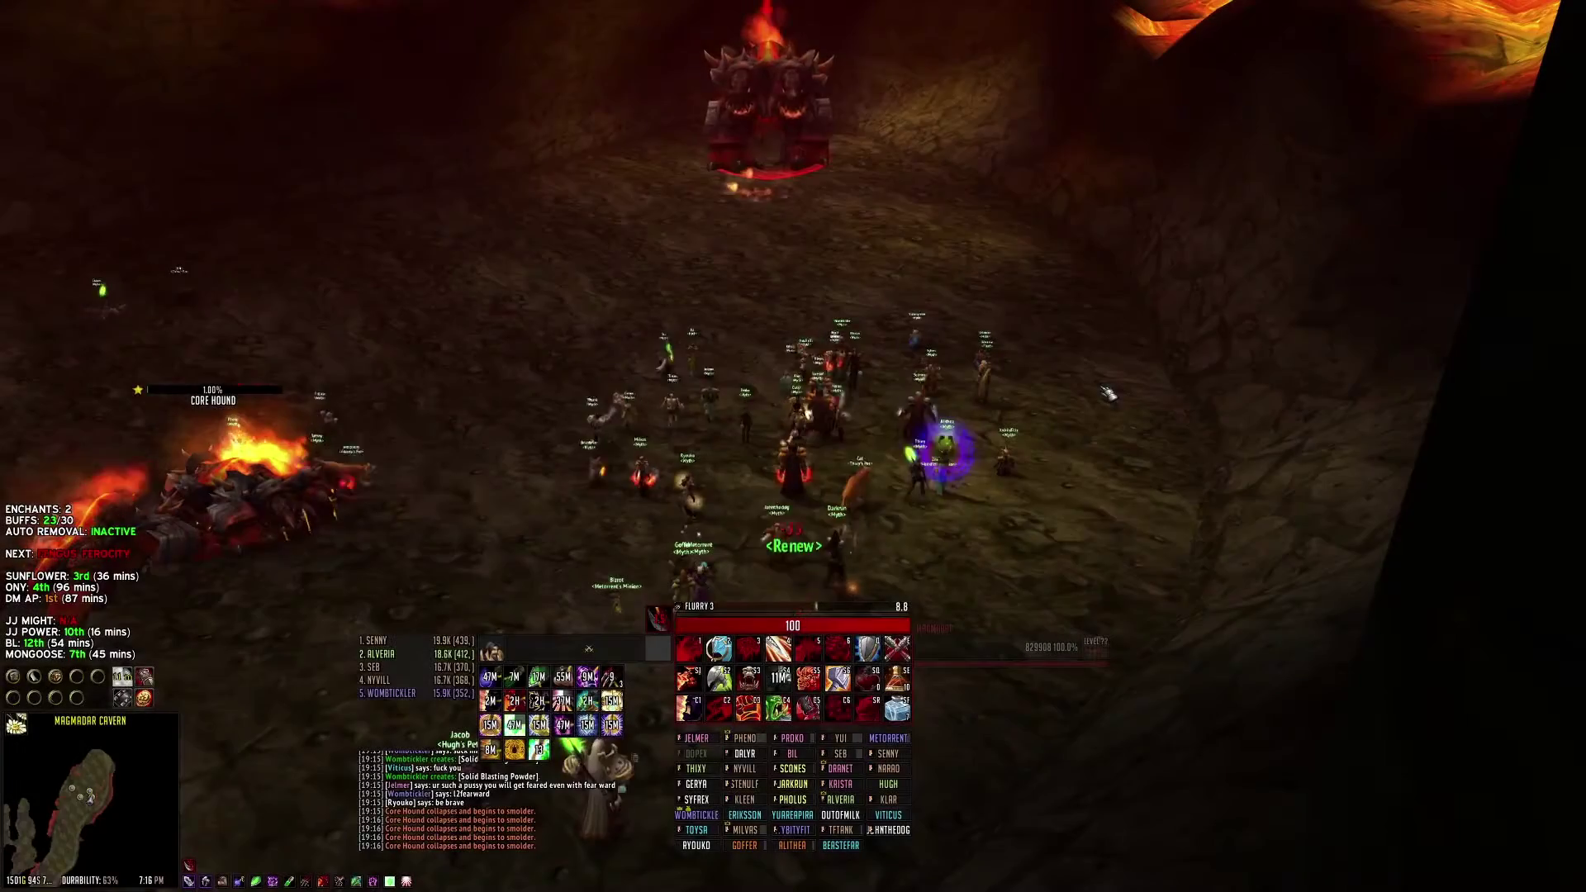
Run in with the raid, Charge Magmadar, open the attack and activate Bloodrage.
key("w")
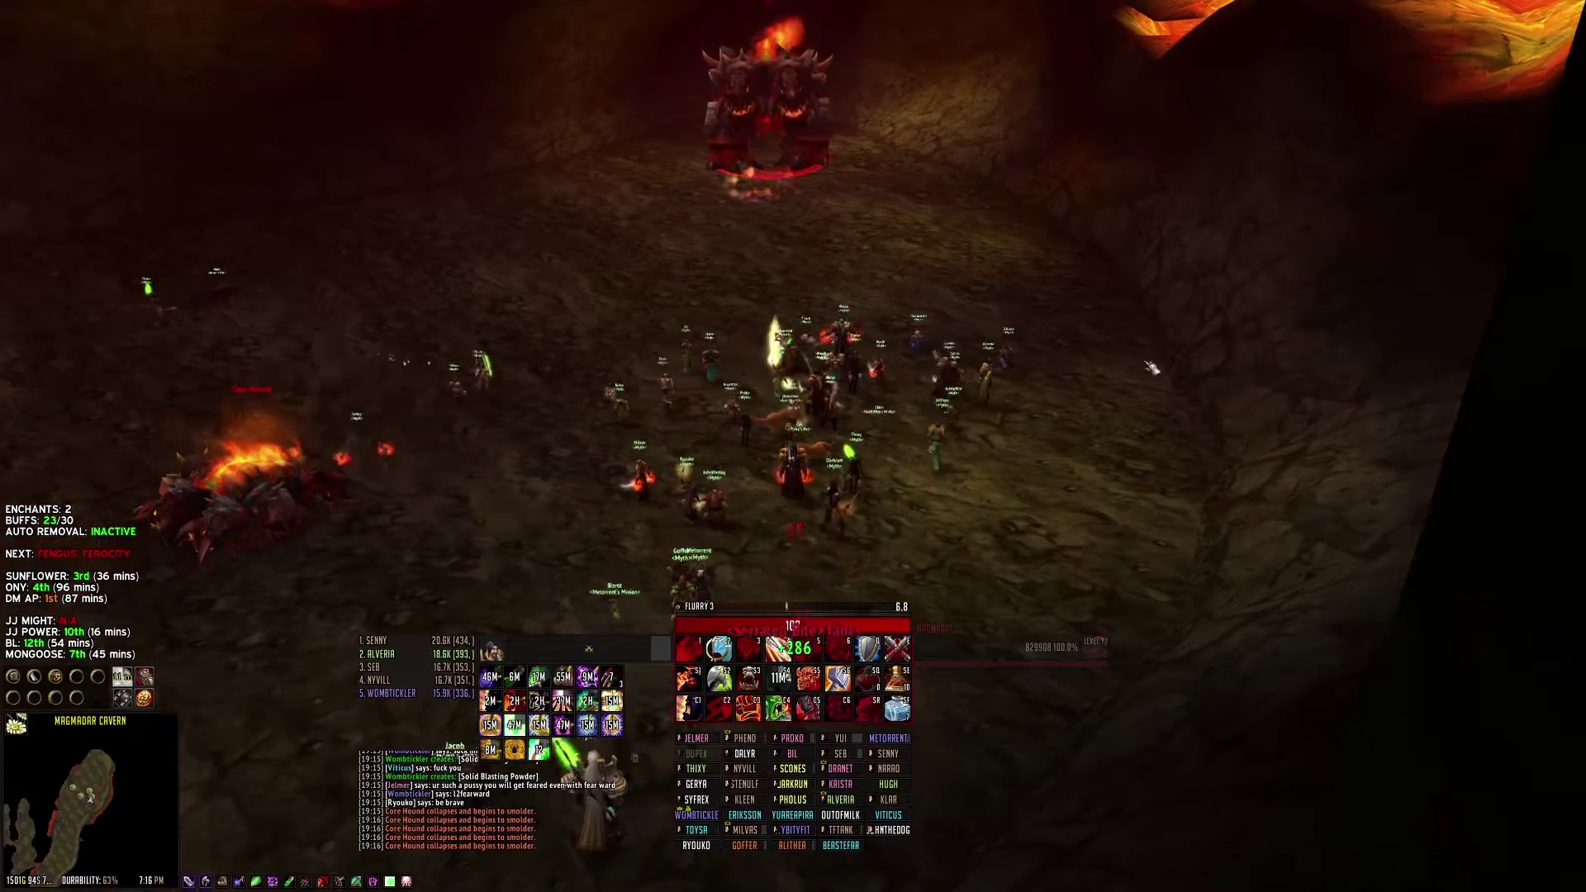
key("w")
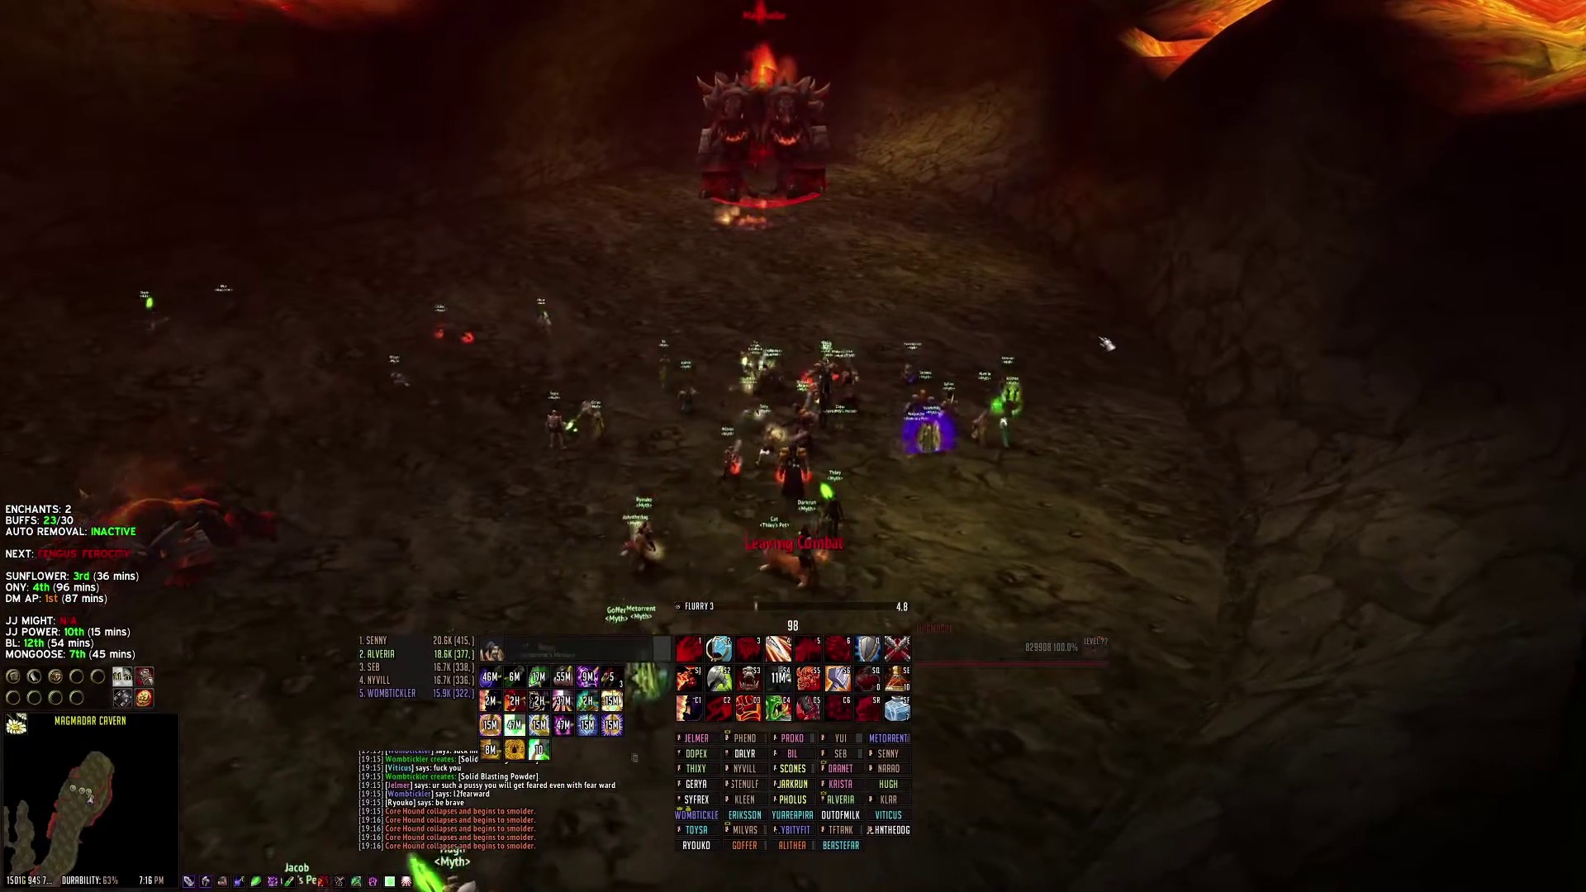
key("w")
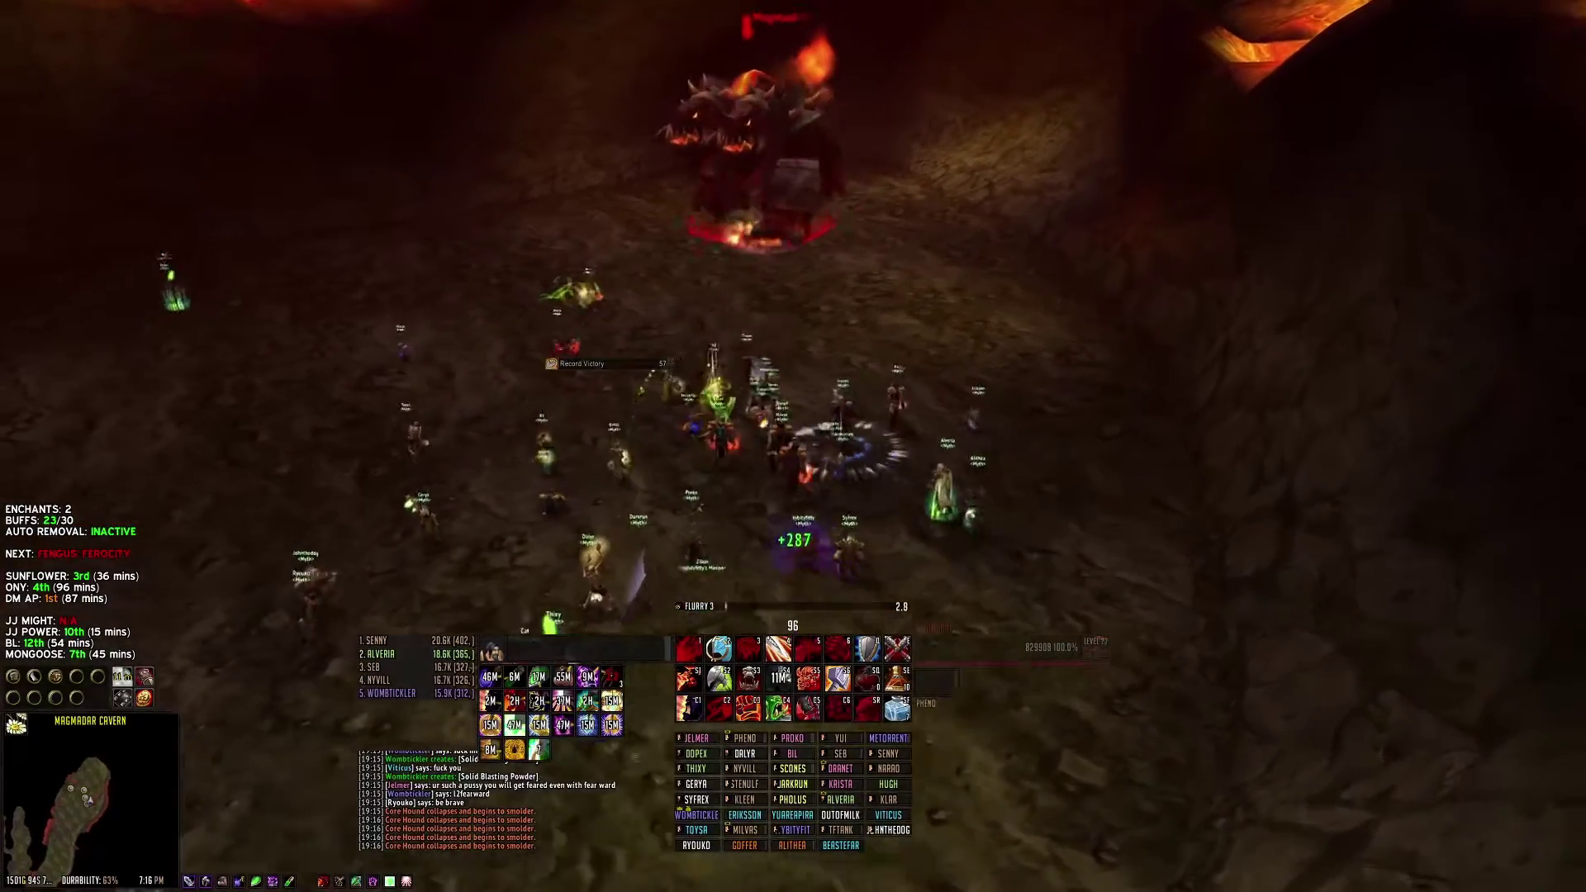
key("ctrl+2")
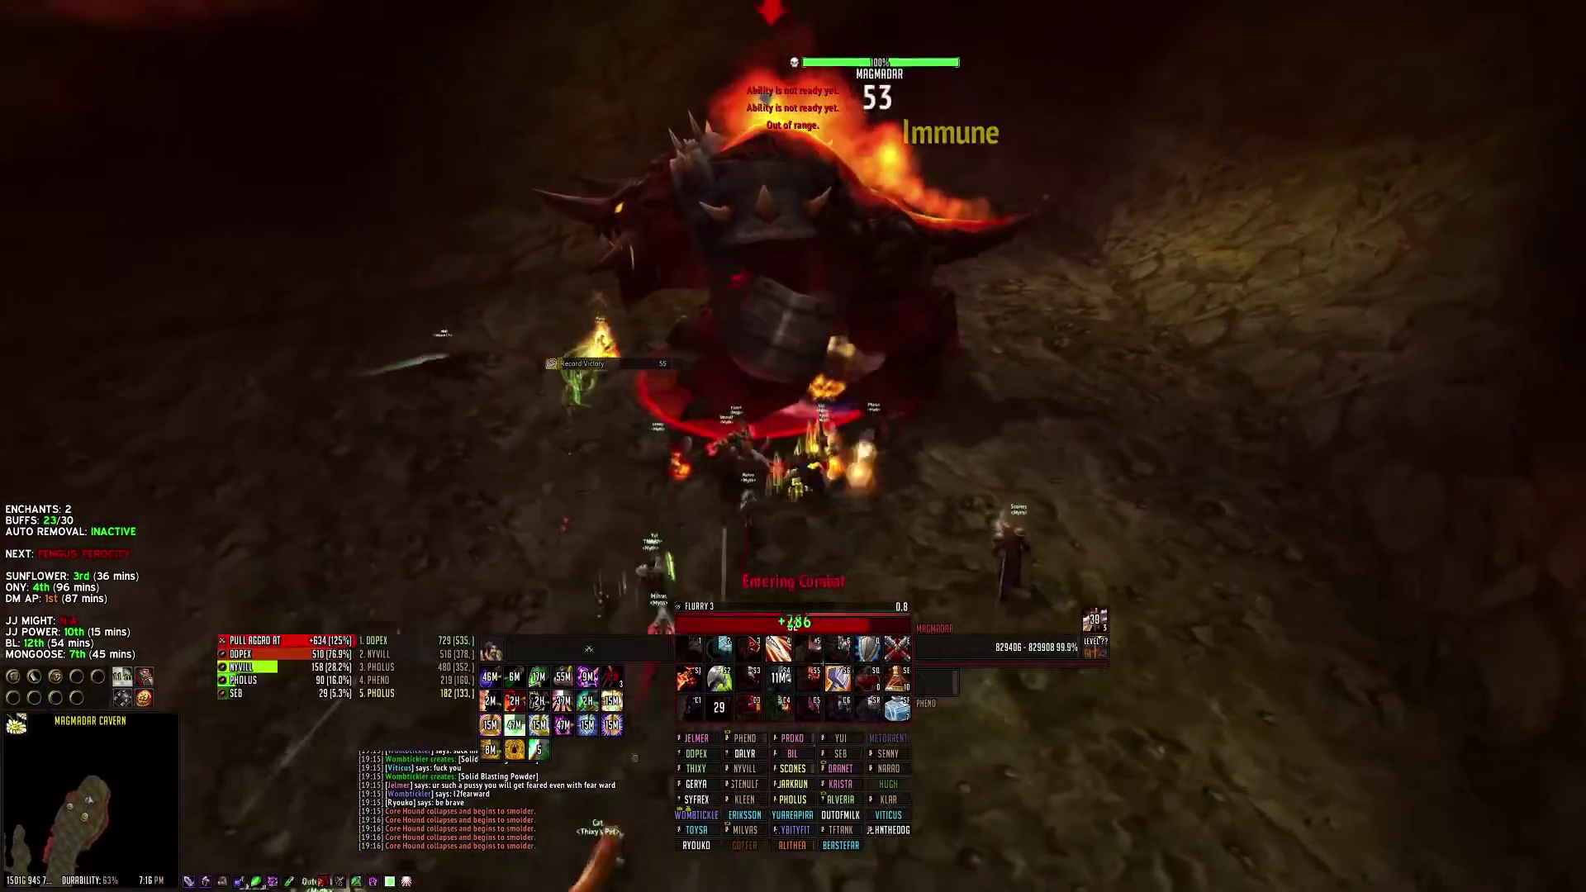
key("3")
key("4")
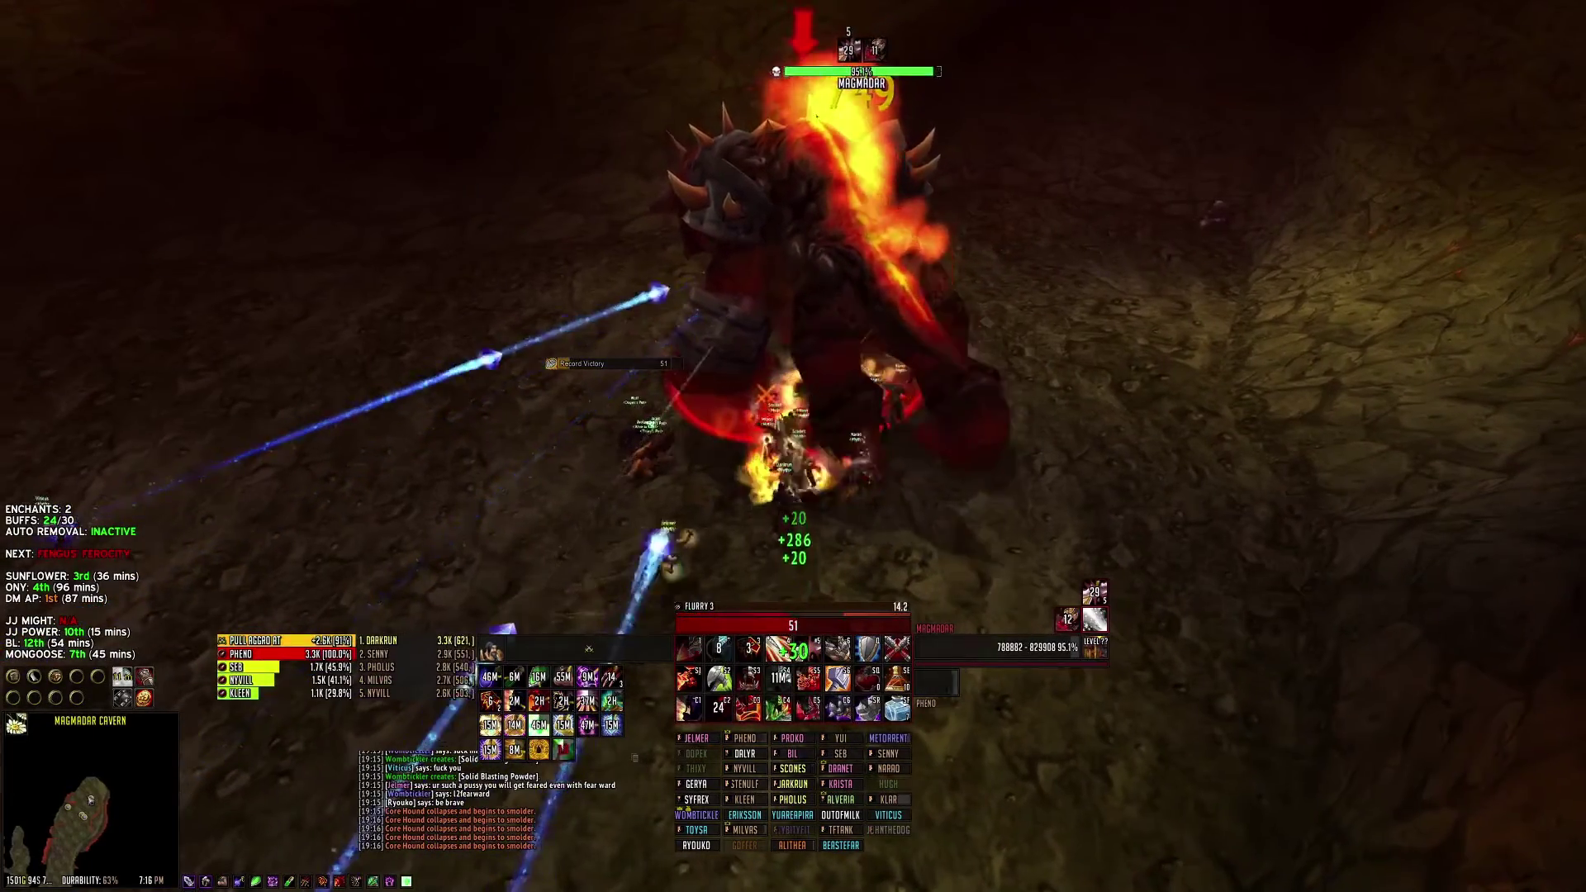
key("shift+1")
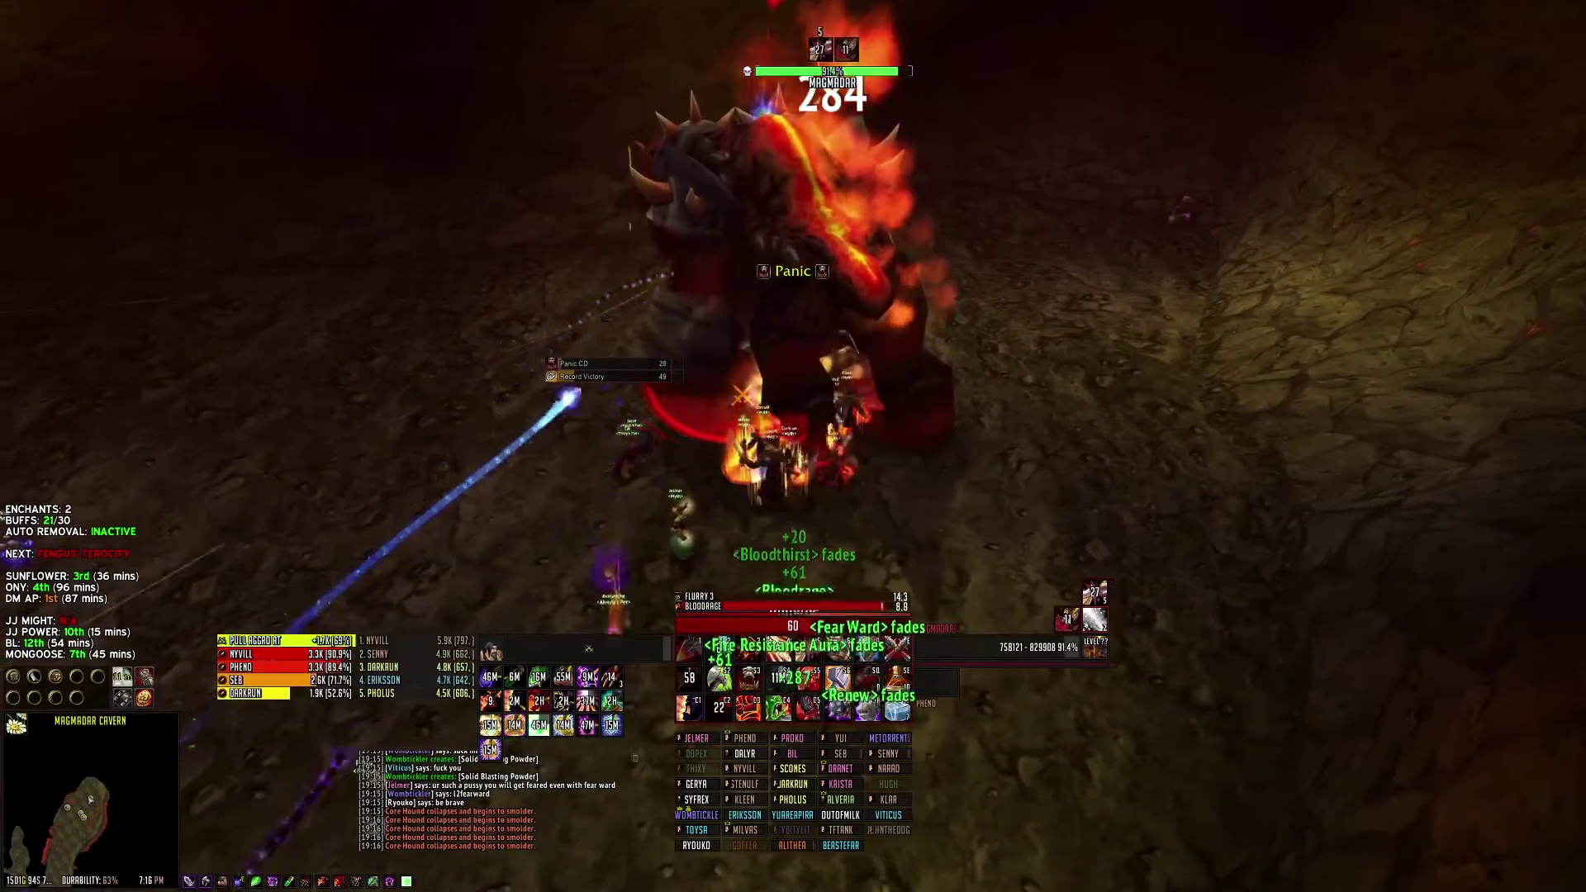
Keep hitting Magmadar with Bloodthirst and Whirlwind, activating Death Wish mid-fight.
key("3")
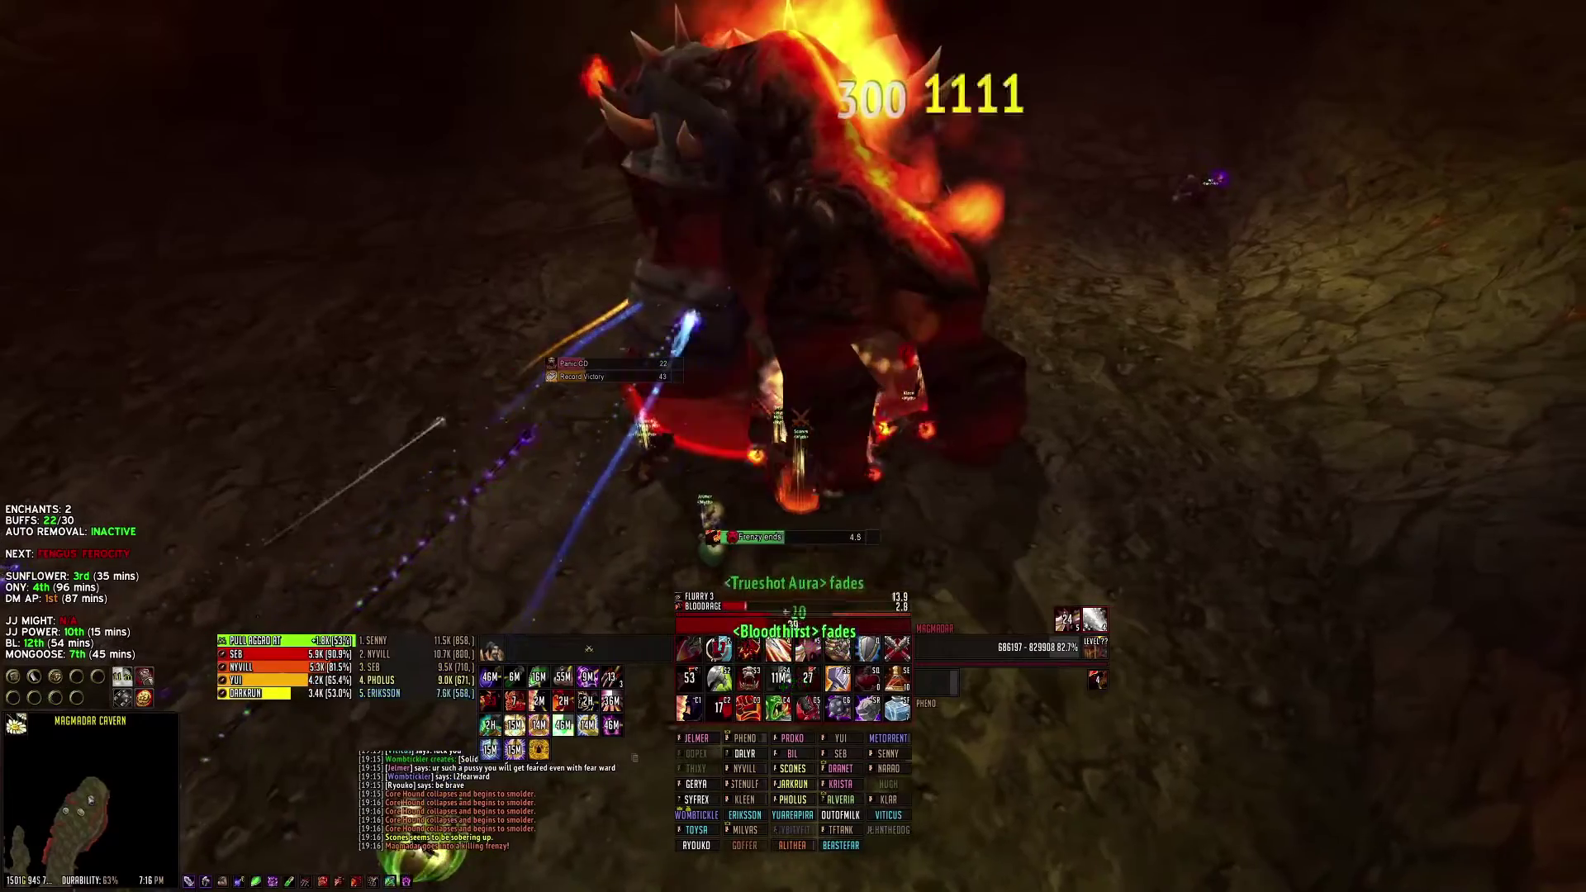
key("3")
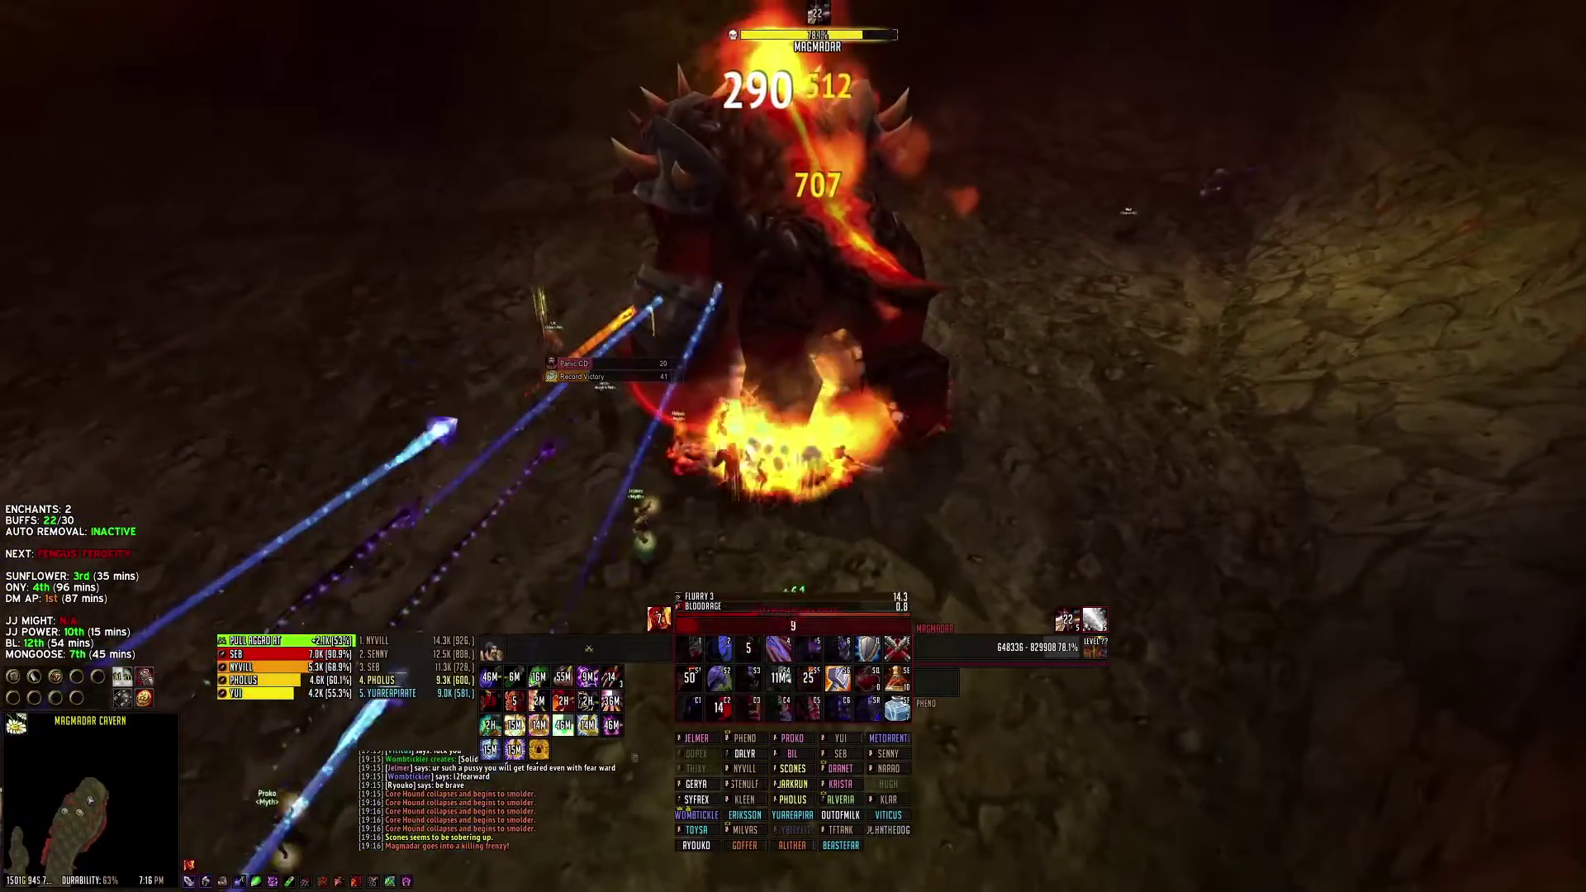
key("2")
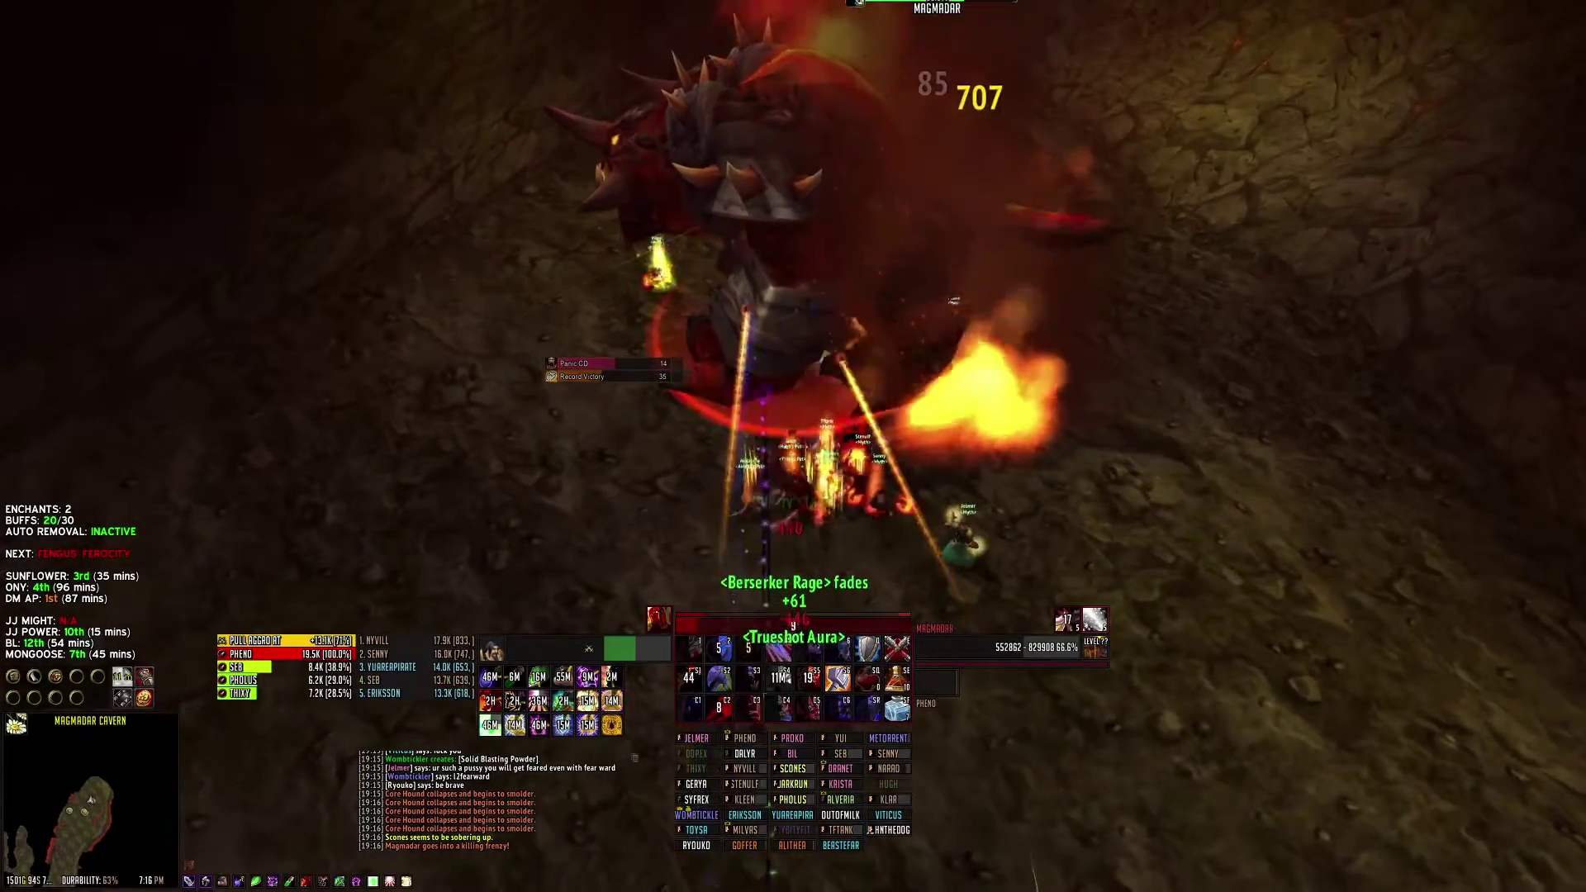
key("1")
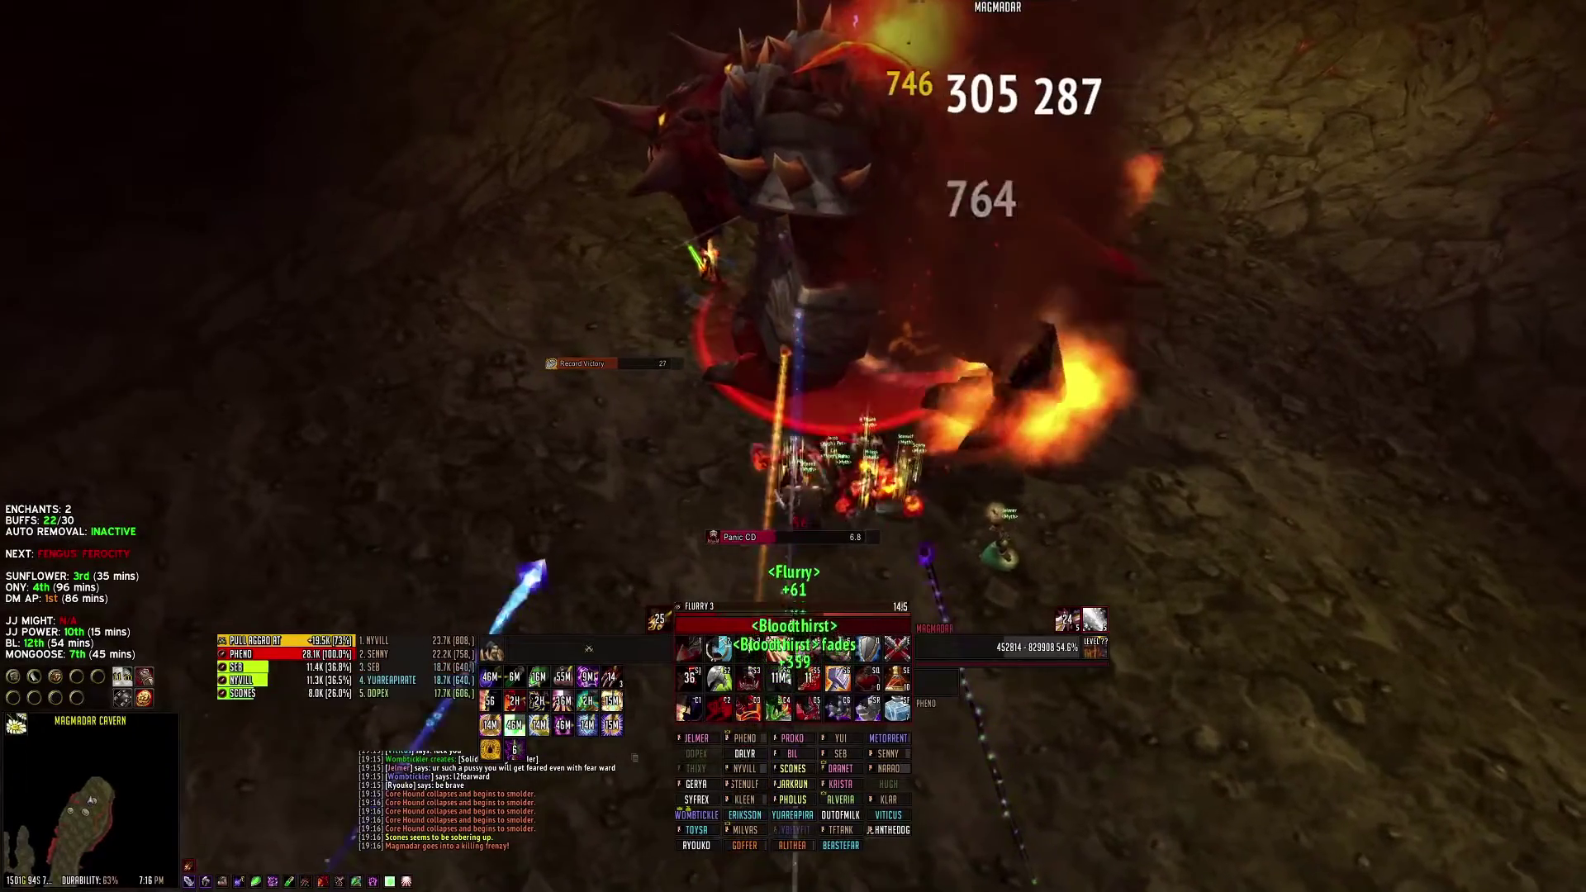
key("ctrl+3")
key("2")
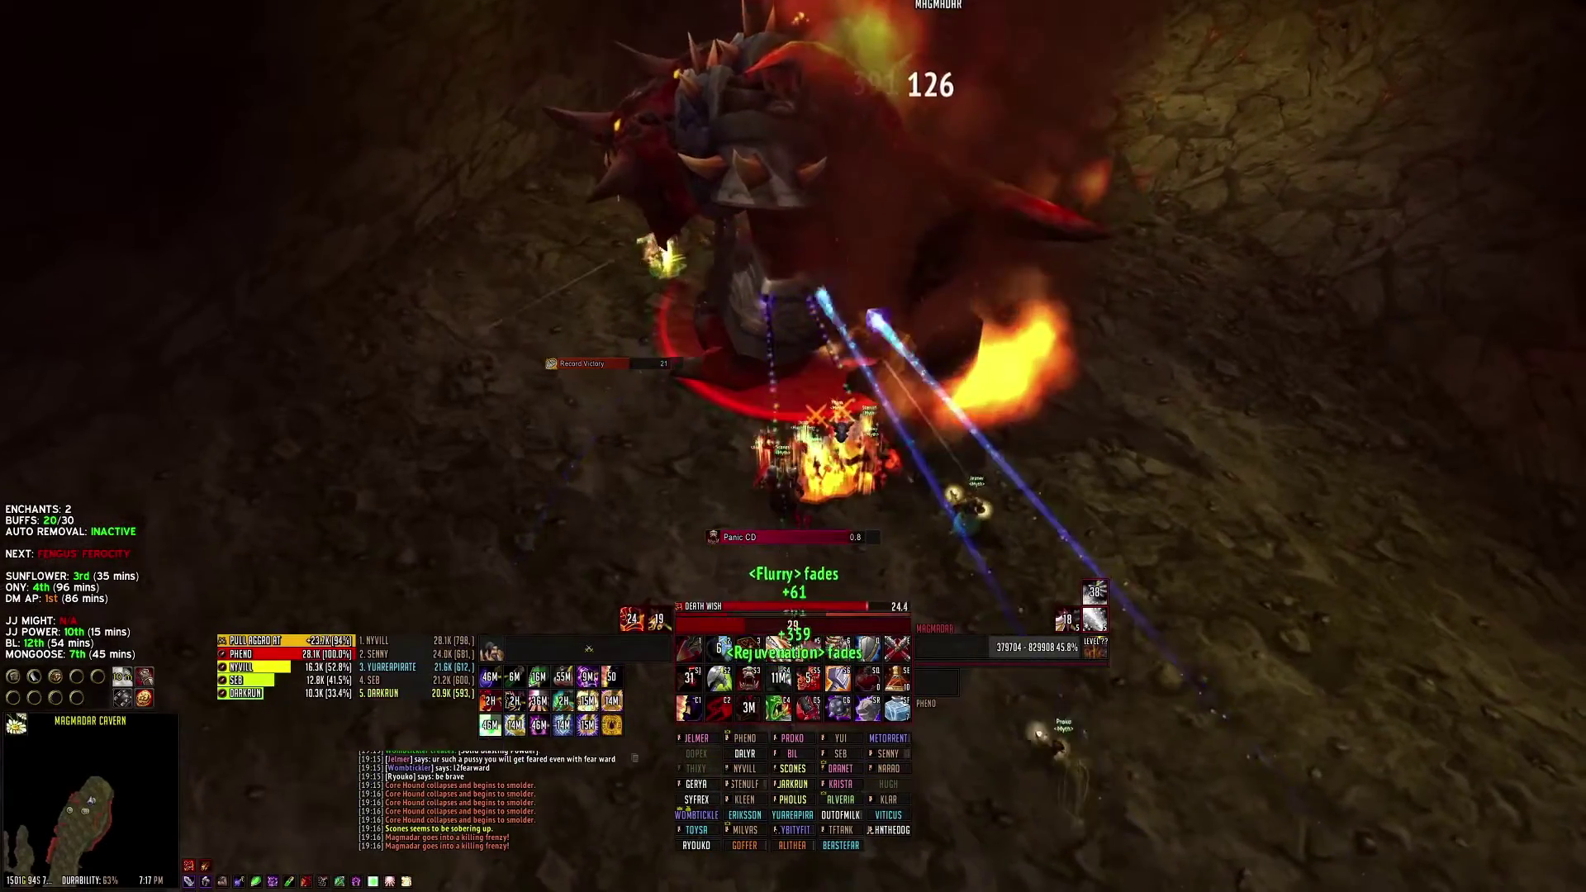
key("1")
Reposition around the boss, continue the rotation, then use Berserker Rage and Execute until Magmadar dies.
key("a")
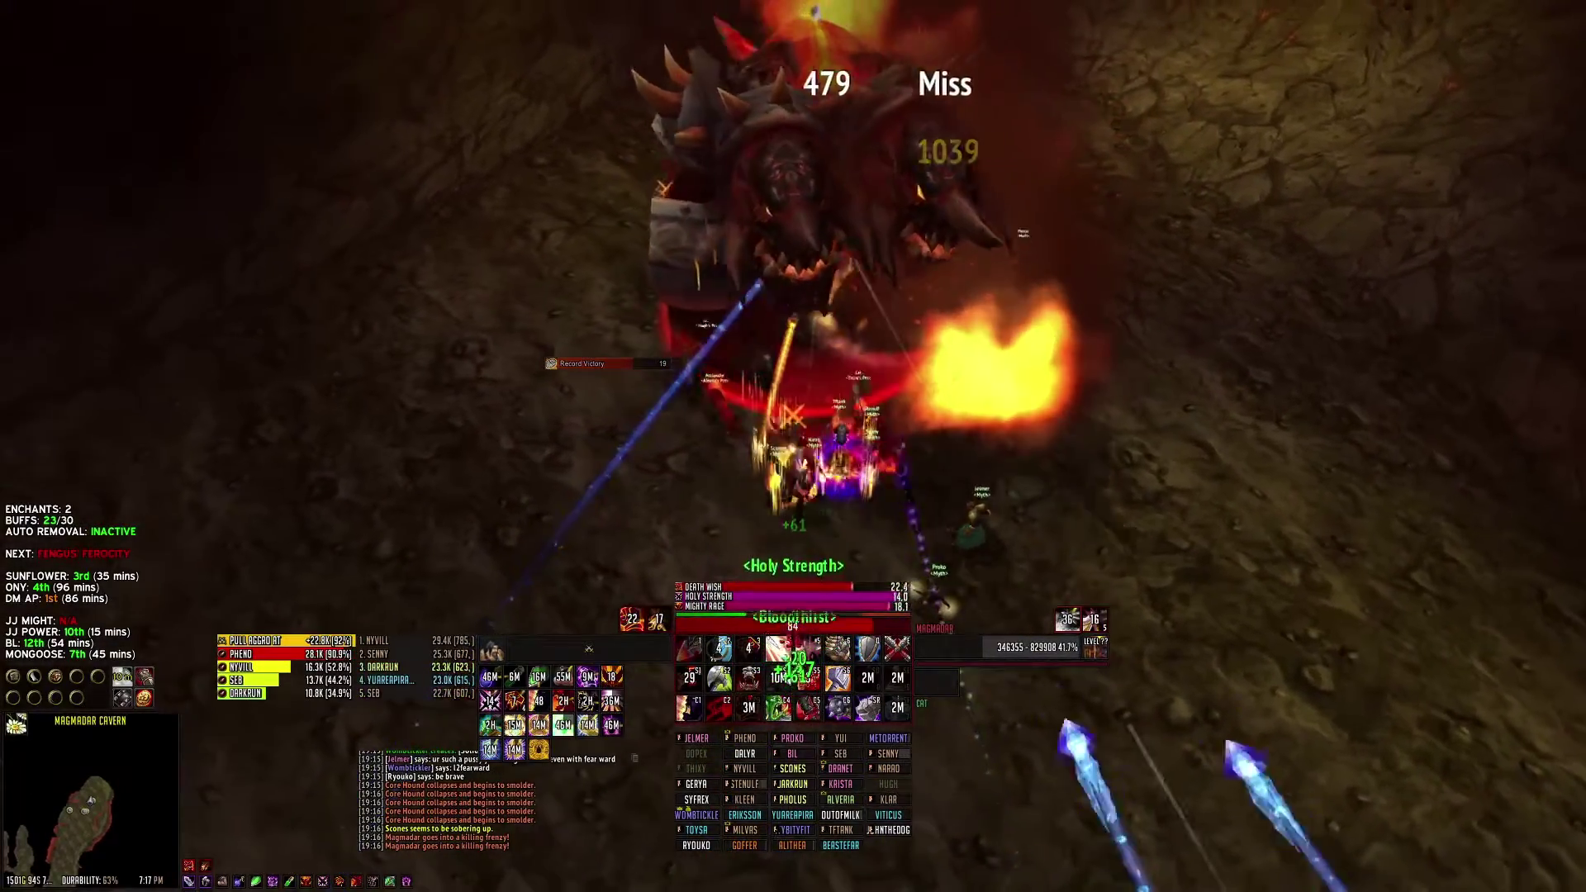
key("d")
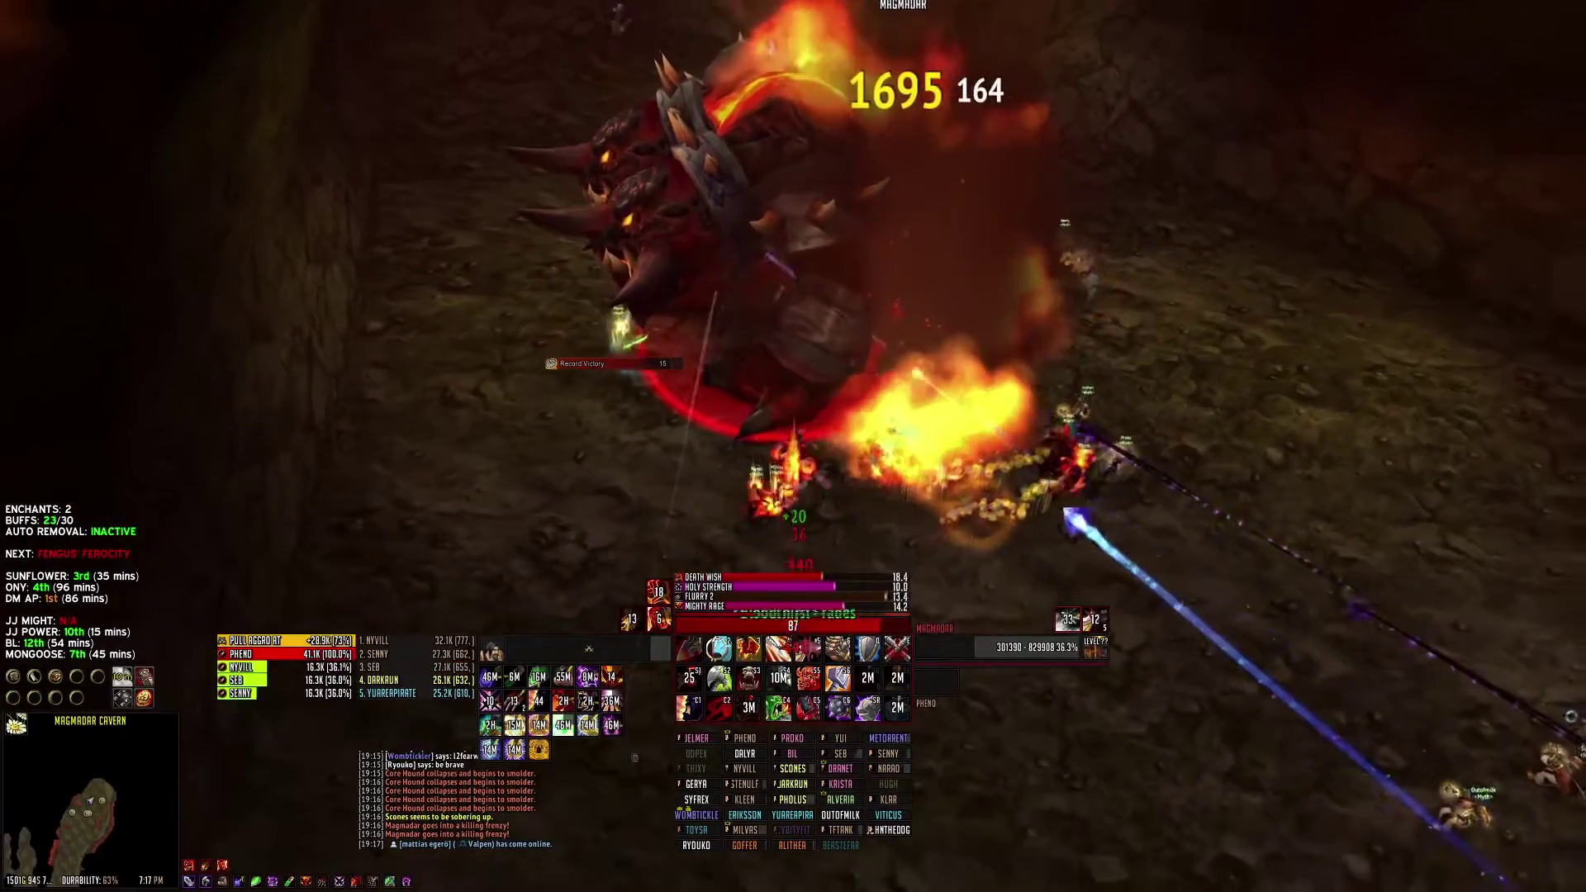
key("3")
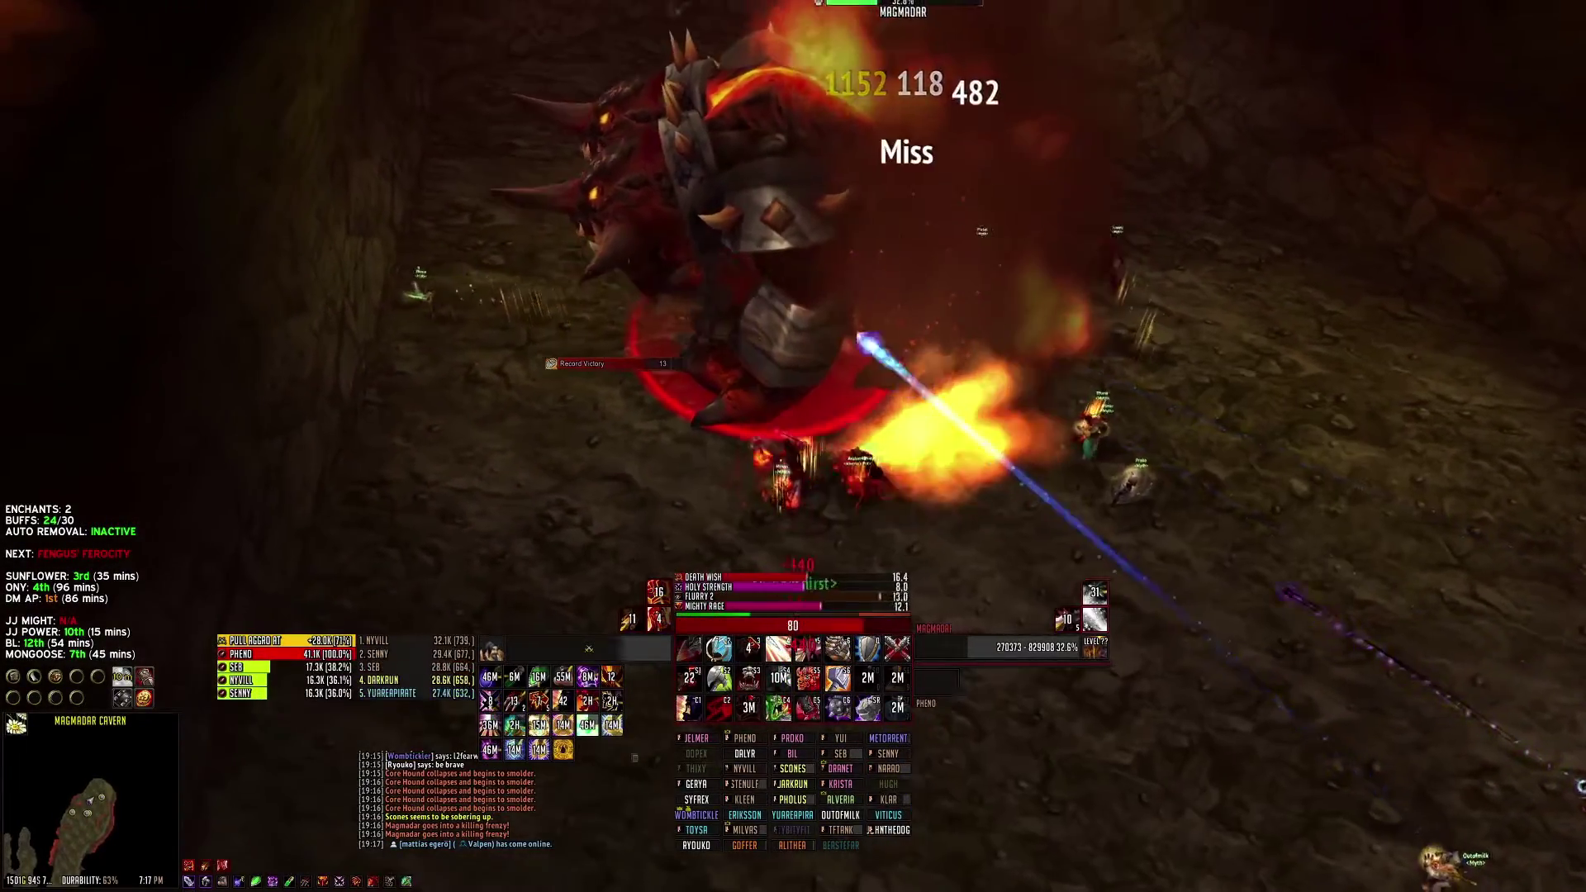
key("2")
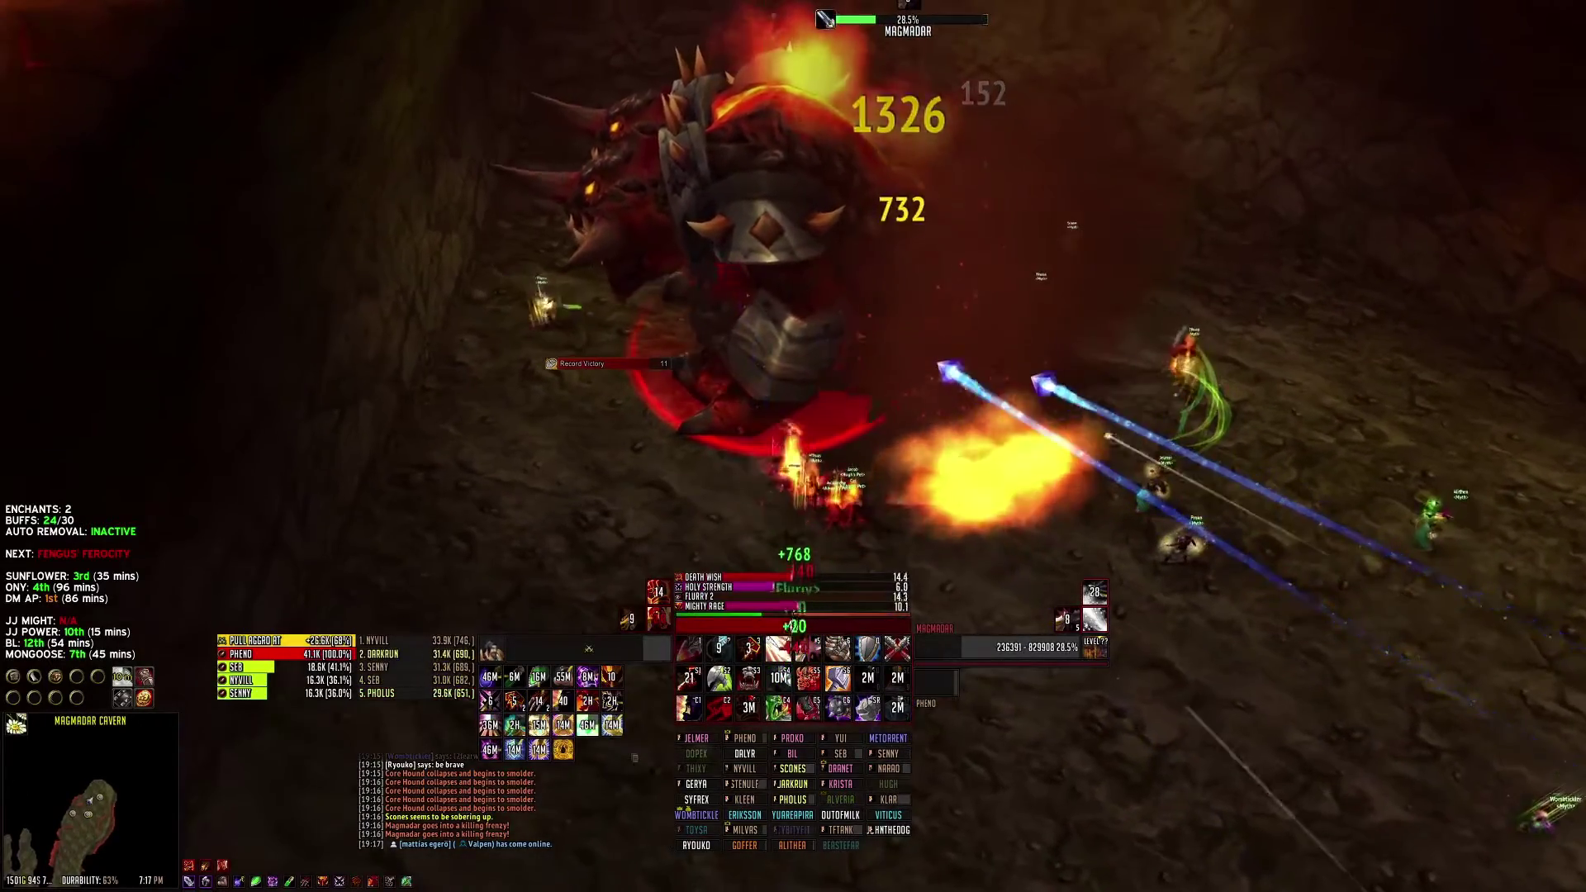
key("4")
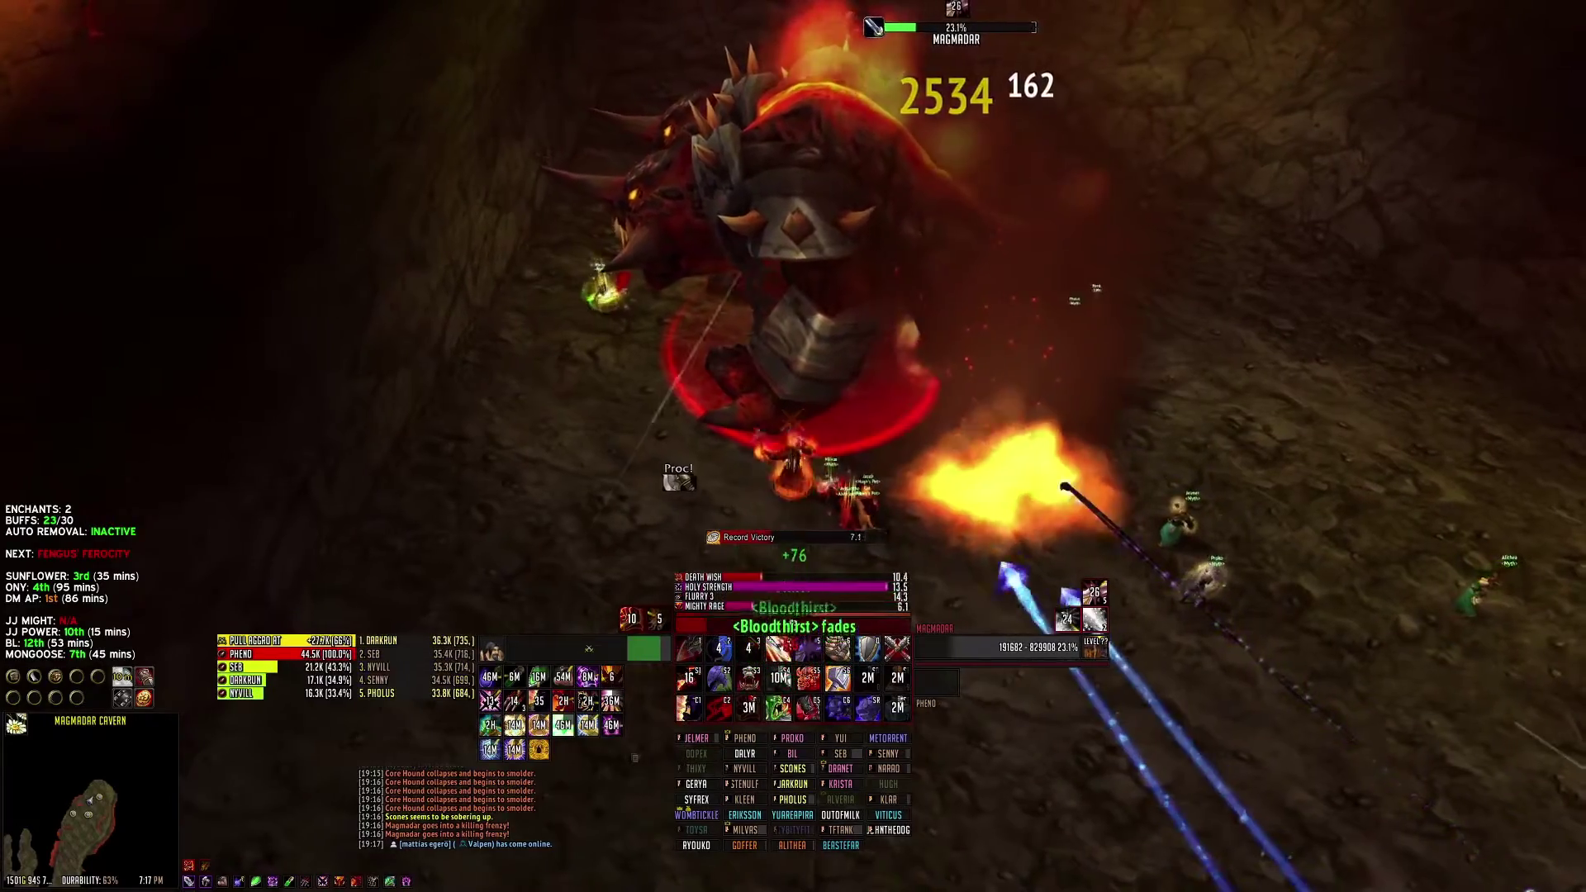
key("shift+5")
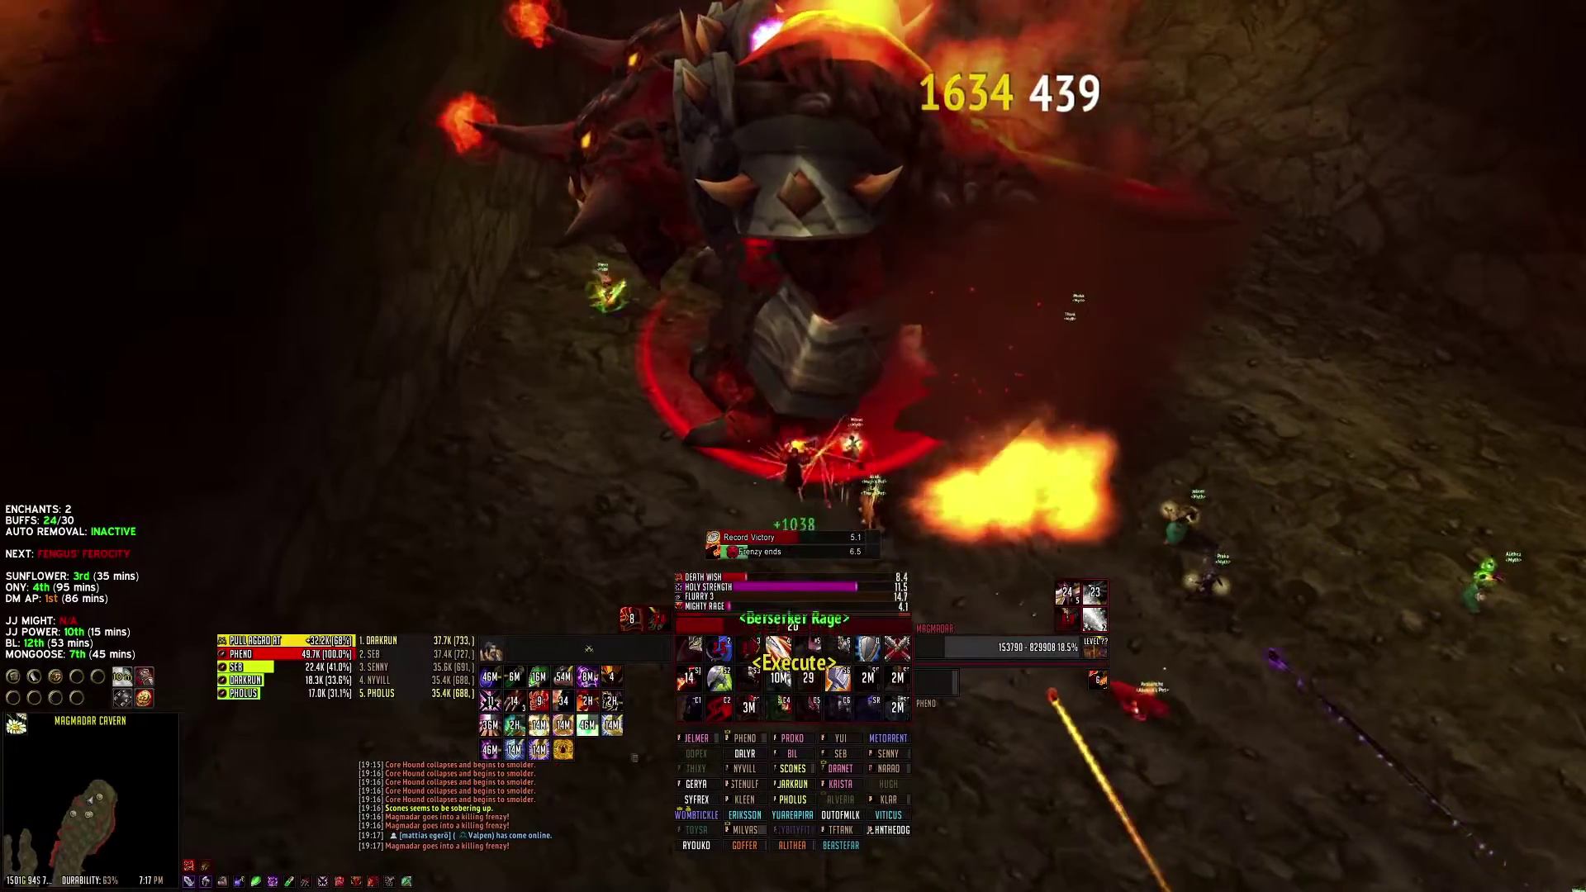
key("4")
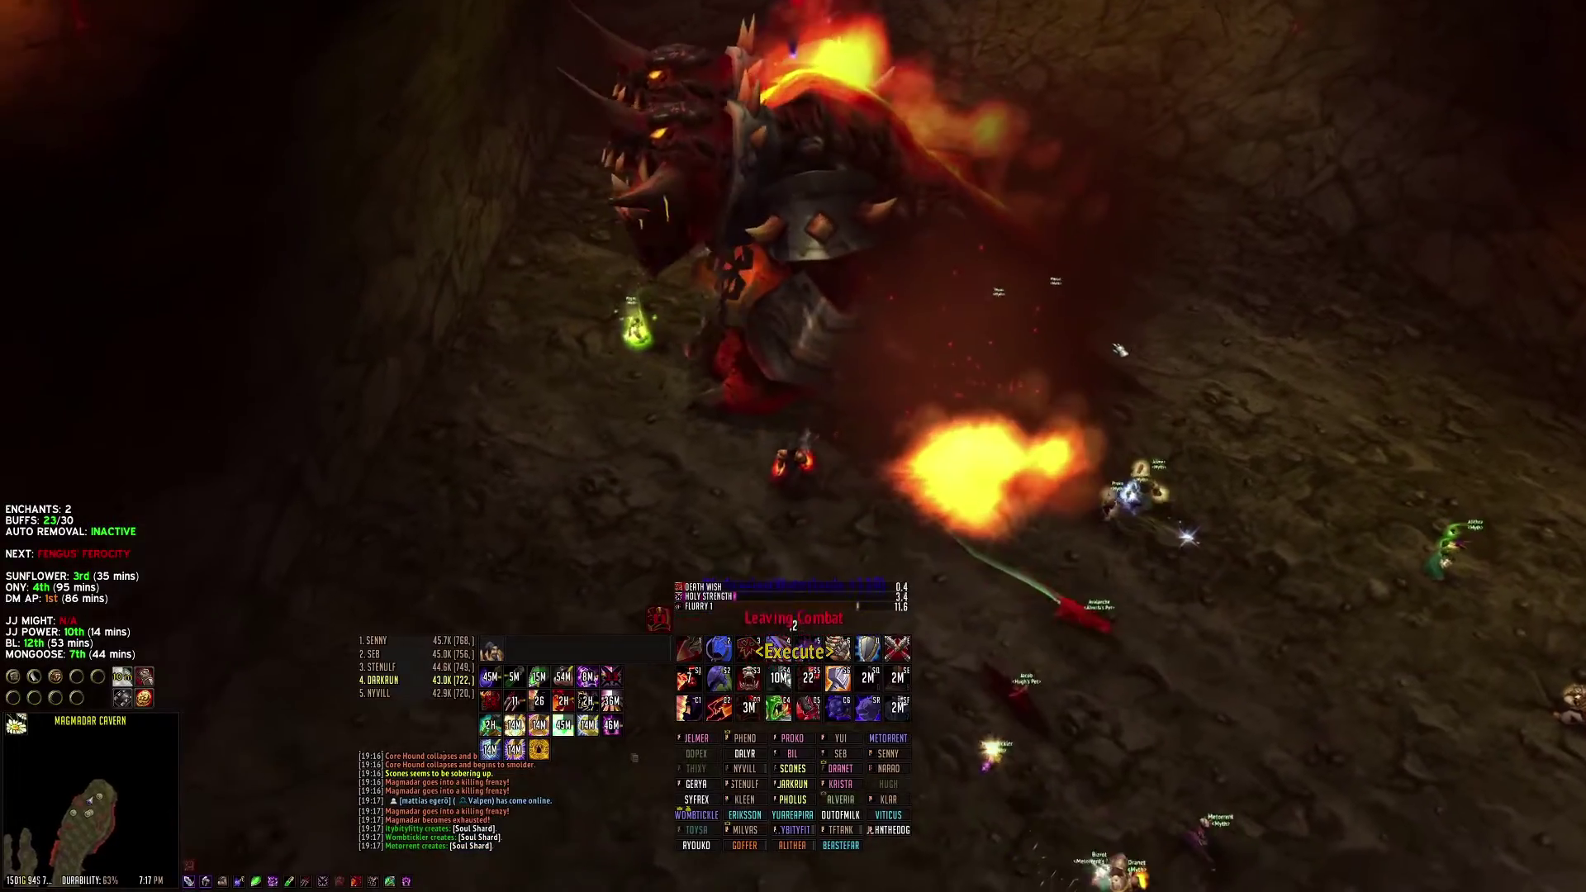
Open and close Magmadar's loot, switch to Battle Stance, and pass on all three dropped items.
right_click(962, 361)
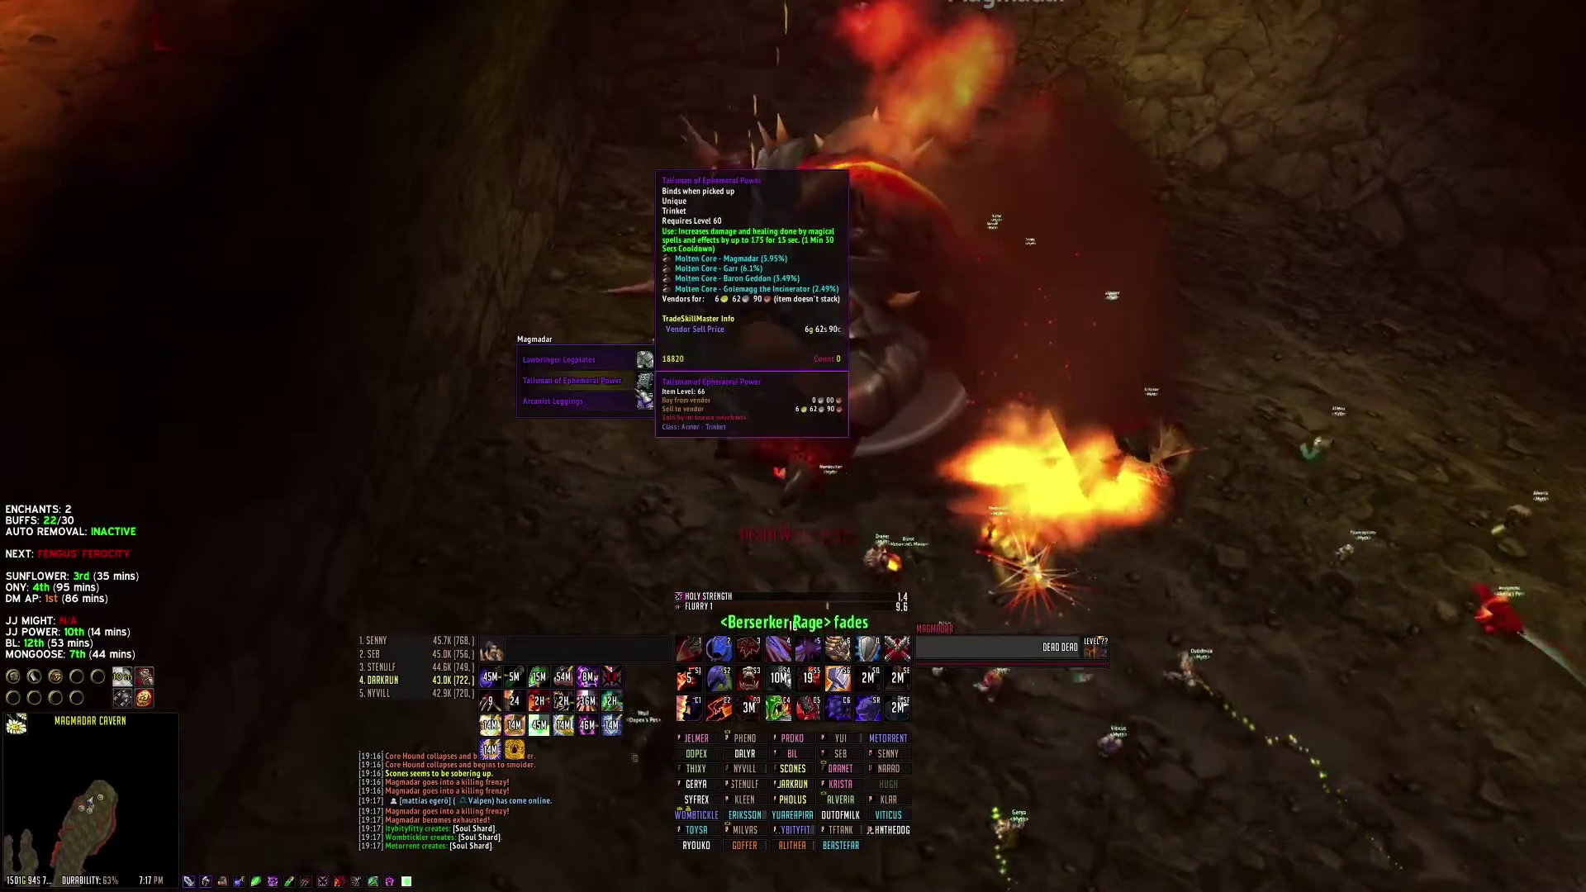
left_click_drag(643, 390, 627, 347)
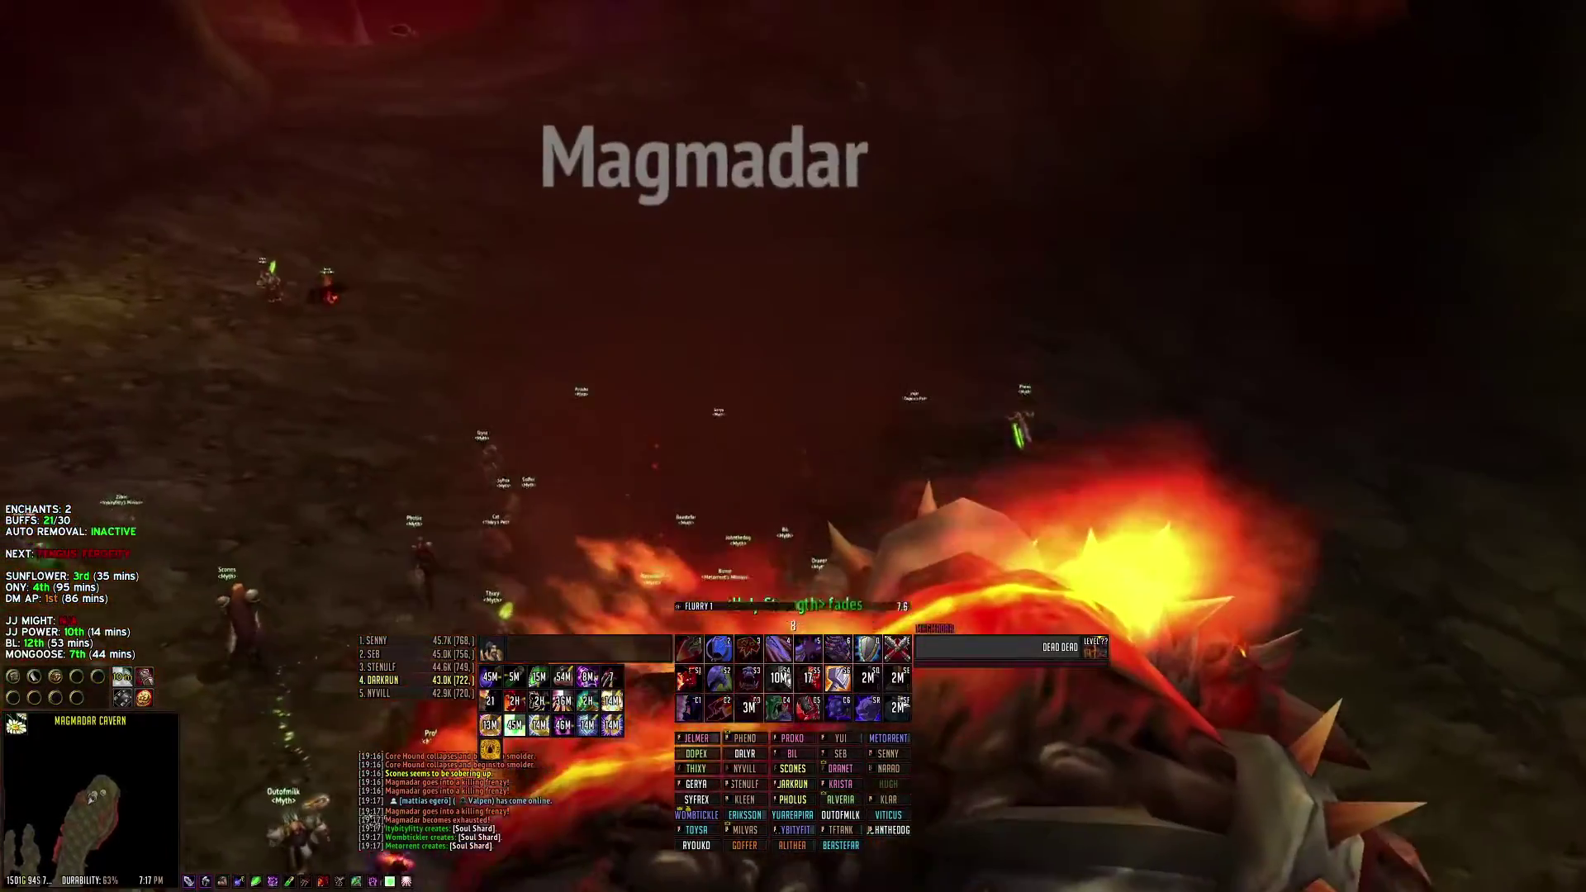
key("e")
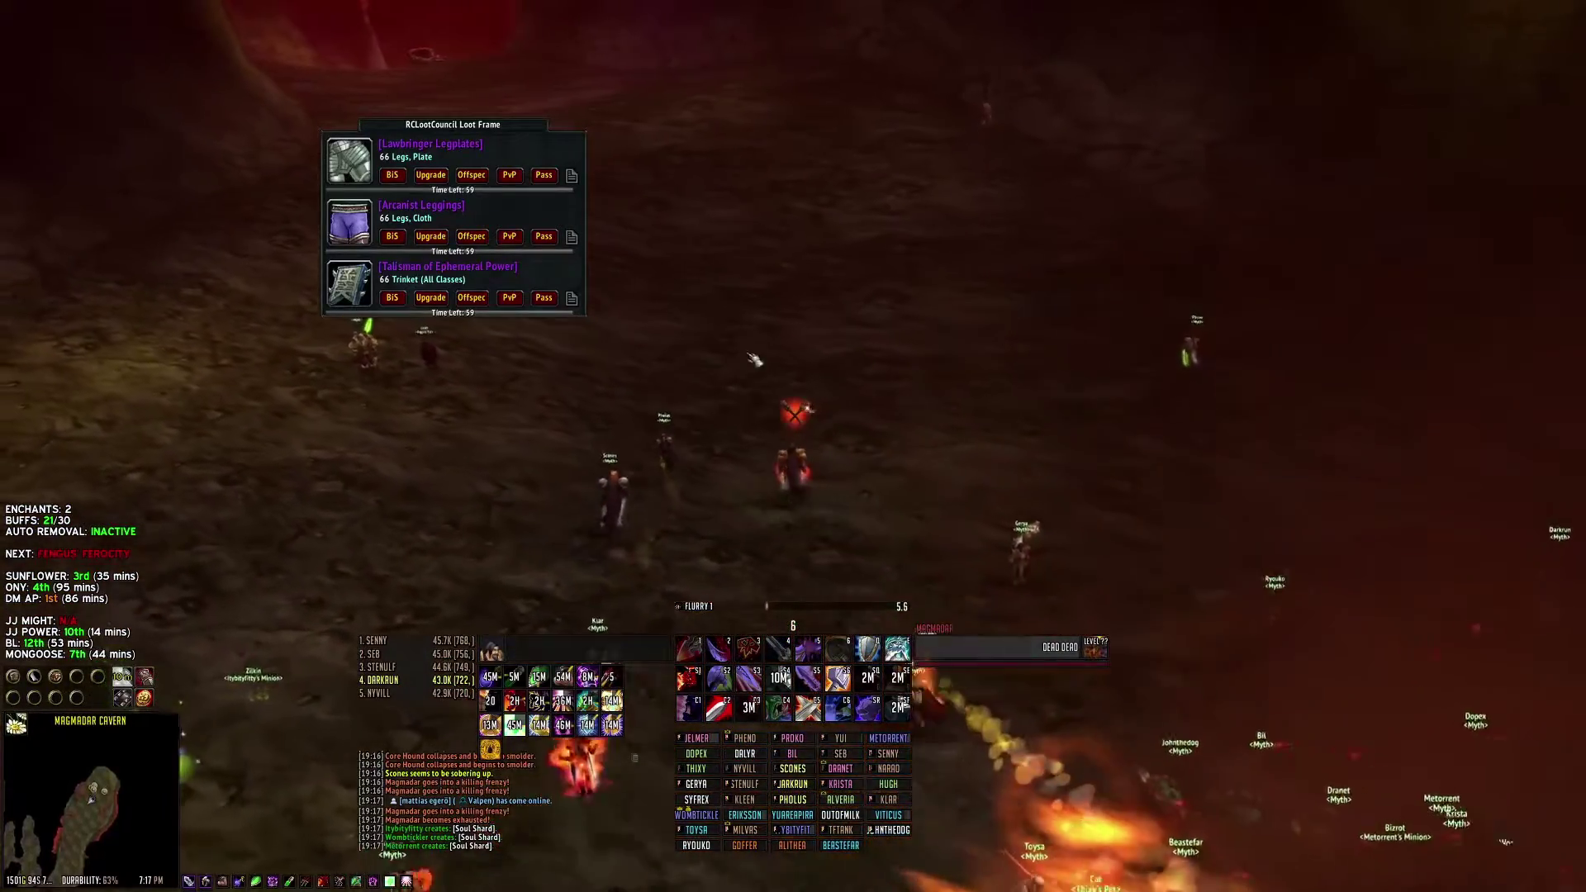
key("w")
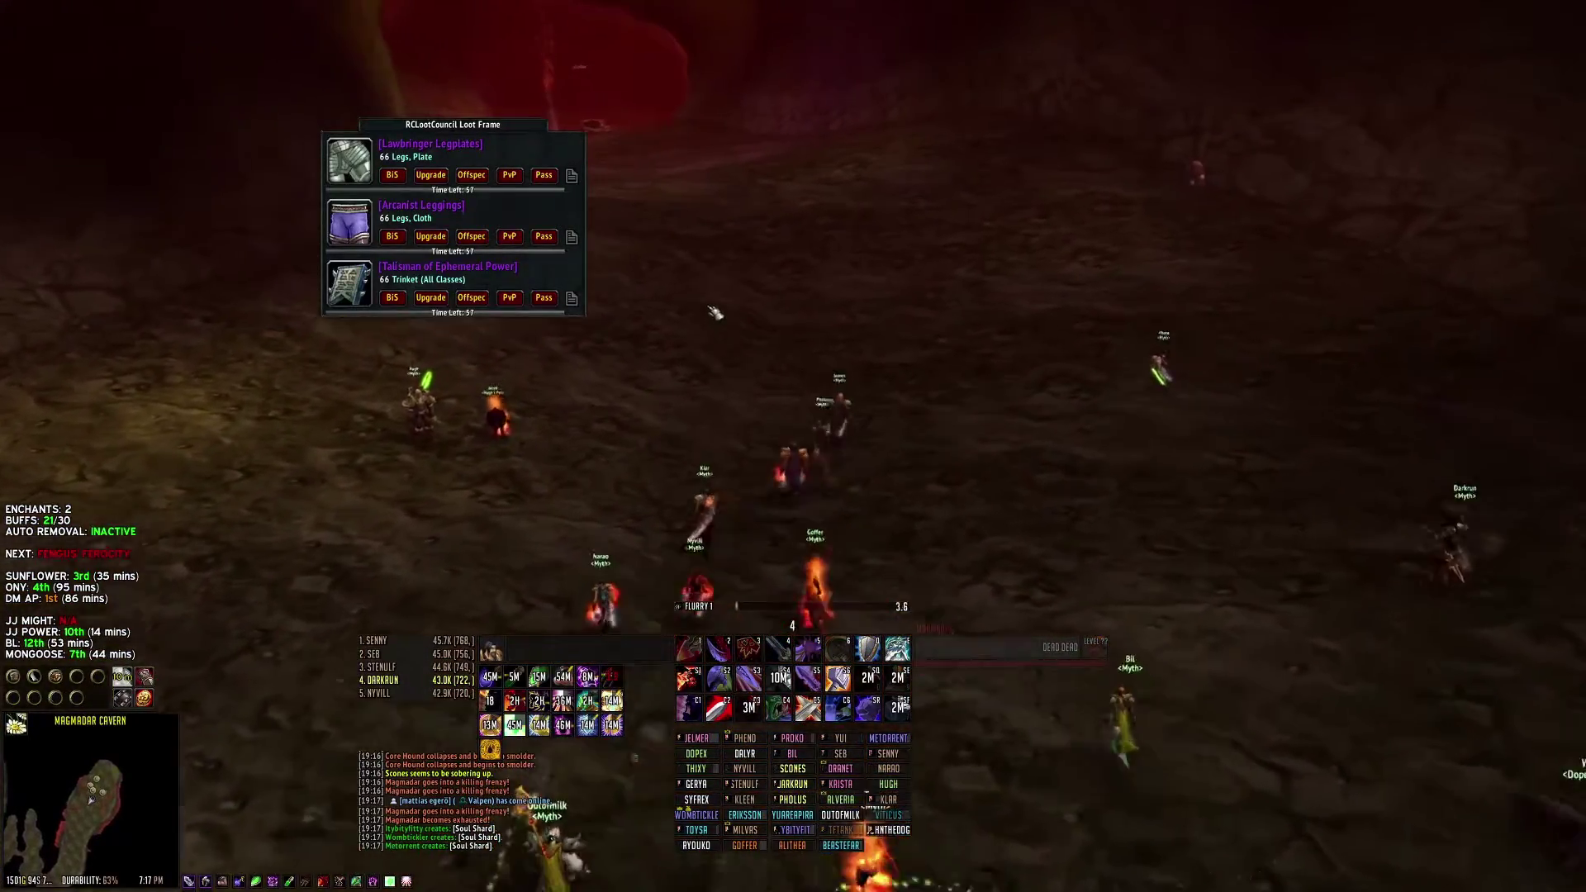
mouse_move(357, 156)
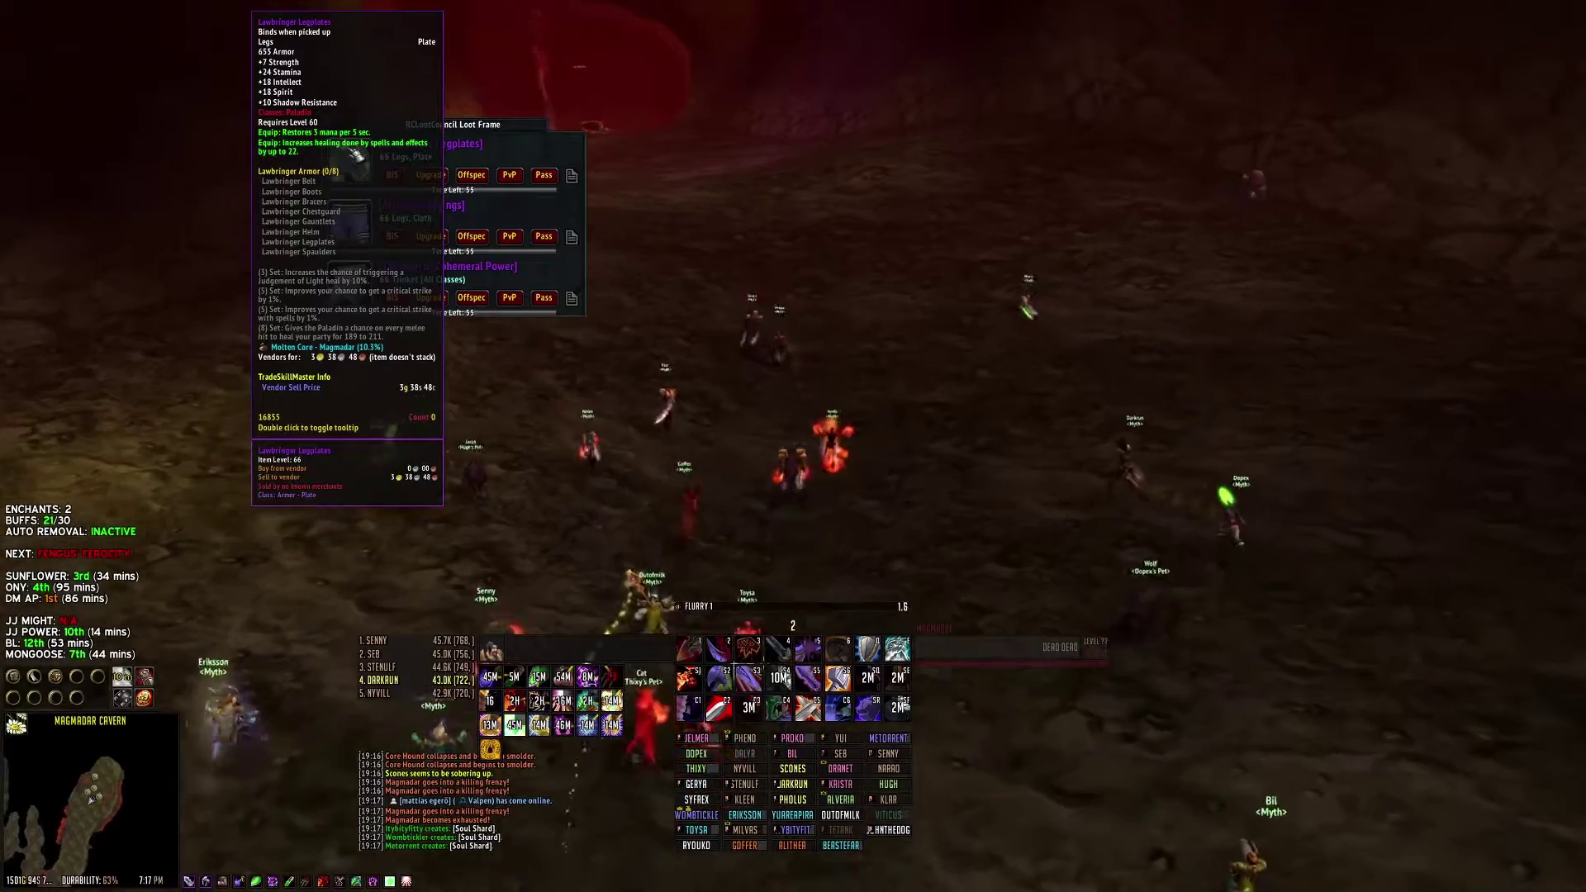
left_click(545, 176)
left_click(545, 176)
left_click(545, 176)
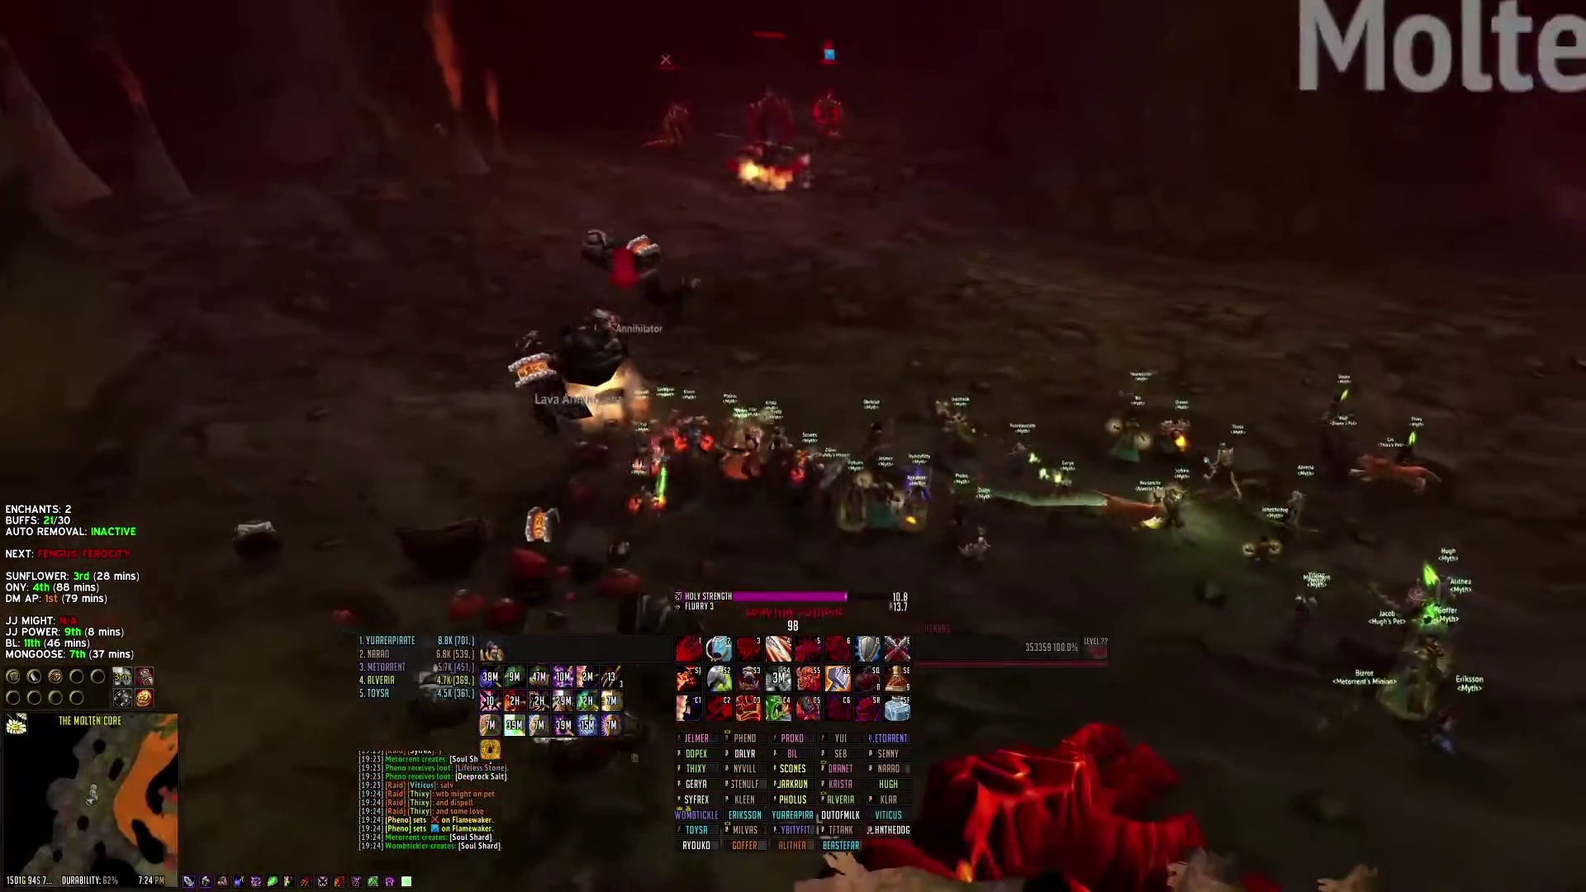
Charge Gehennas with Death Wish, Recklessness and Bloodrage, opening with Whirlwind and Bloodthirst.
key("w")
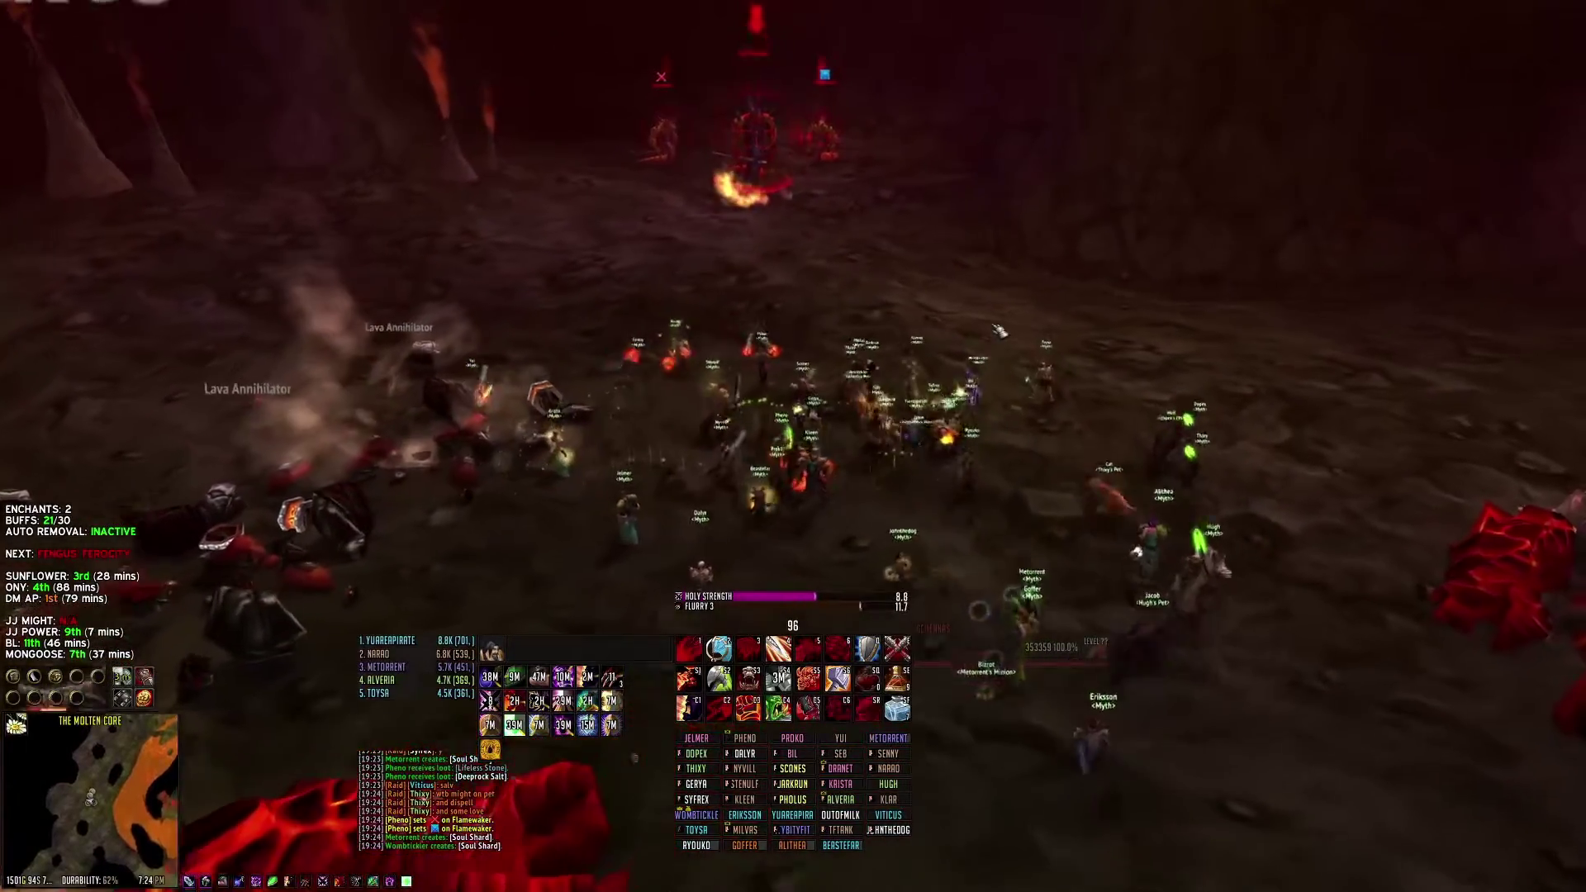
key("w")
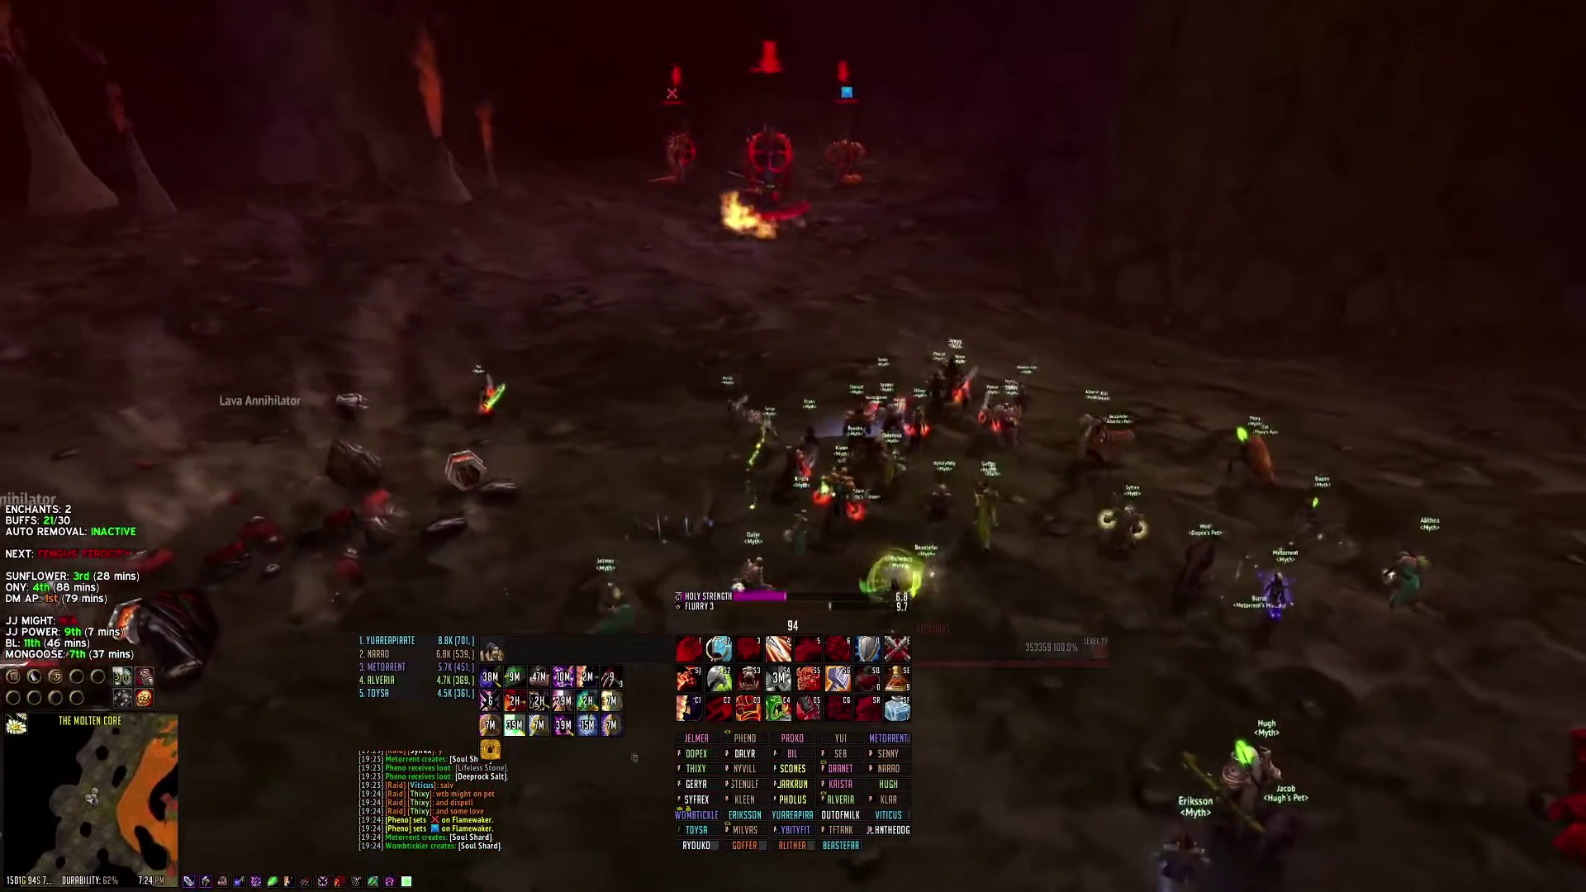
key("w")
key("ctrl+3")
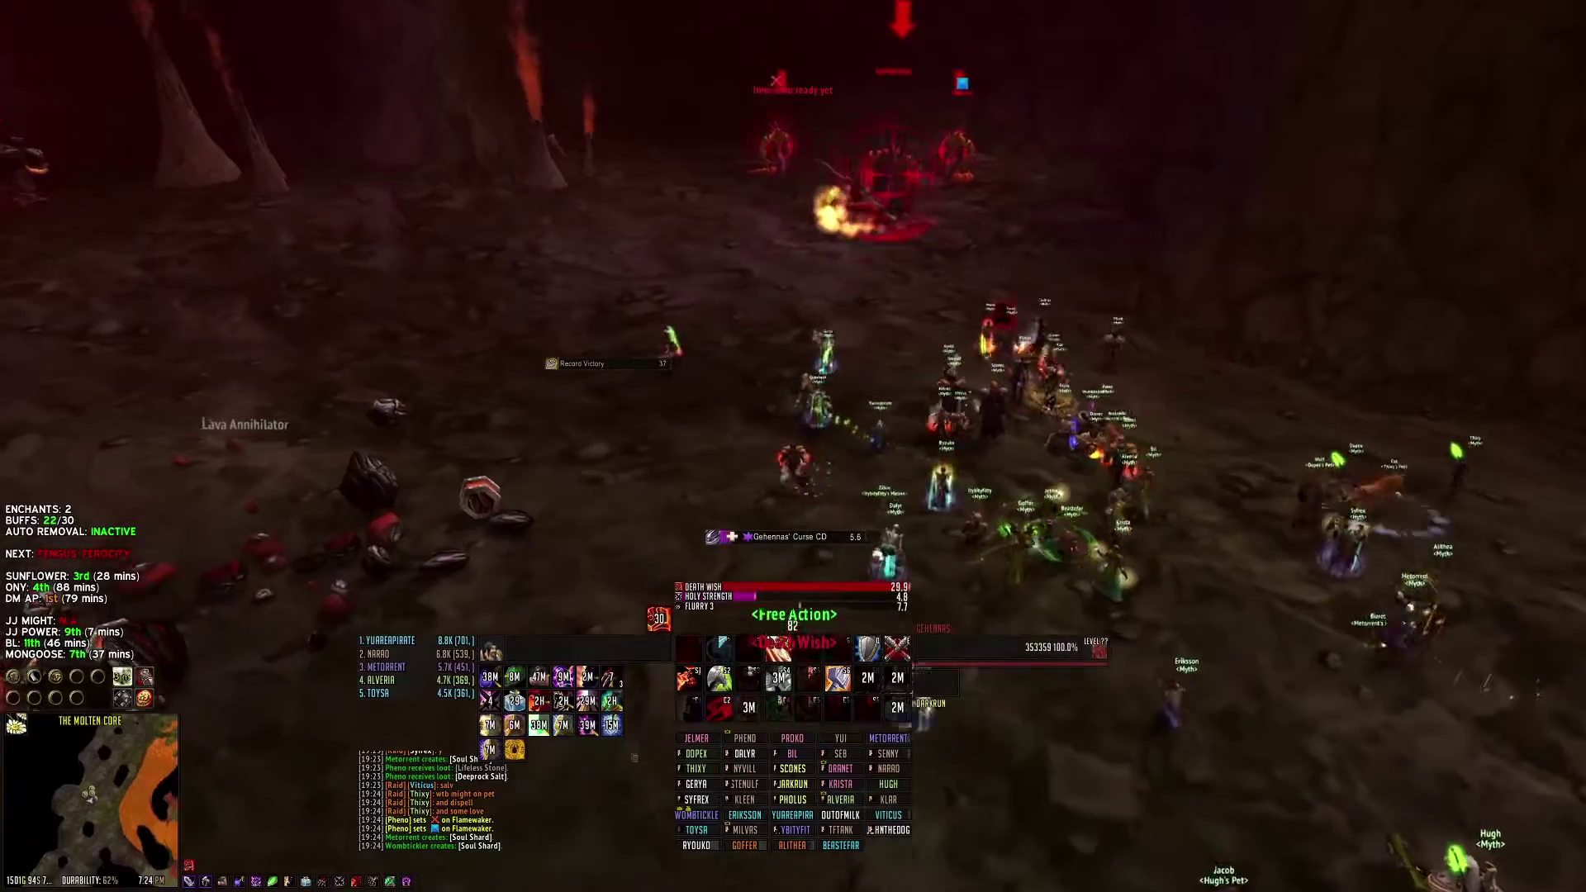
key("ctrl+2")
key("ctrl+5")
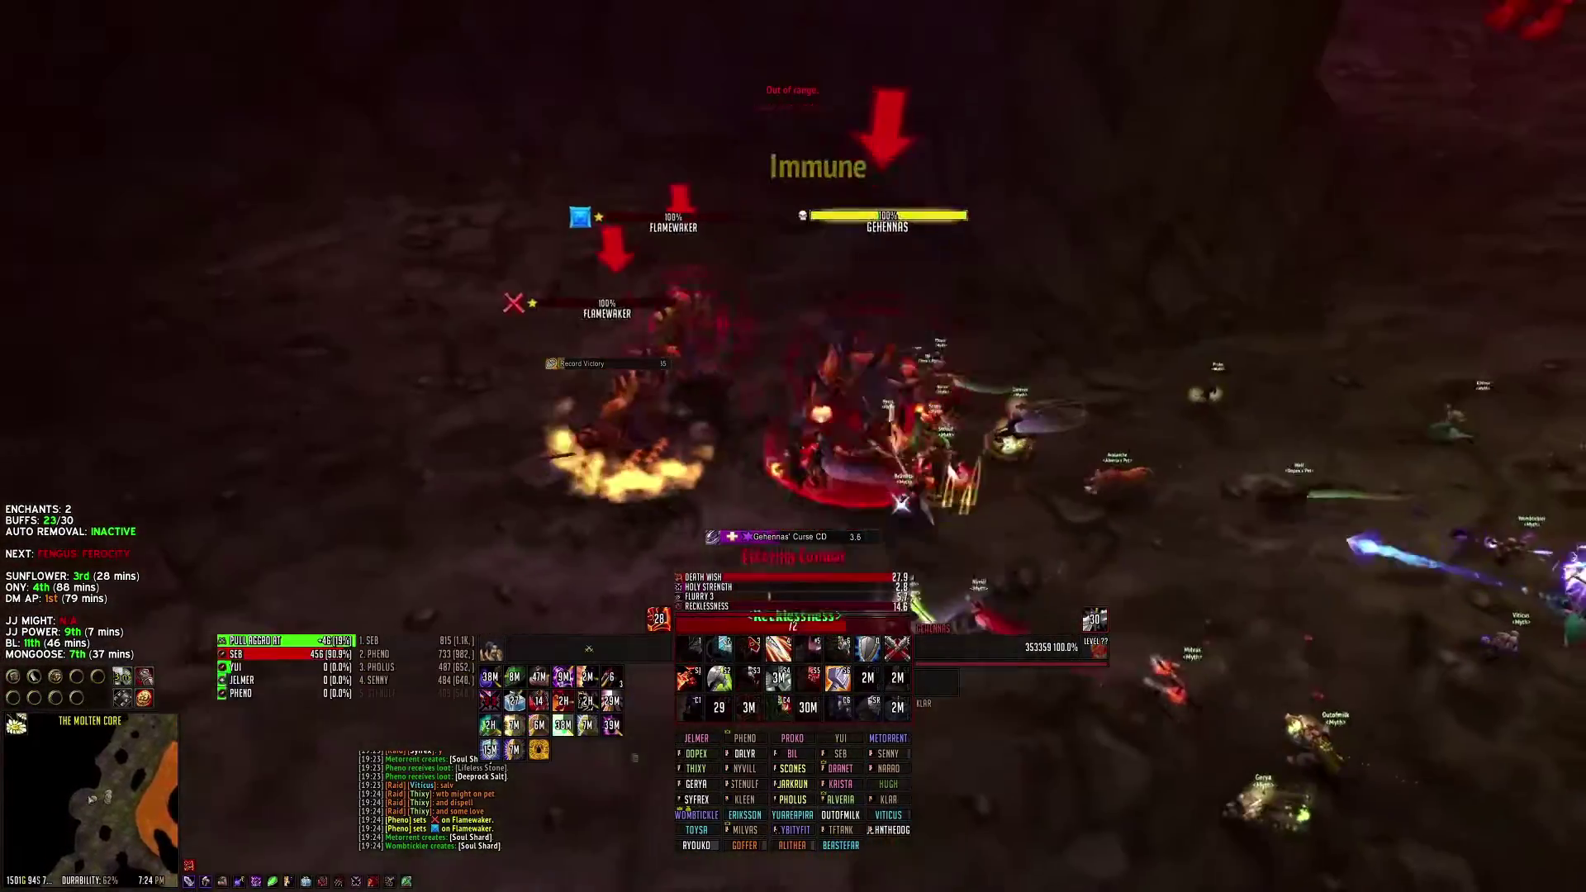
key("2")
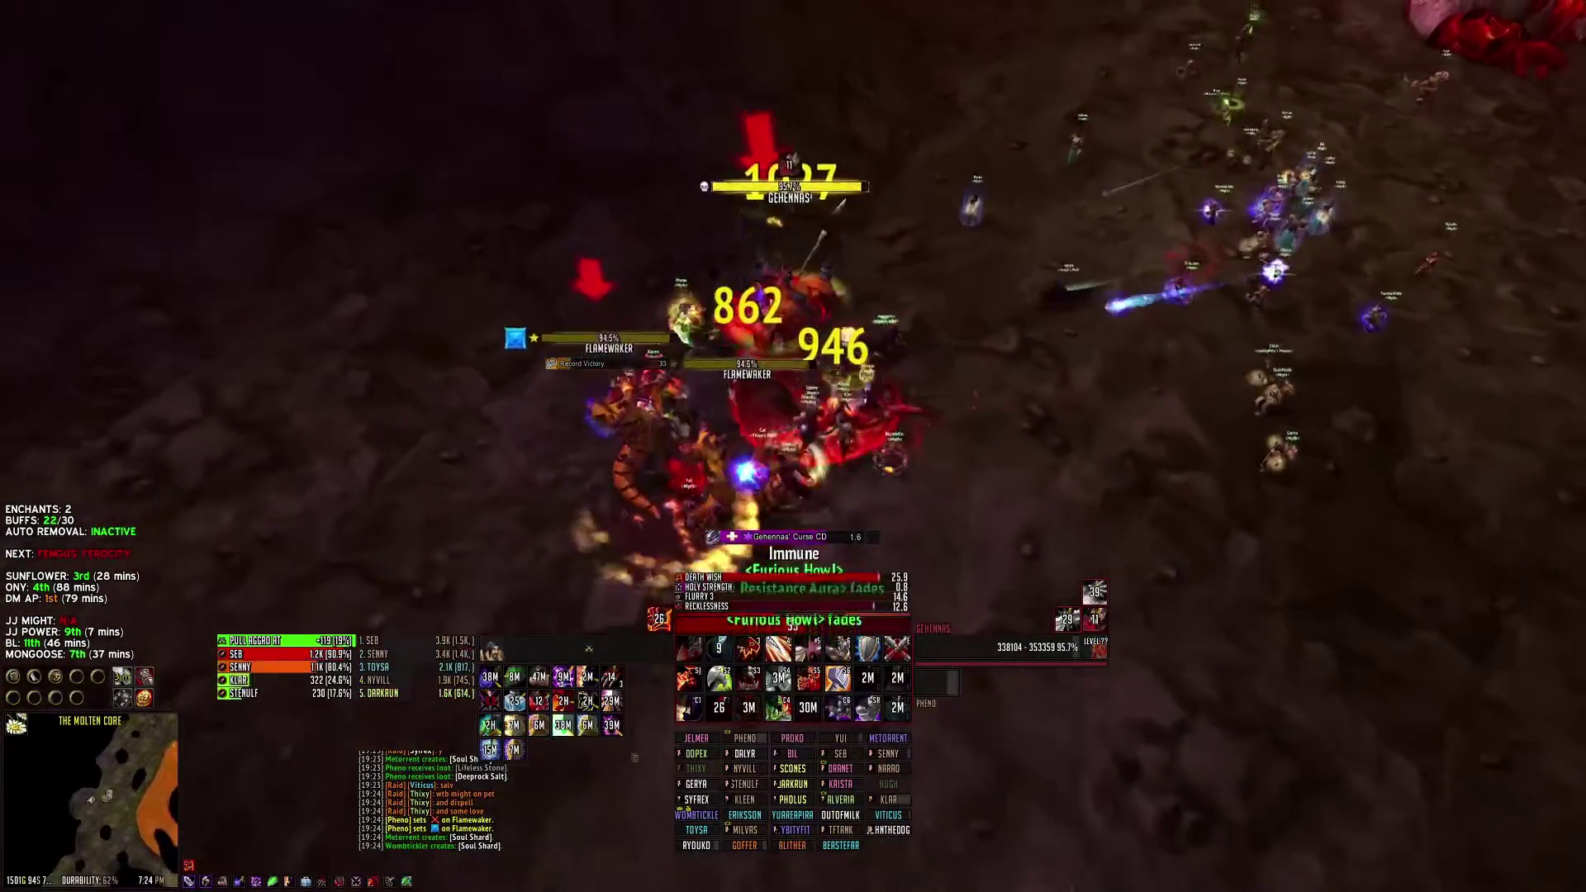
key("4")
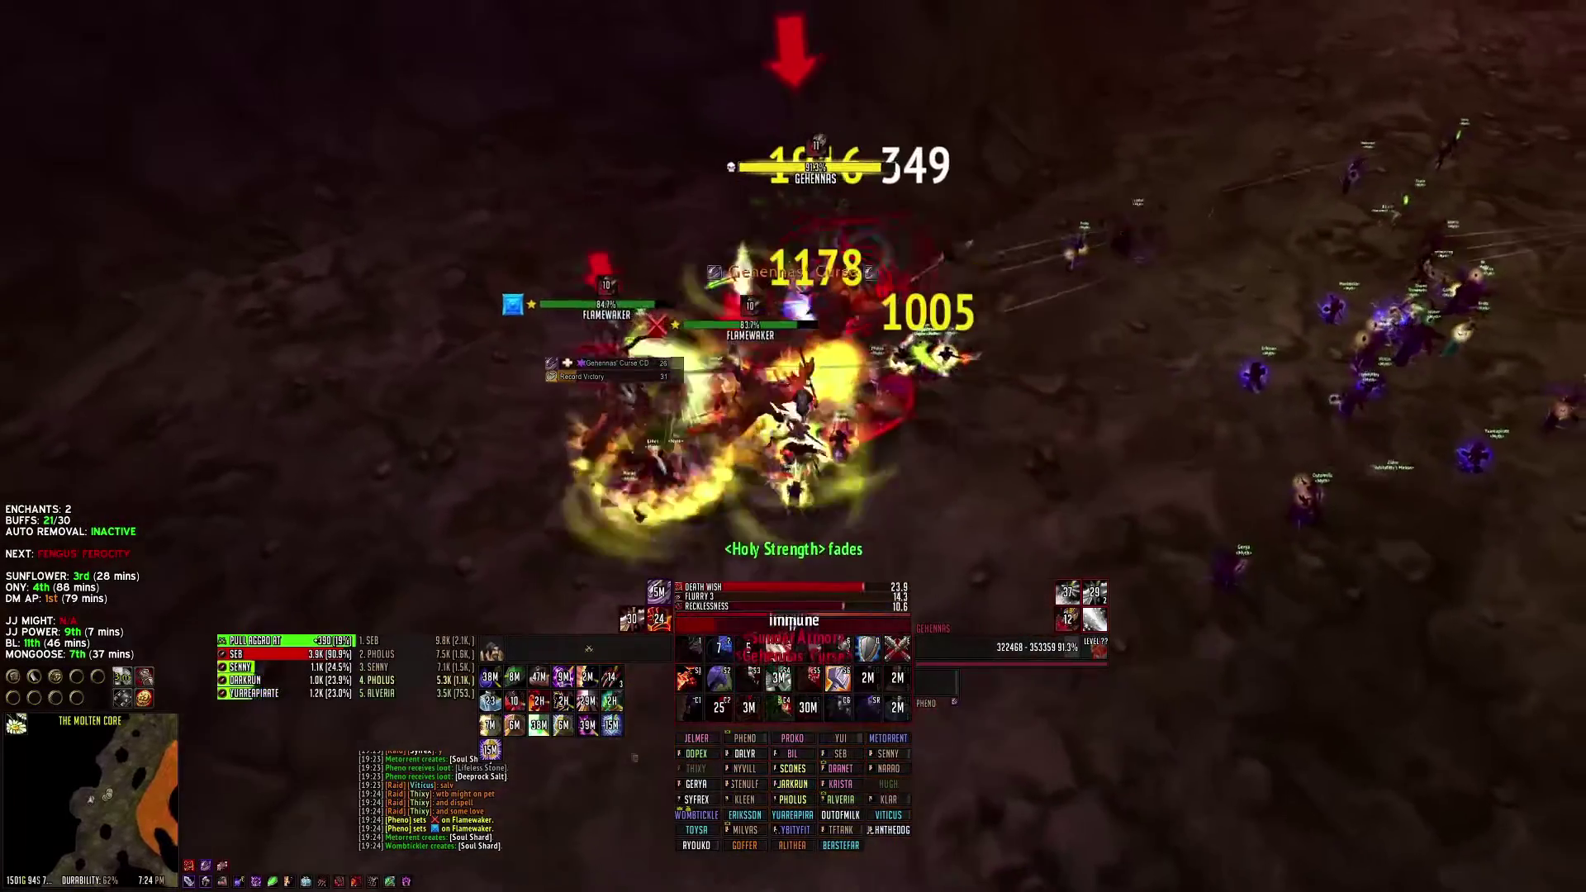
key("3")
key("shift+1")
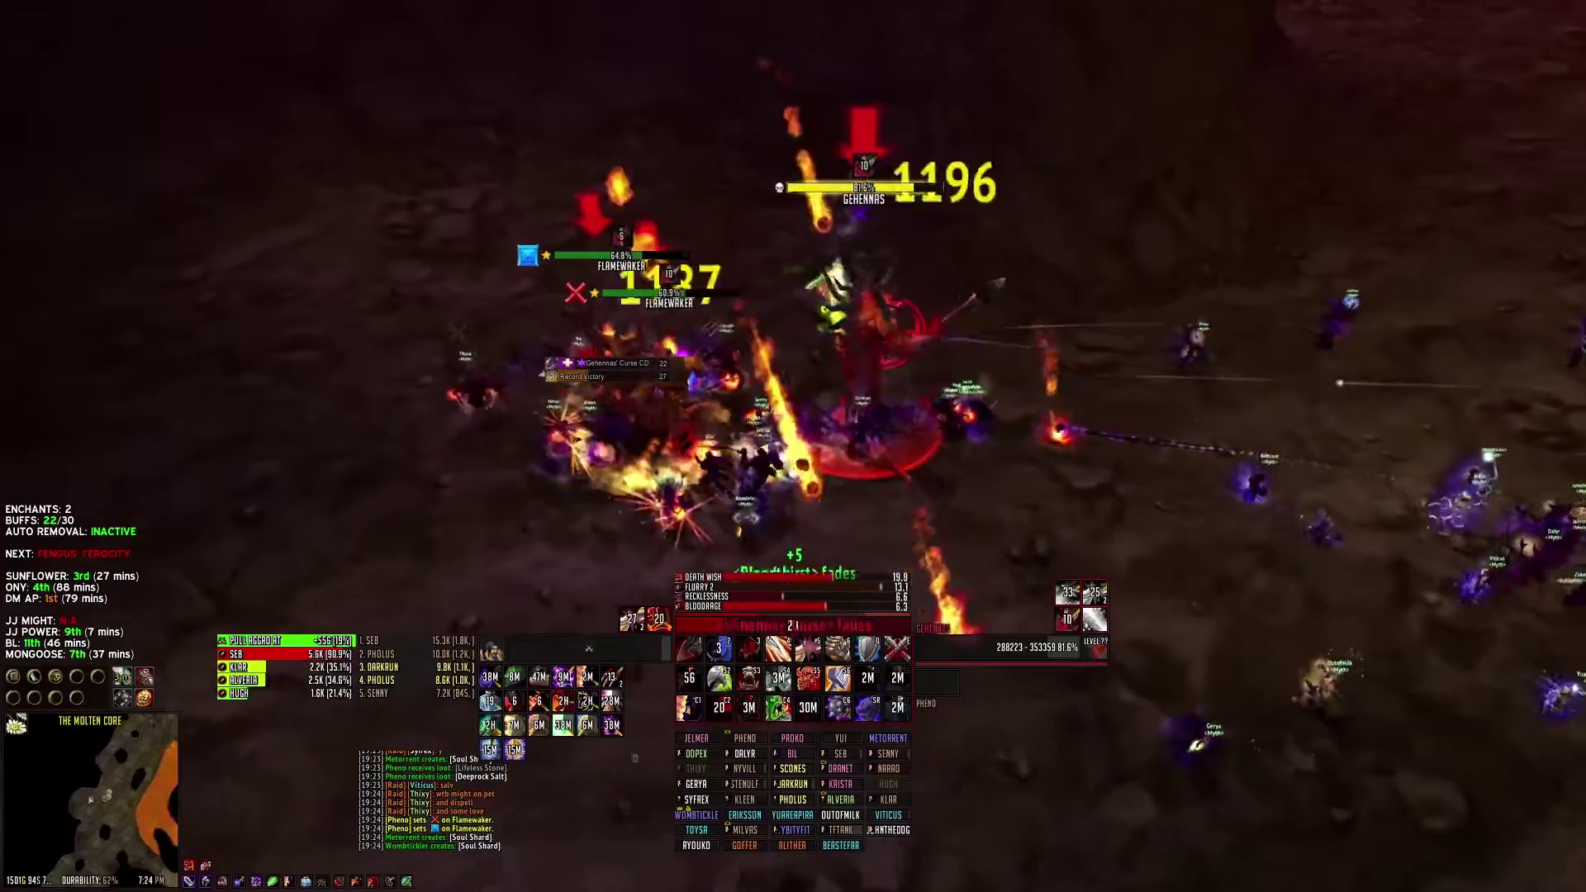
Tab between the square- and cross-marked Flamewakers and finish both off.
key("Tab")
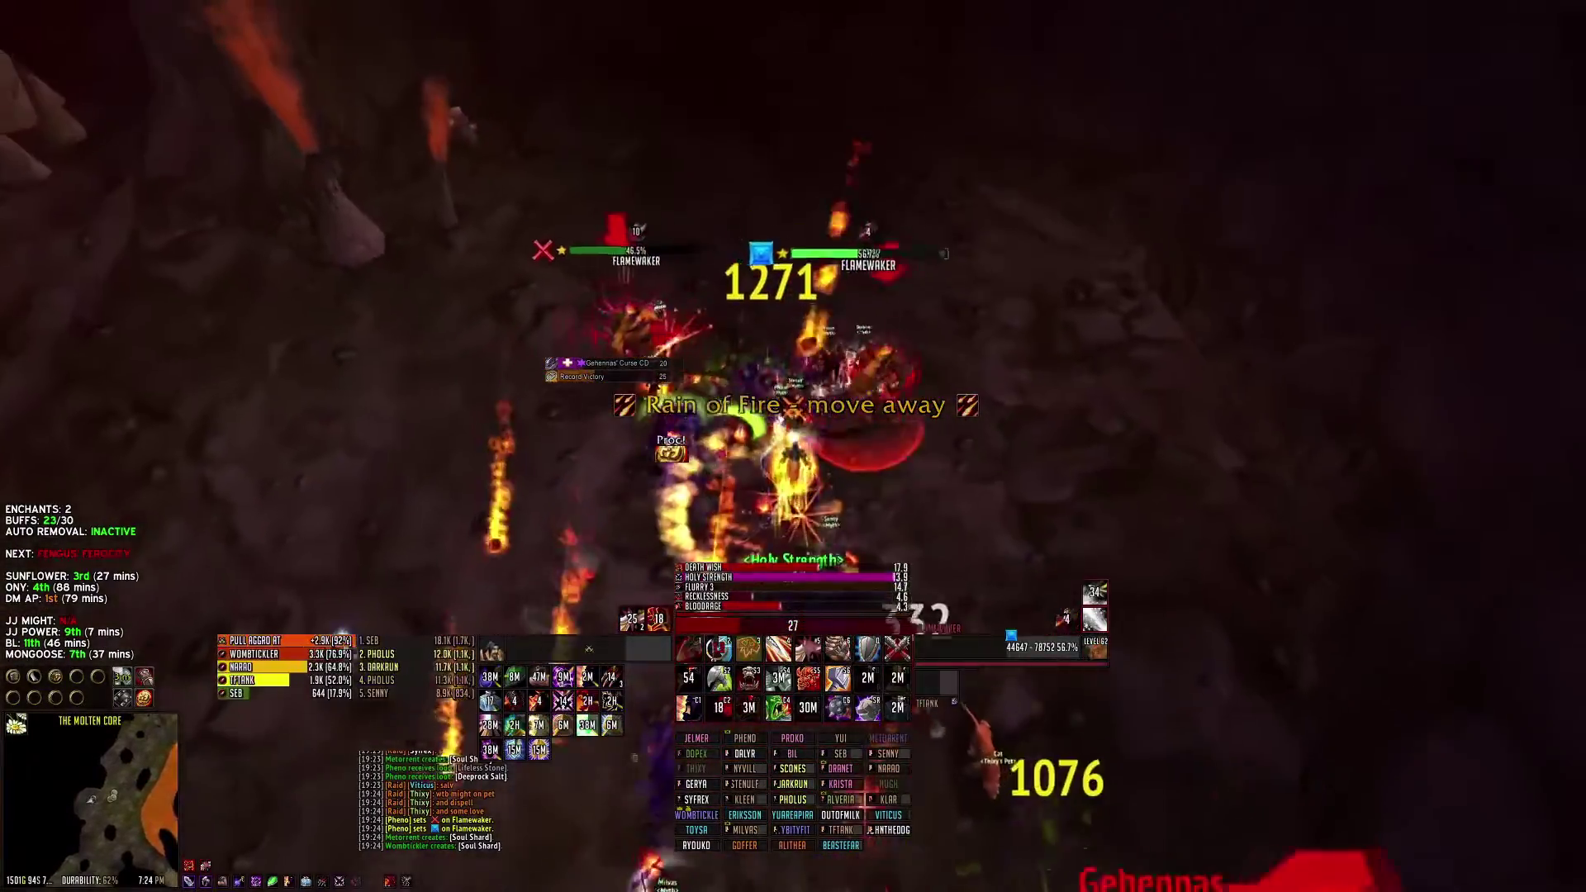
key("3")
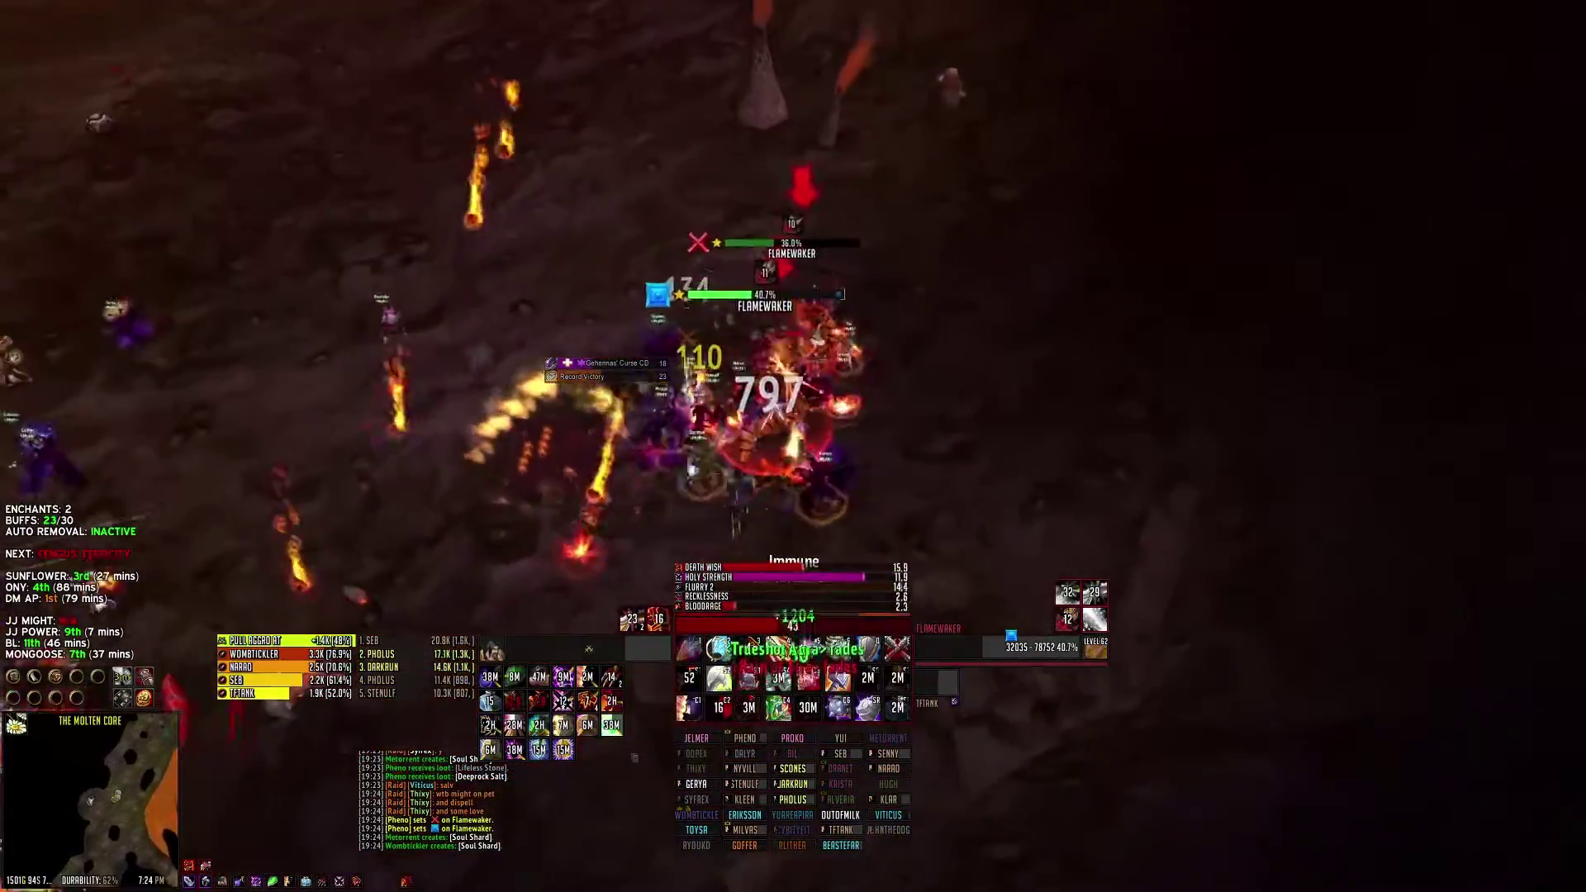
key("2")
key("Tab")
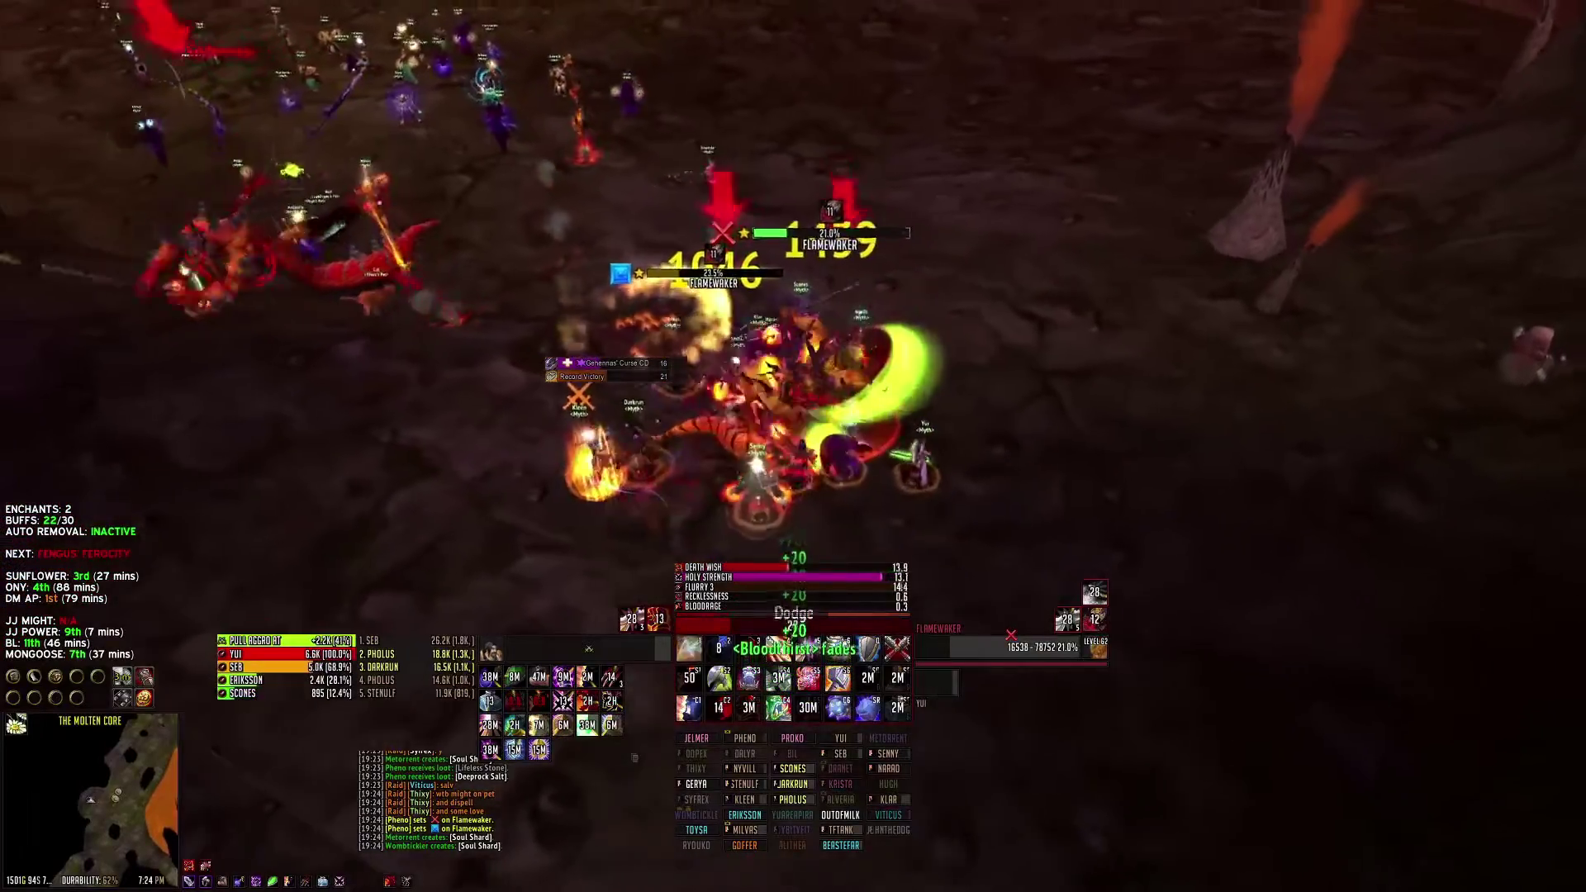
key("4")
key("Tab")
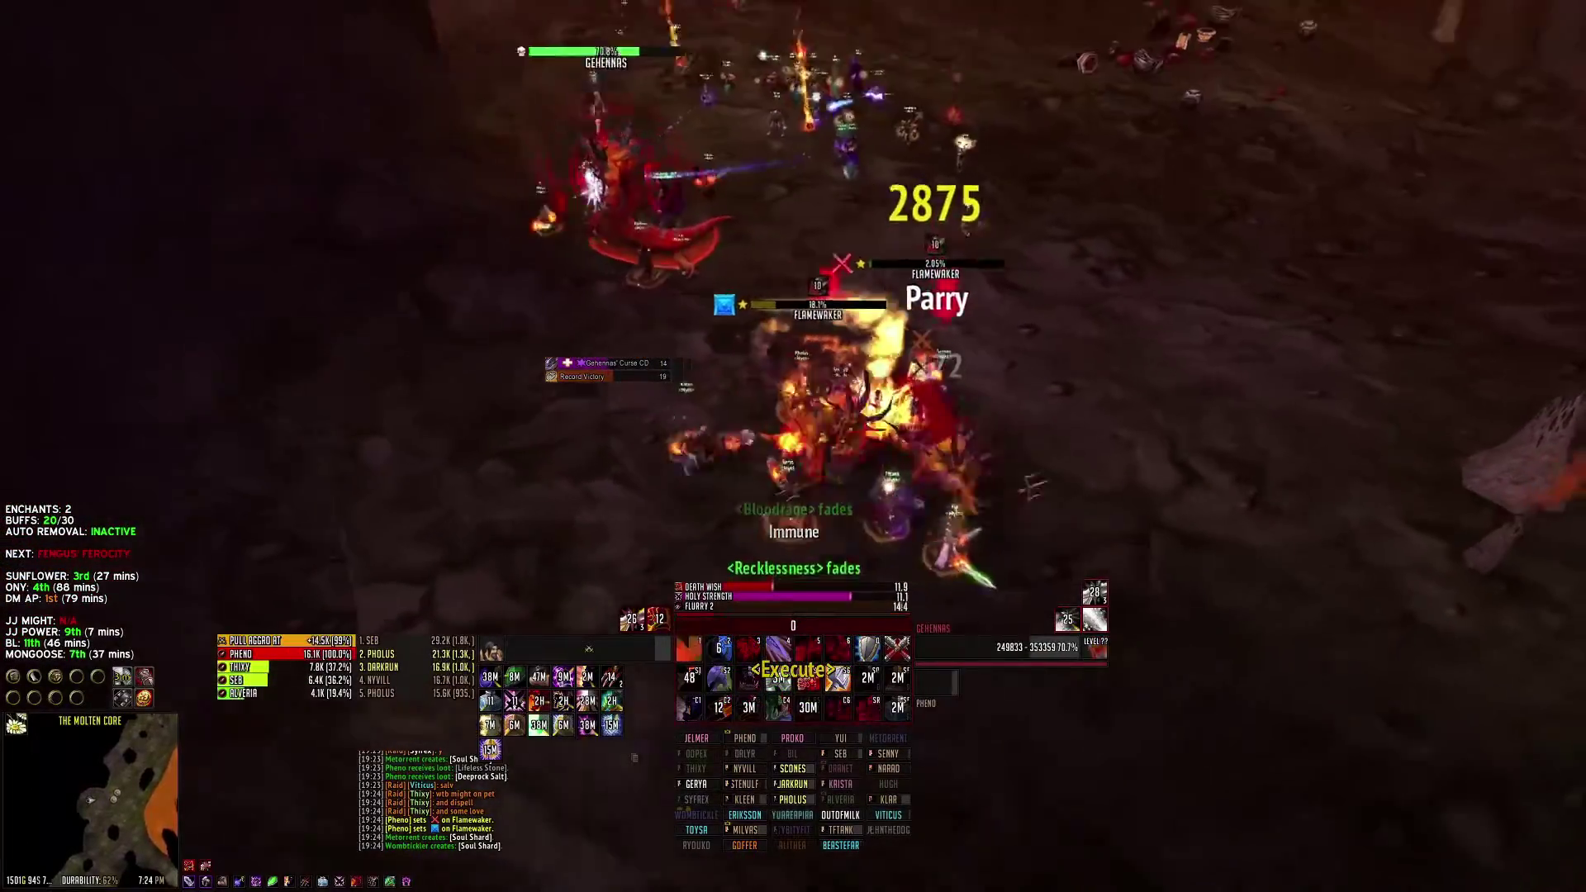
key("Tab")
key("4")
key("Tab")
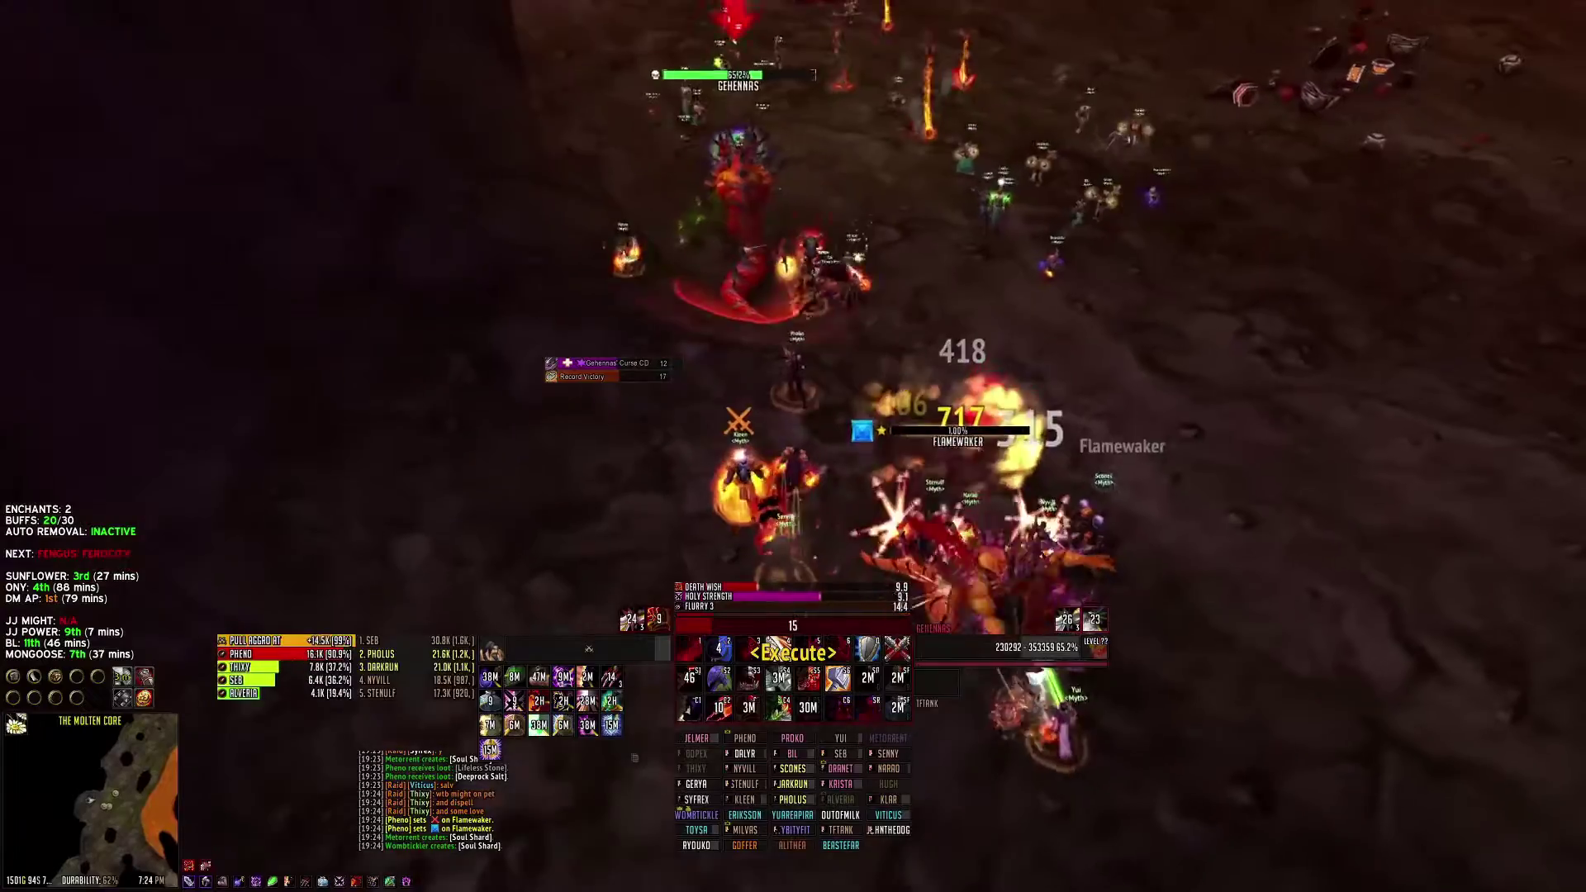
Bring Gehennas down with Bloodthirst, Whirlwind and Execute, then run on toward the raid.
key("w")
key("w")
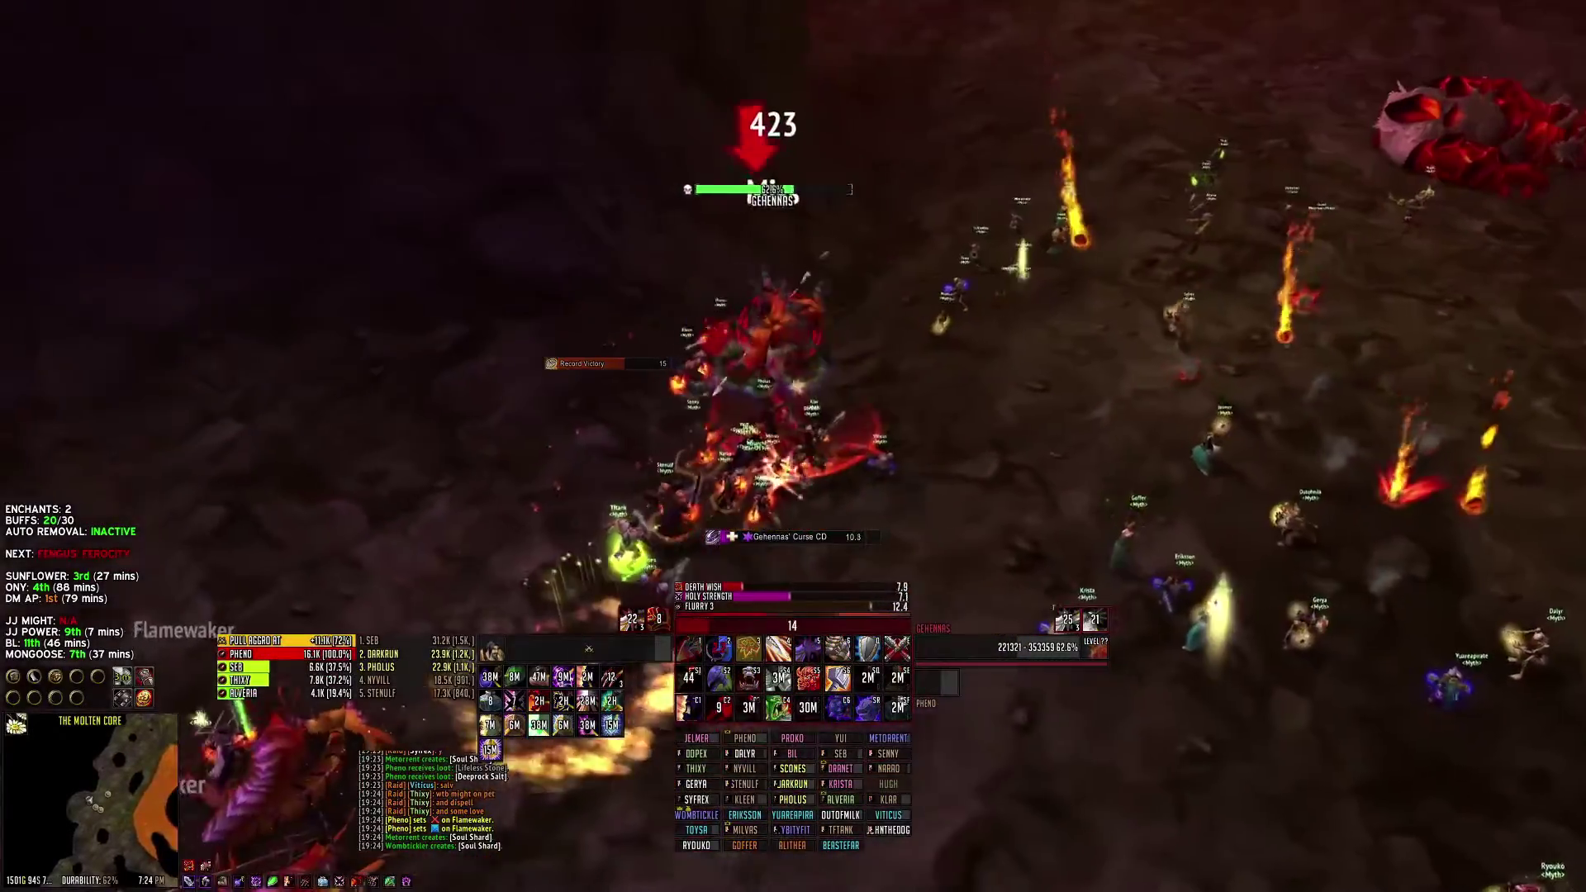
key("a")
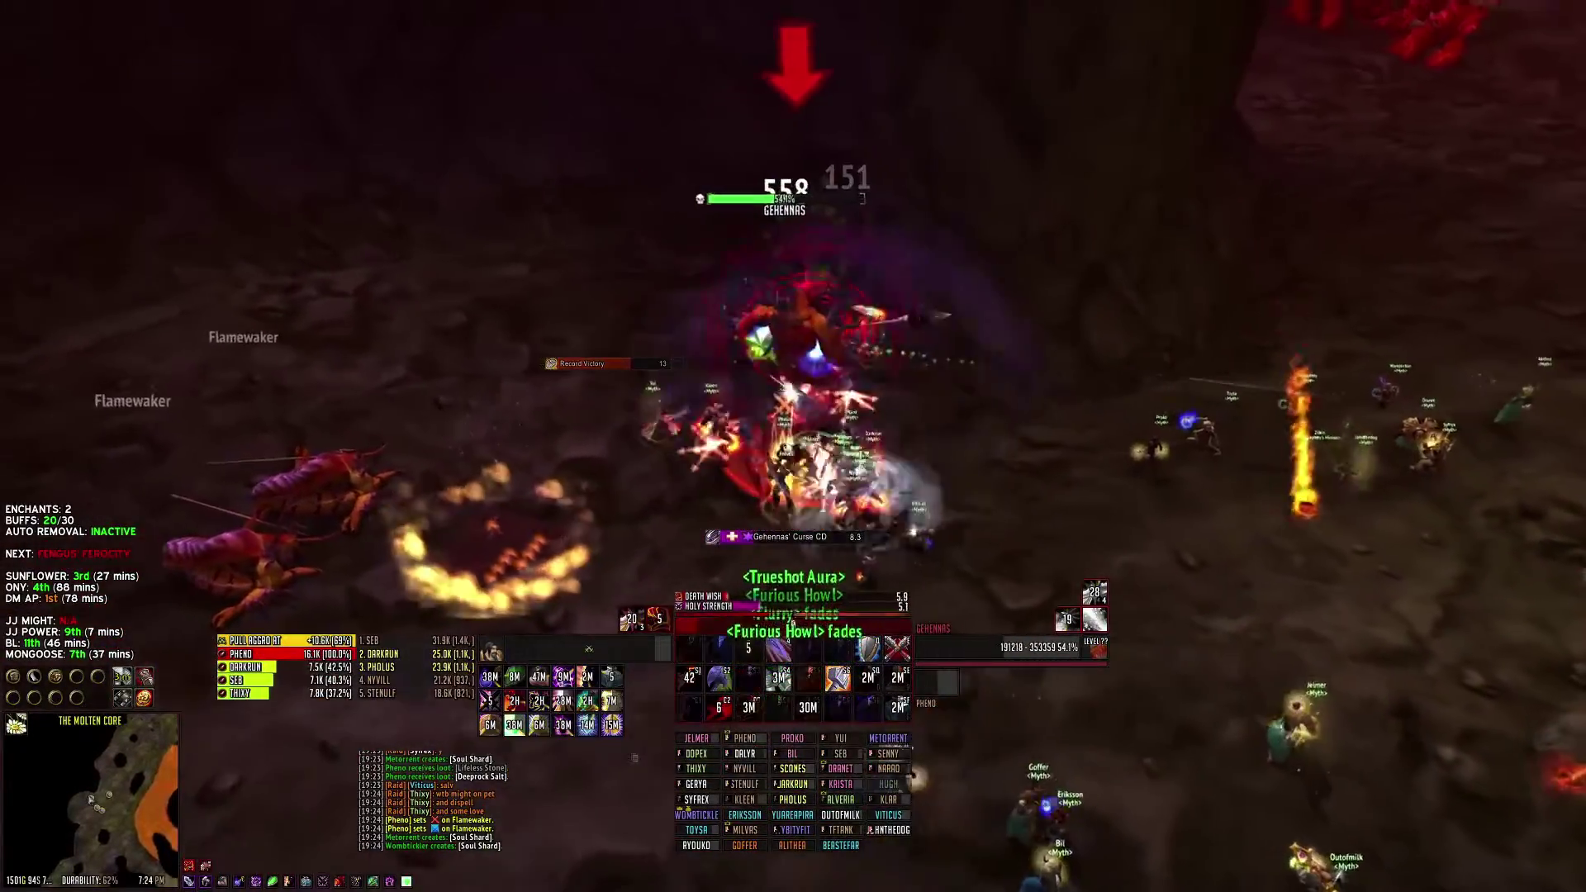
key("3")
key("2")
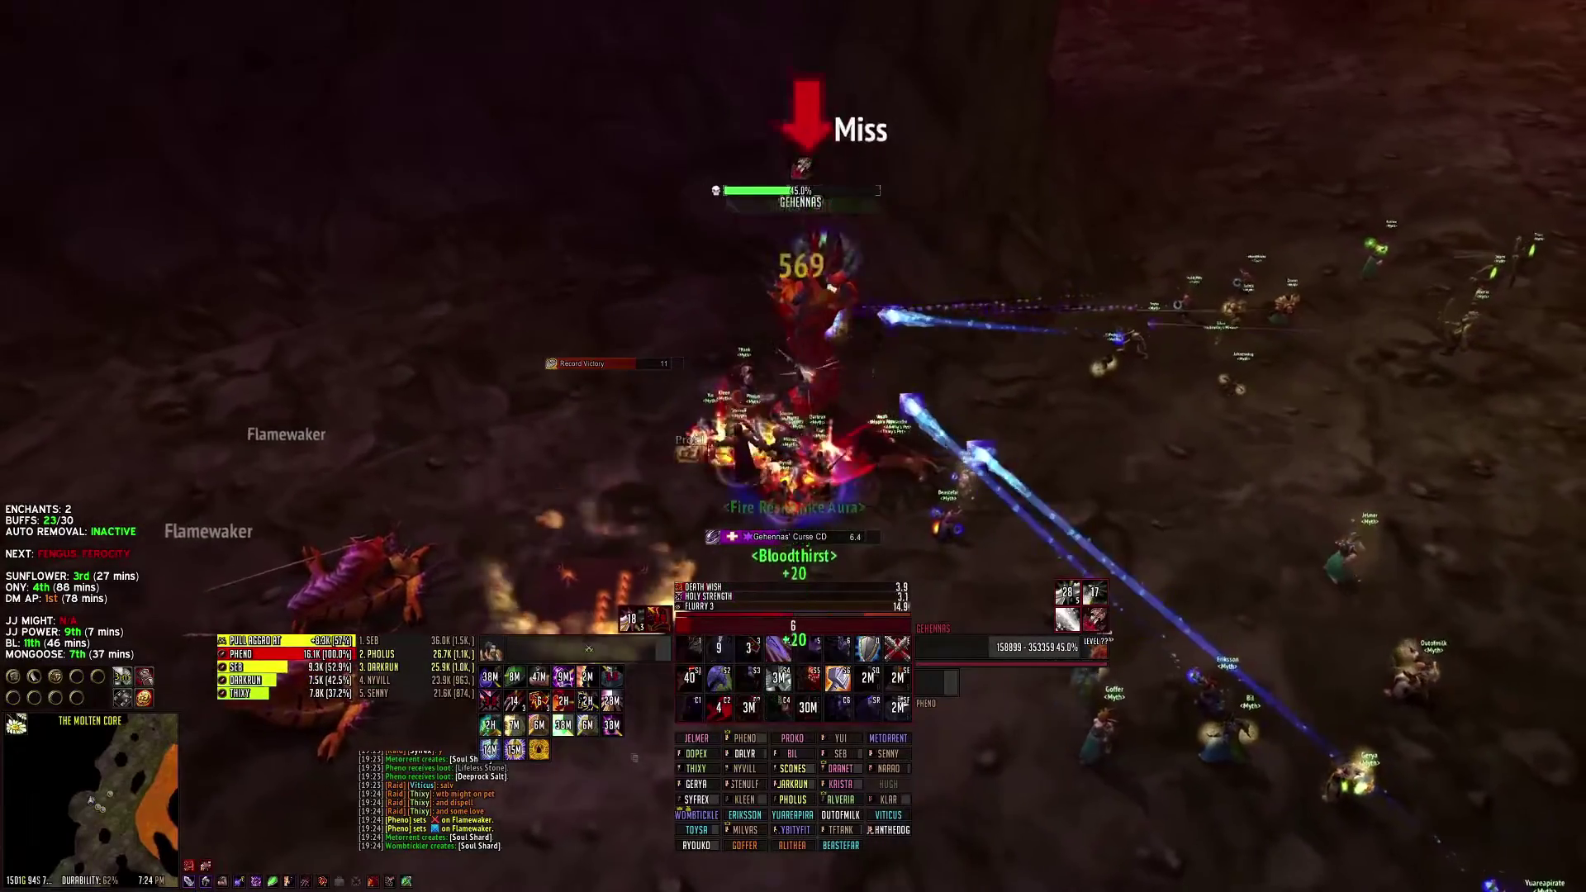
key("1")
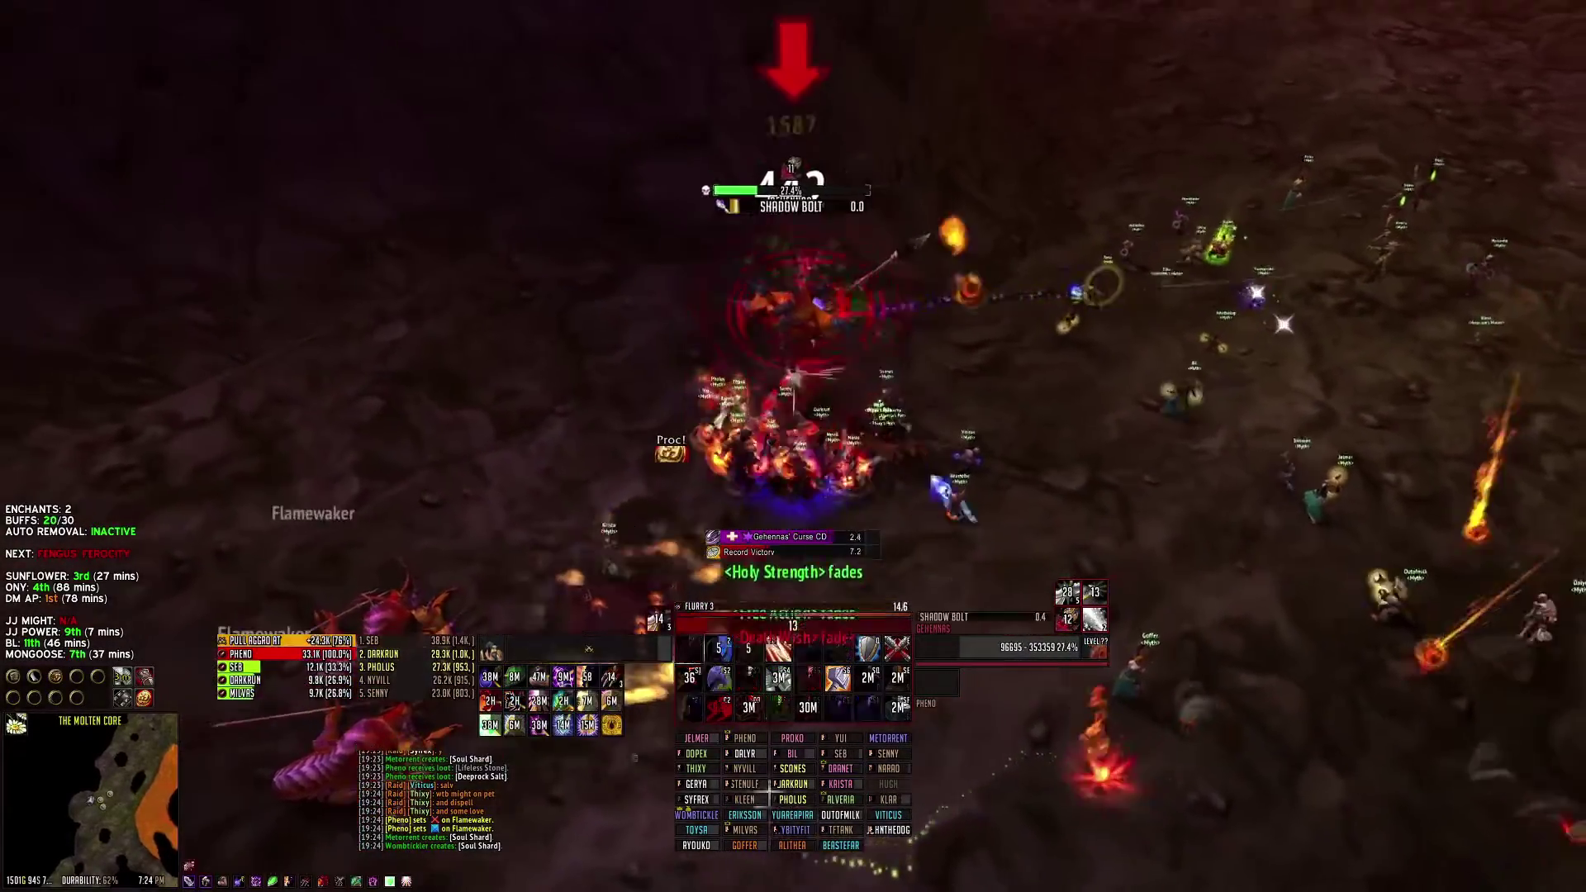
key("3")
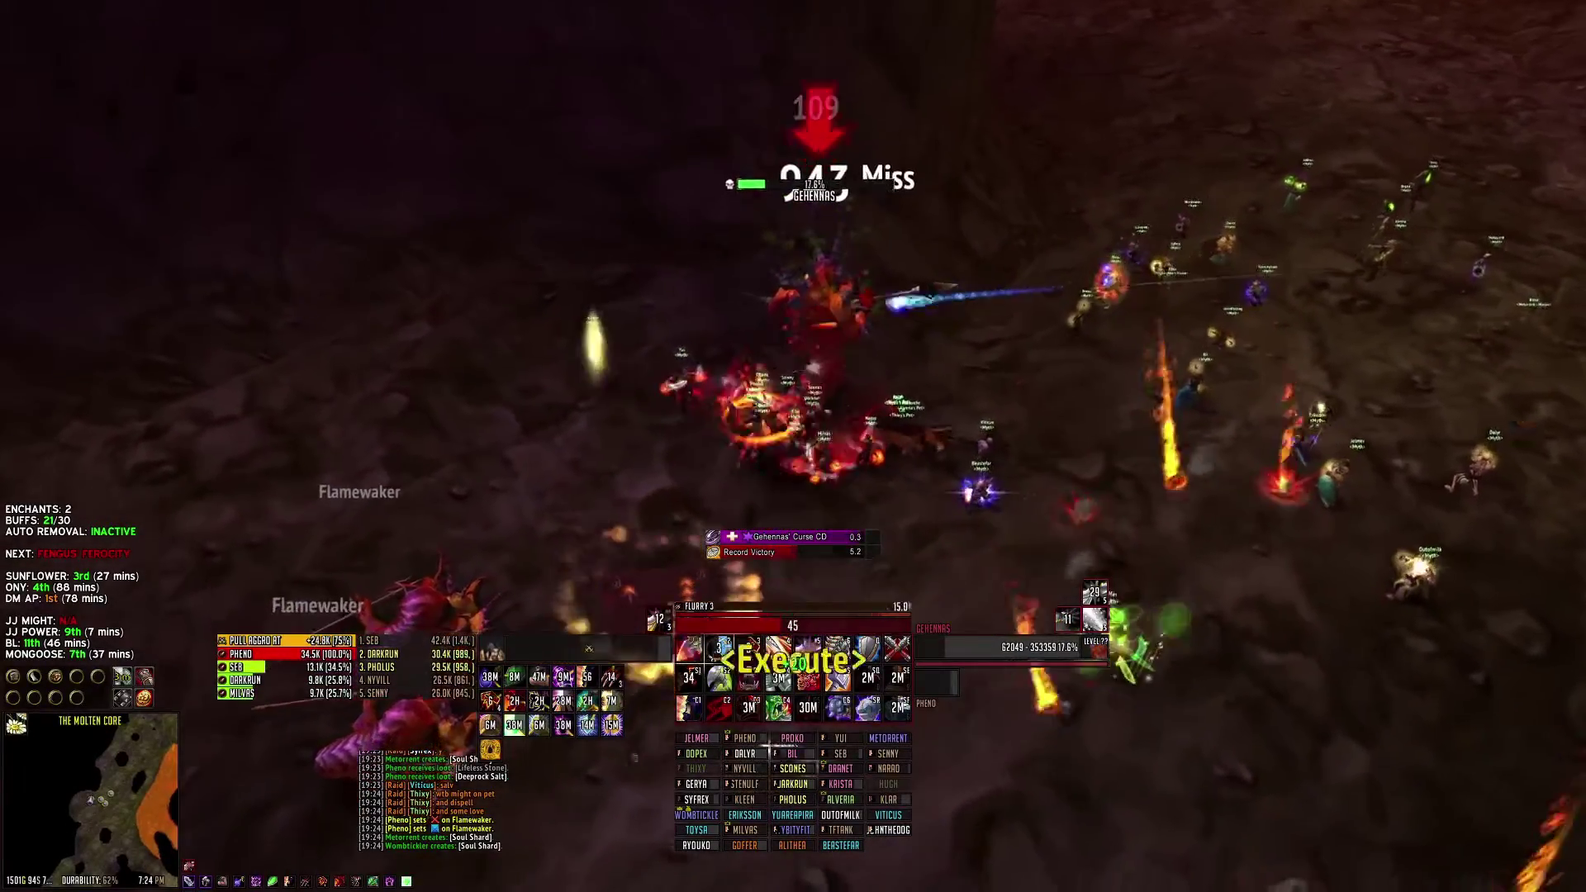
key("1")
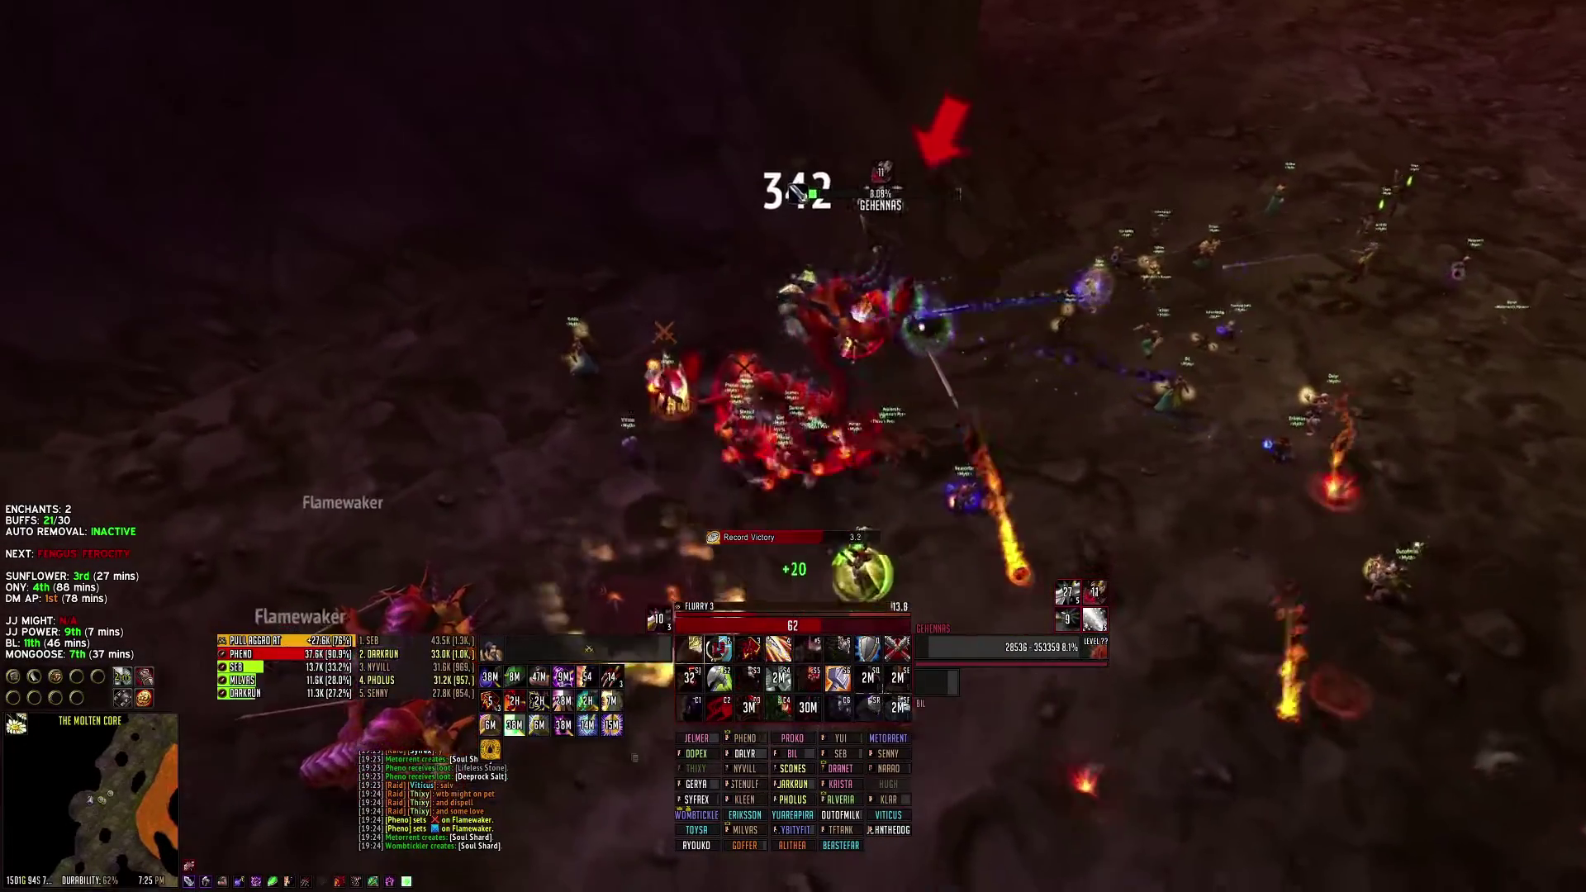
key("1")
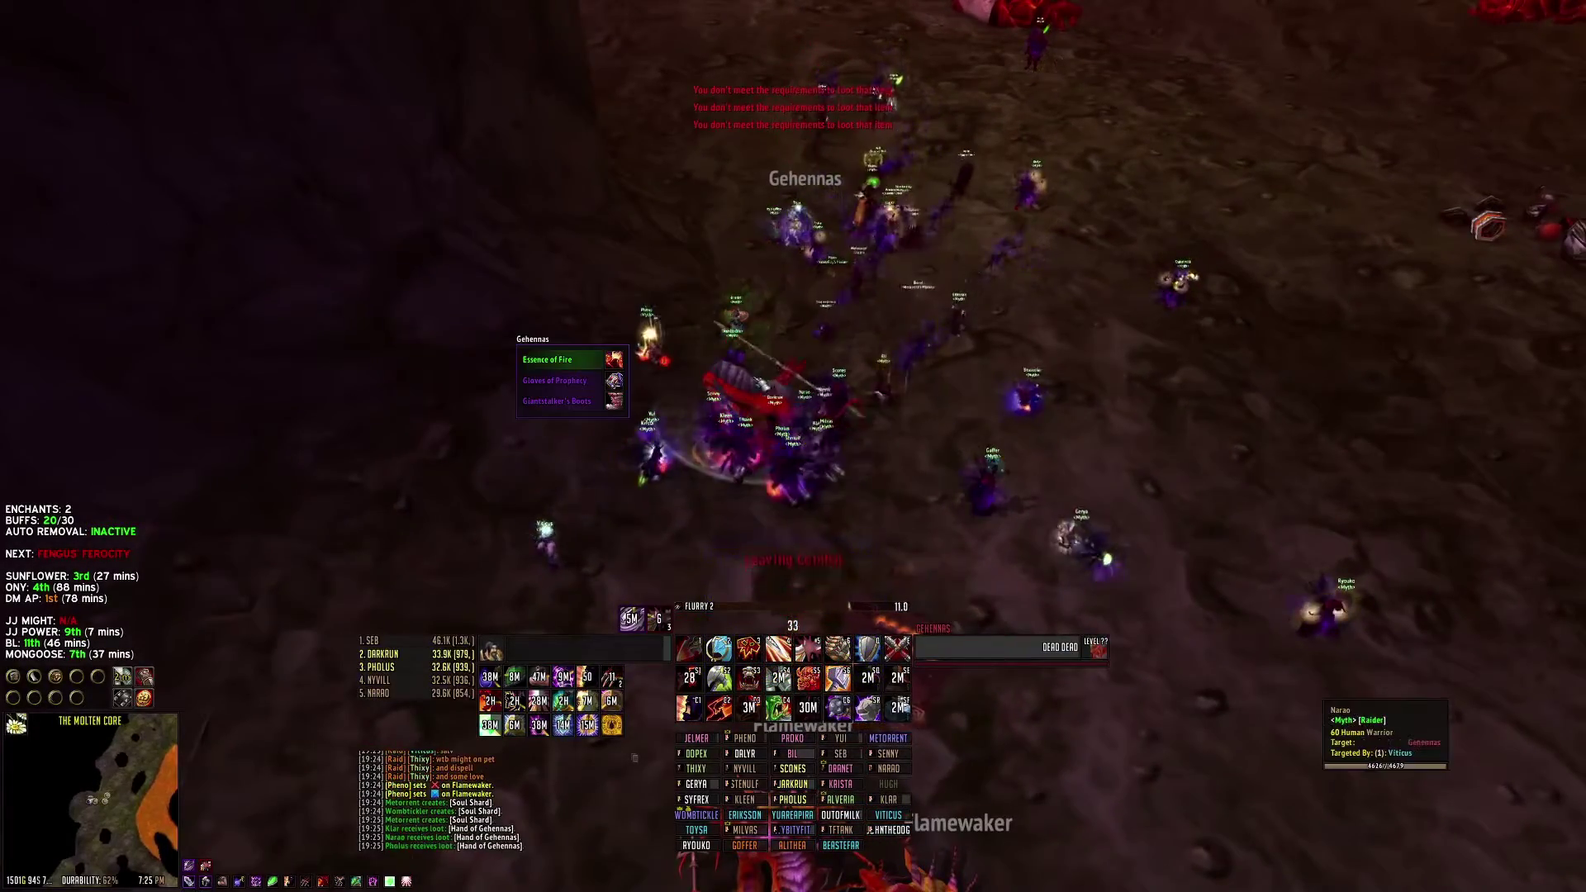
left_click_drag(761, 384, 702, 330)
key("w")
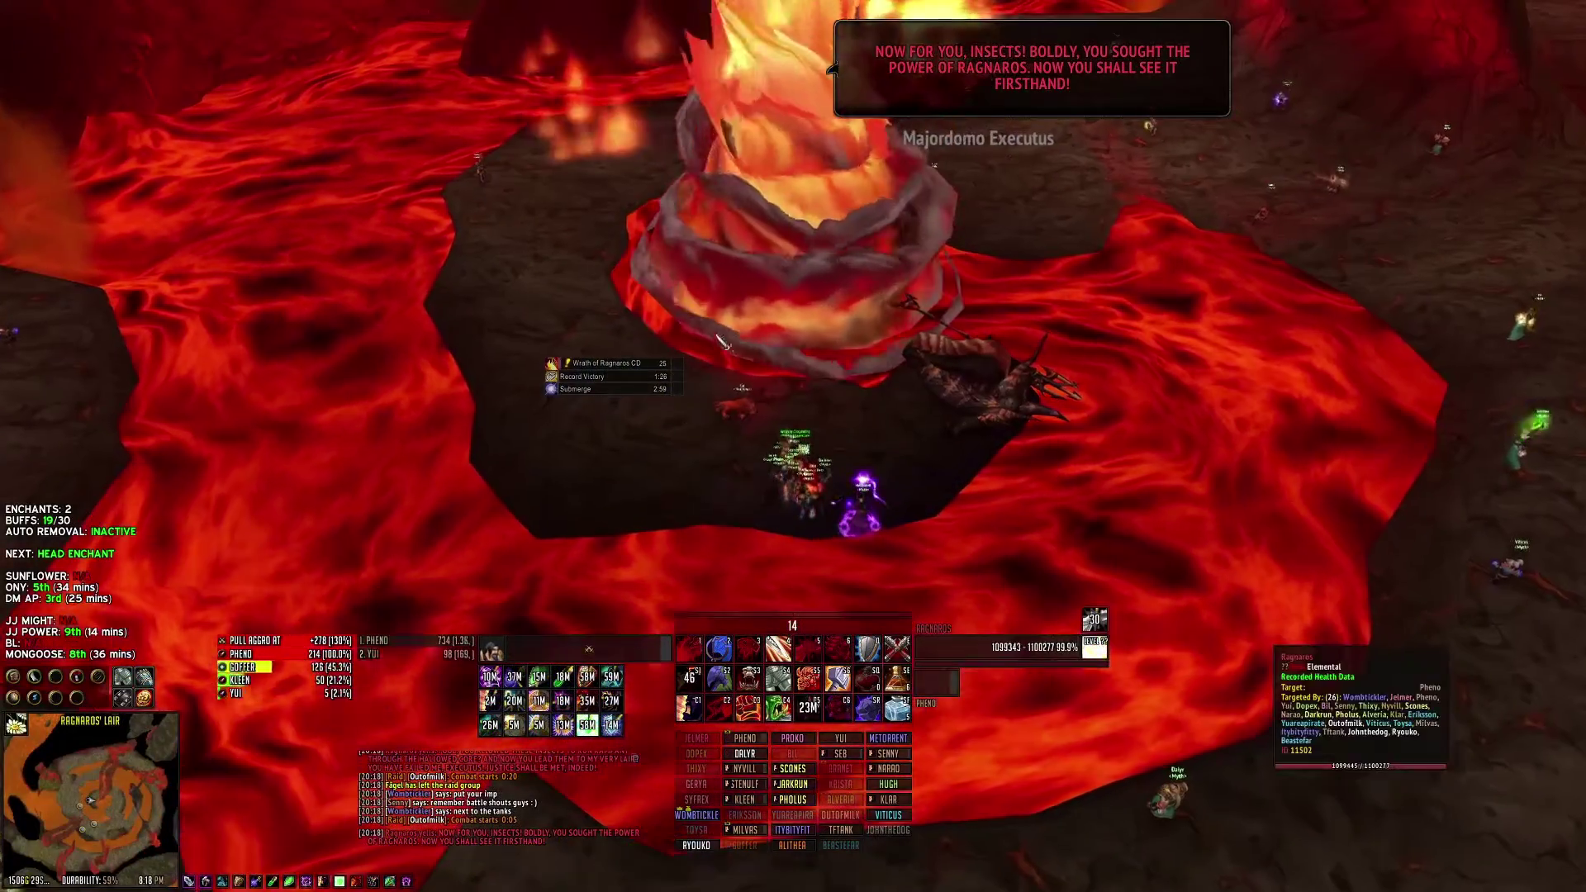
Close in on Ragnaros and hit him twice with Bloodthirst.
key("w")
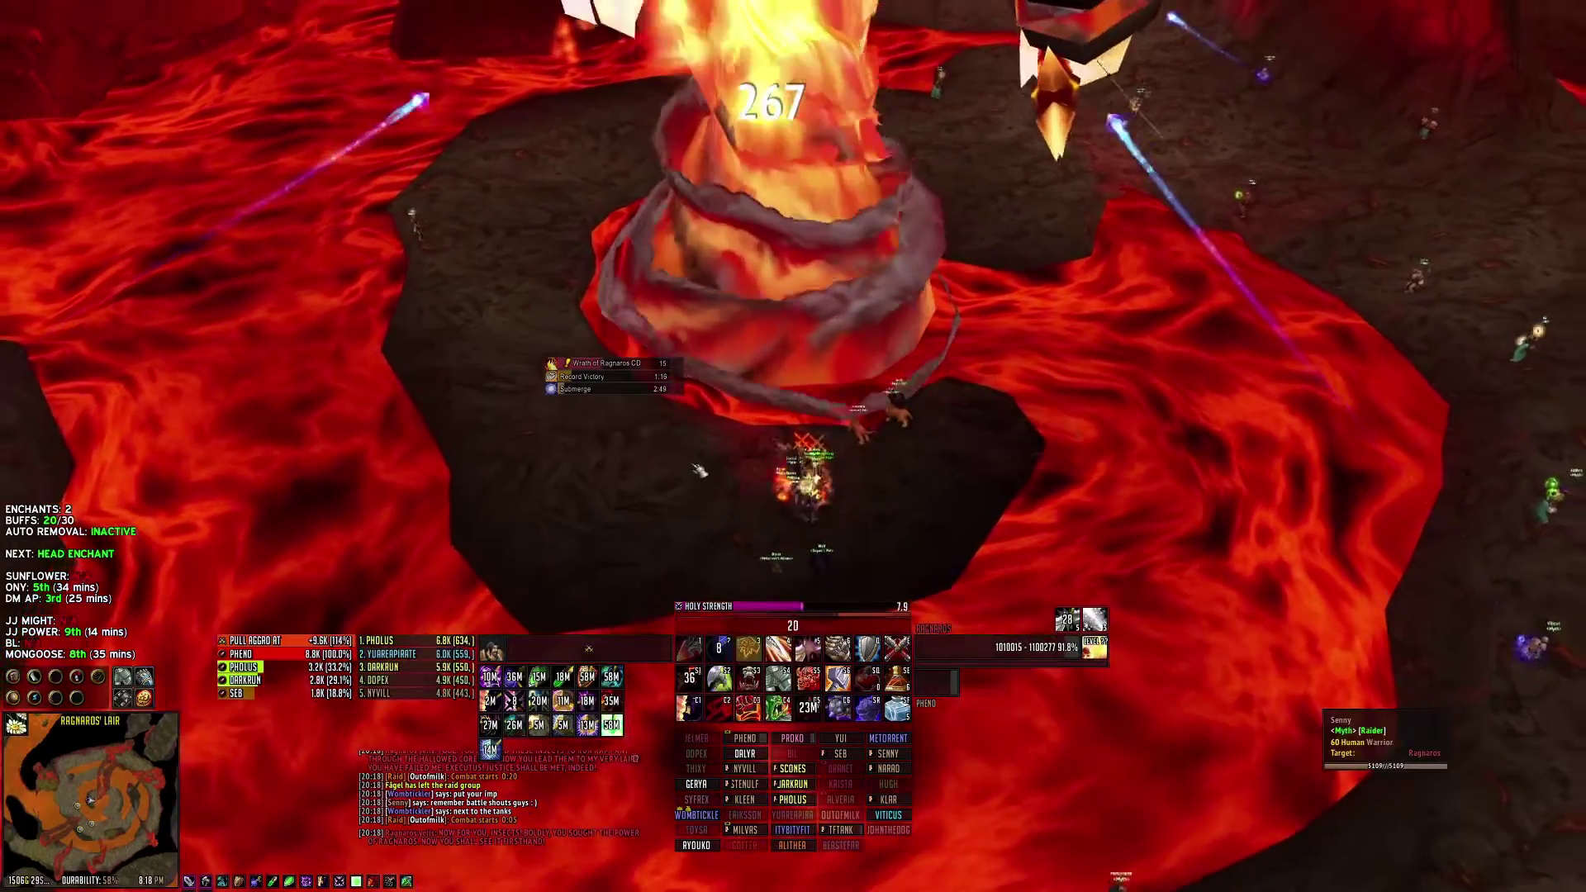
key("3")
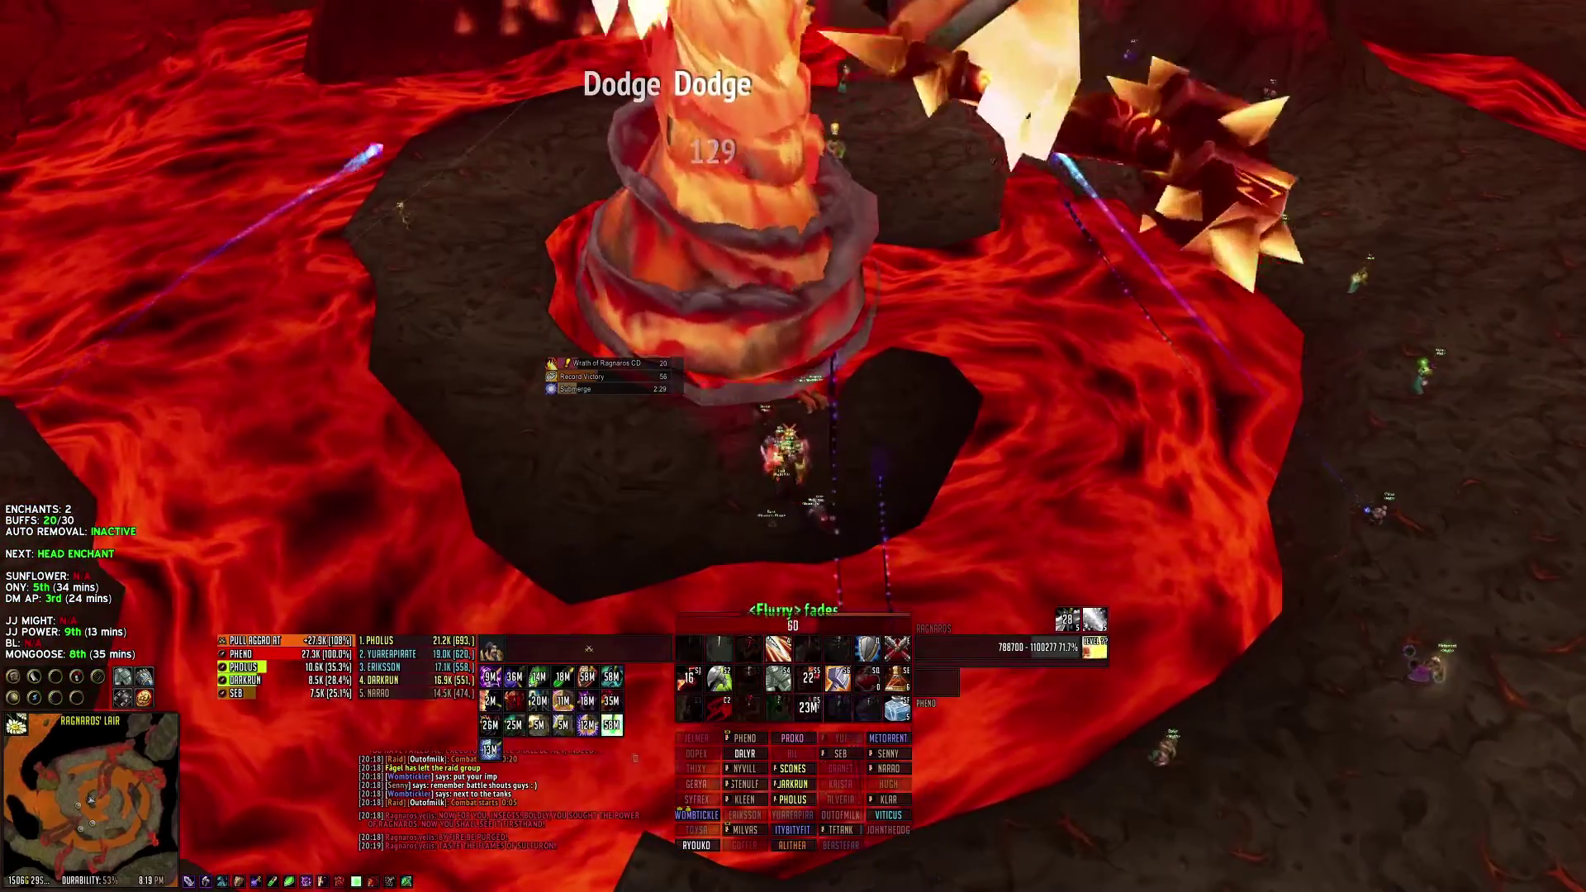
key("3")
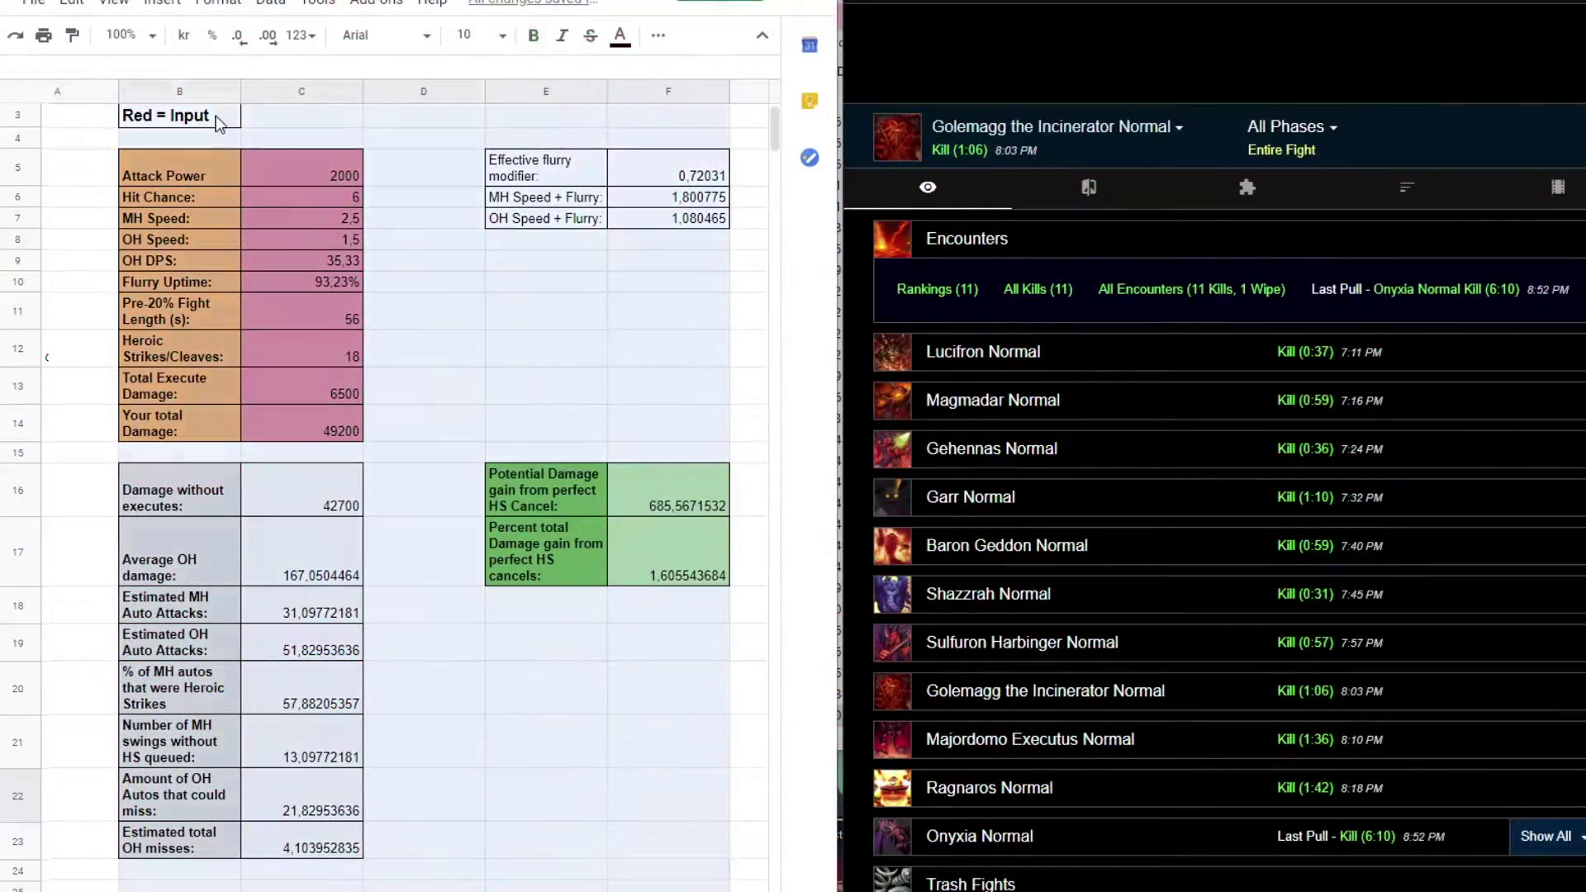
Click through the calculator cells, then open the Magmadar Normal kill's Damage Done report.
left_click(666, 752)
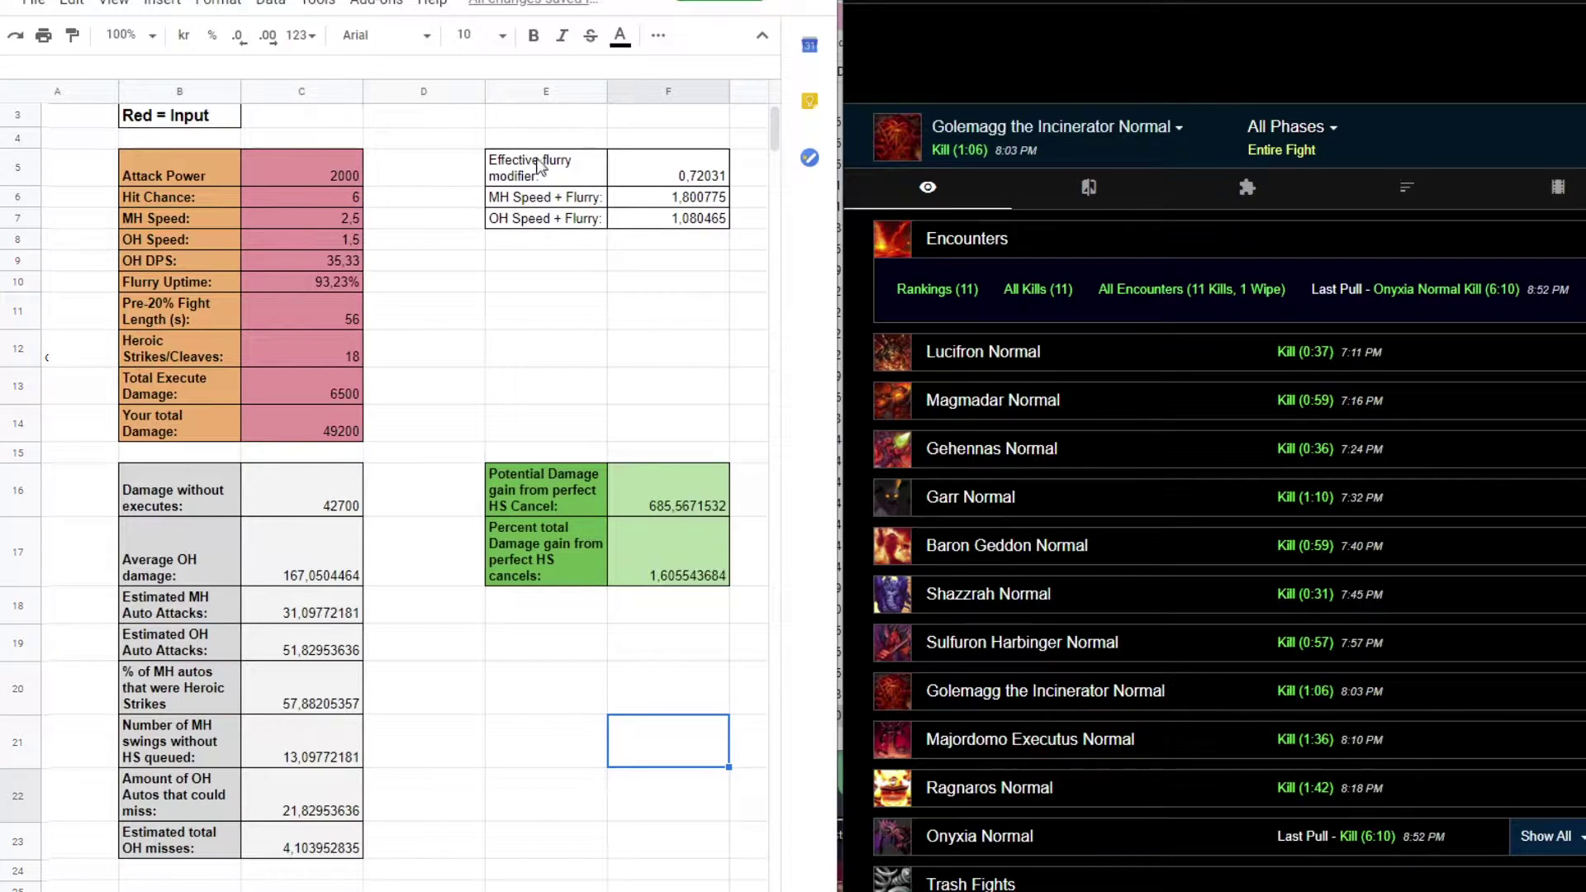
left_click(507, 423)
left_click(394, 338)
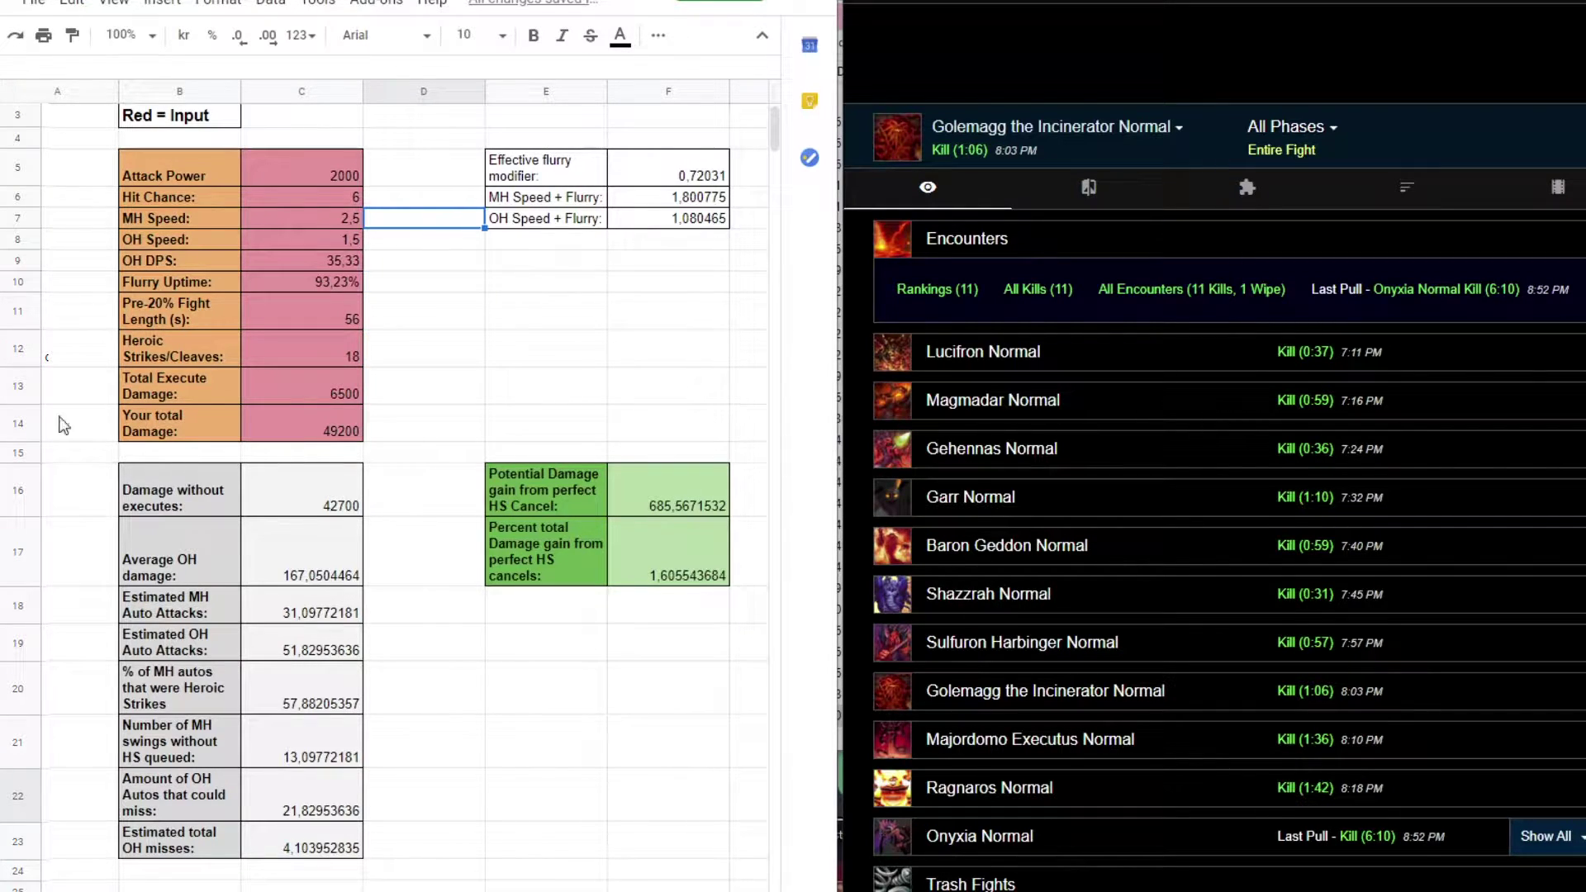
left_click(618, 364)
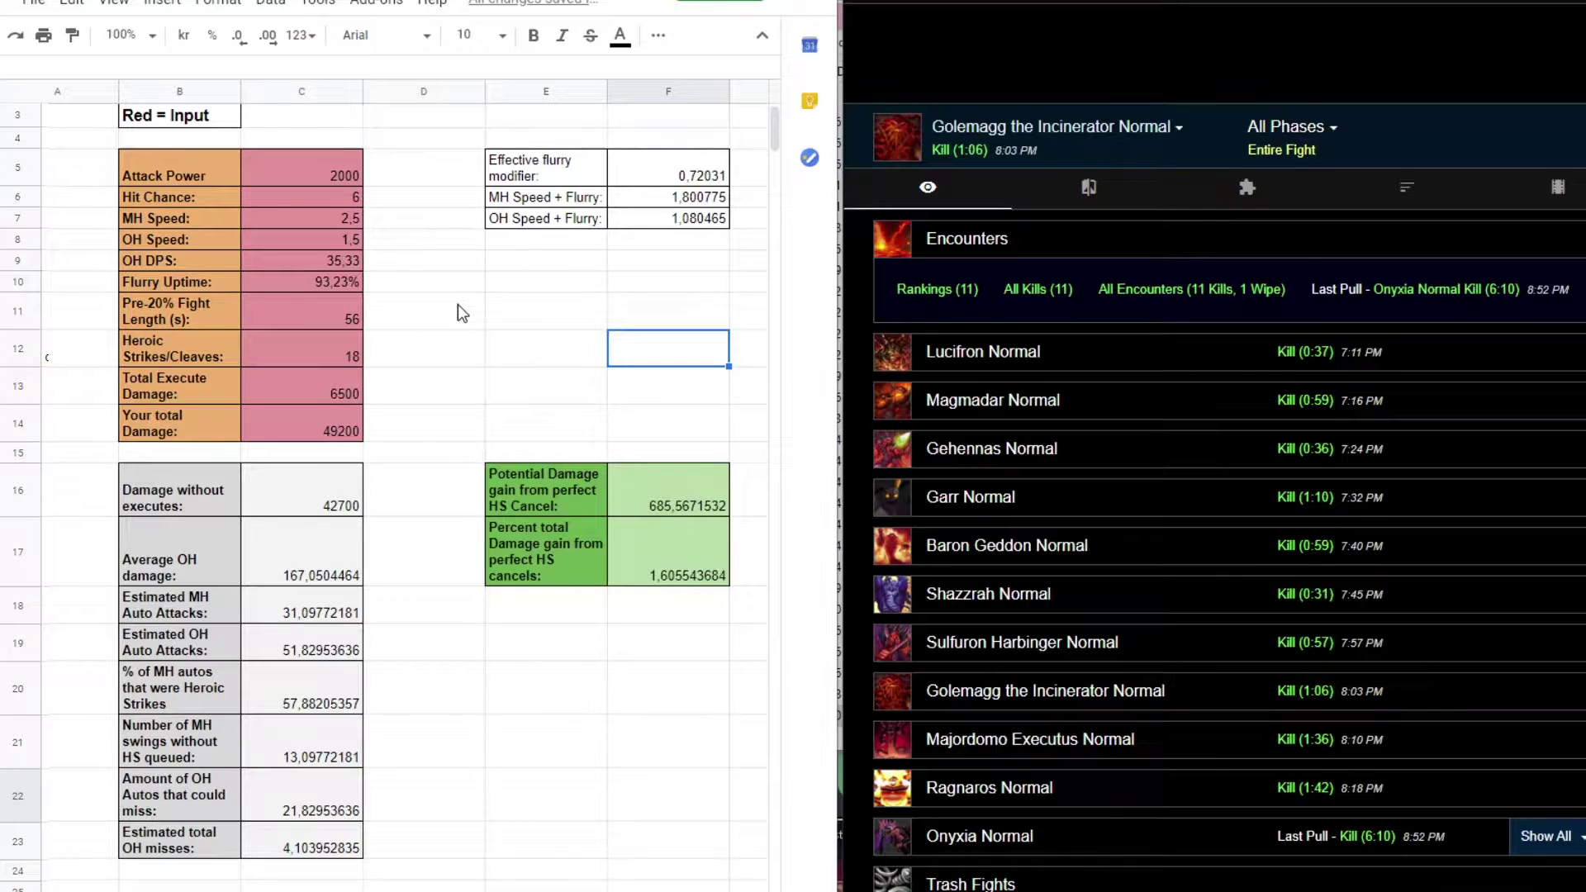
left_click(579, 287)
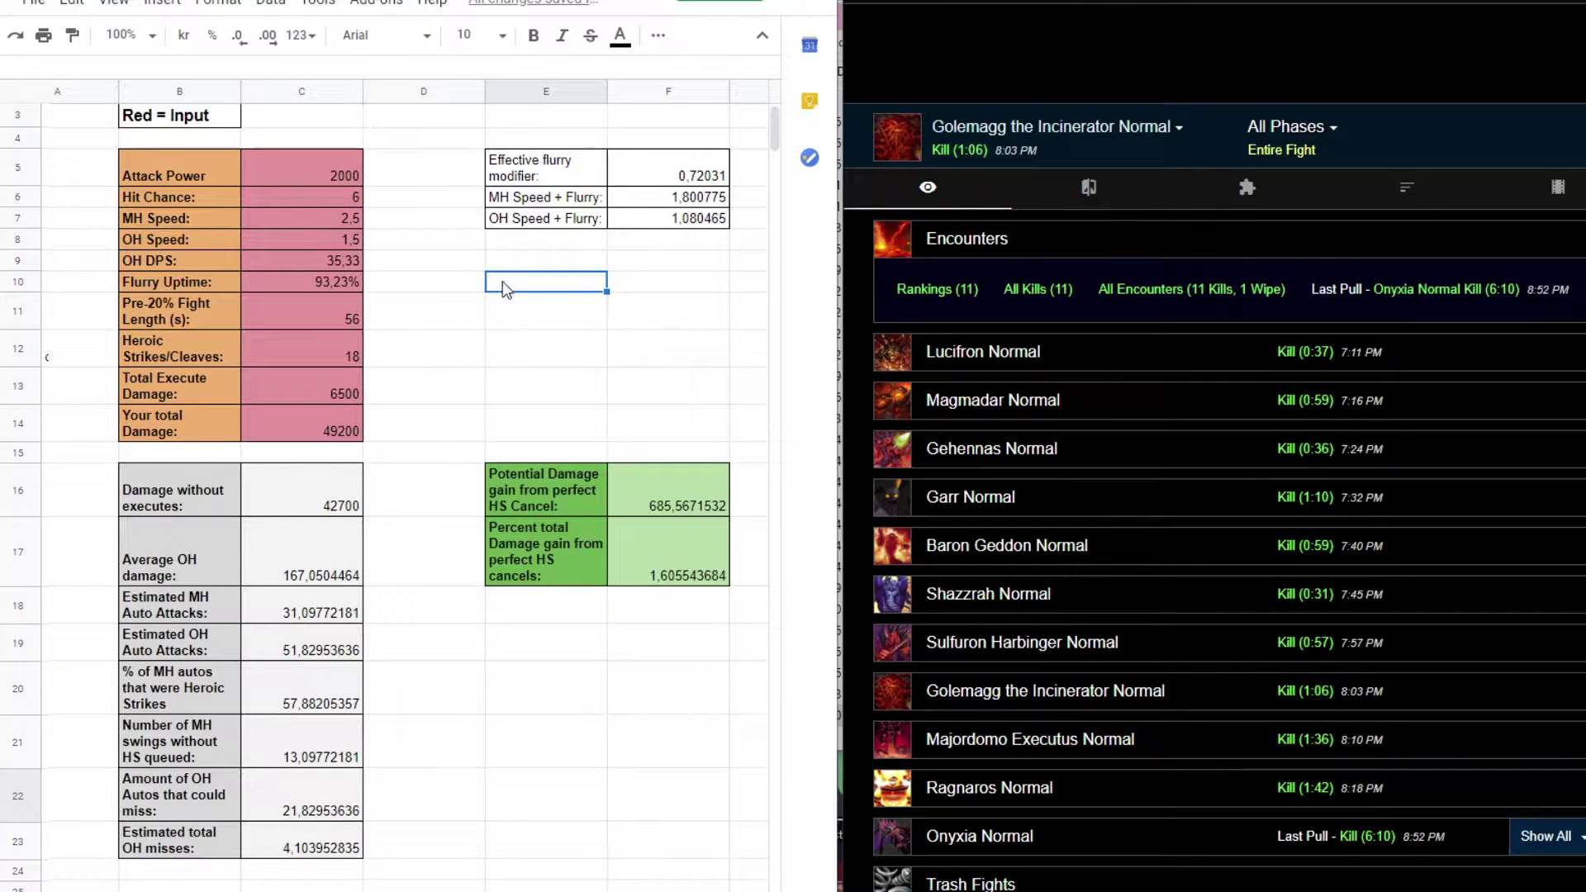
left_click(1047, 405)
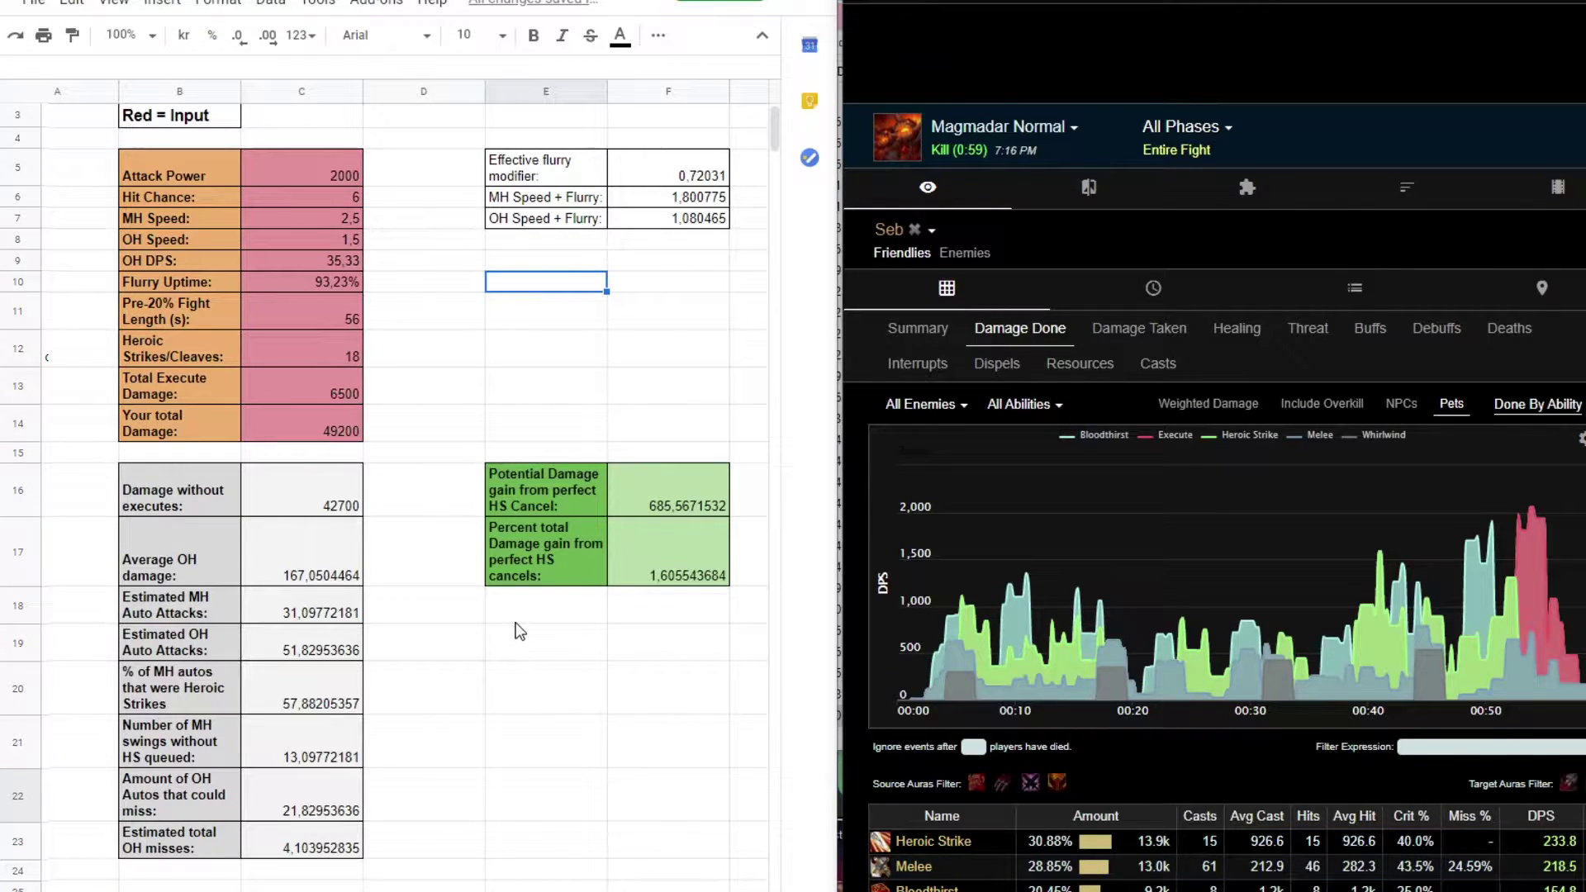
Select and then deselect the calculator block from B5 down.
left_click(460, 454)
left_click_drag(191, 158, 661, 873)
left_click(660, 871)
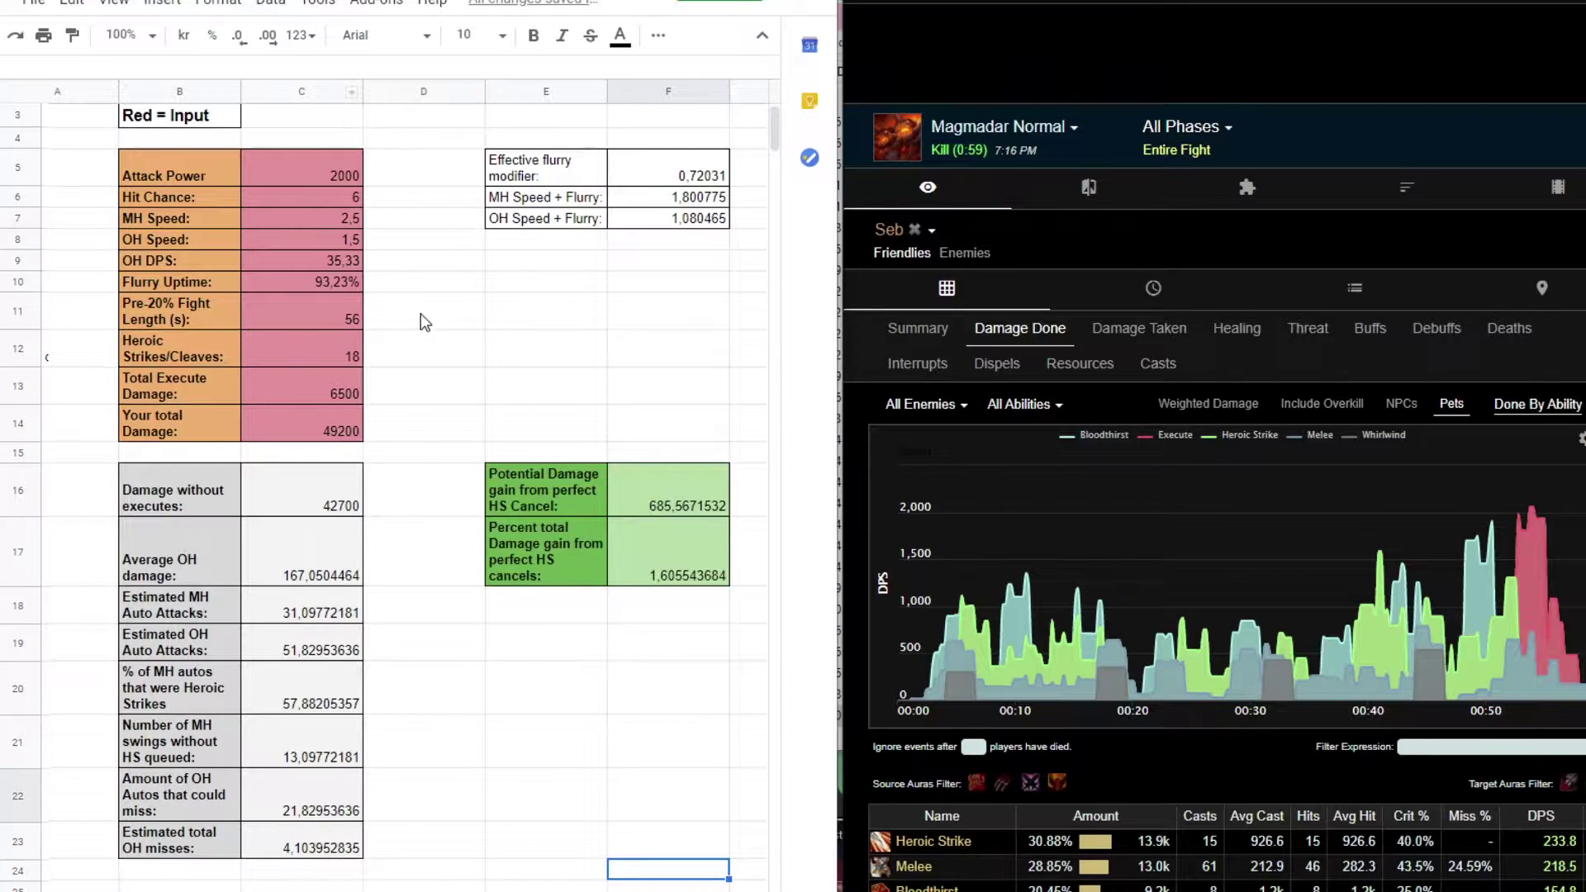
left_click(469, 282)
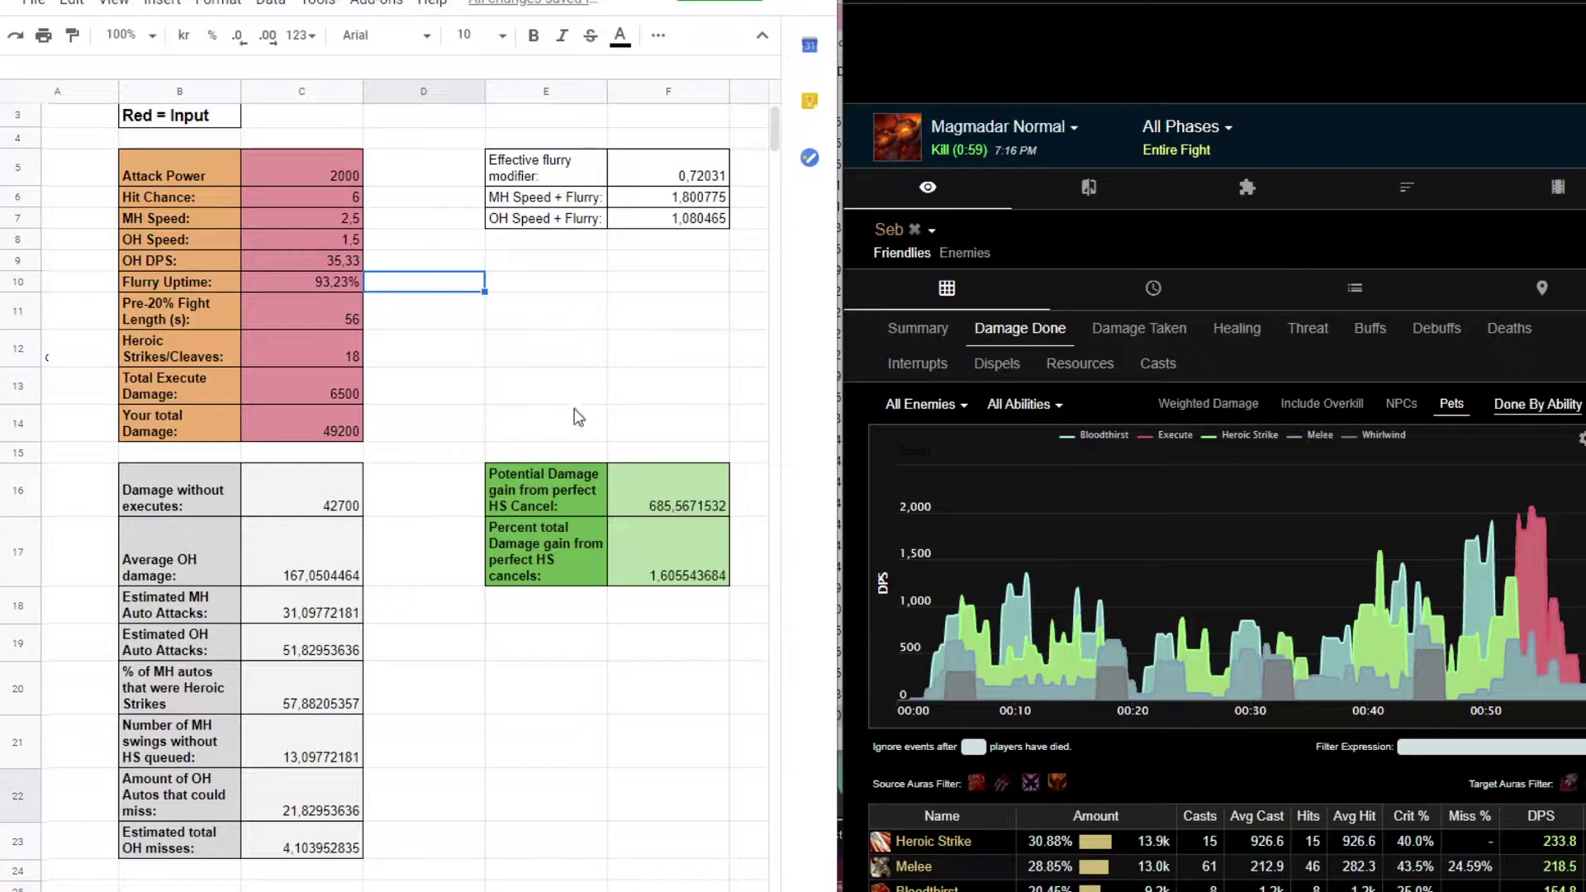
left_click(552, 316)
Review the inputs from Attack Power 2000 to Flurry Uptime 93,23%, then open the log's encounter list.
left_click(317, 171)
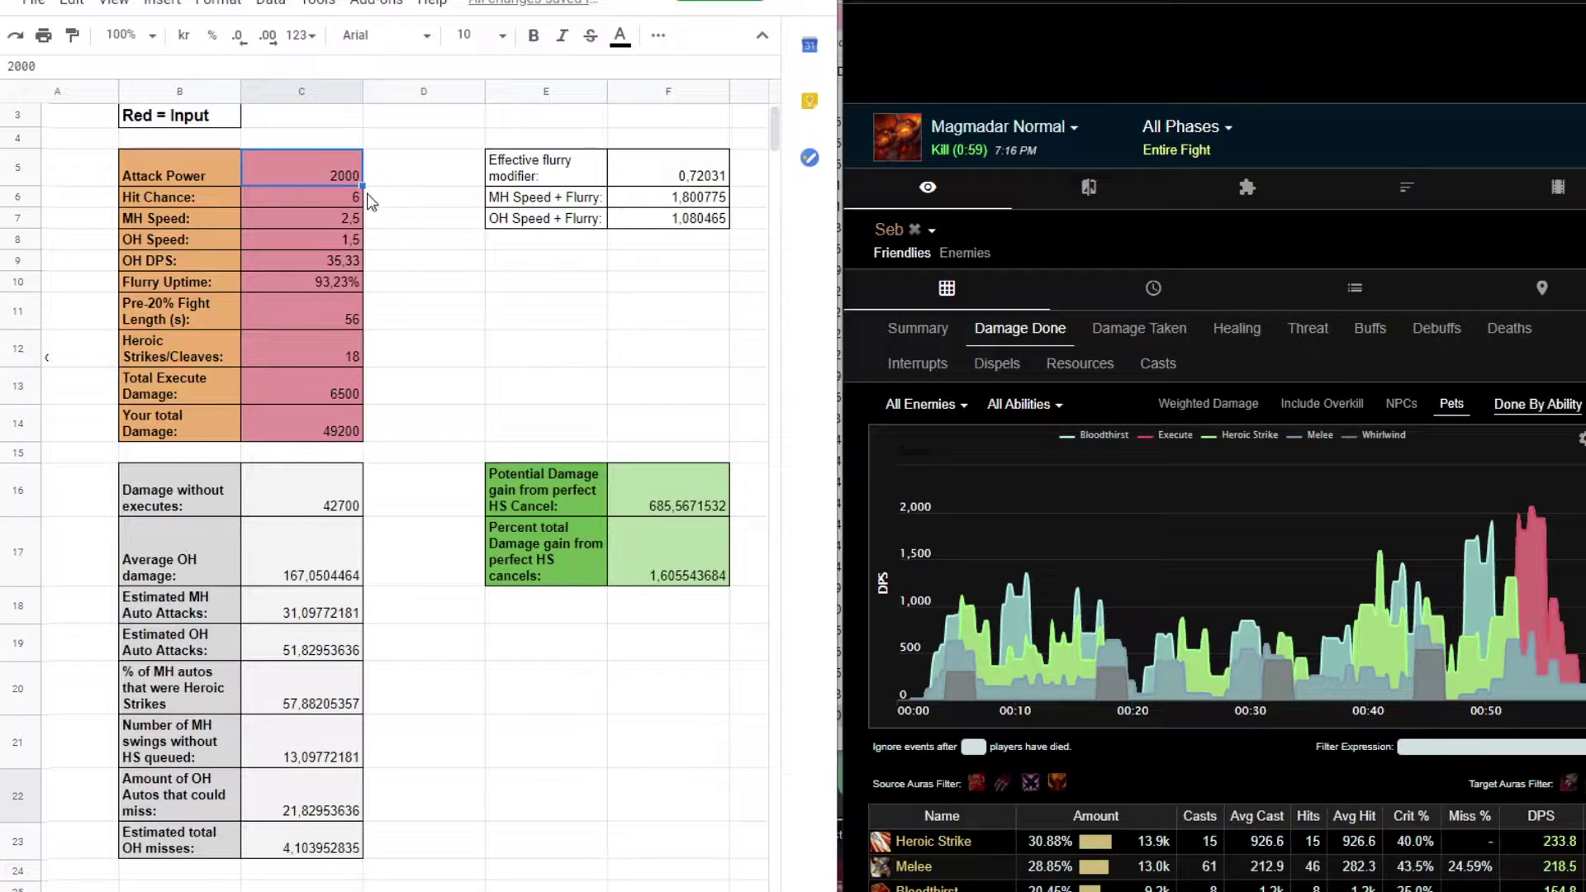
key("Down")
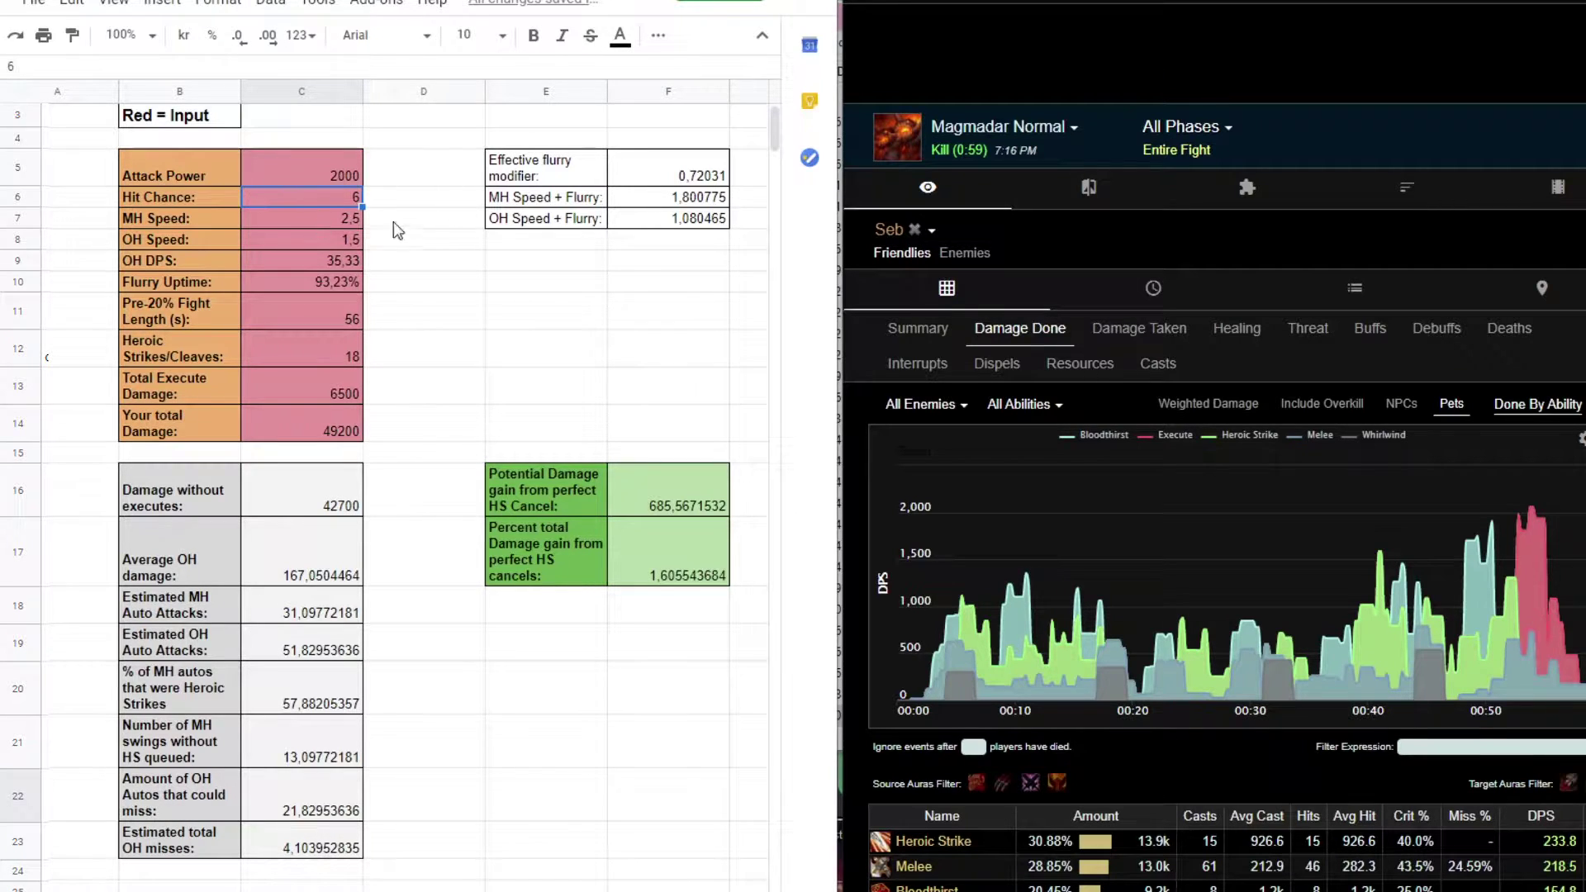
left_click(447, 256)
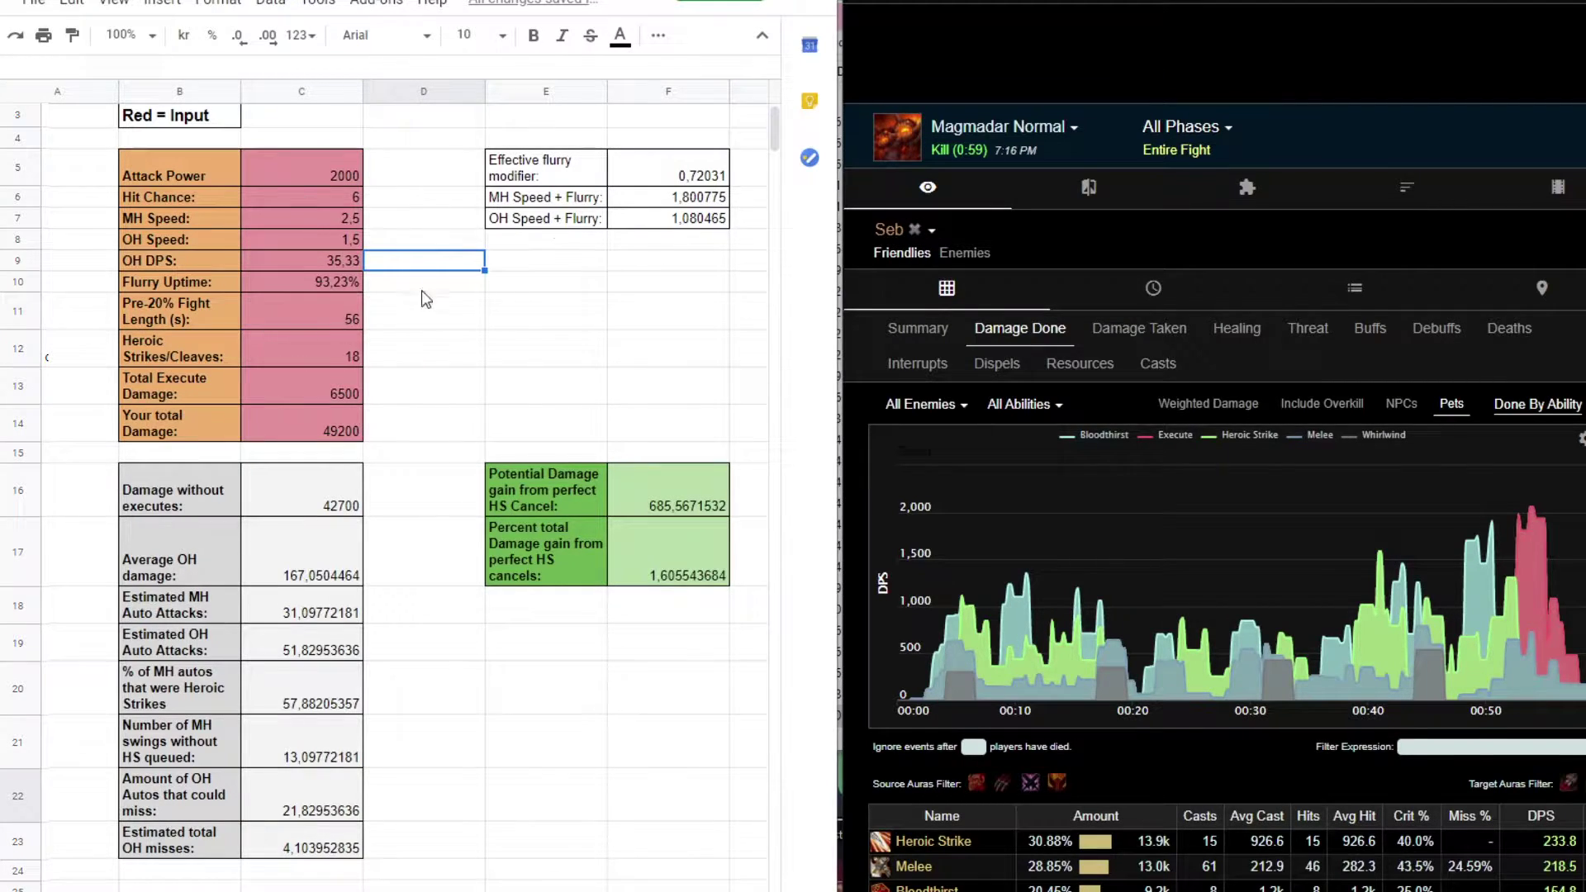
left_click(324, 237)
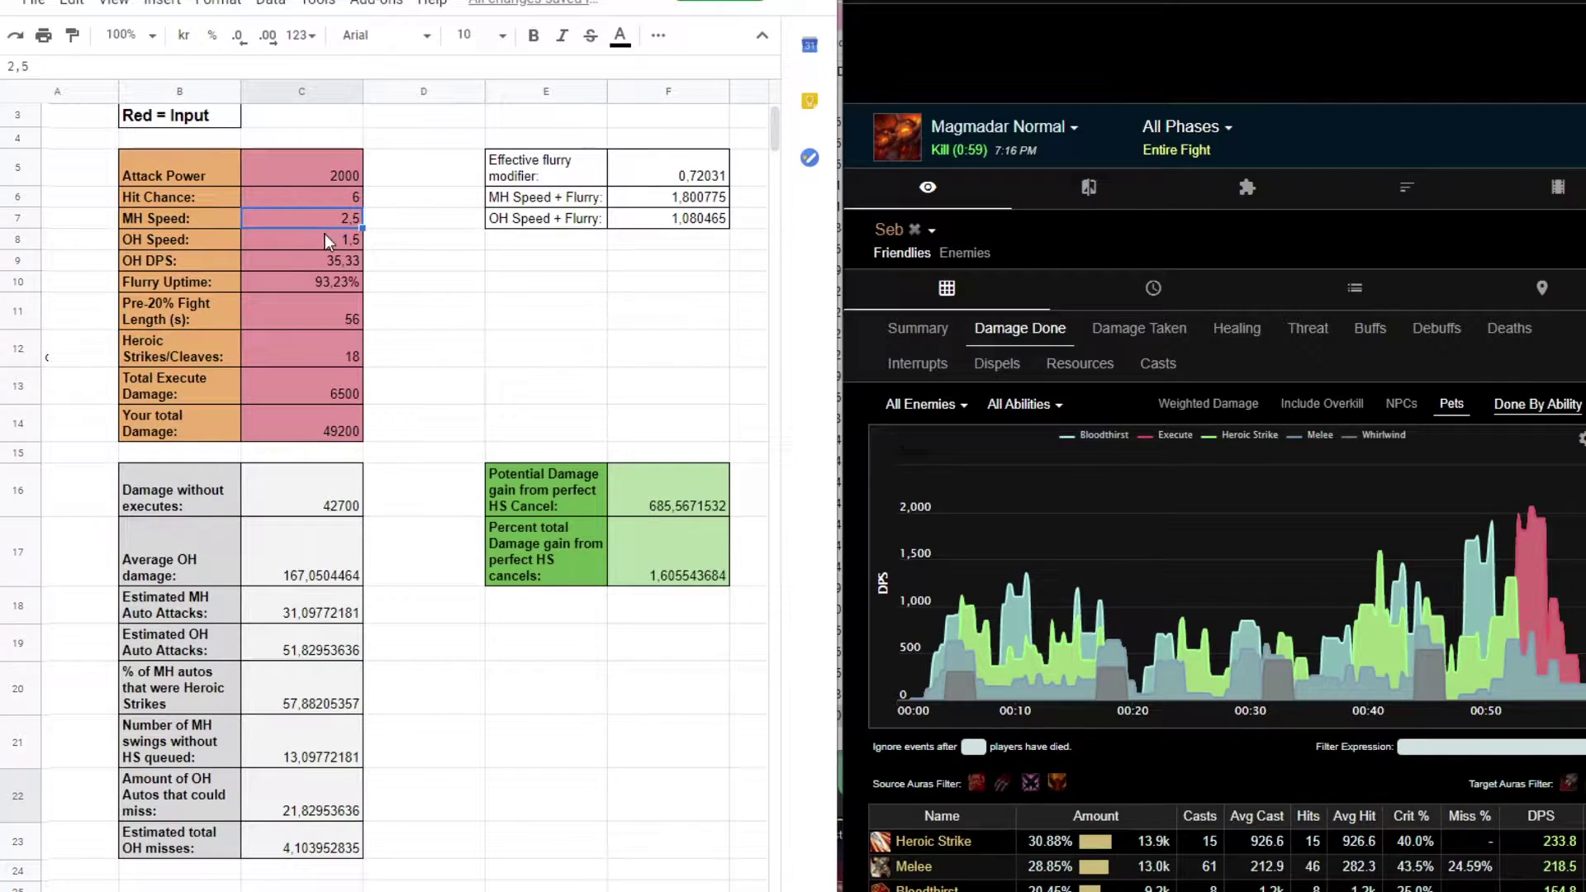
left_click(450, 261)
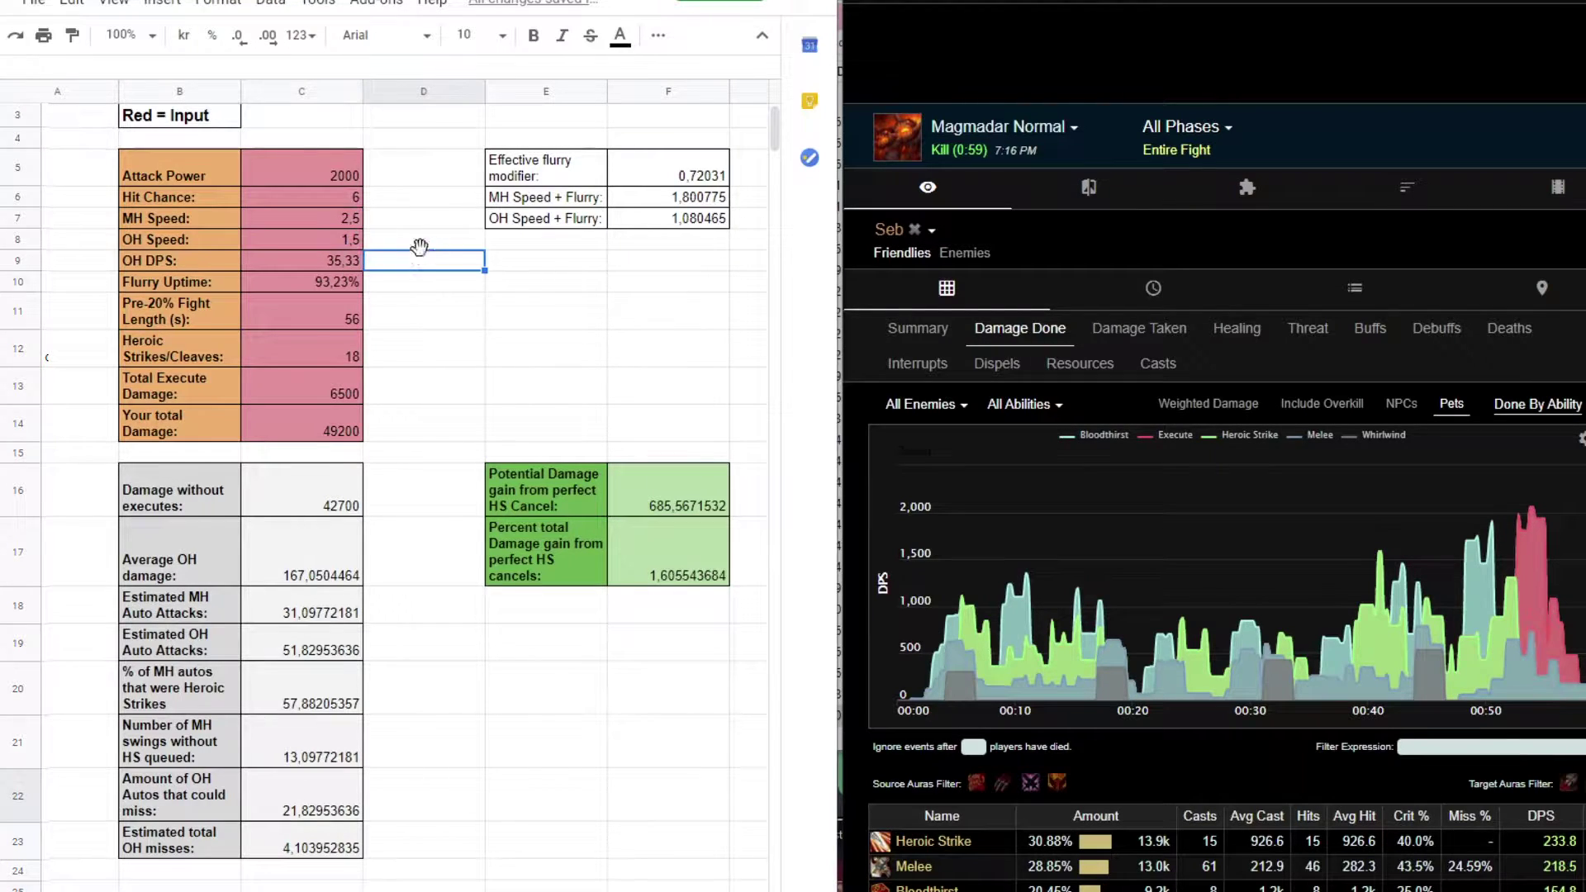
left_click(324, 217)
left_click(352, 240)
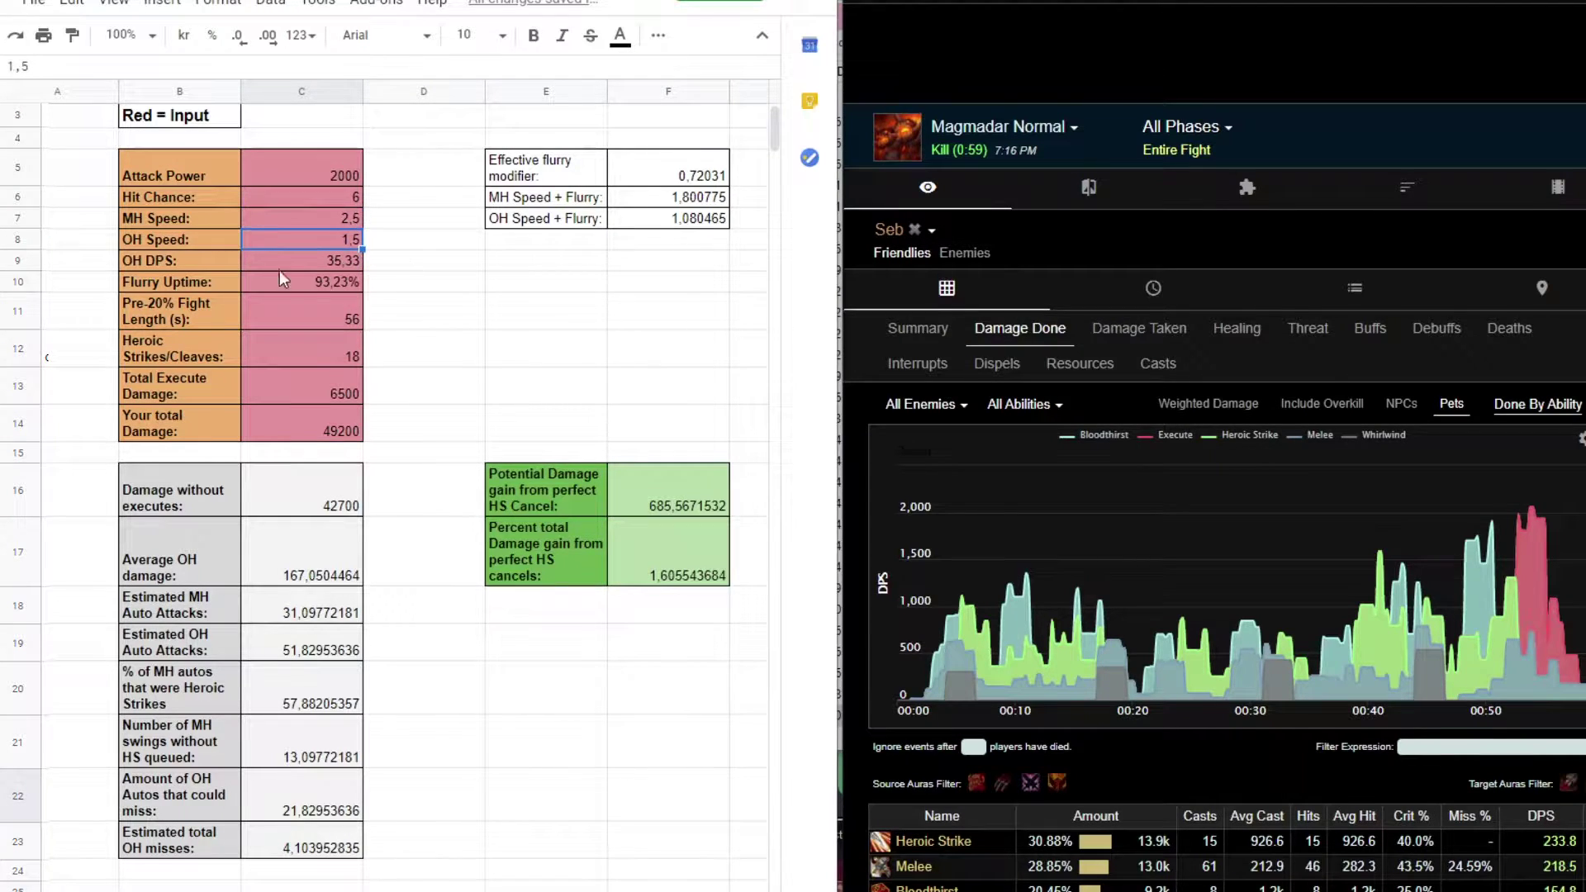
left_click(387, 258)
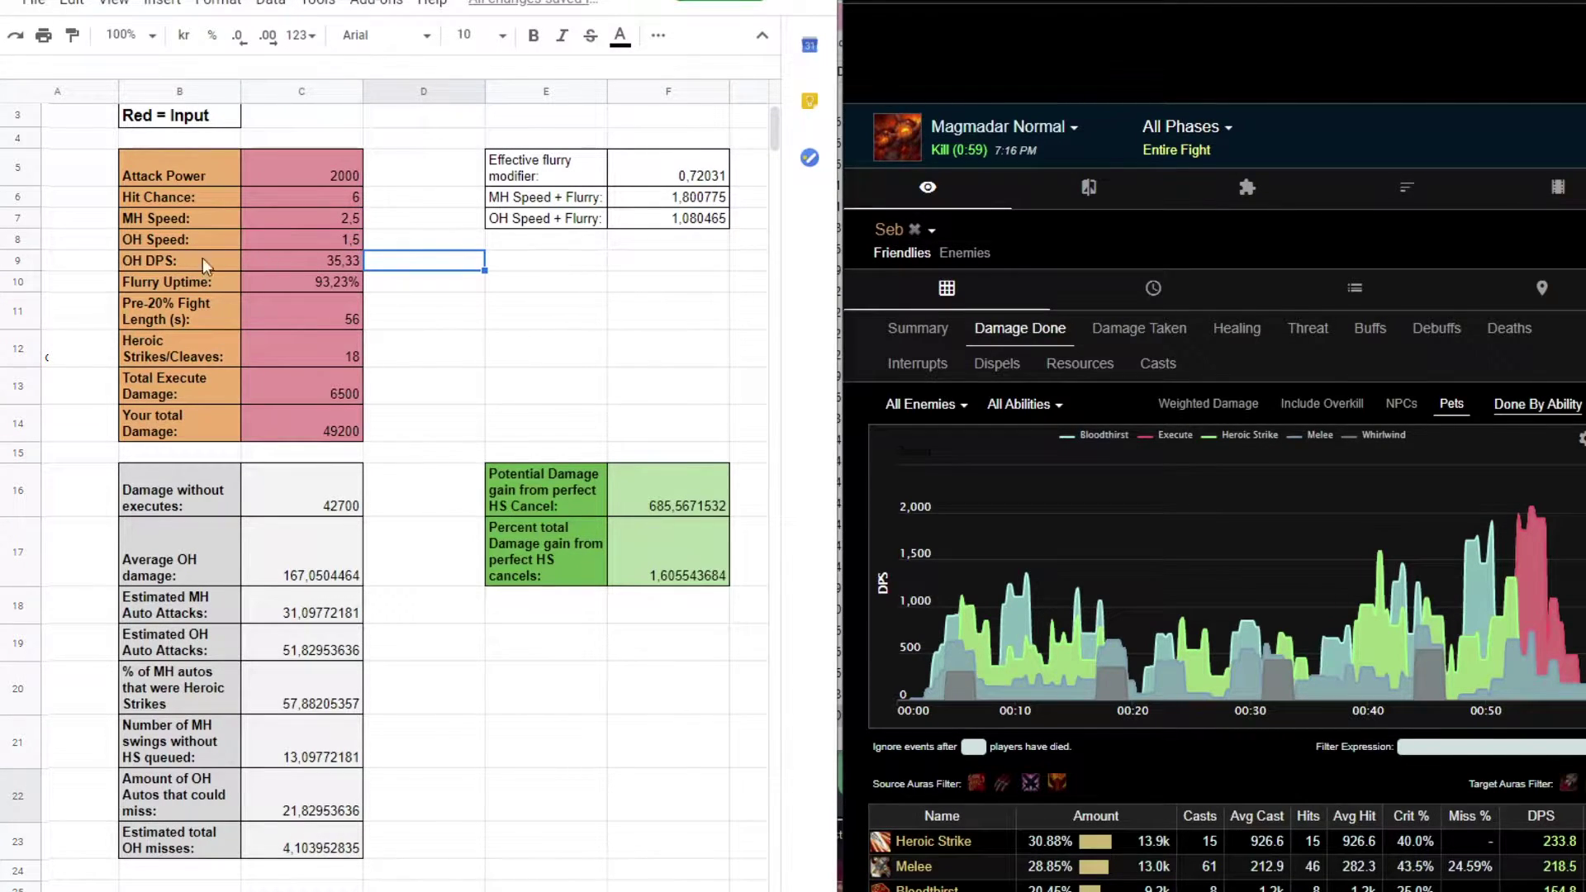
left_click(315, 261)
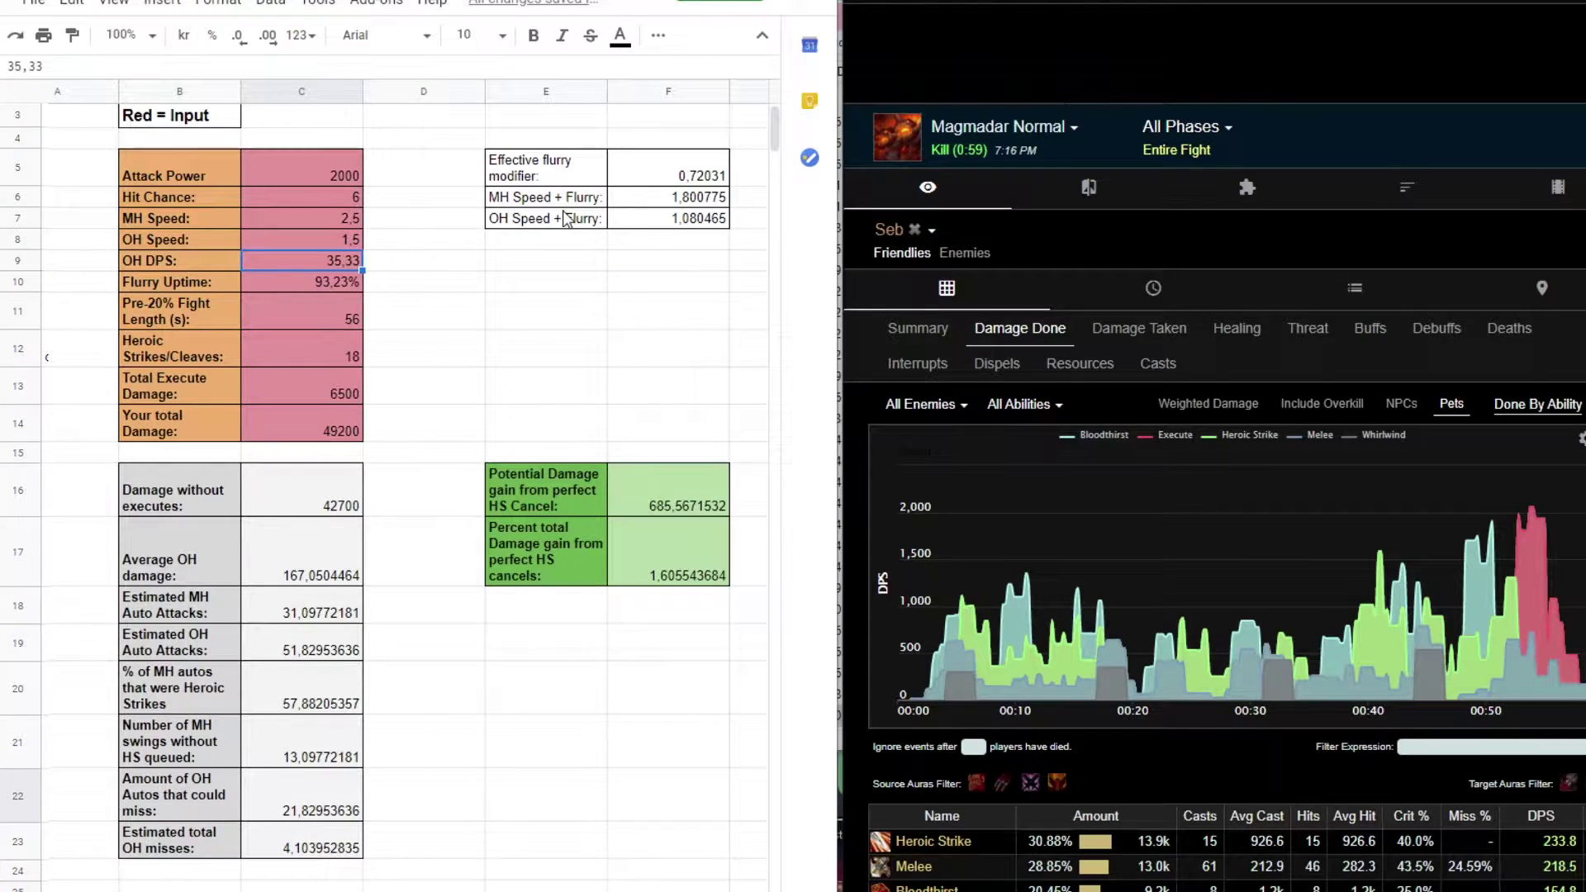
left_click(299, 288)
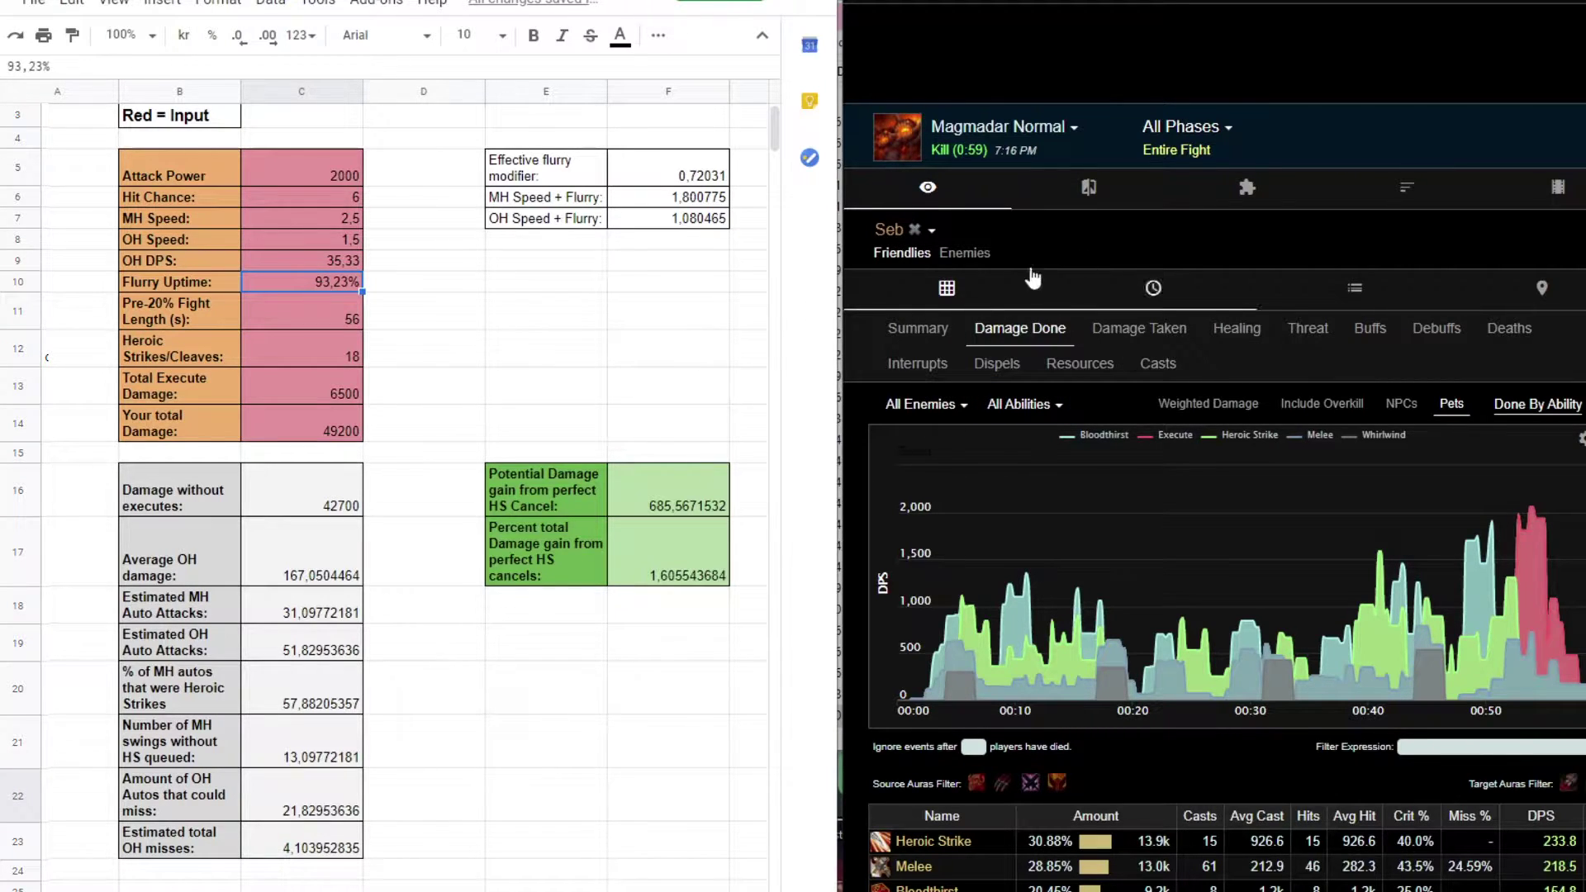
left_click(1063, 130)
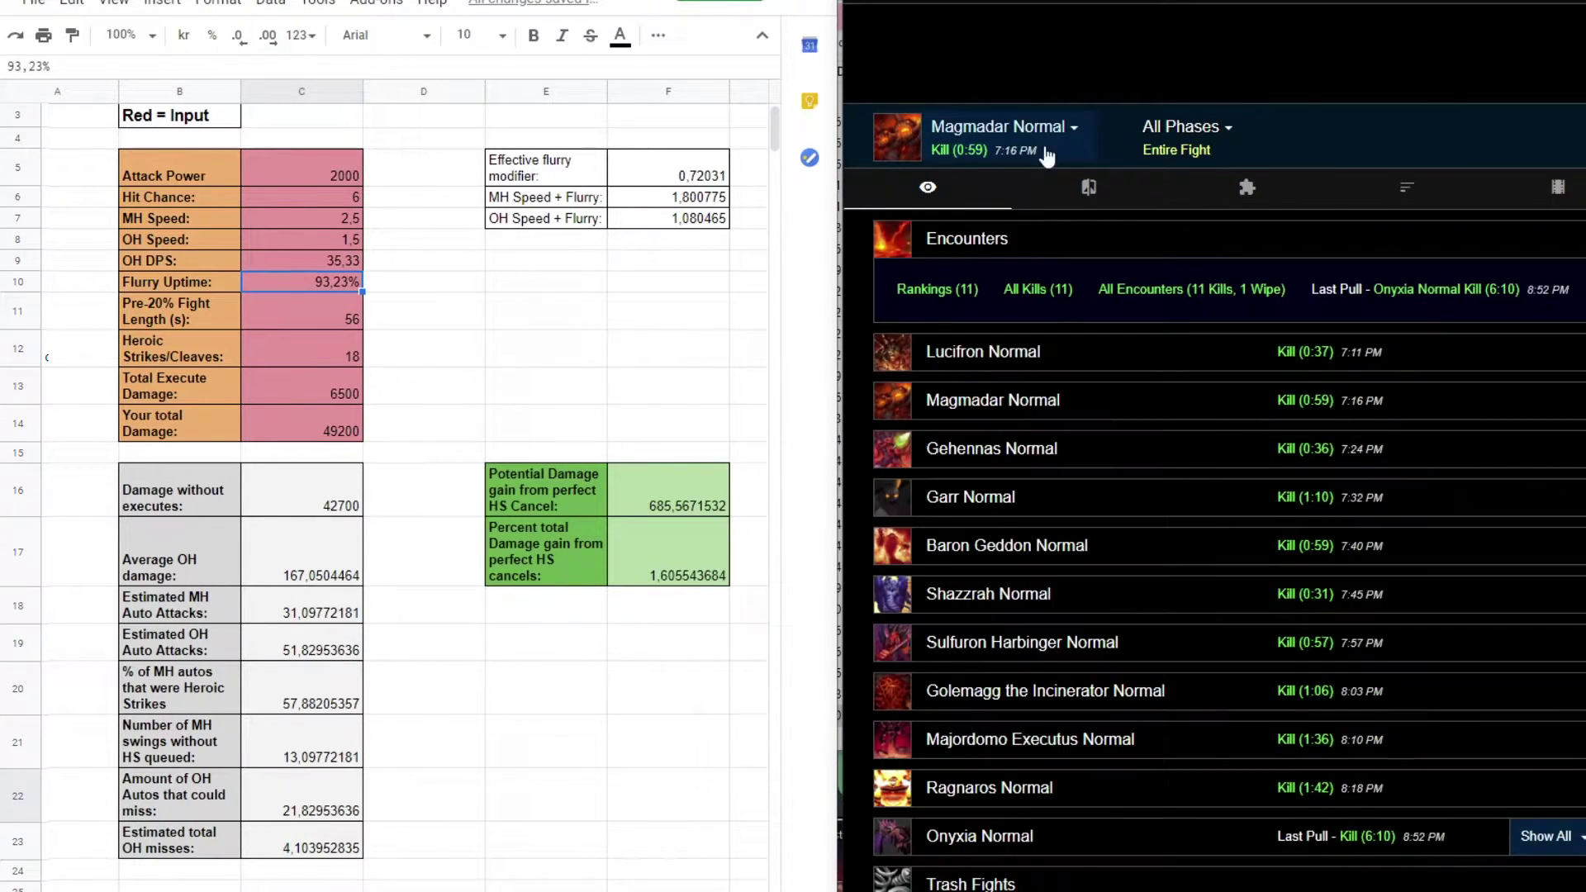
Load Golemagg the Incinerator's fight, view its Buffs, and check the pre-20% fight length in C11.
left_click(1064, 698)
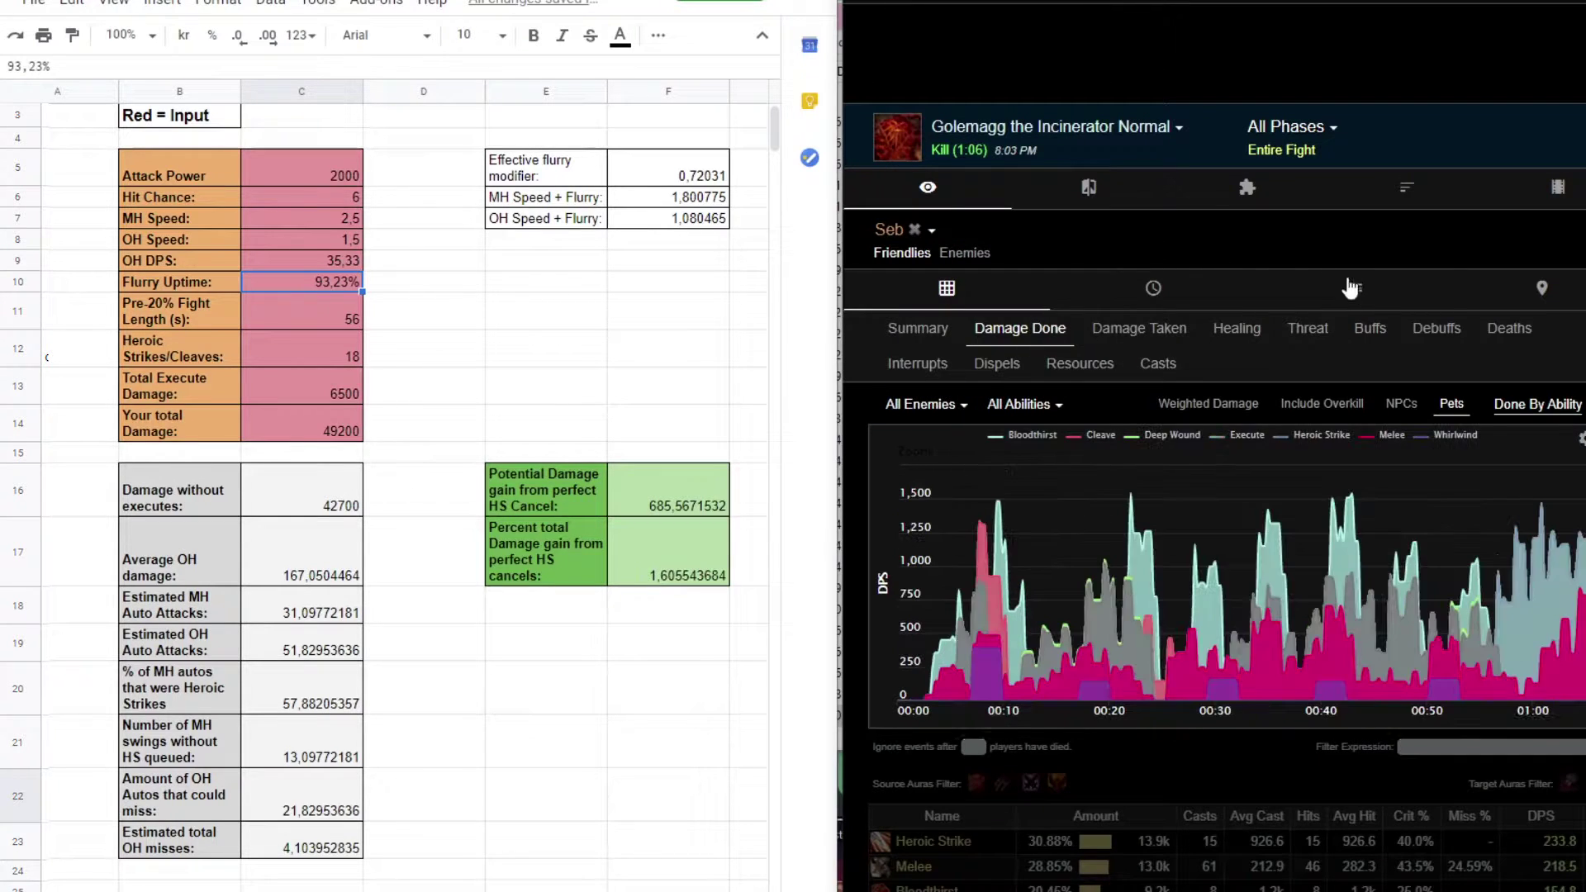
left_click(1370, 328)
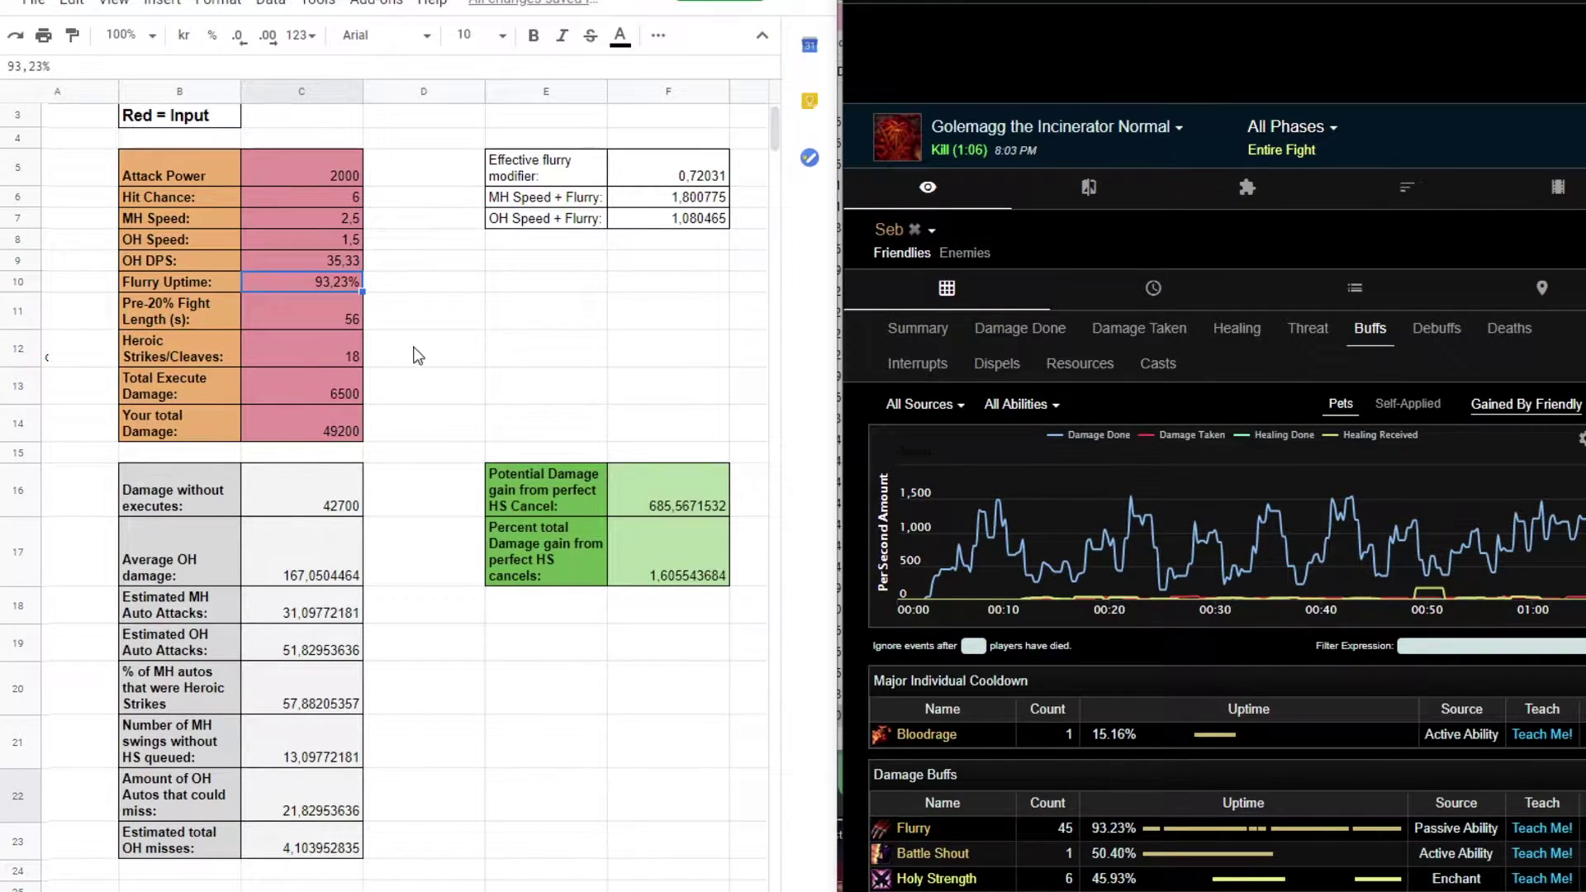
left_click(299, 324)
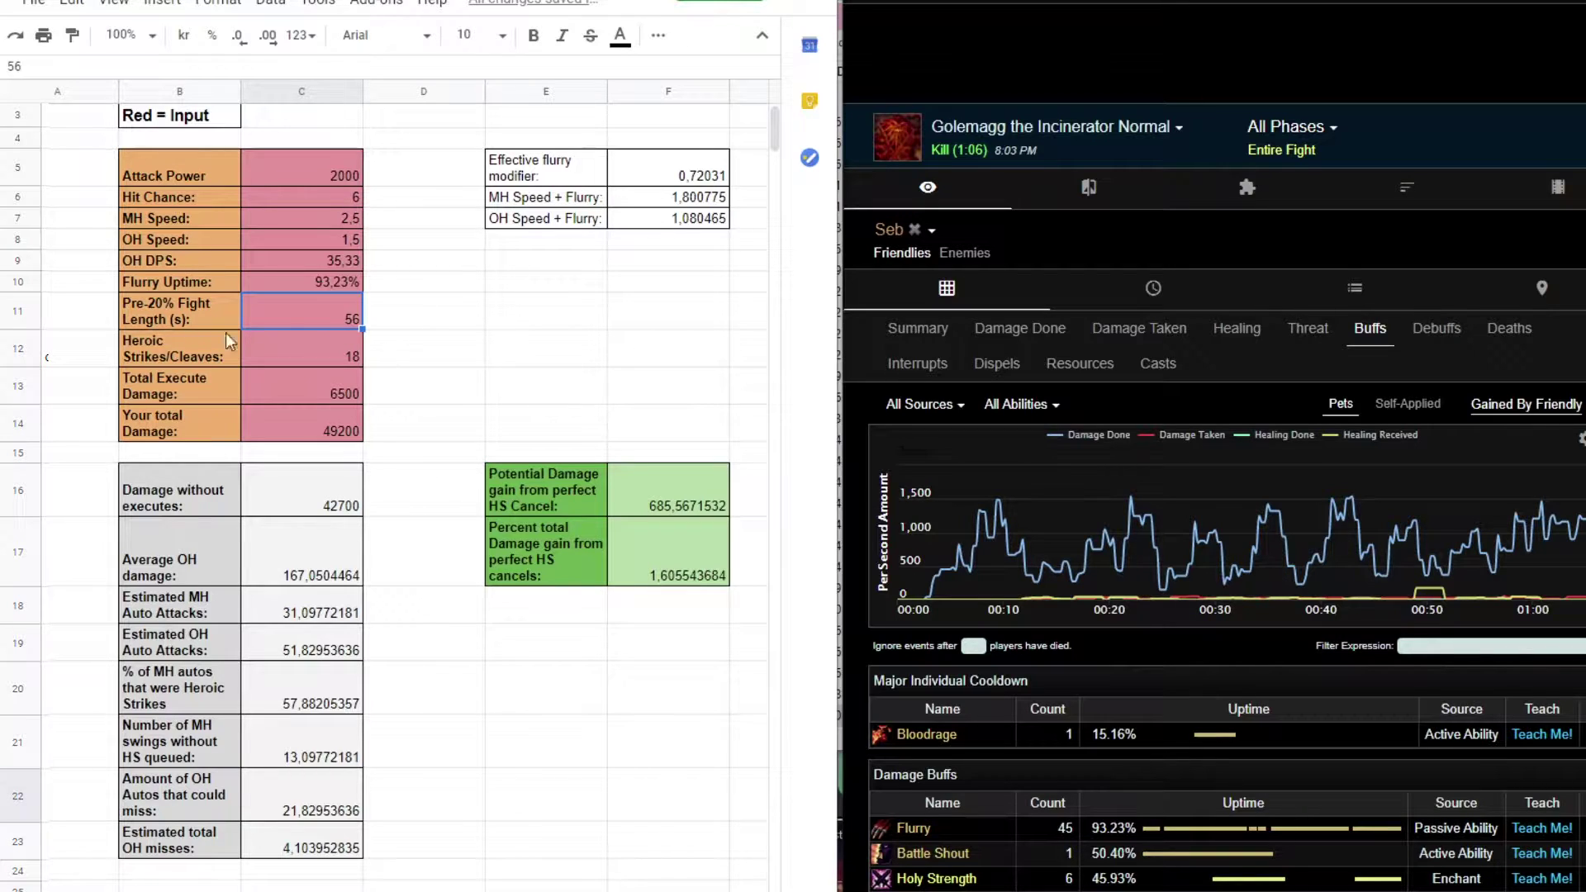
left_click(454, 326)
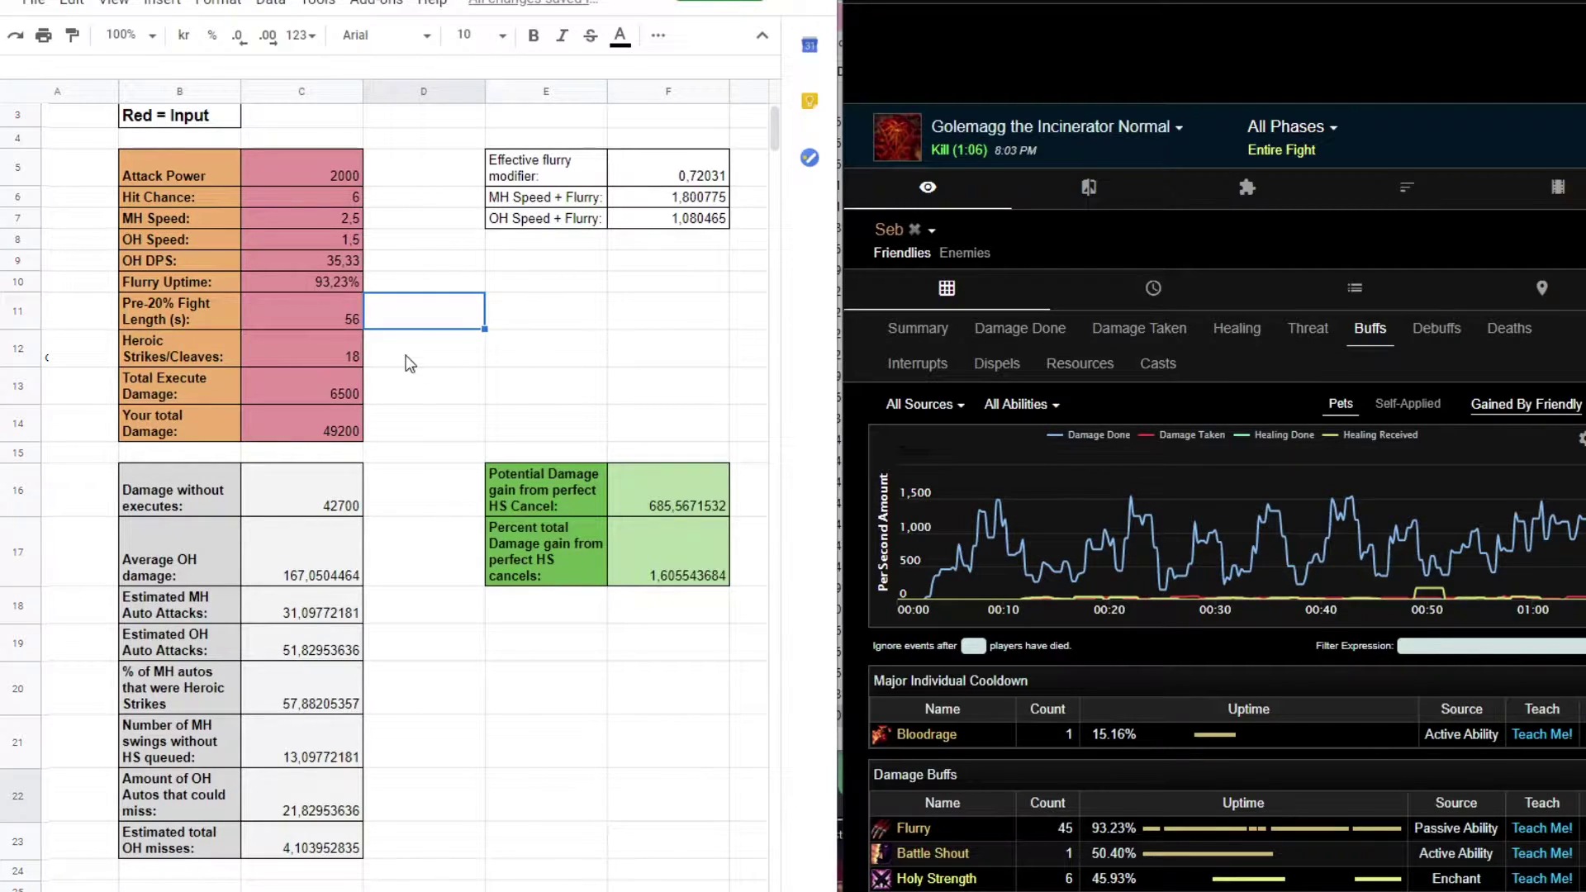
left_click(530, 347)
Show Golemagg's Damage Done breakdown and enter 17 for Heroic Strikes/Cleaves in C12.
left_click(1021, 349)
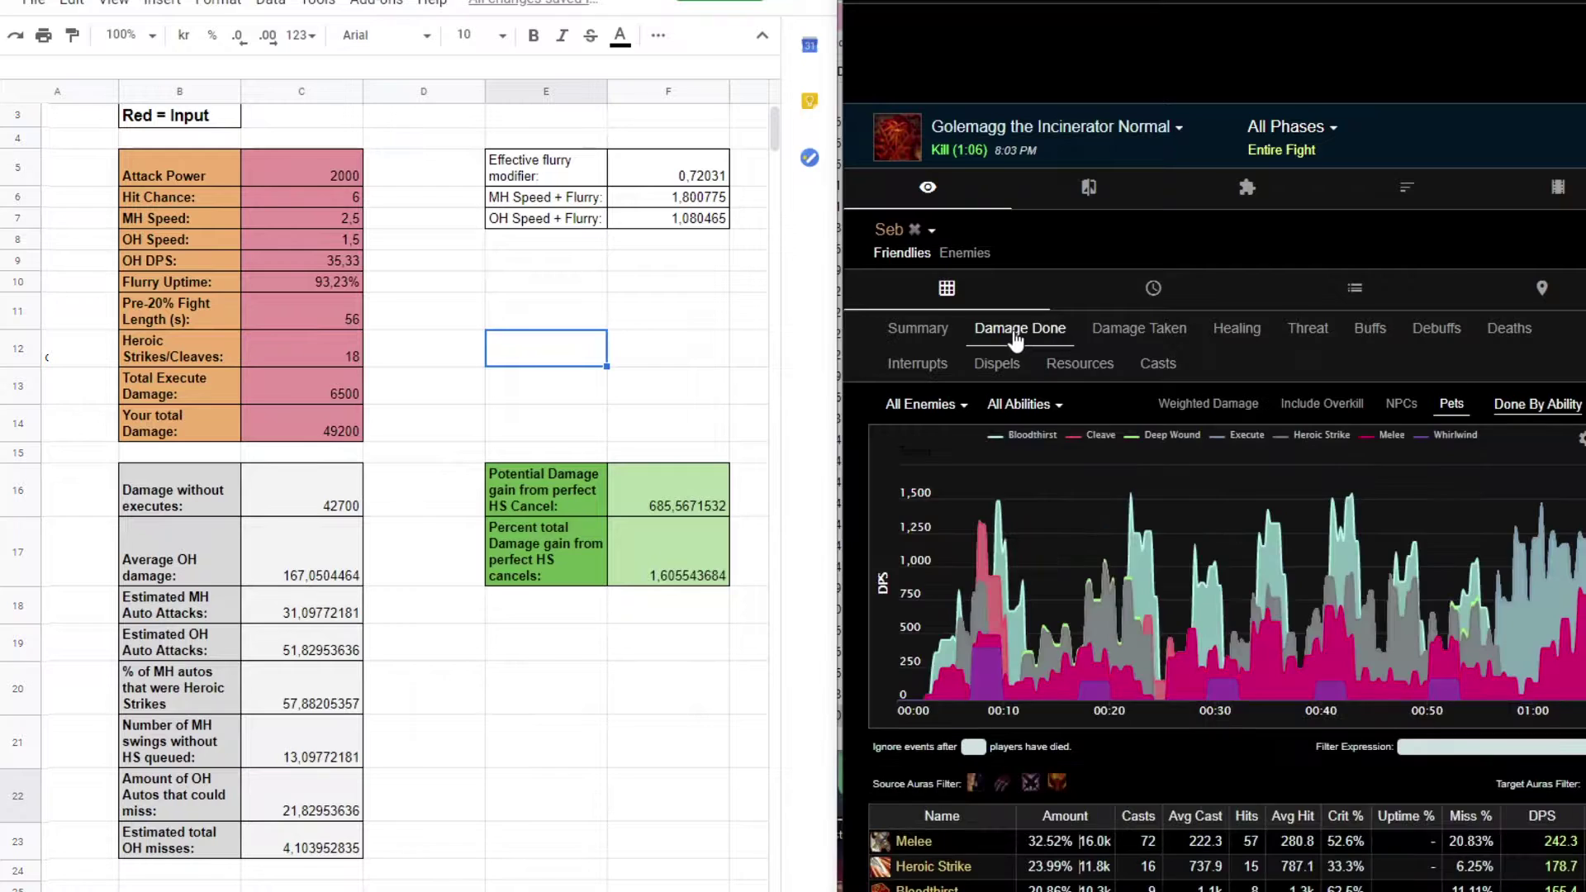
left_click(183, 362)
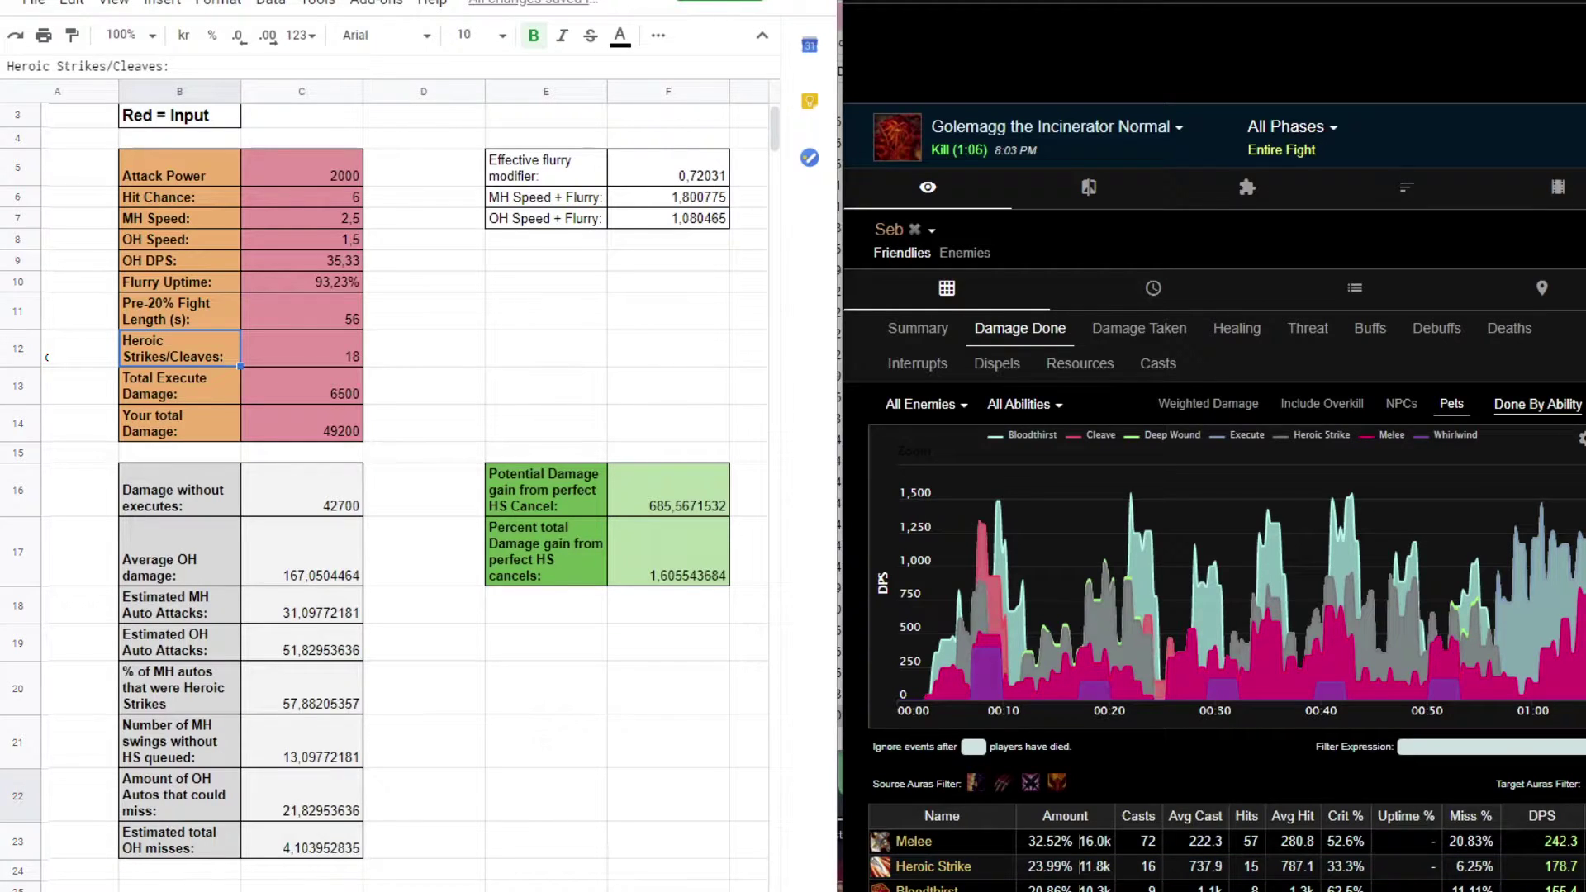
left_click(276, 320)
key("Down")
type("17")
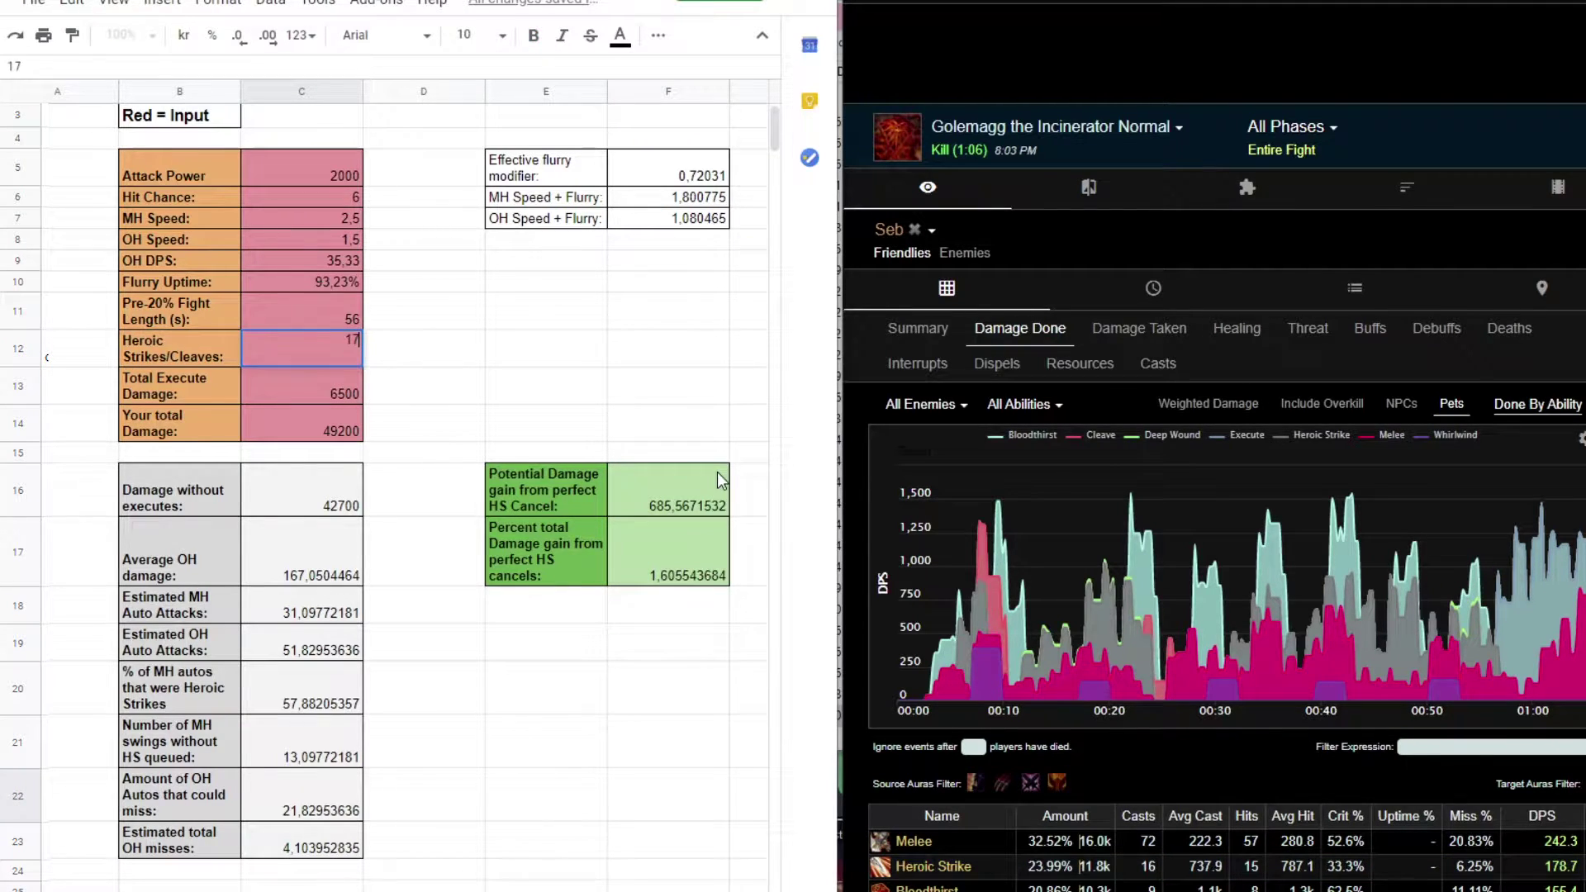
key("Return")
key("Right")
key("Right")
key("Up")
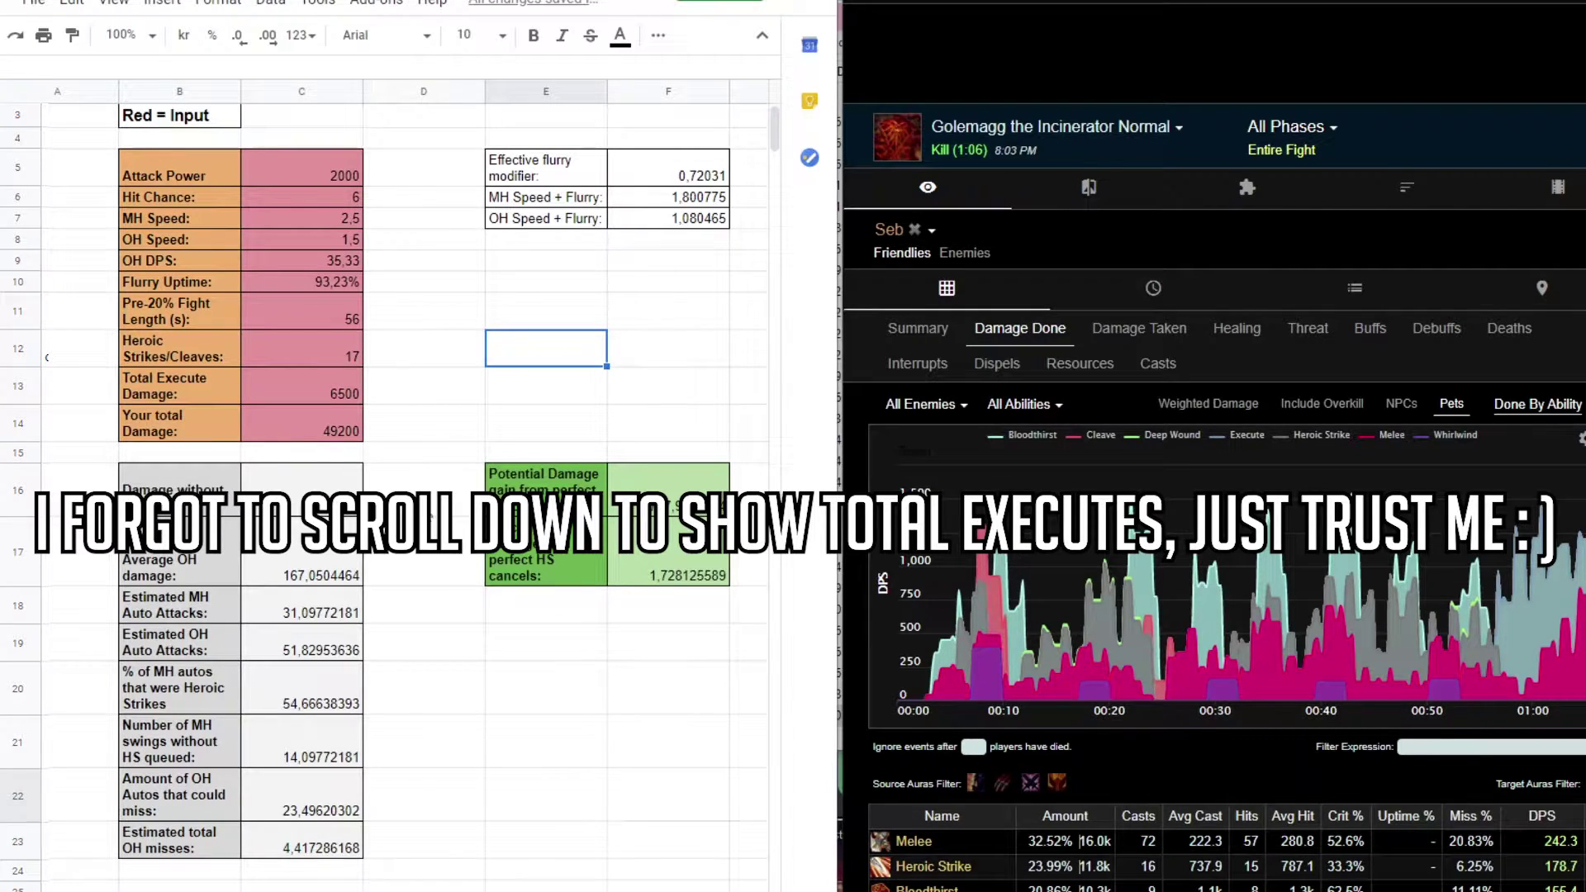
left_click(914, 229)
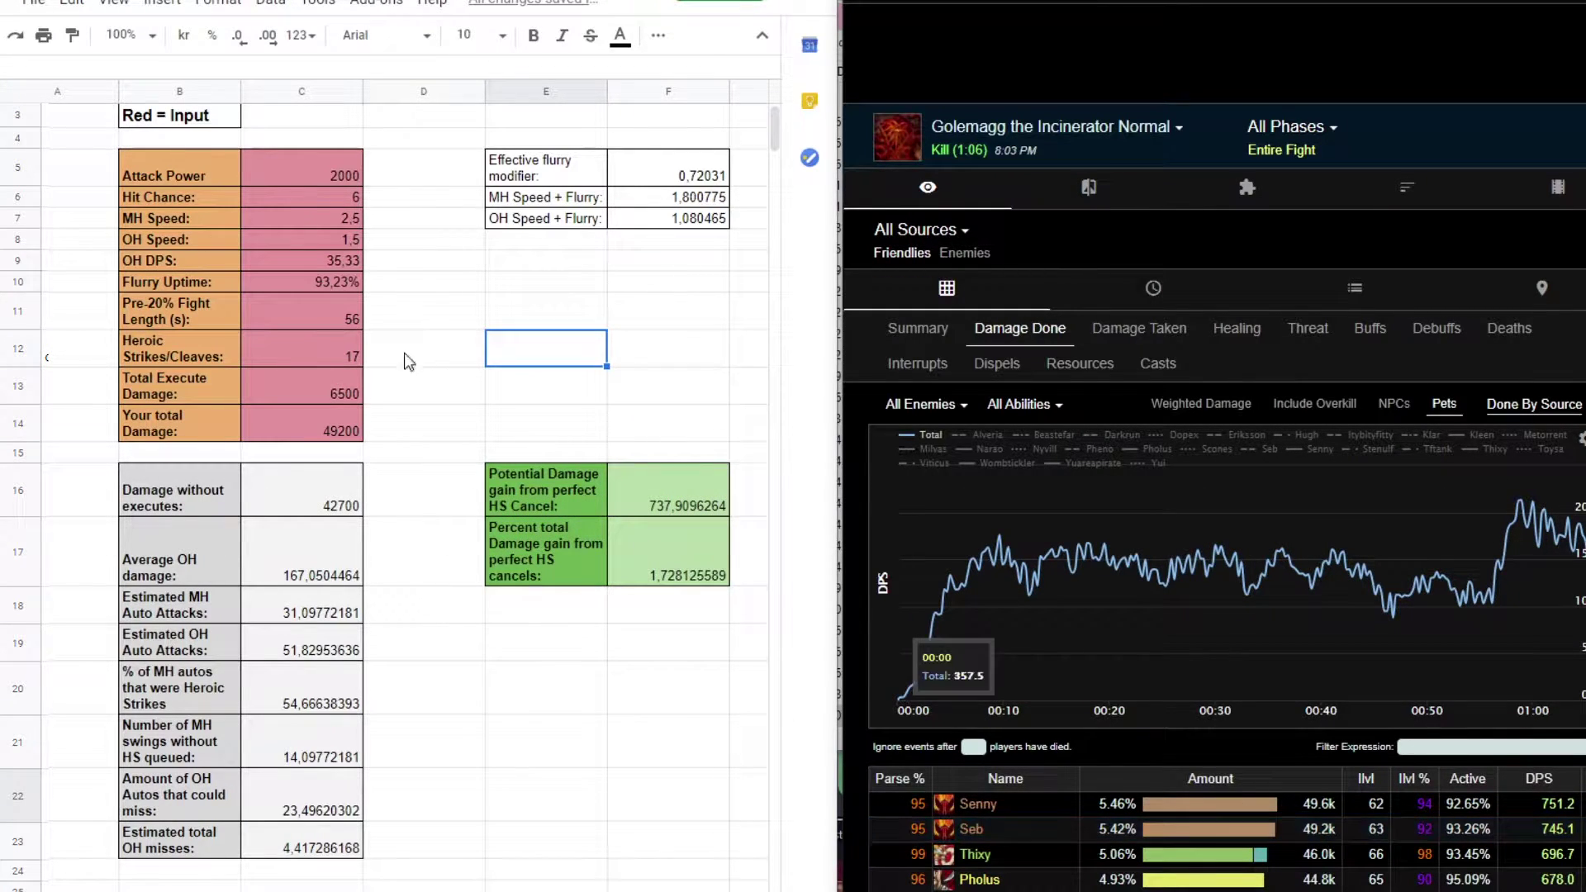
left_click(457, 357)
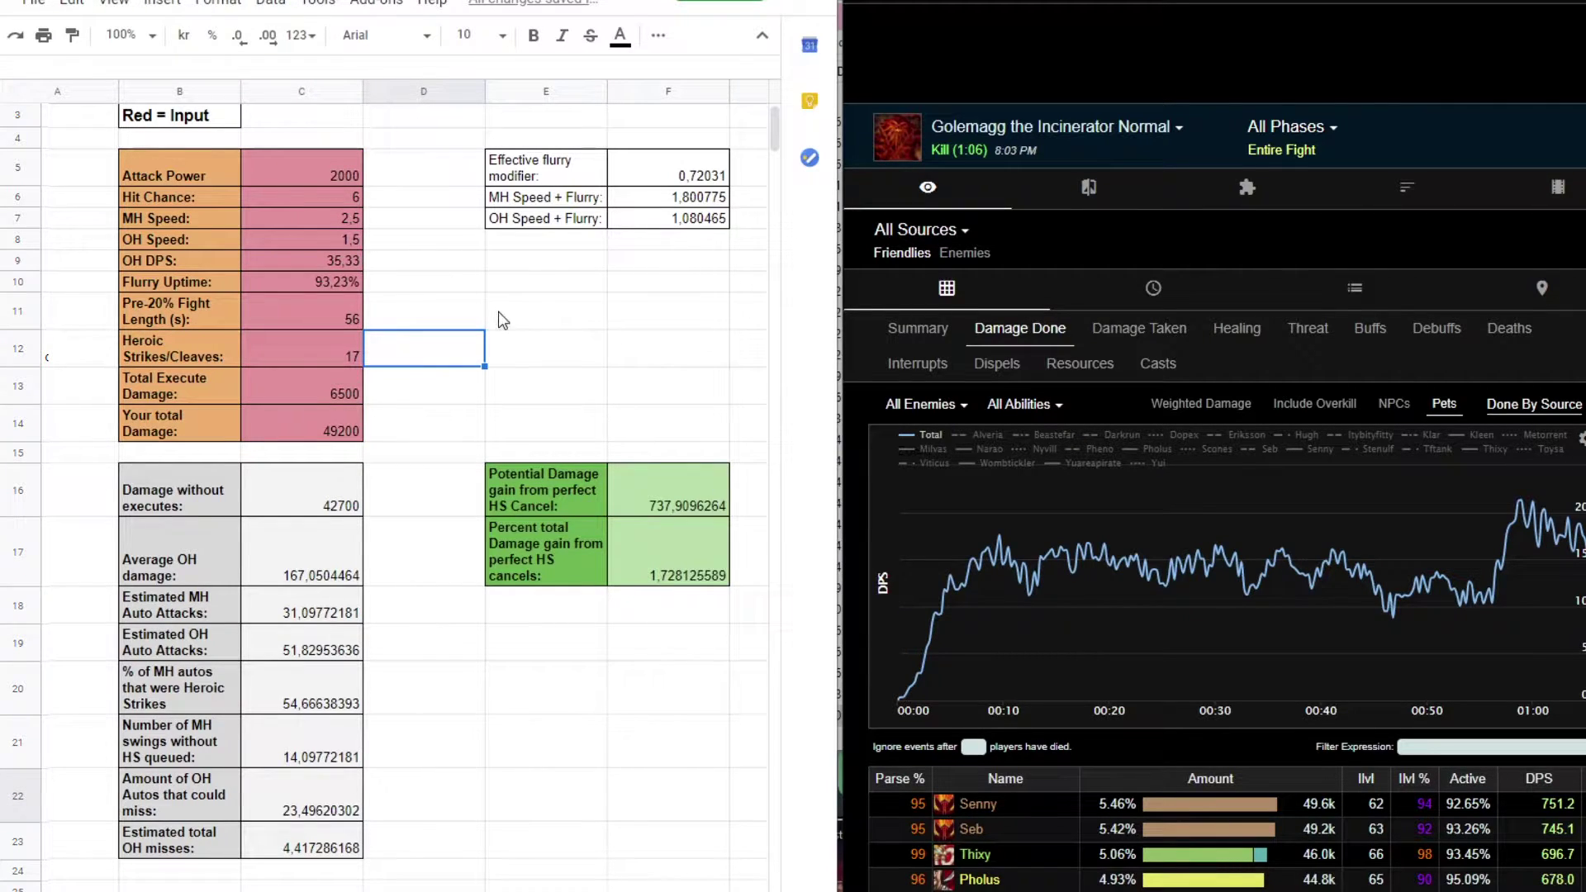
left_click(656, 316)
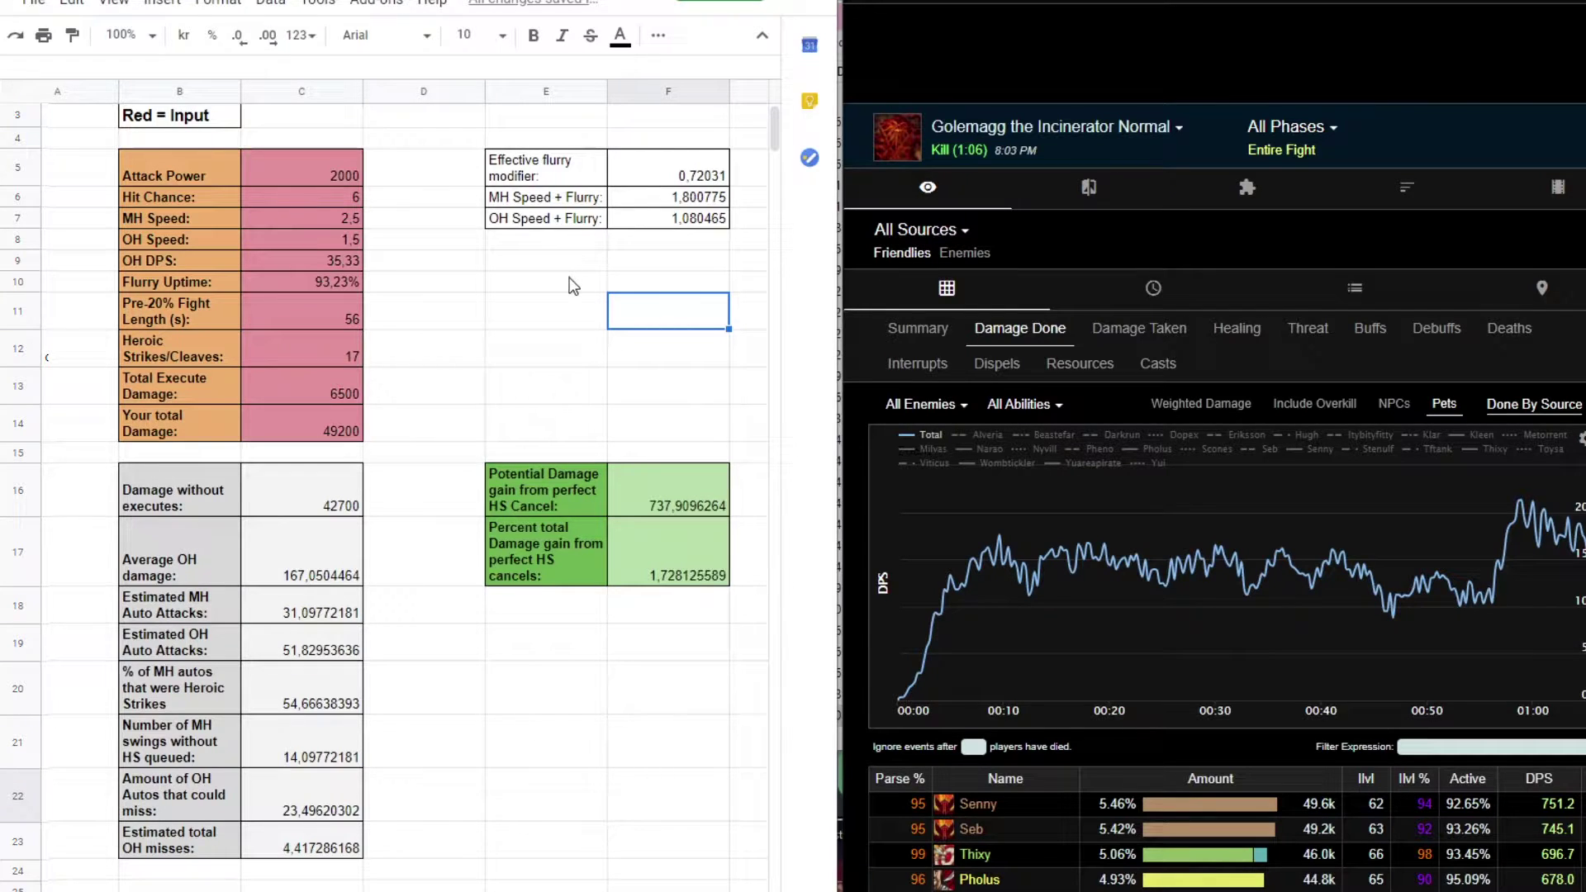
left_click(712, 183)
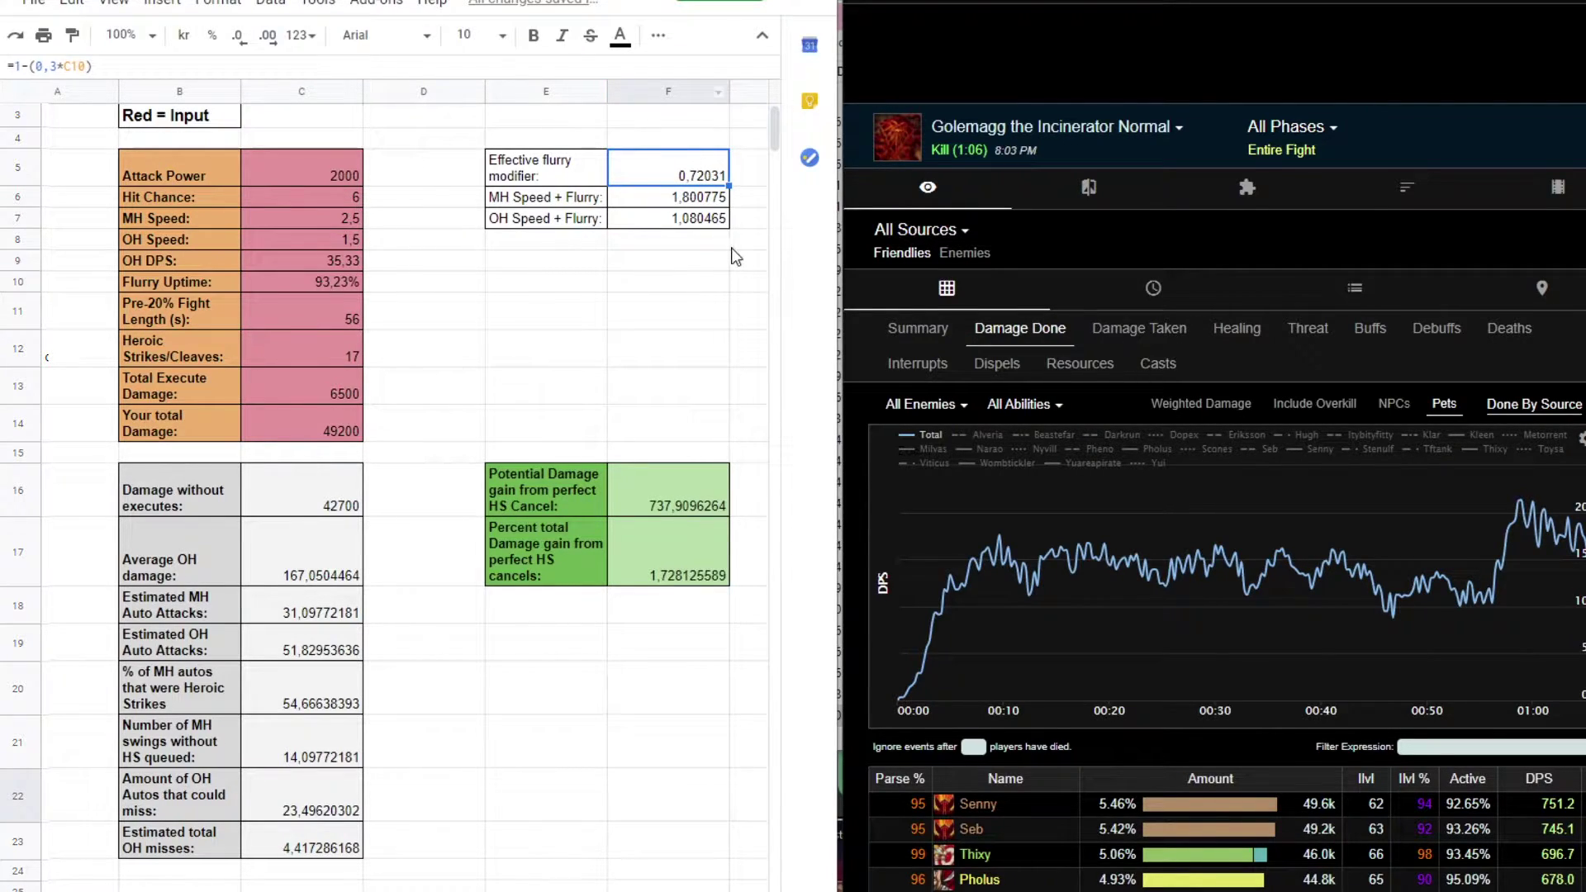
left_click_drag(686, 196, 710, 240)
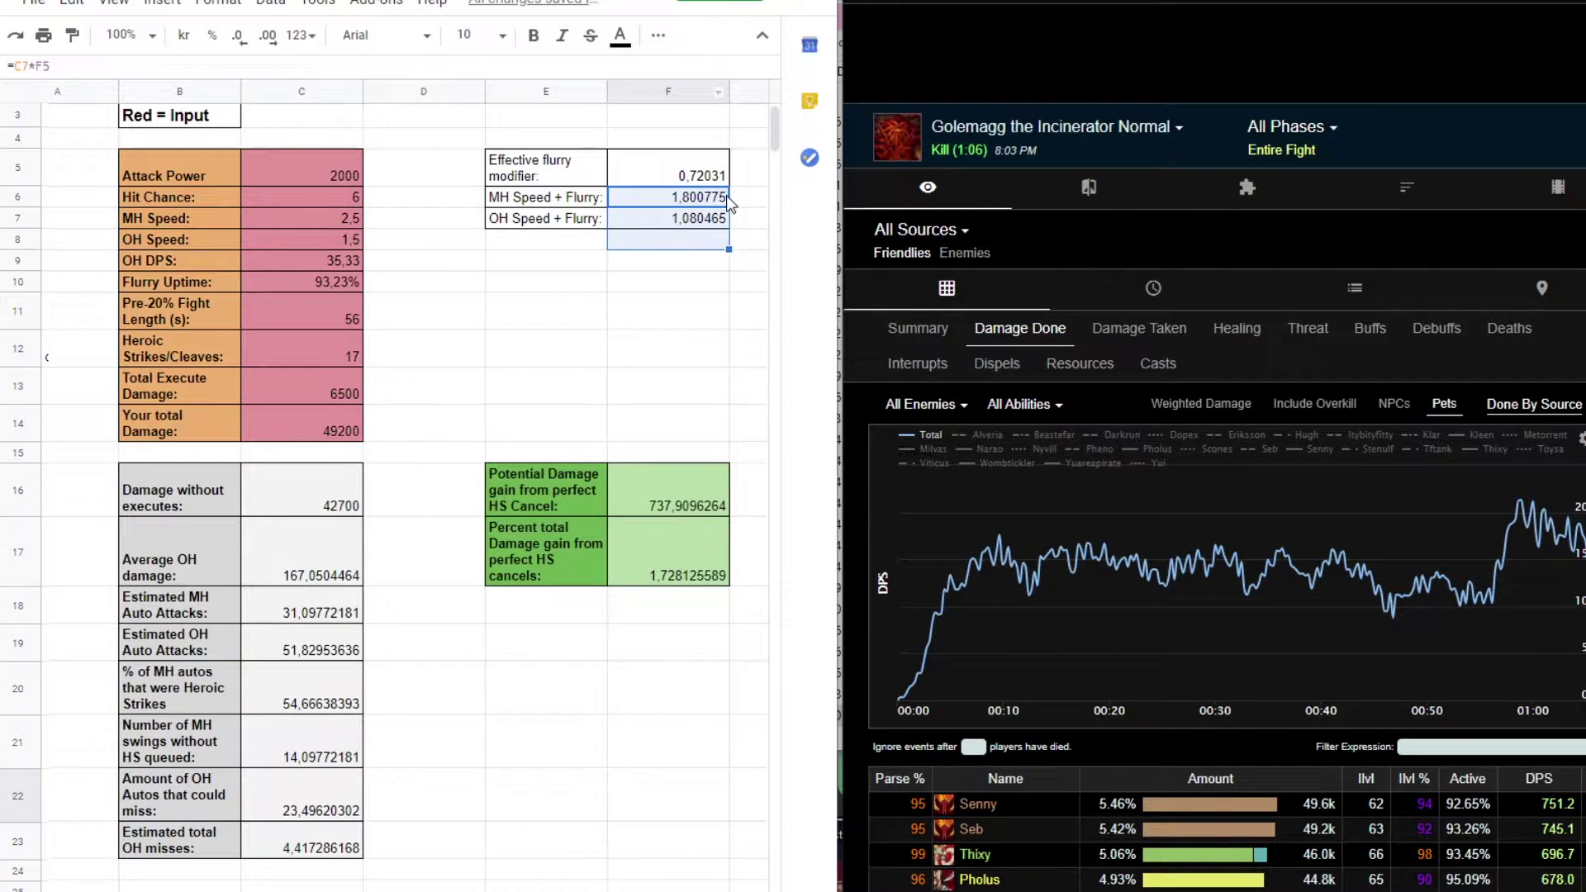
left_click(717, 256)
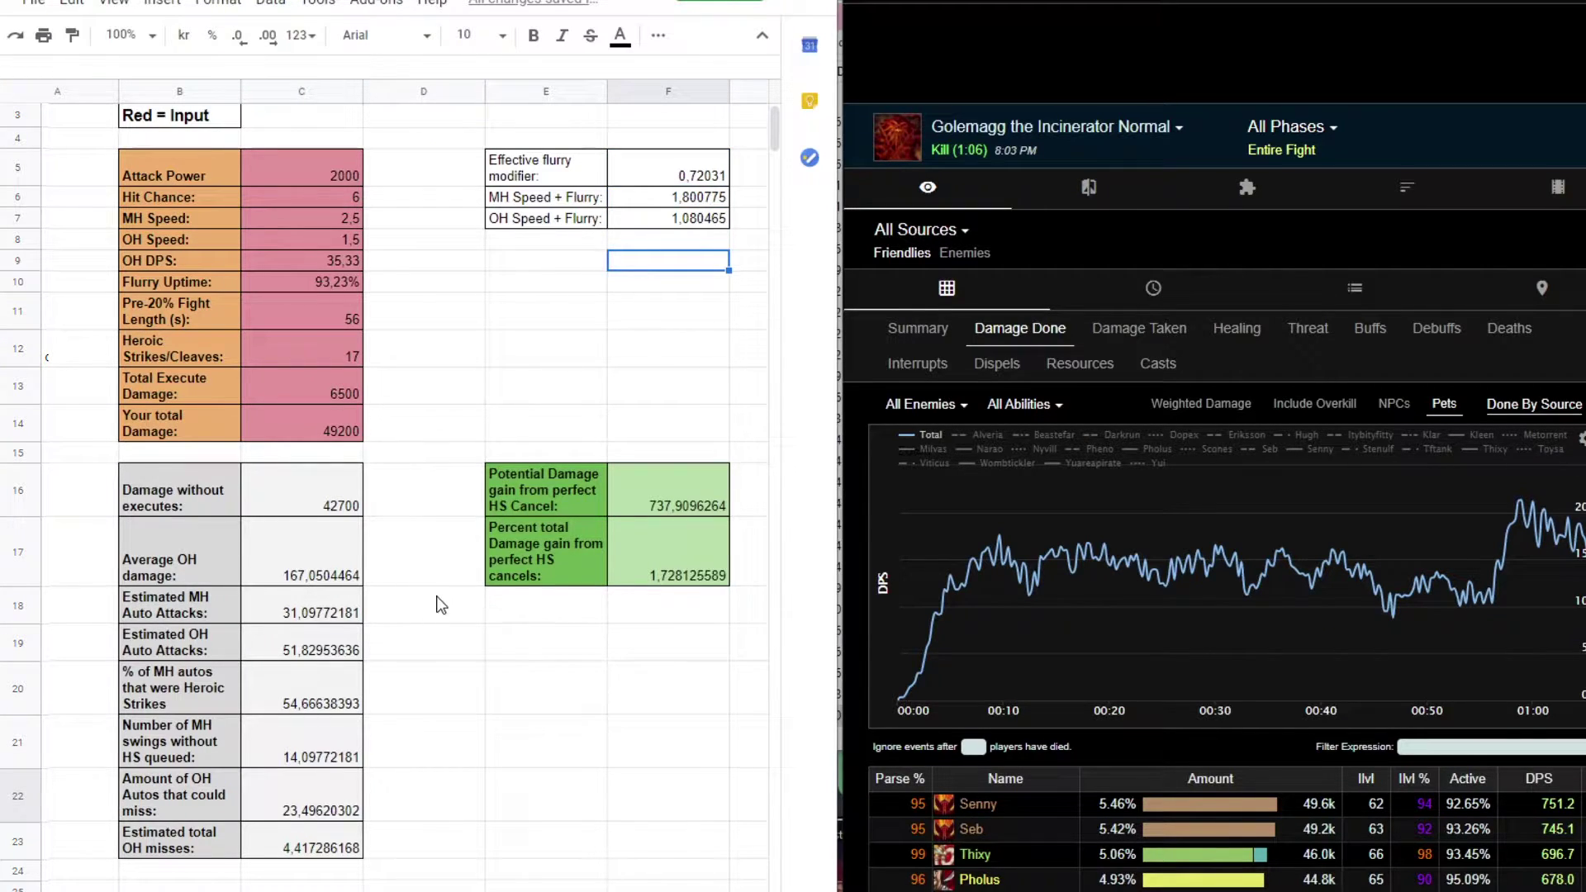
left_click(307, 501)
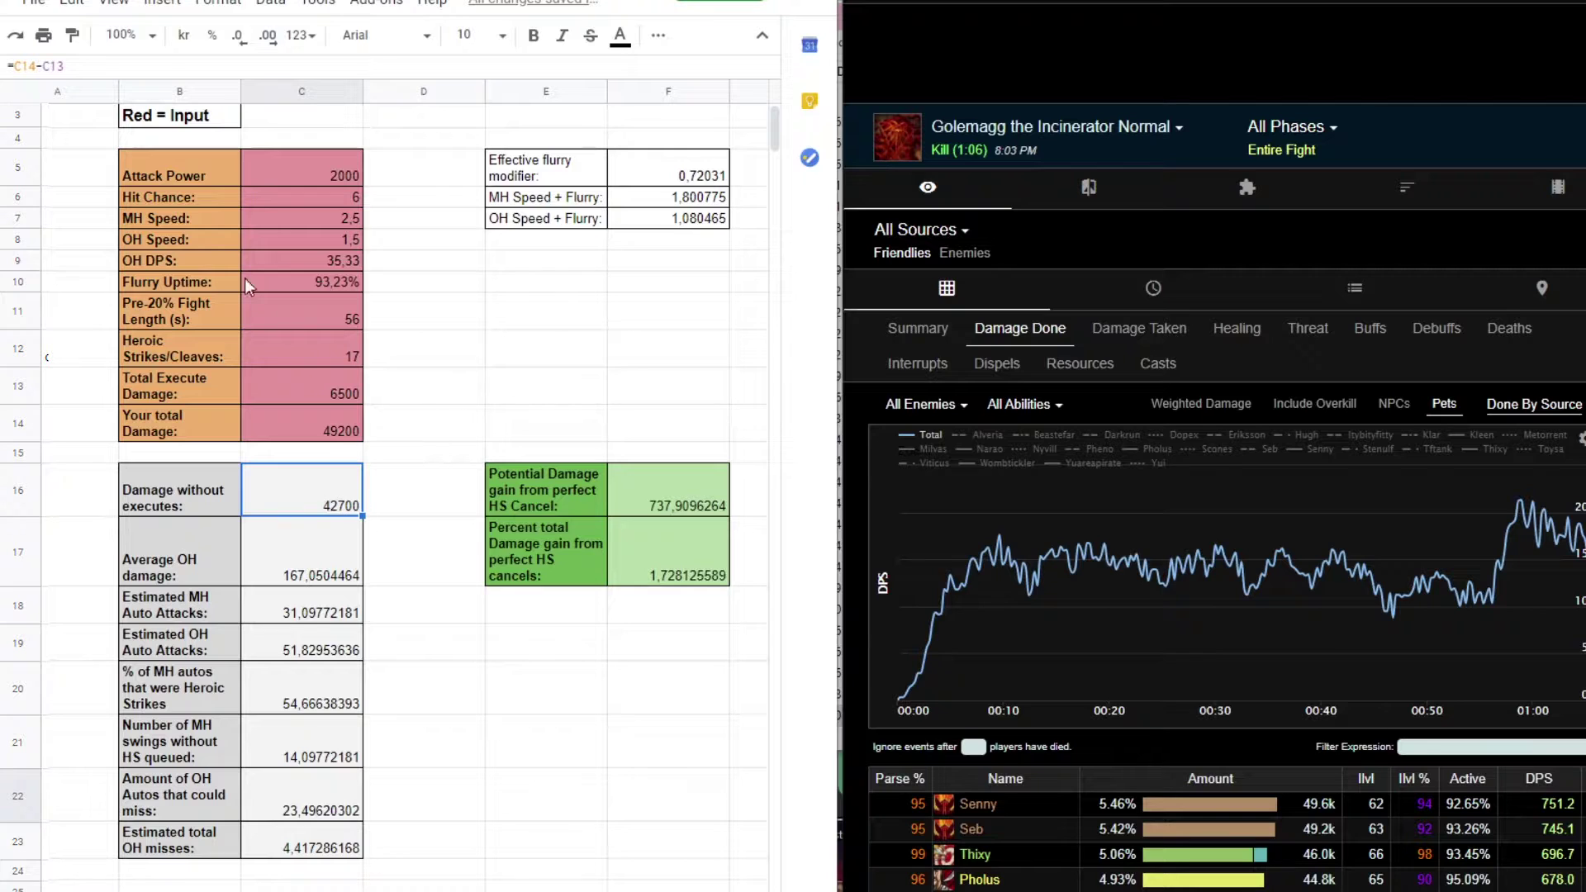
left_click(457, 804)
left_click(286, 540)
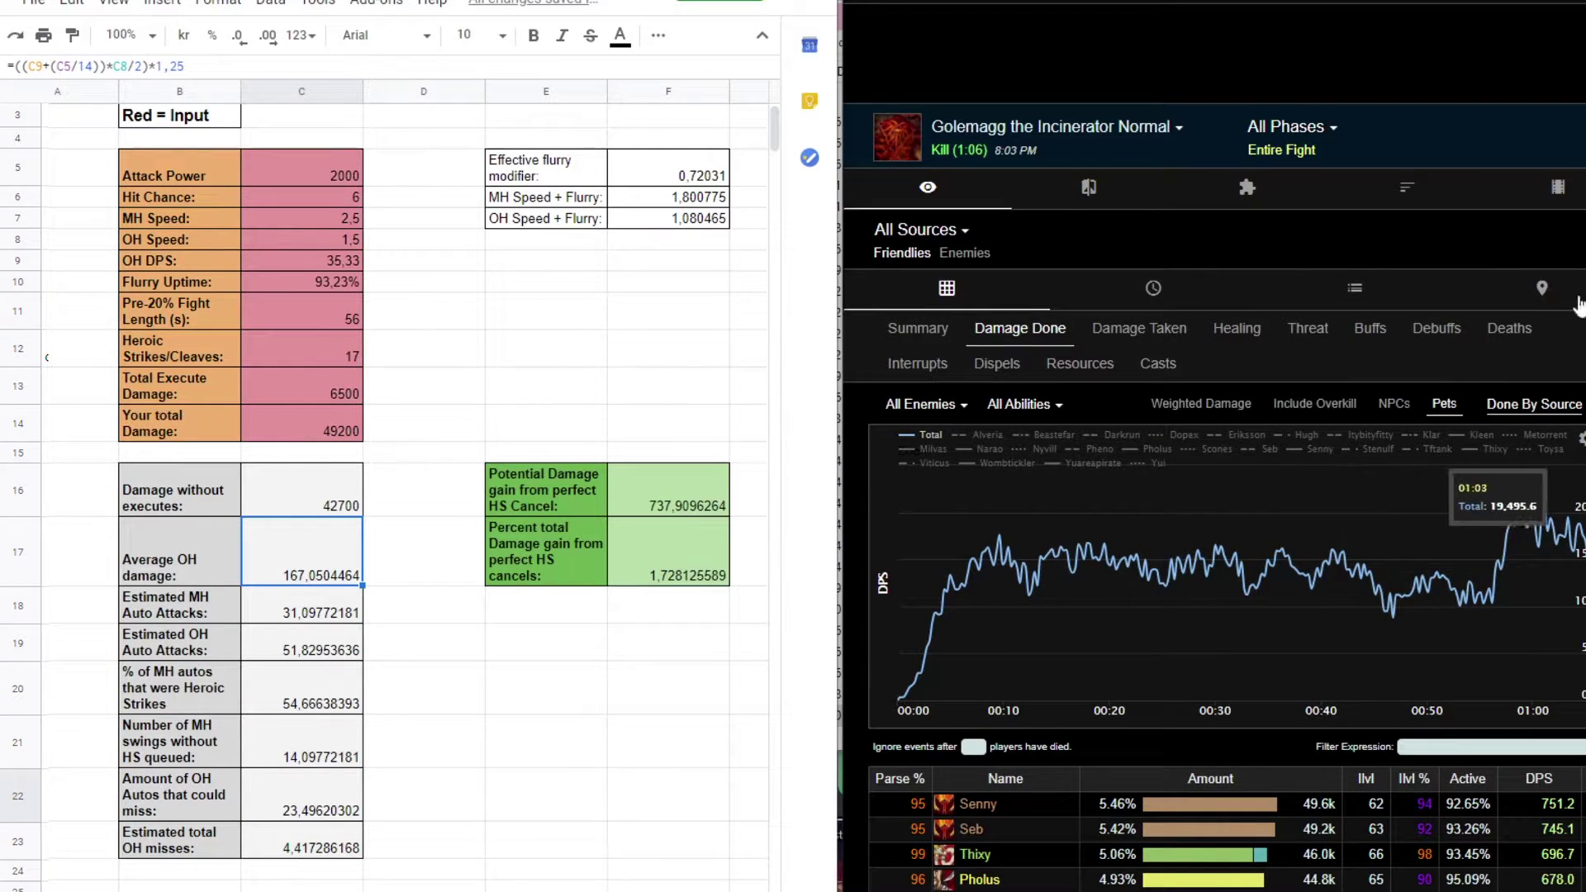
left_click(456, 606)
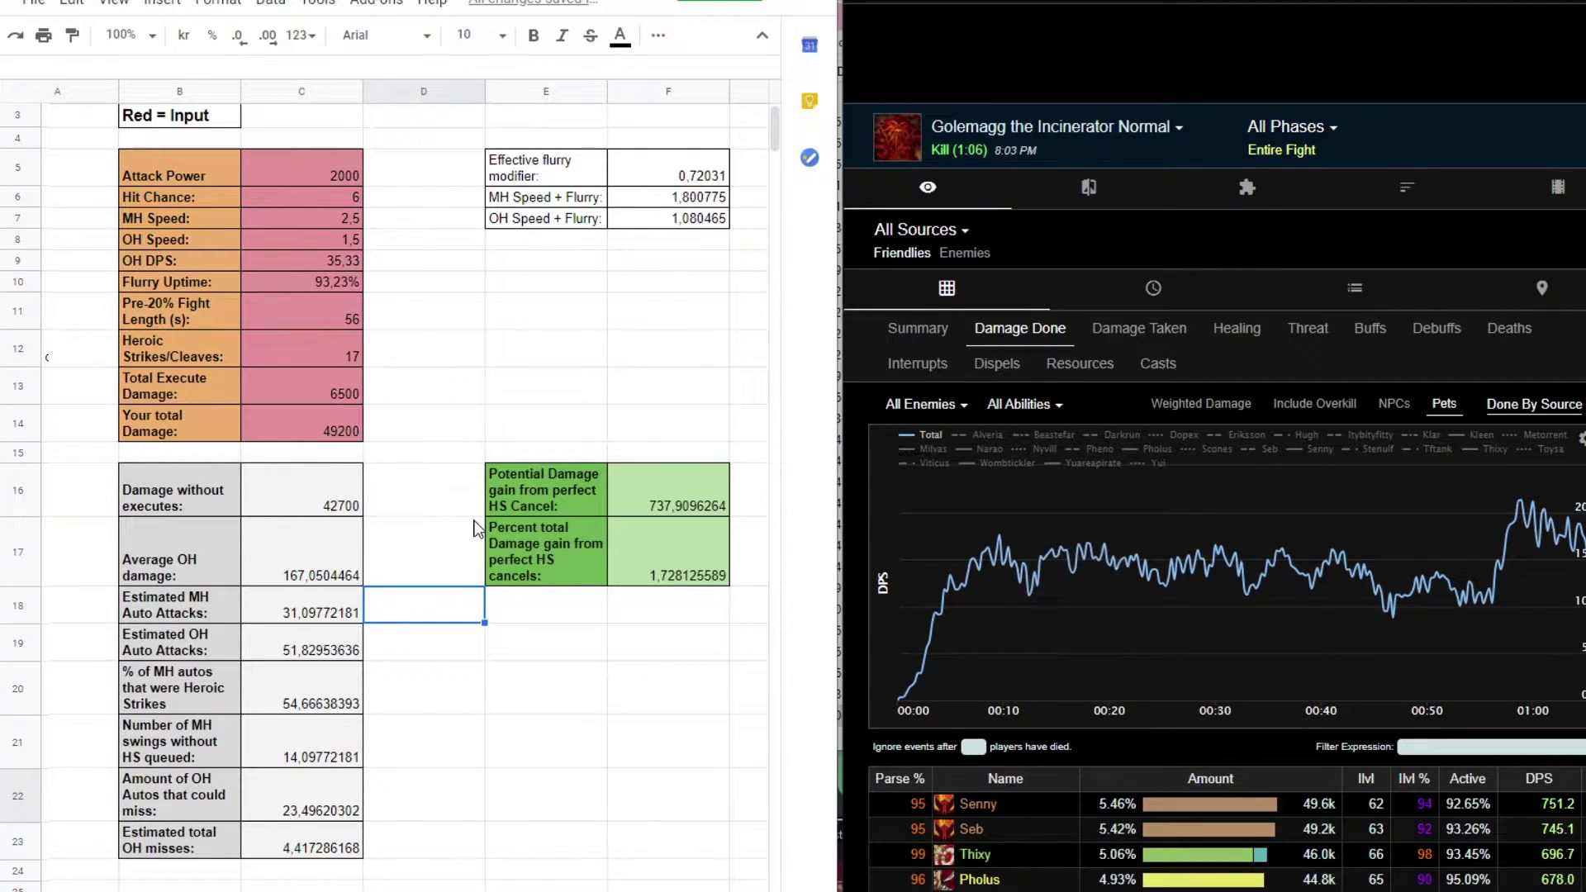
left_click(334, 175)
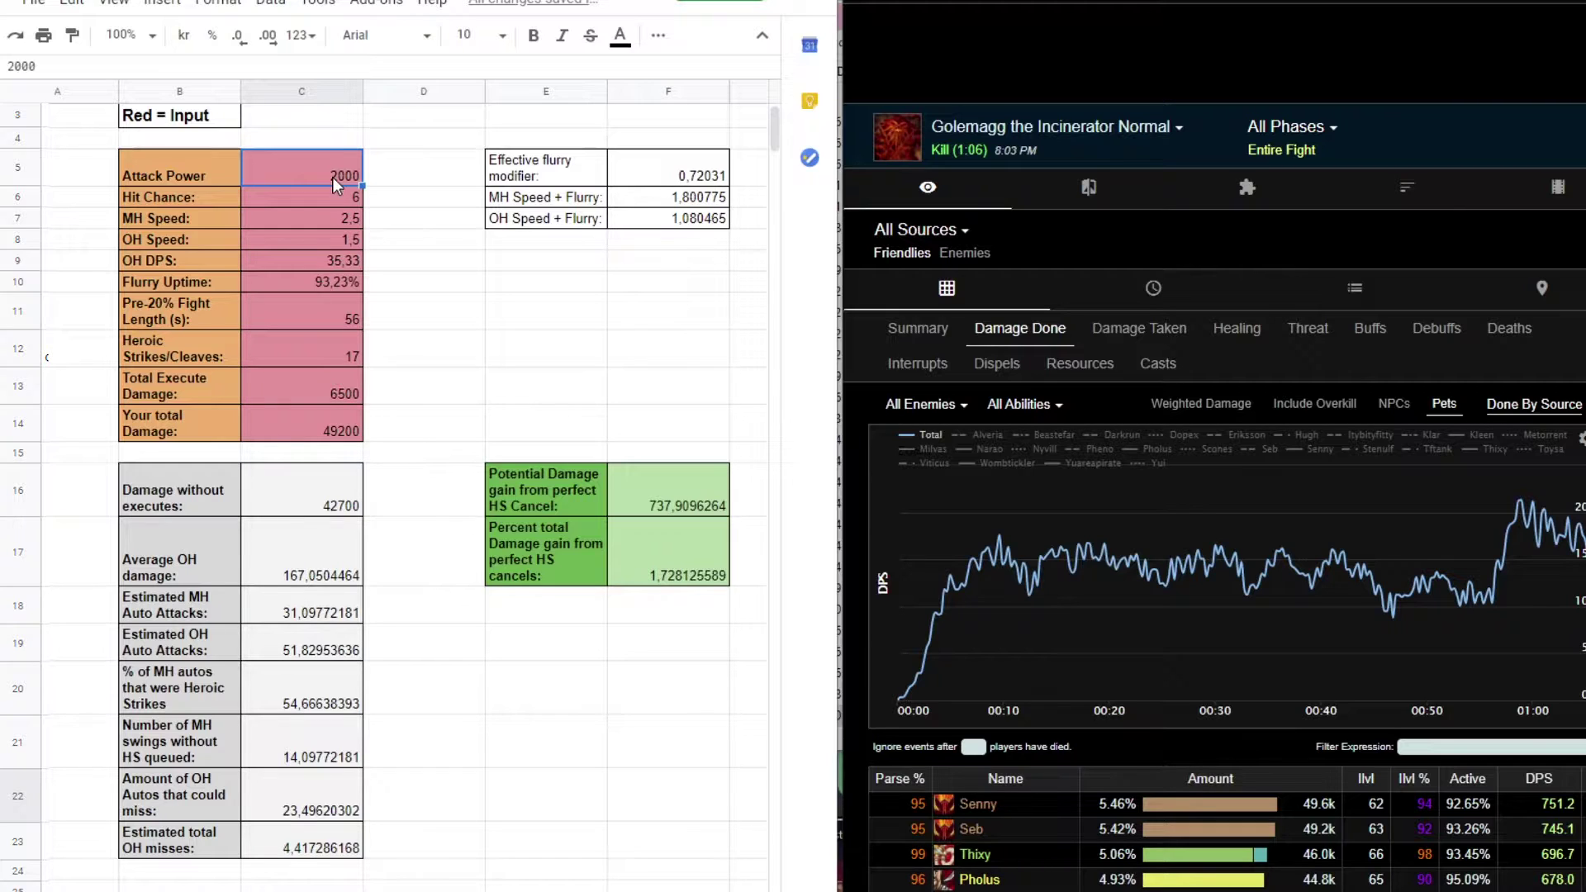
left_click(330, 570)
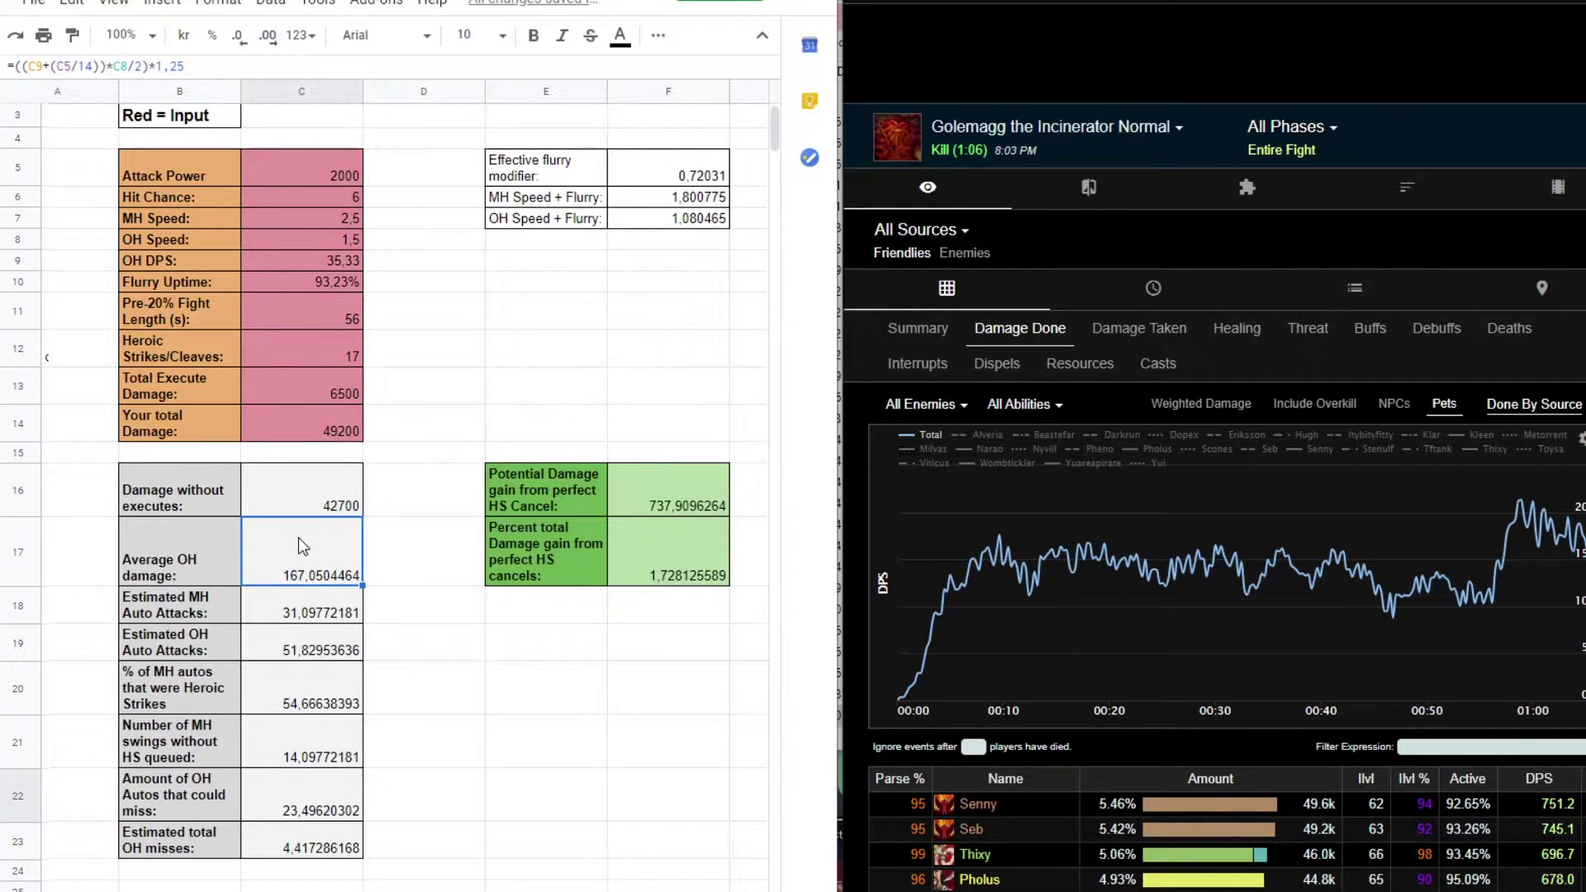
left_click(380, 601)
left_click_drag(319, 628, 355, 654)
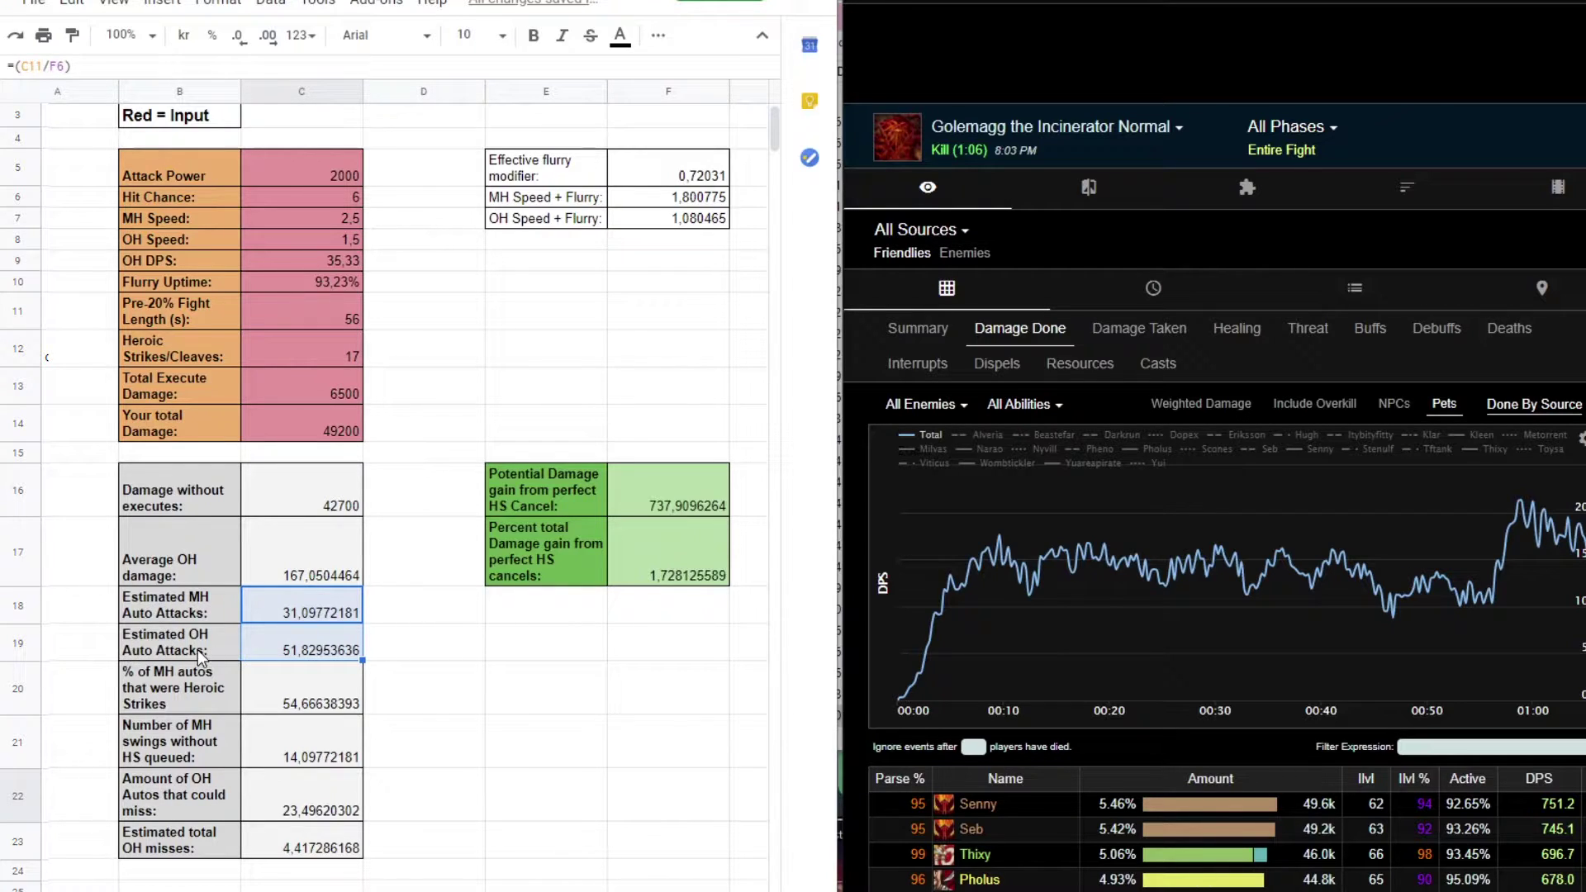
left_click(496, 646)
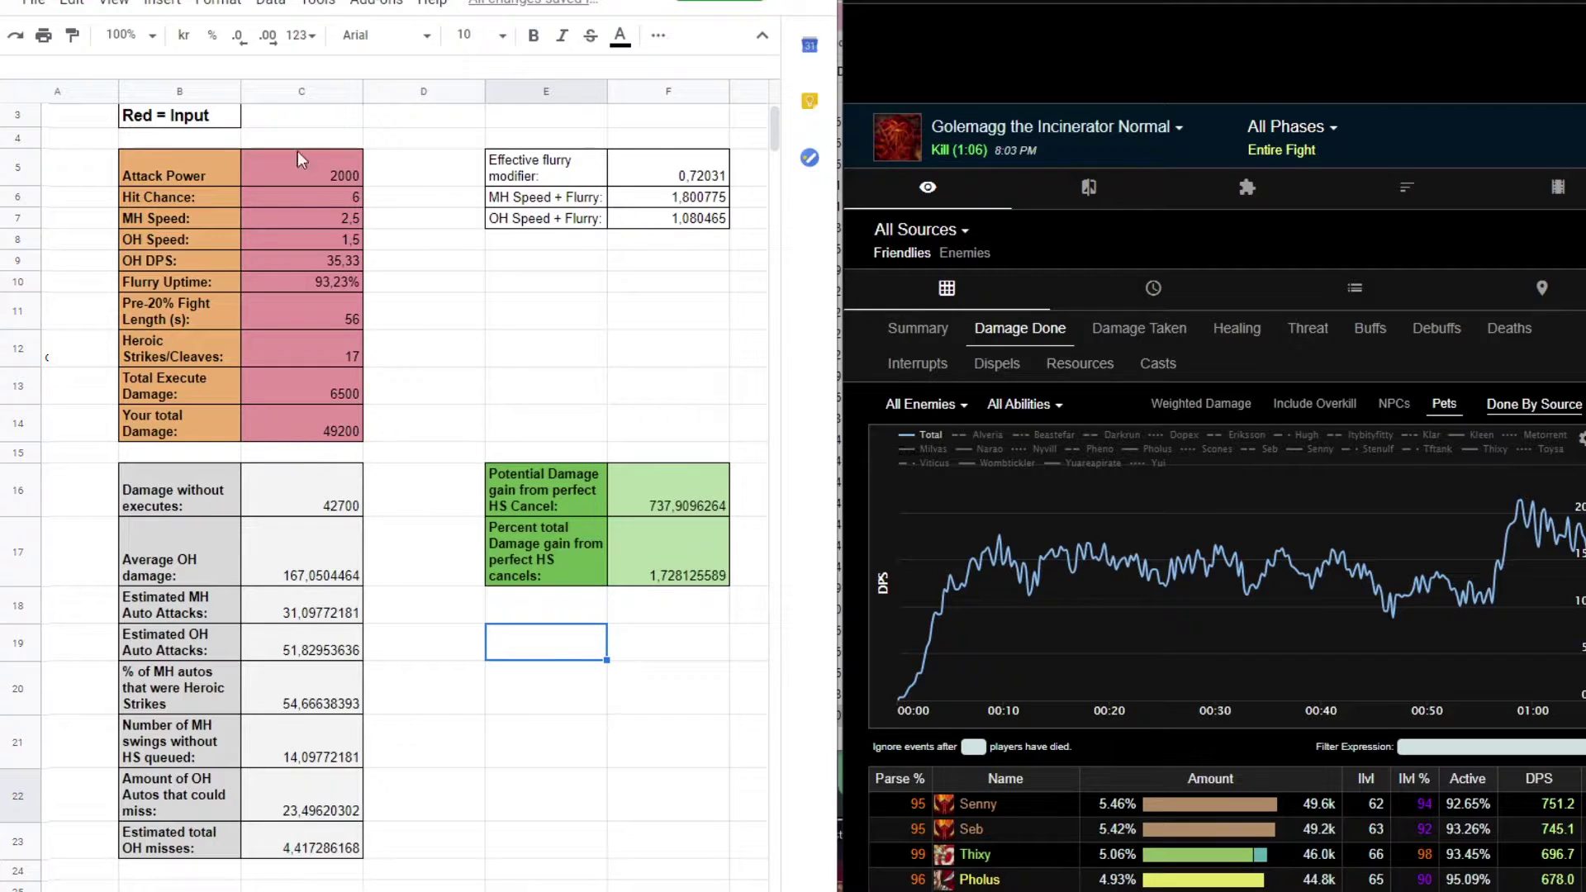
left_click(966, 827)
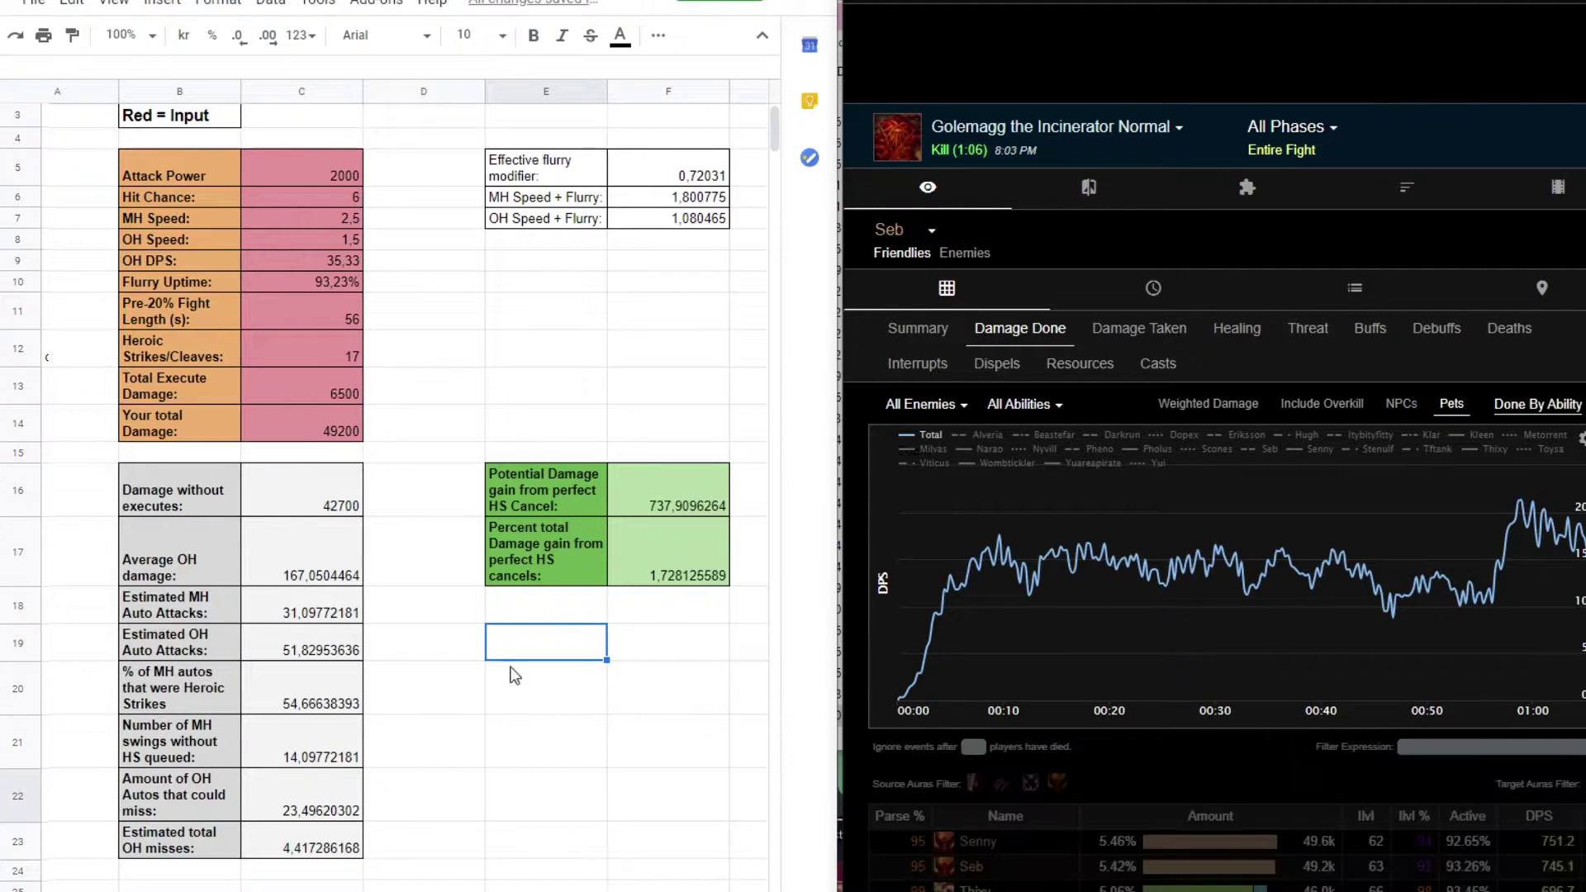
left_click(545, 687)
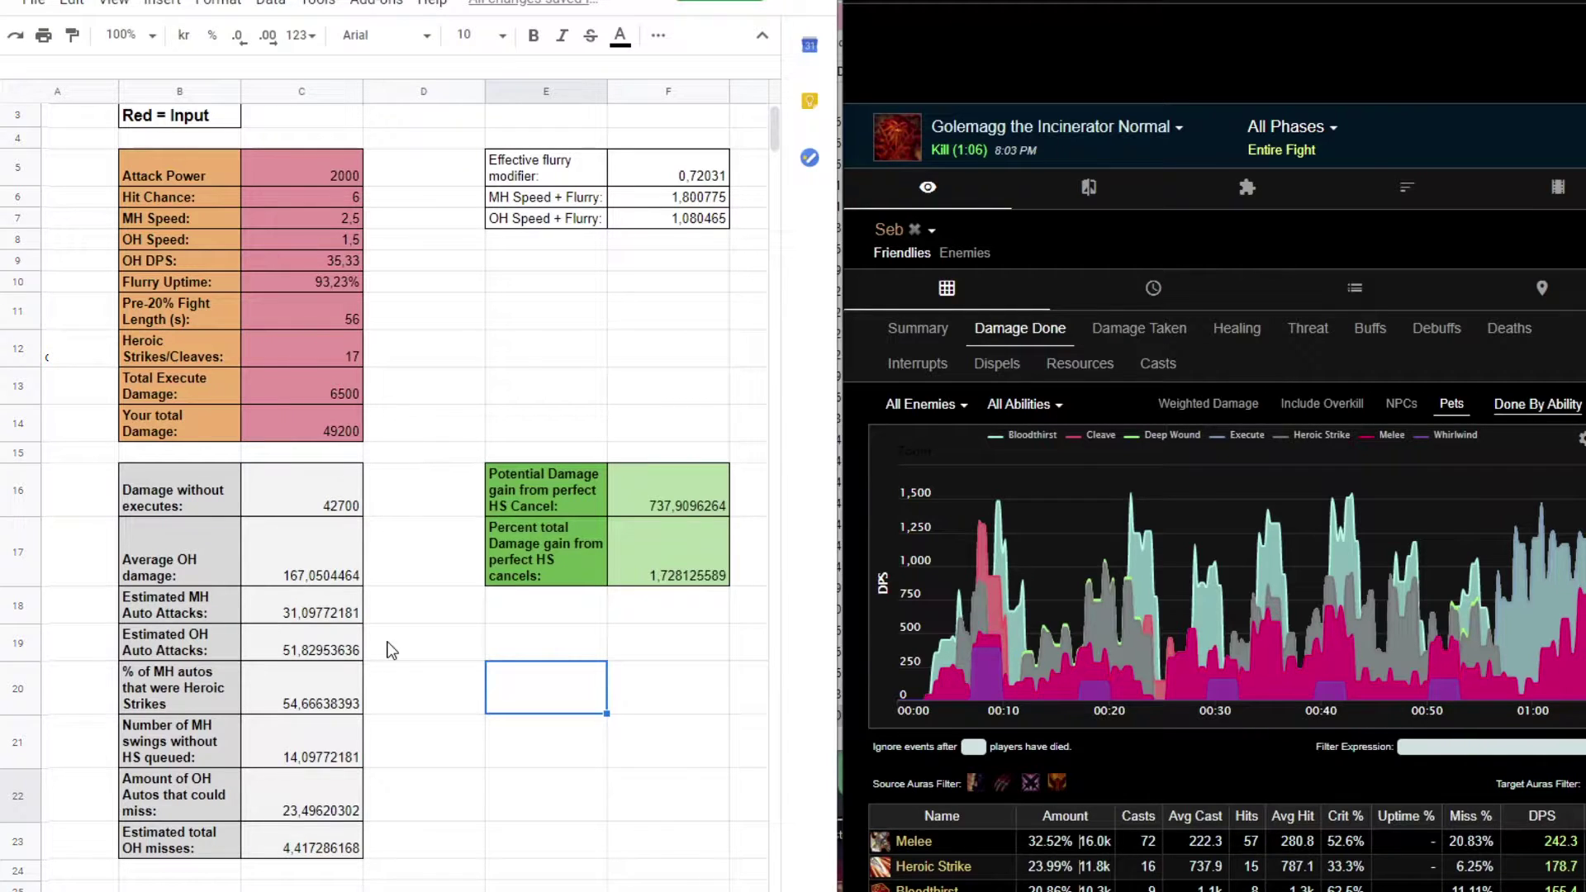
left_click(321, 613)
left_click(314, 642)
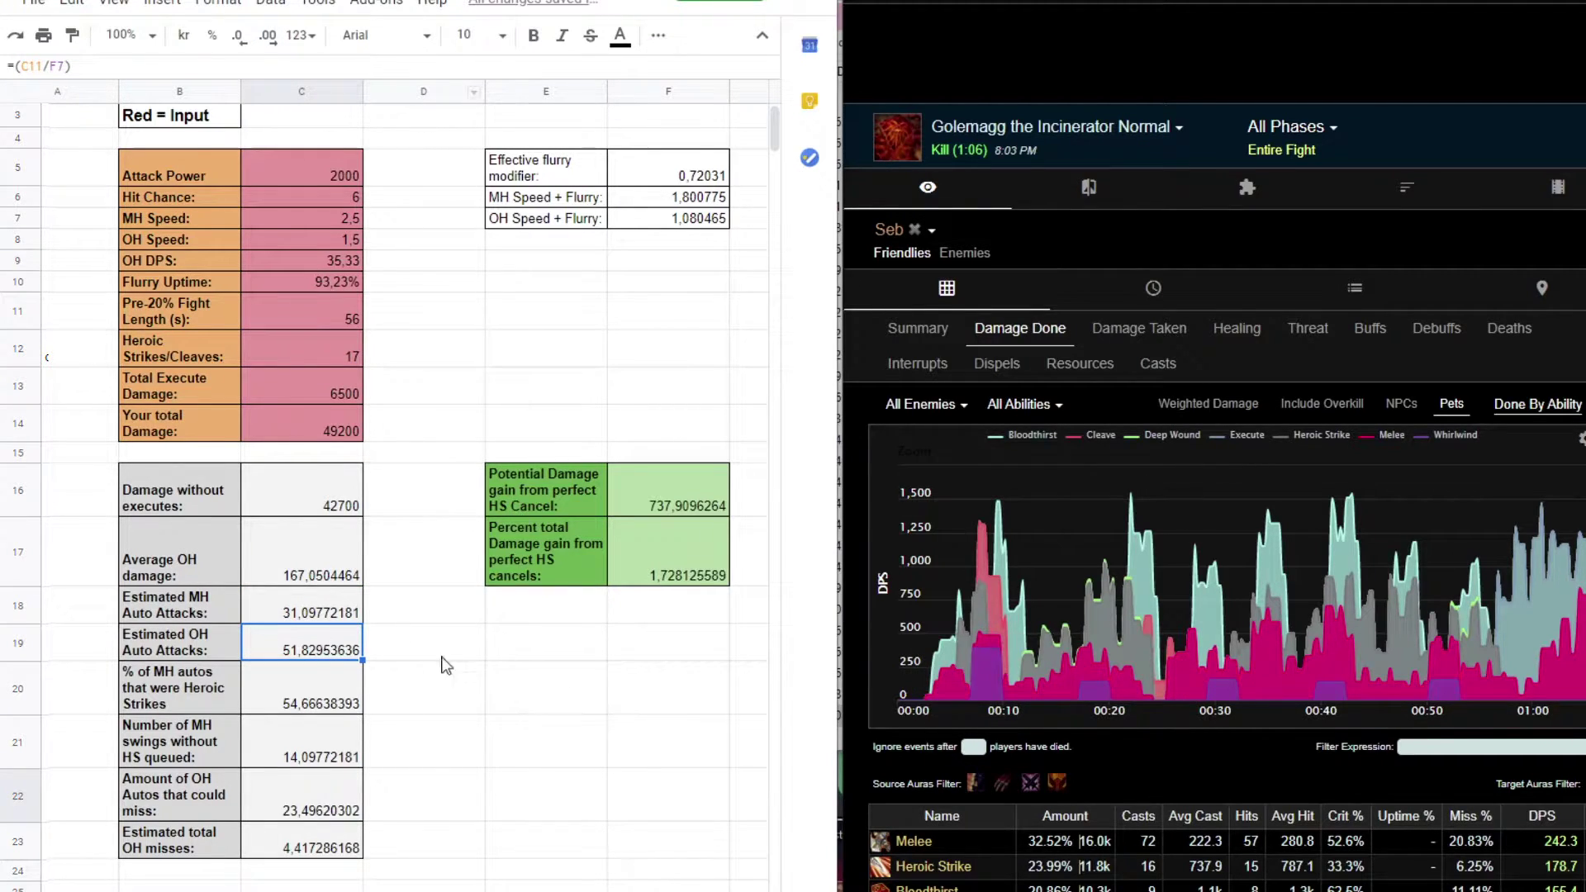
left_click_drag(334, 614, 340, 648)
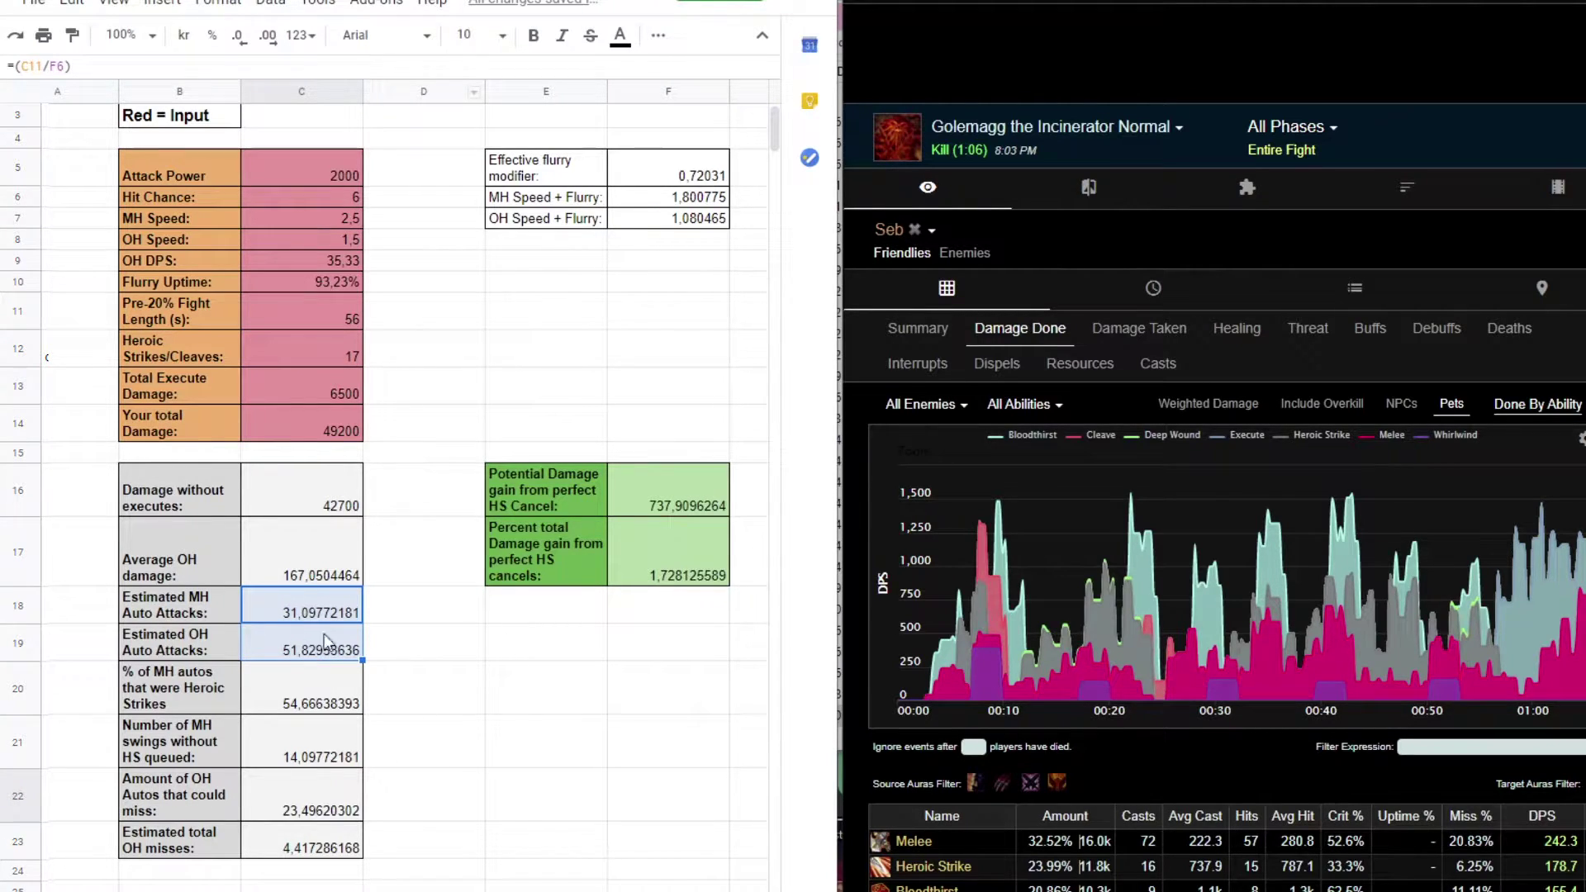
left_click(517, 691)
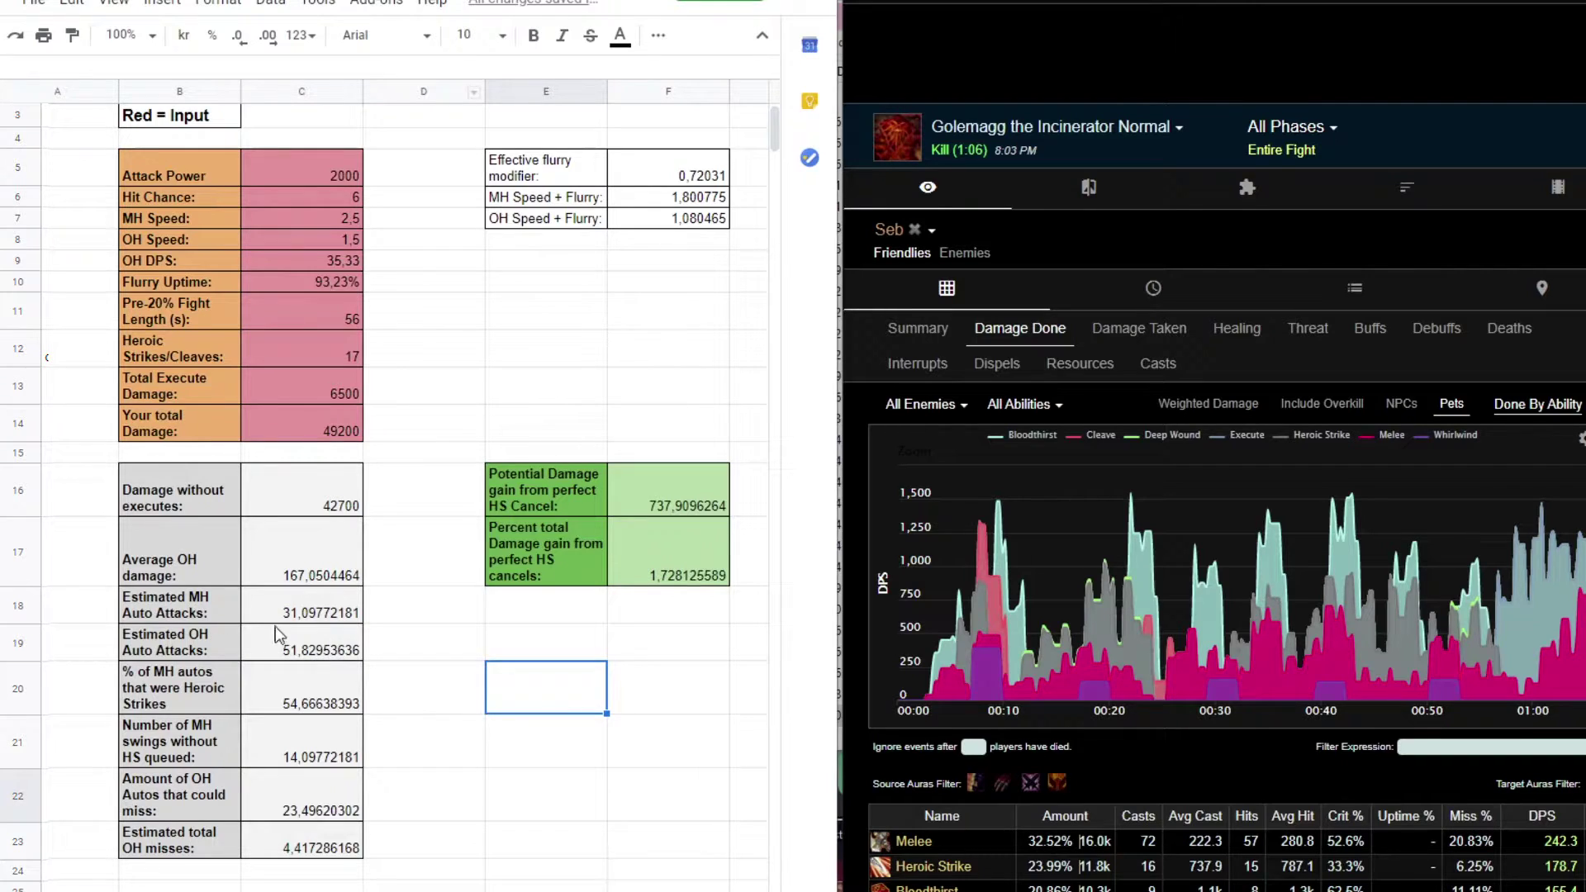
left_click_drag(297, 615, 311, 641)
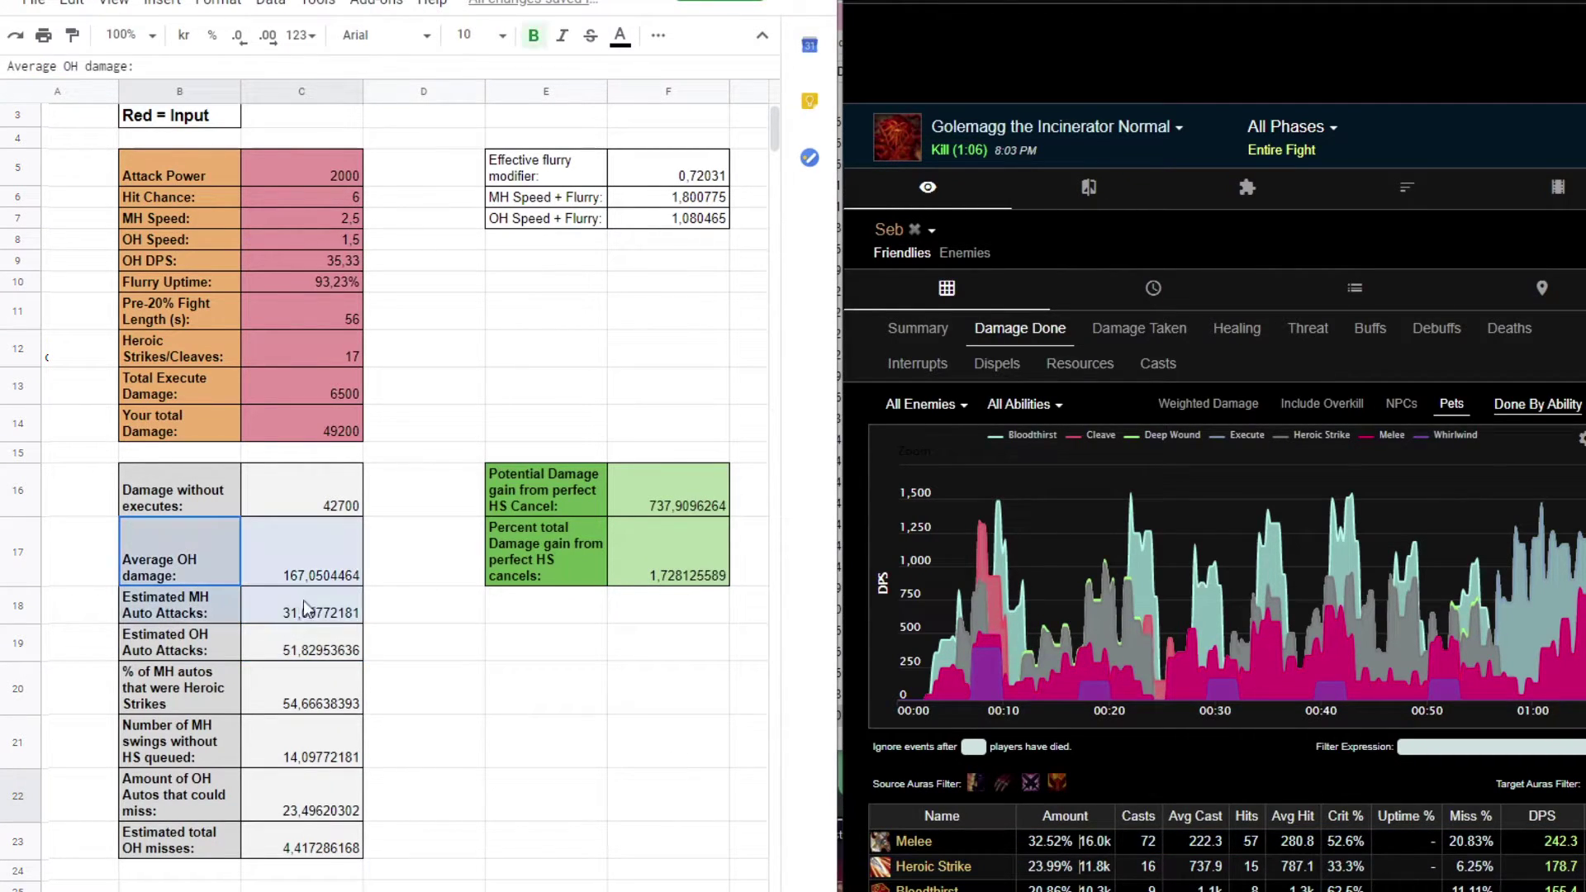
left_click(486, 652)
left_click_drag(165, 604, 305, 648)
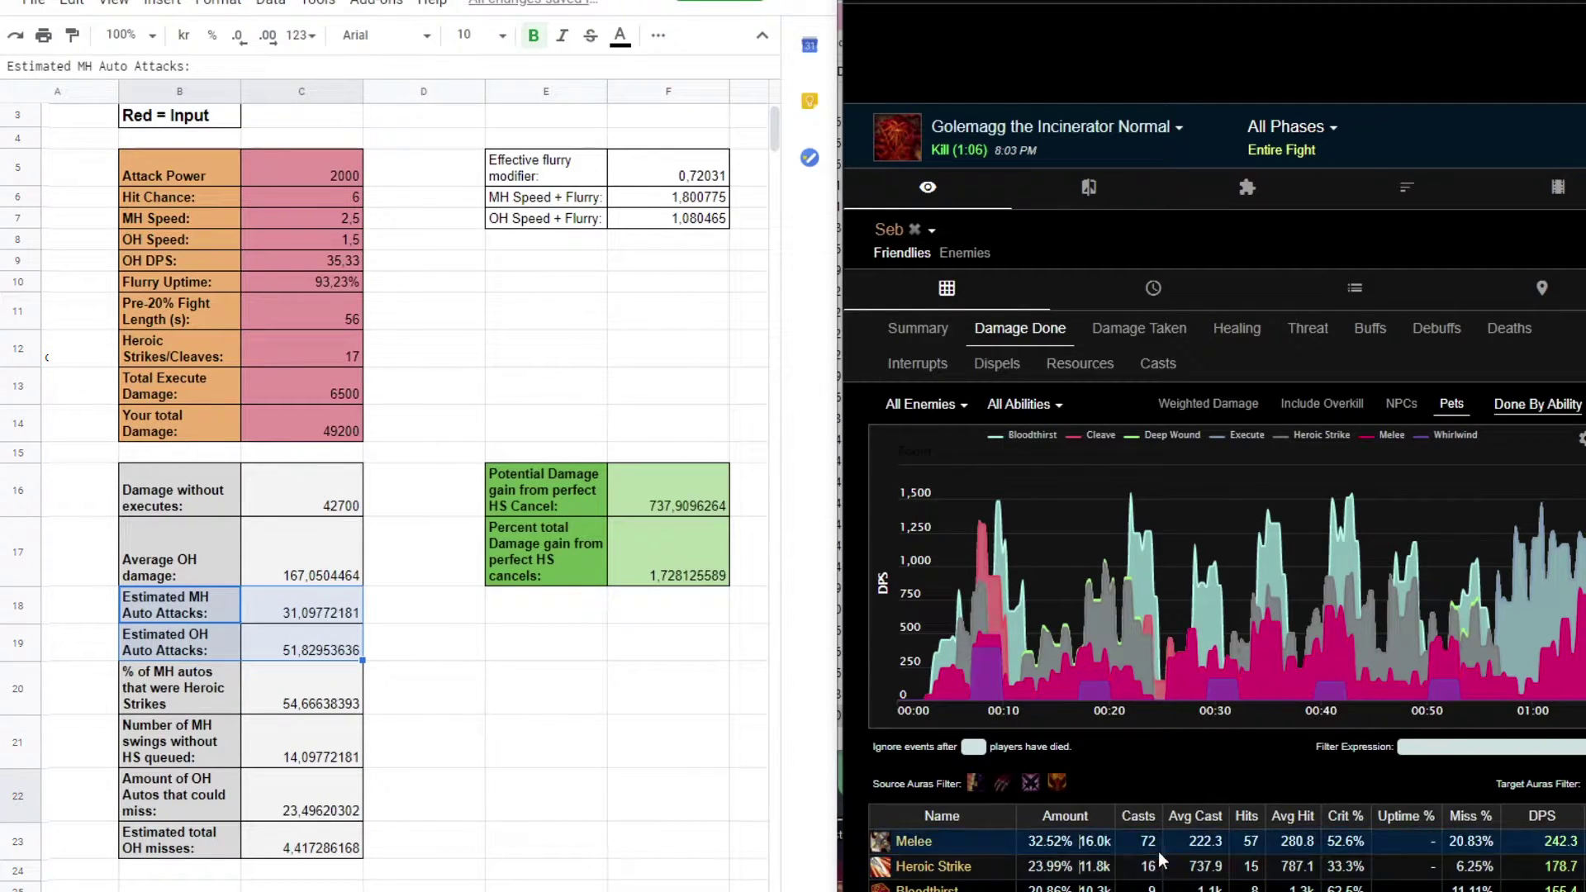
left_click(403, 657)
left_click(186, 687)
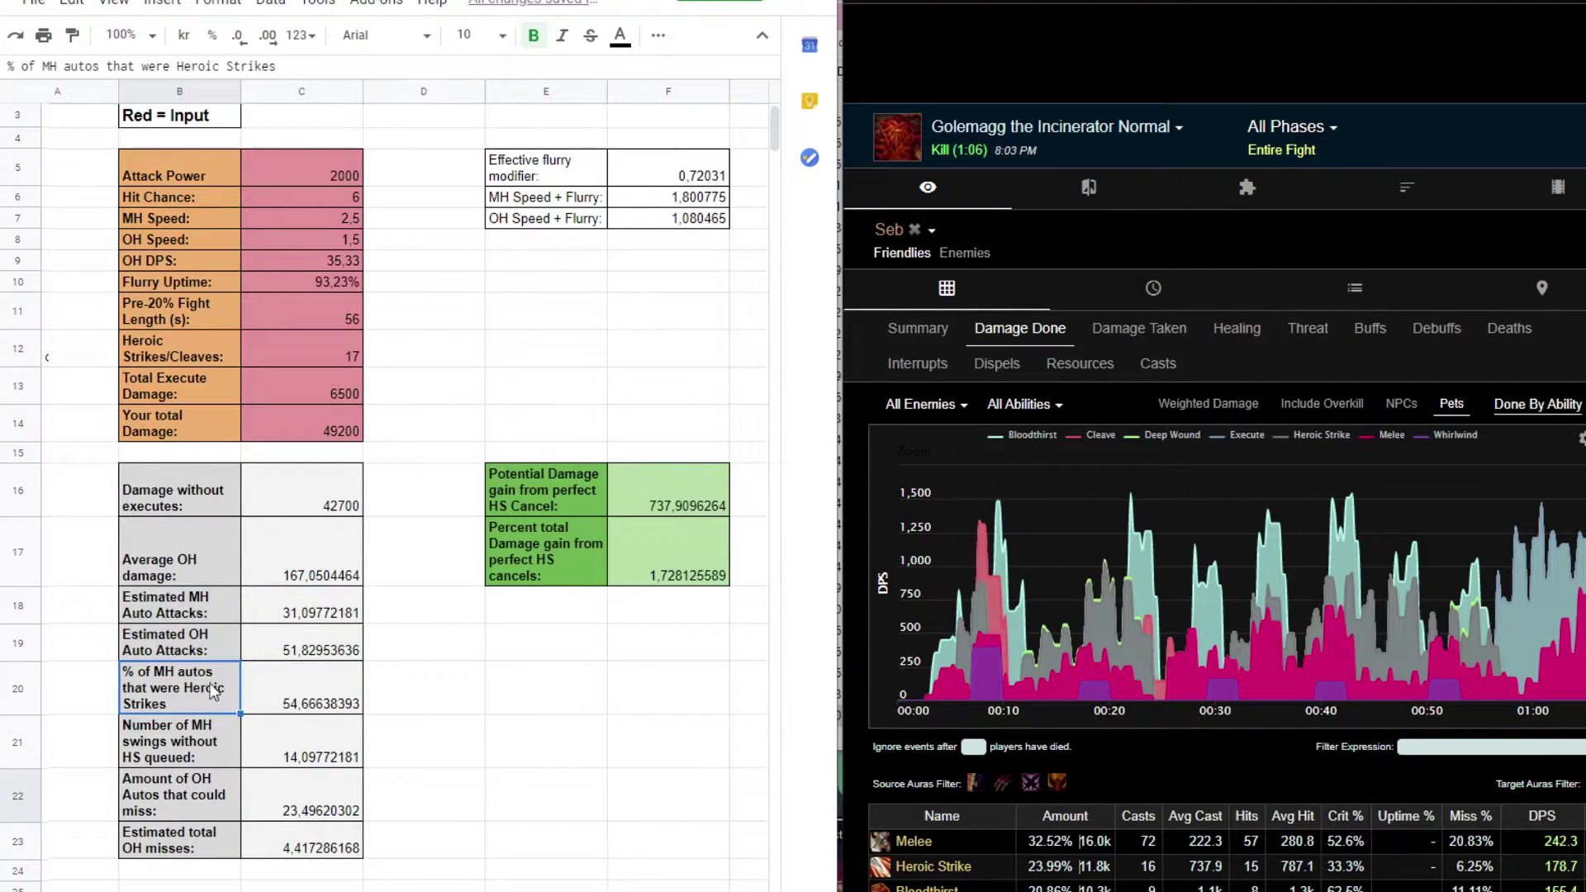
left_click(331, 702)
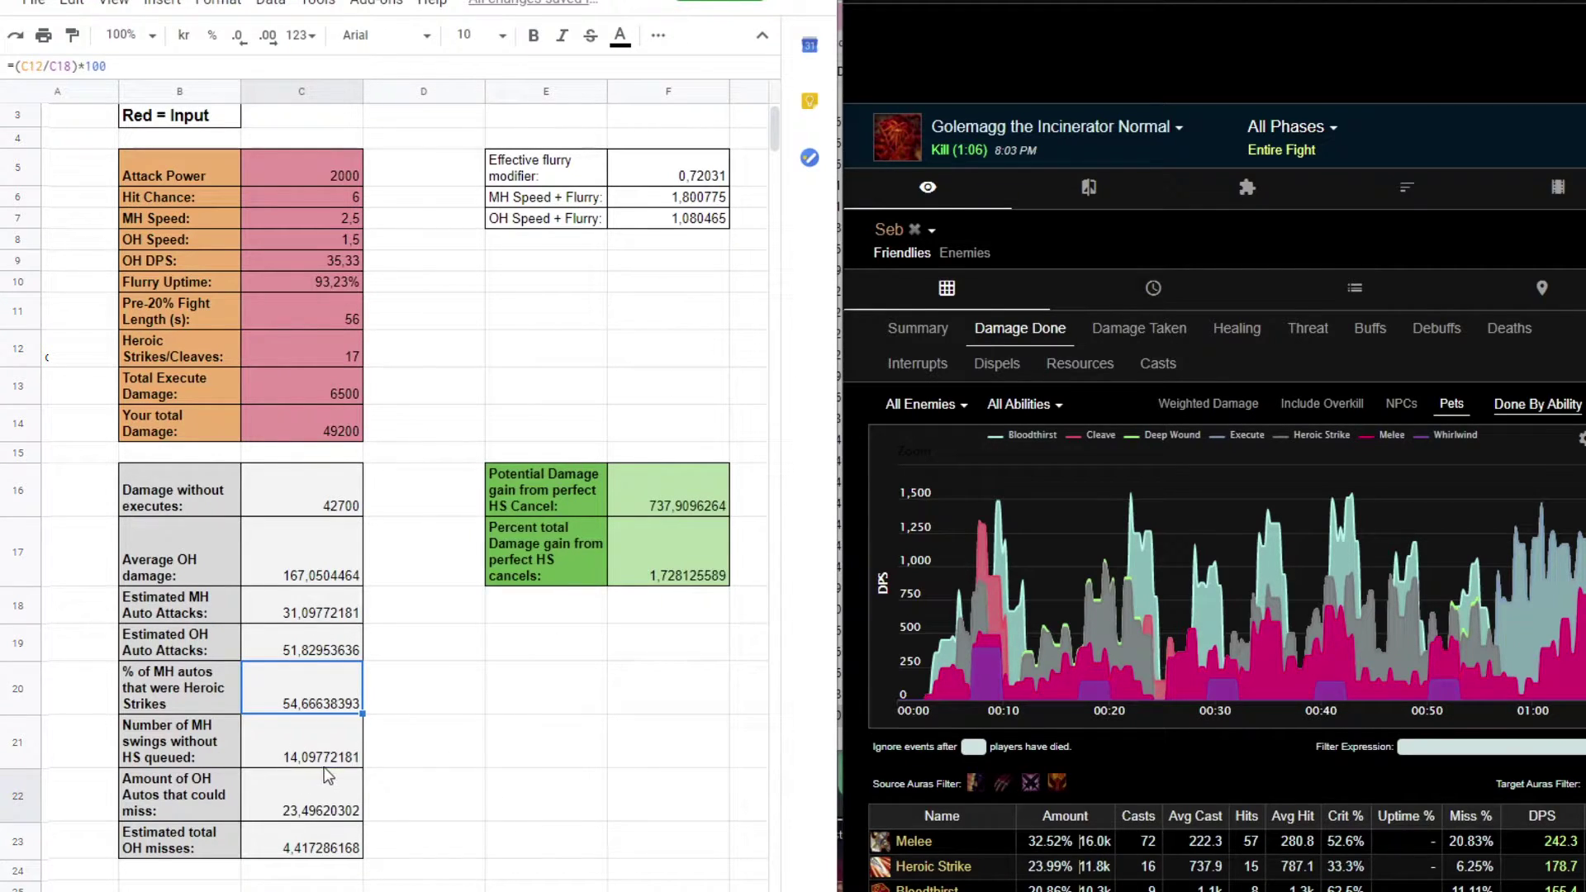
left_click(277, 764)
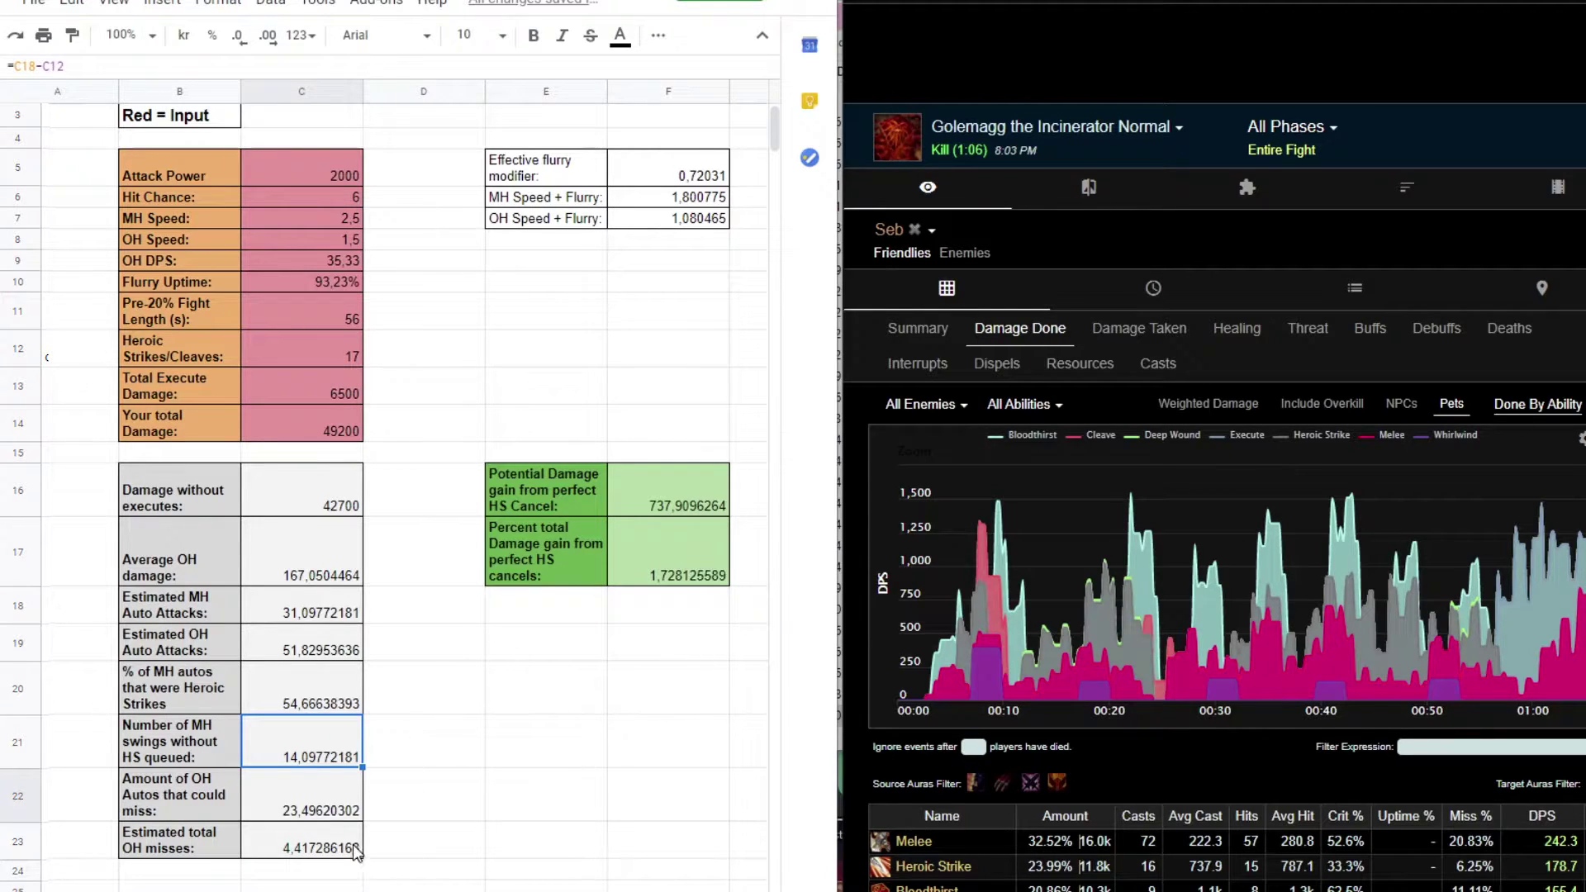
left_click(295, 806)
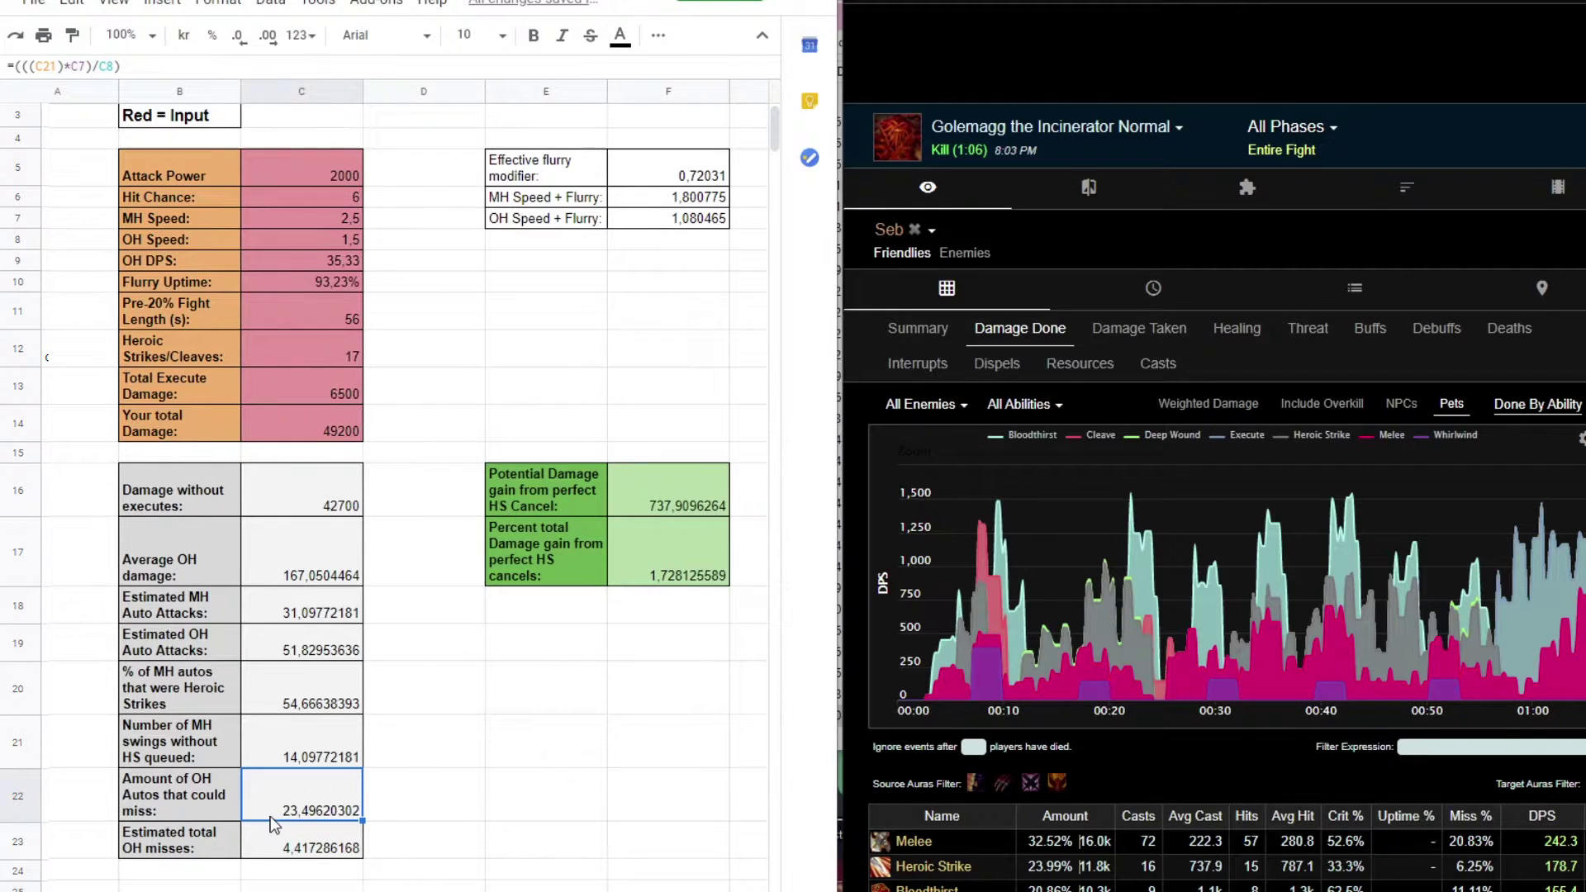
left_click(308, 851)
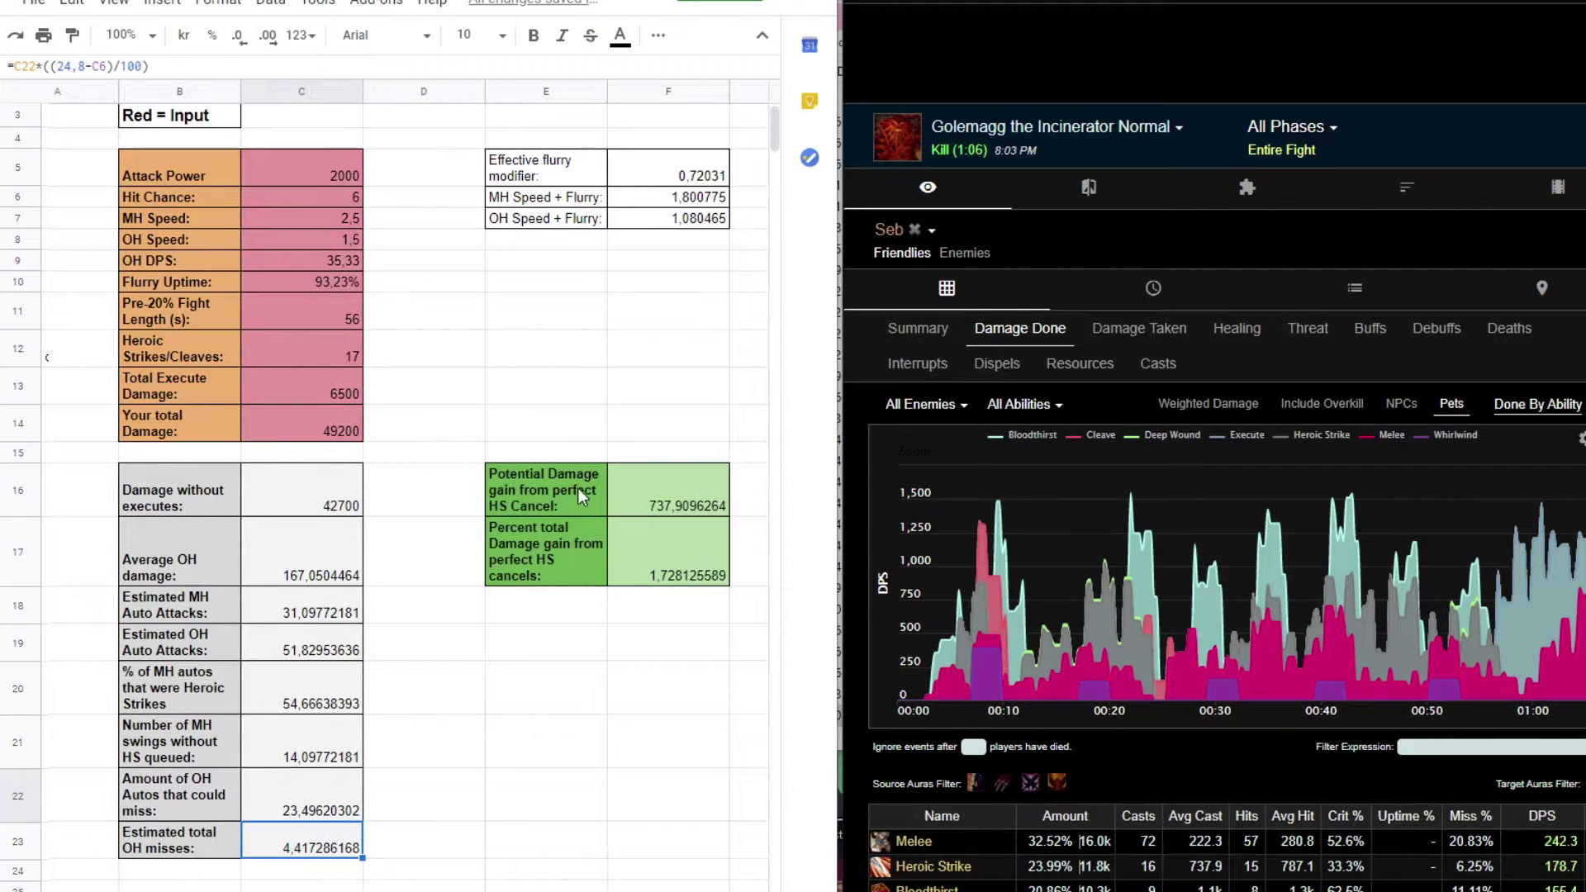
Inspect the F16 potential-gain and F17 percent-gain formulas, then open the log's encounter list.
left_click(530, 508)
left_click(696, 510)
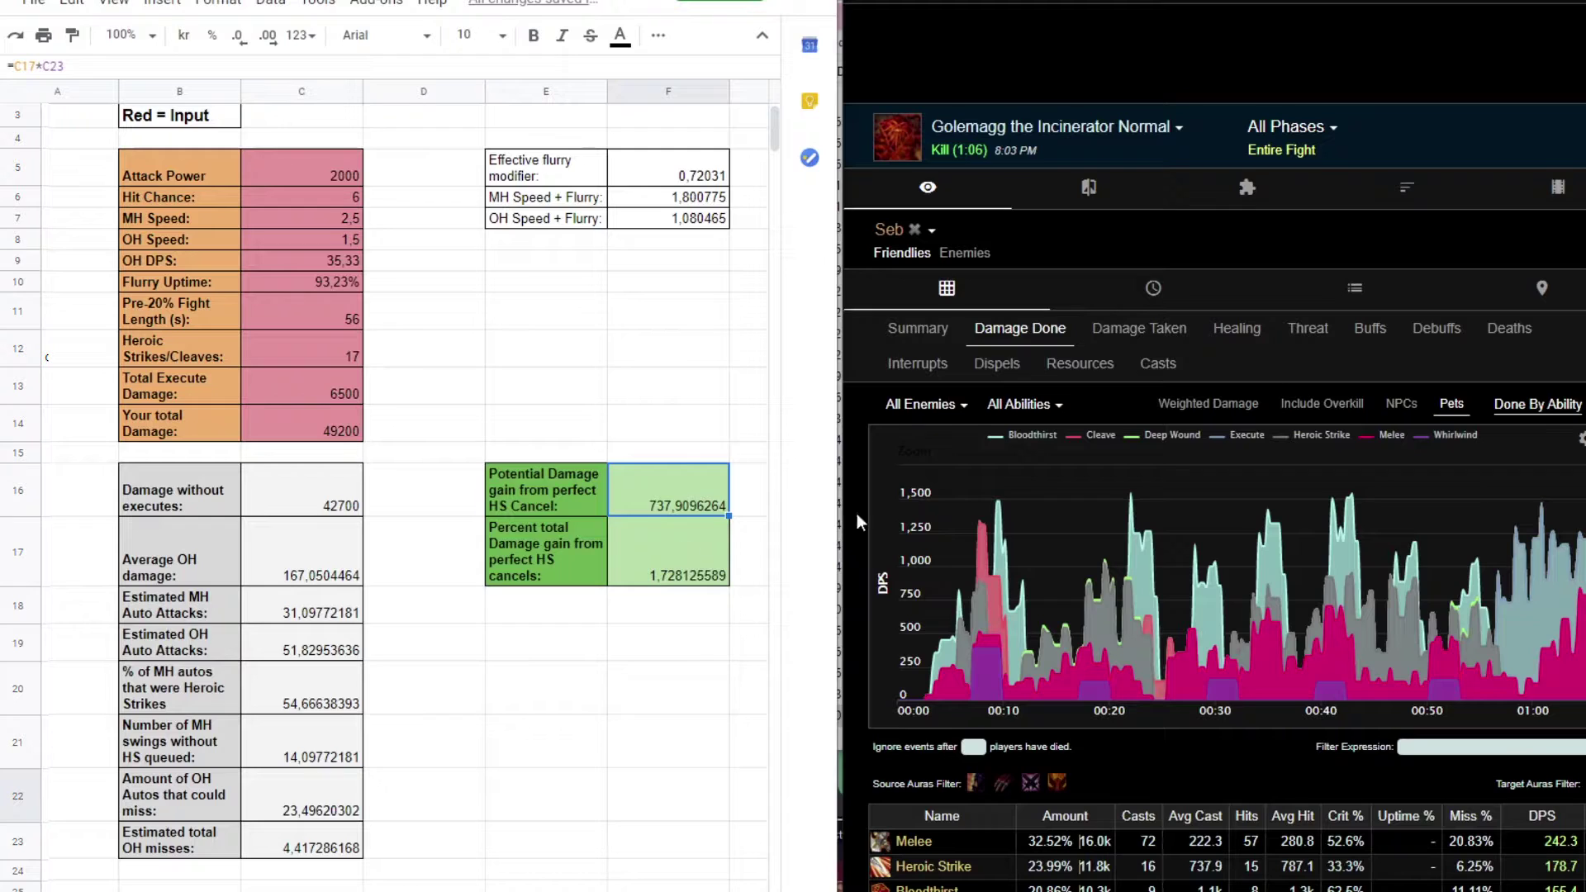
left_click(671, 555)
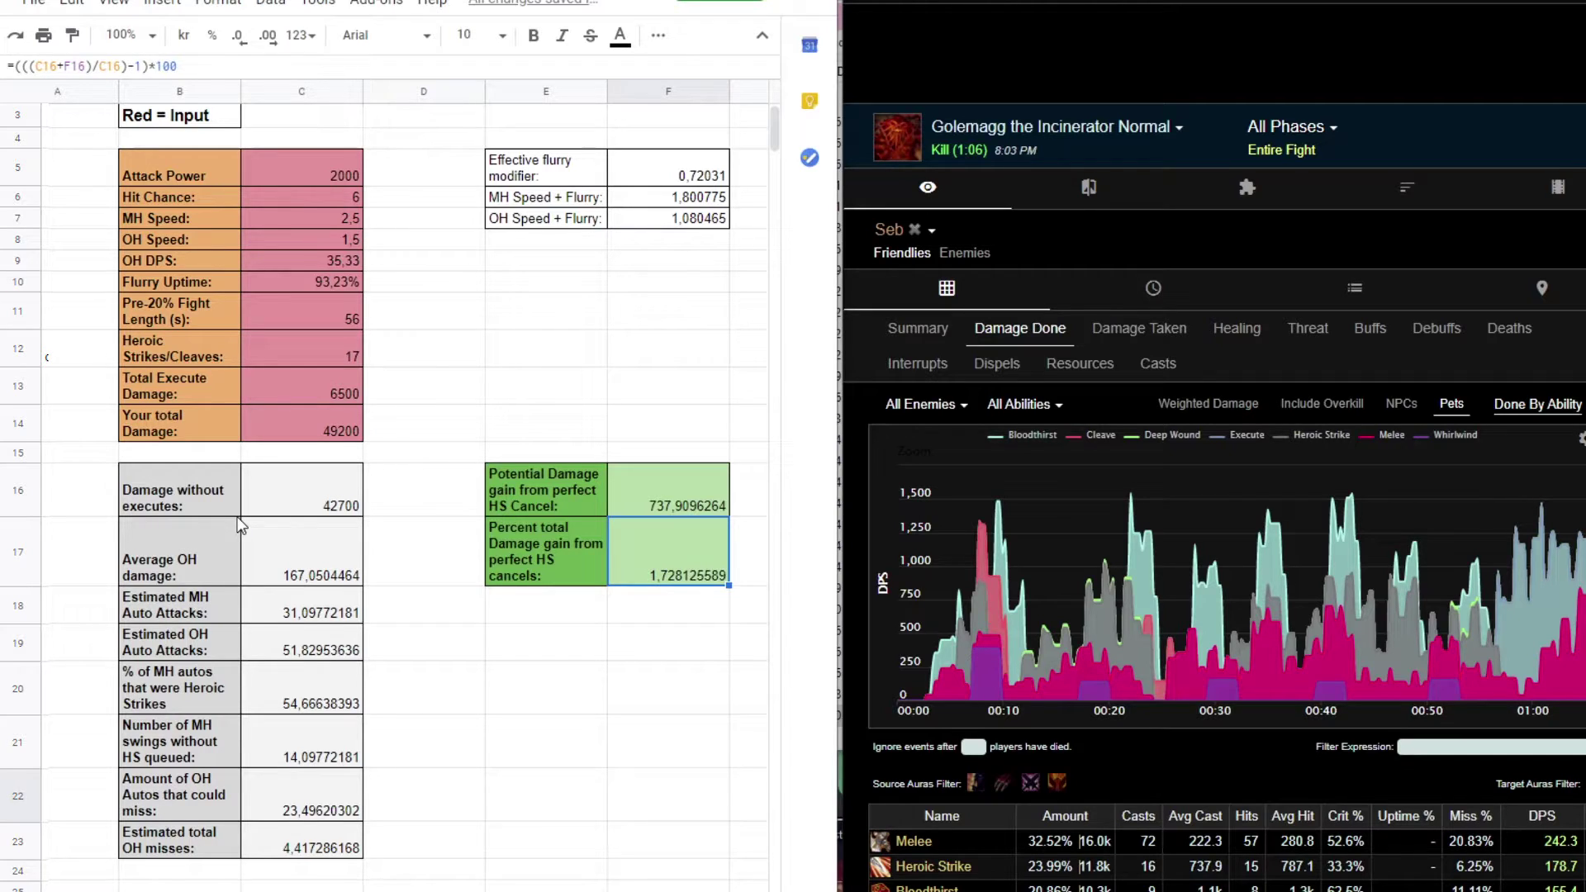
left_click(537, 394)
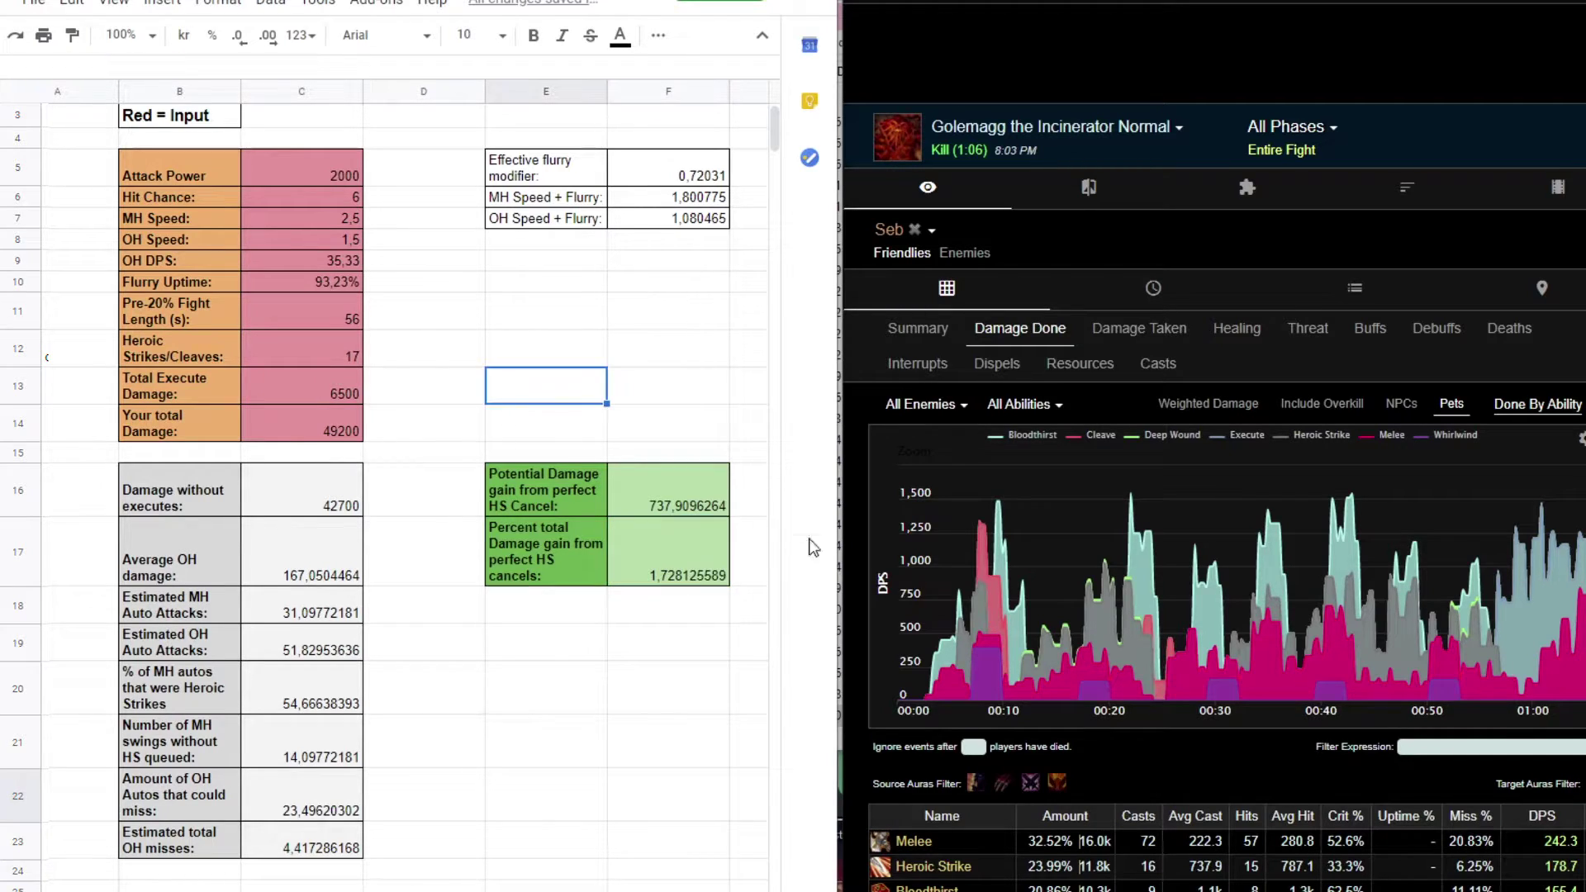
left_click_drag(702, 888, 482, 478)
left_click(665, 685)
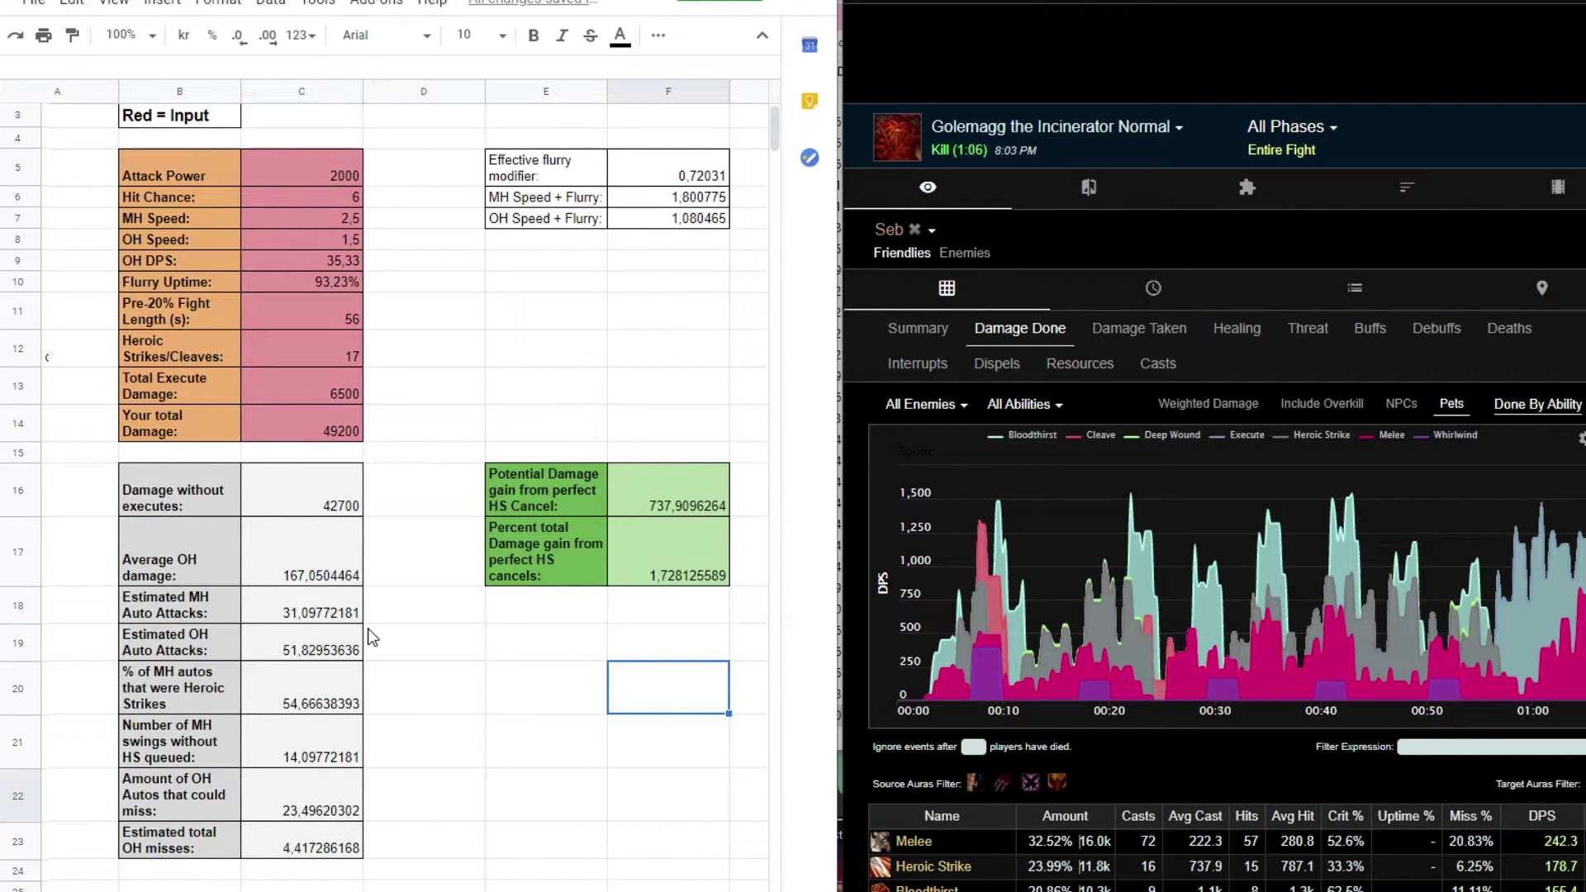
left_click(664, 560)
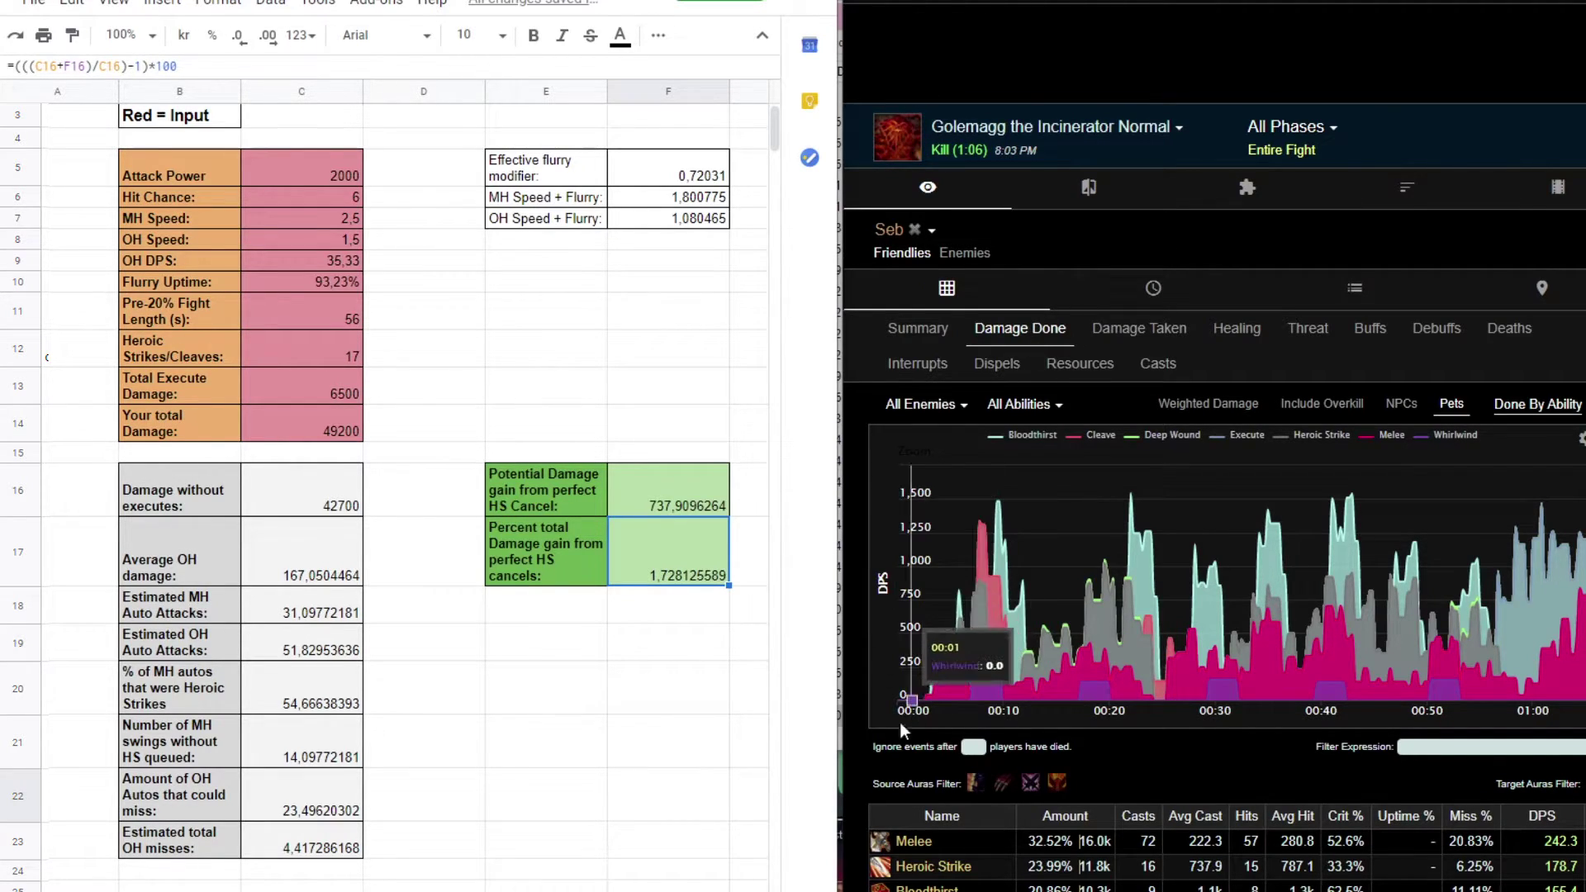
left_click(671, 707)
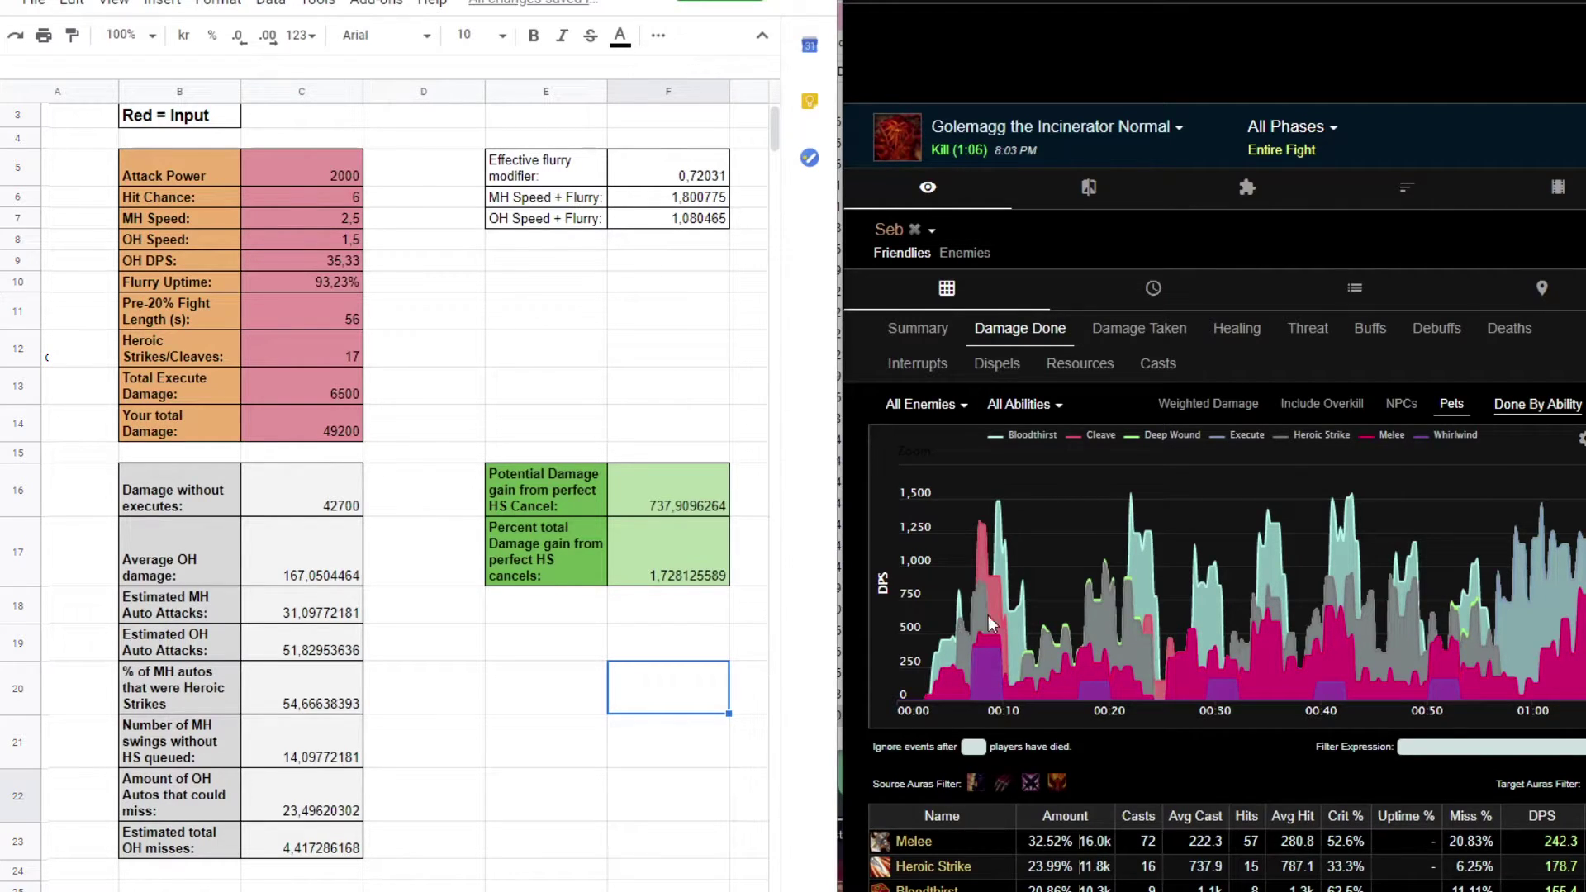
left_click(1012, 147)
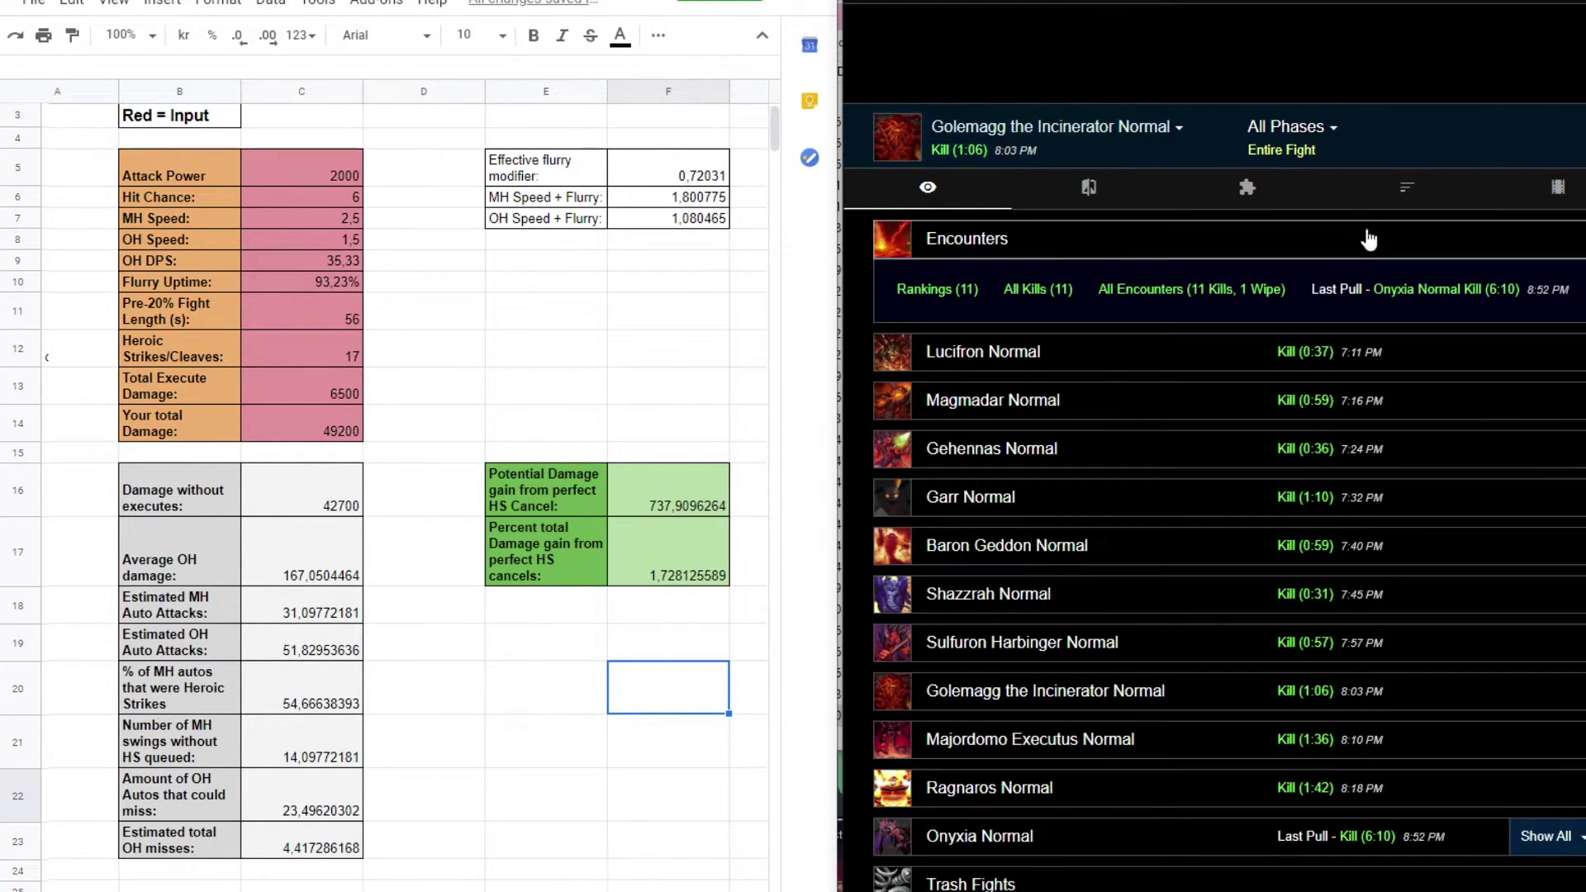
Load Magmadar Normal's damage for All Sources and delete the old inputs in C10:C14.
left_click(1071, 406)
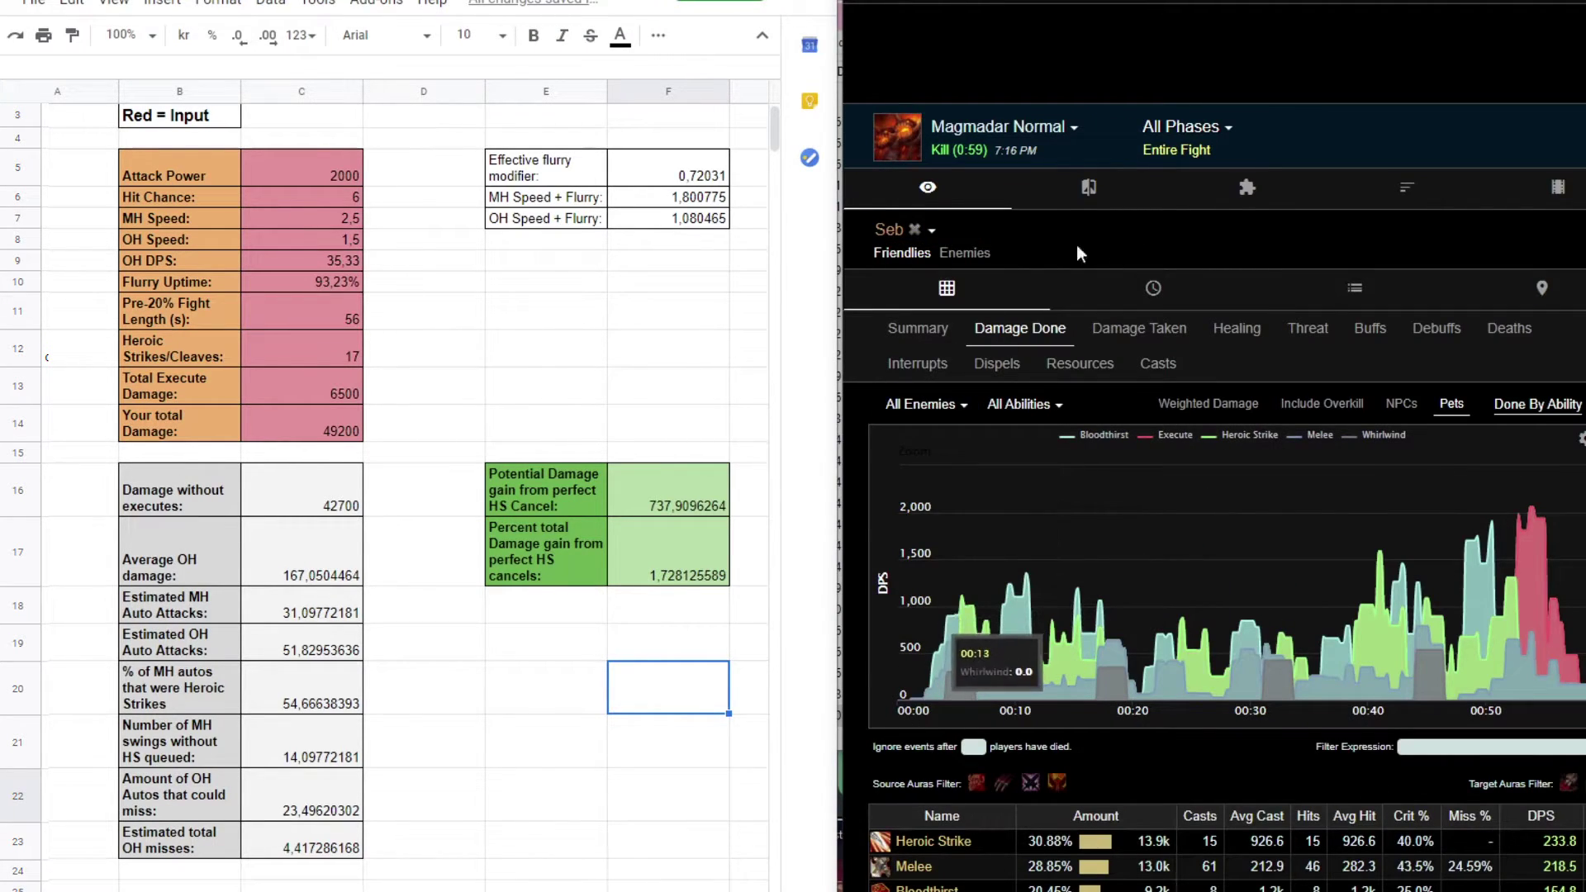
left_click(914, 230)
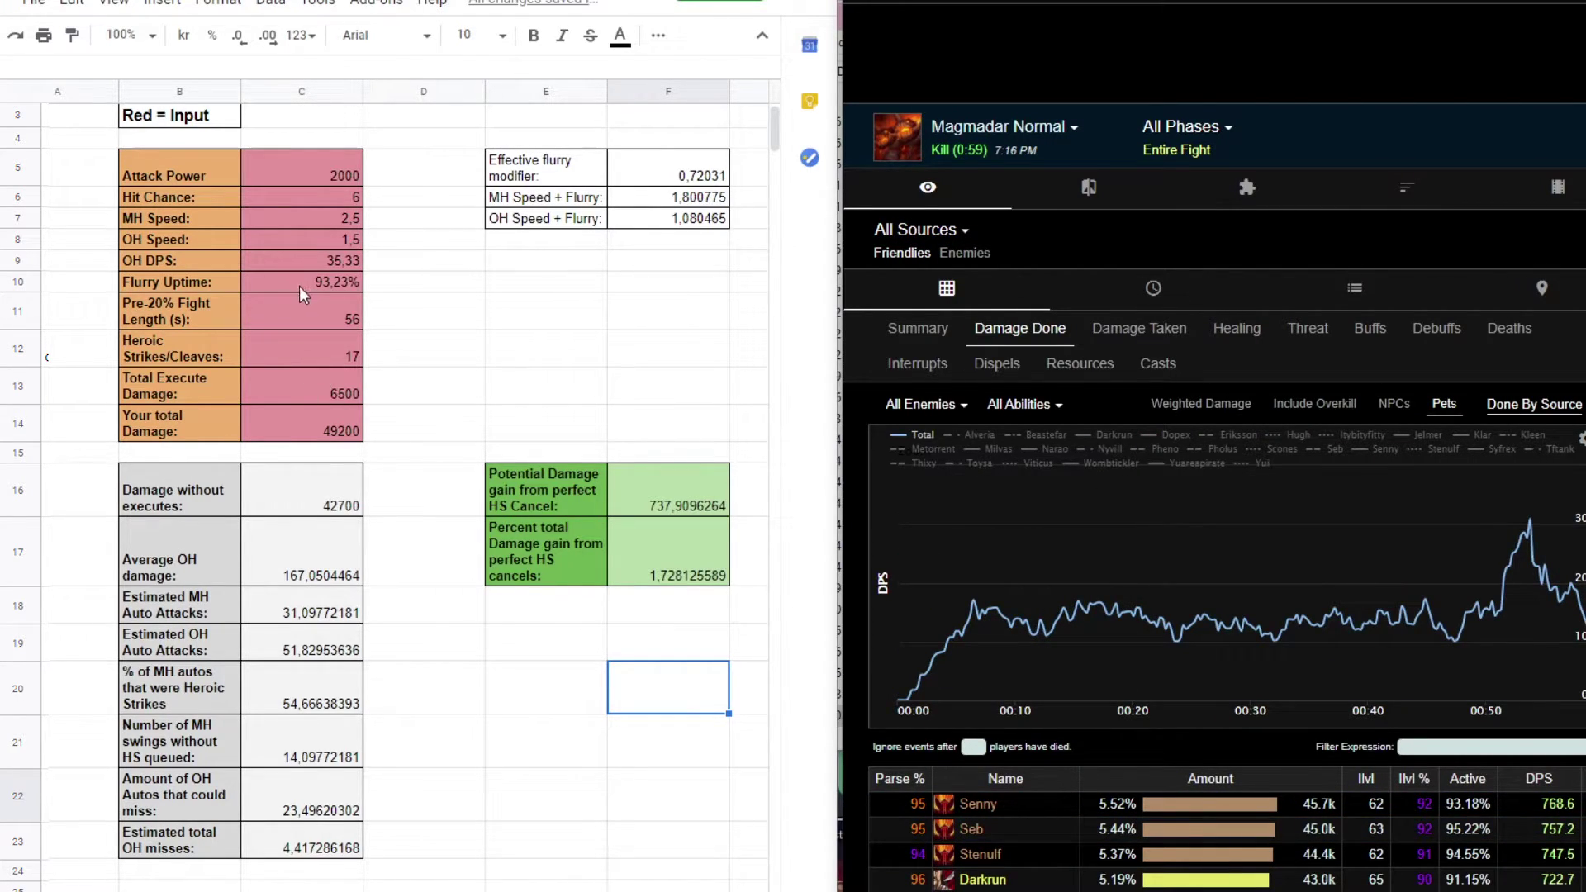
left_click_drag(299, 286, 334, 432)
key("Delete")
Enter 45000 total damage in C14 and 4900 execute damage in C13.
left_click(482, 359)
left_click(299, 417)
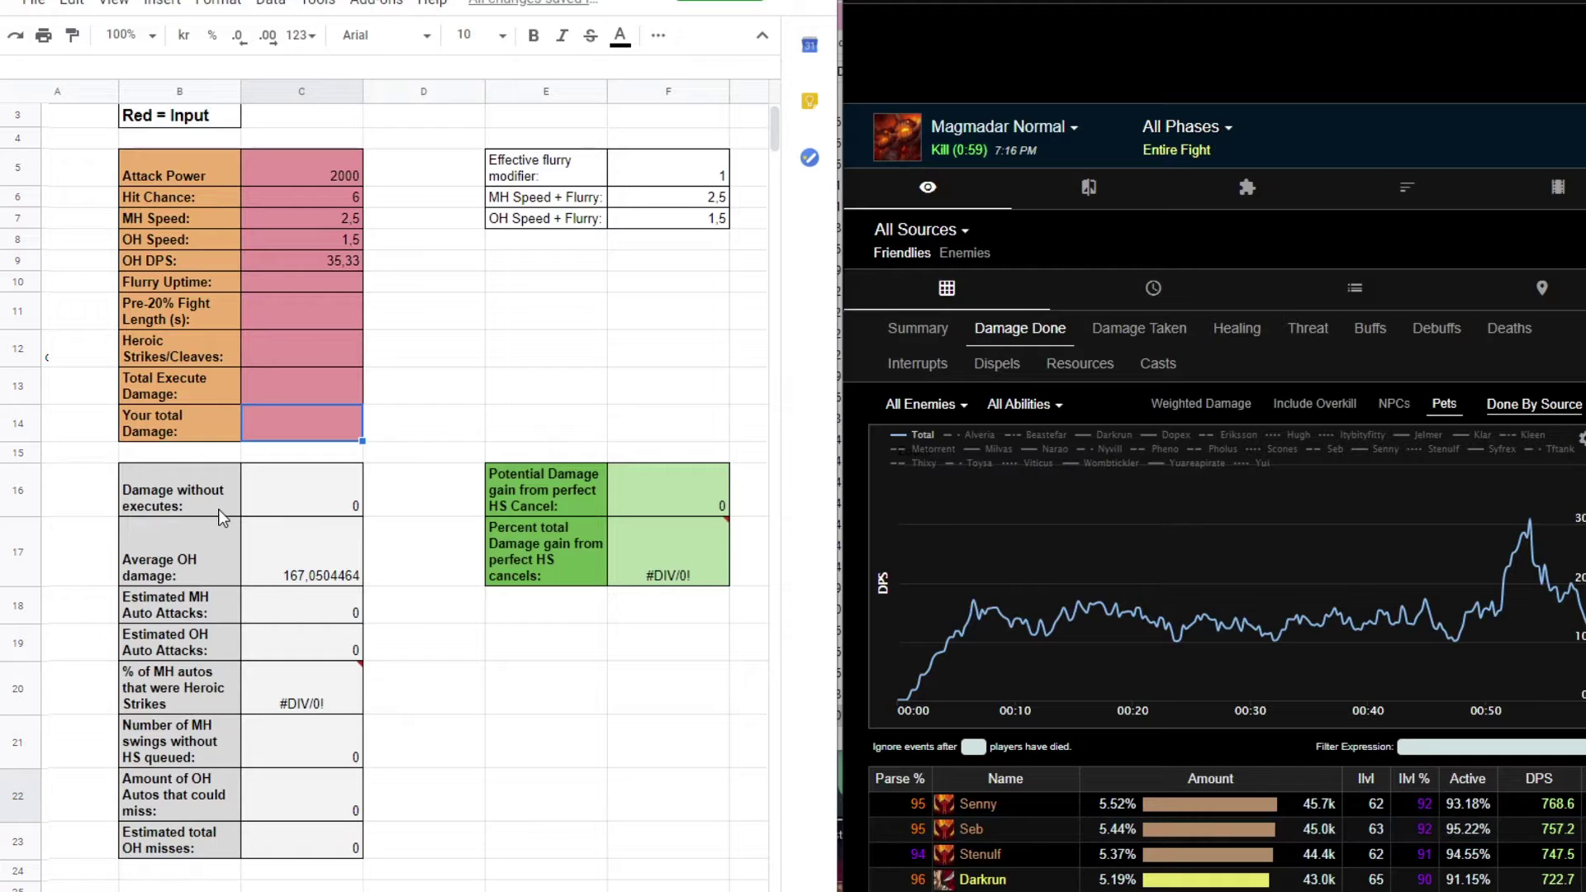
type("4500")
key("Up")
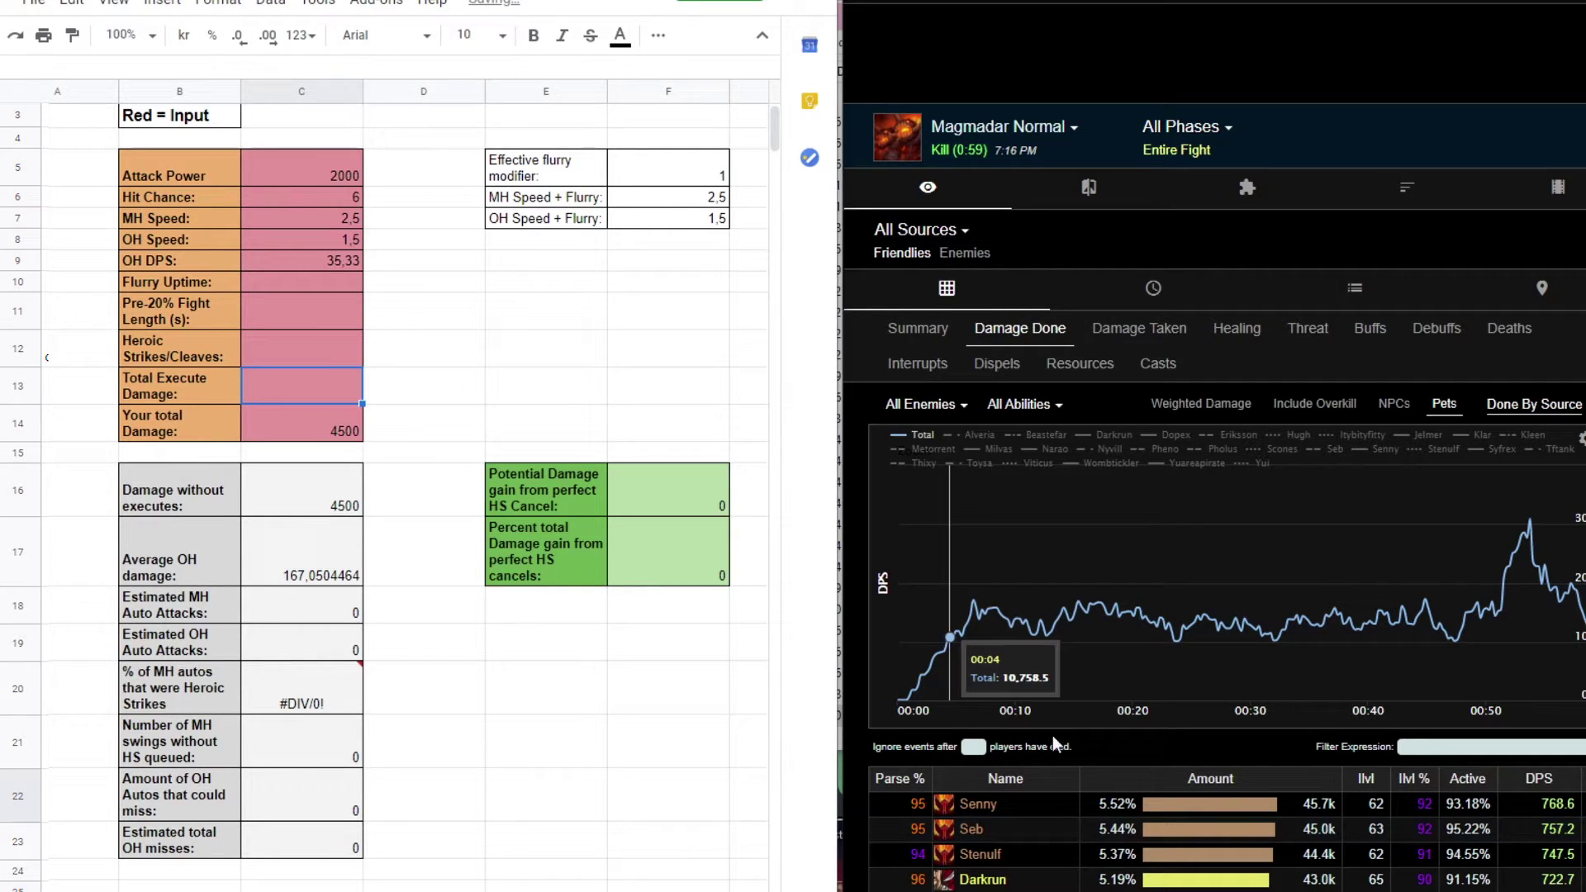
left_click(975, 831)
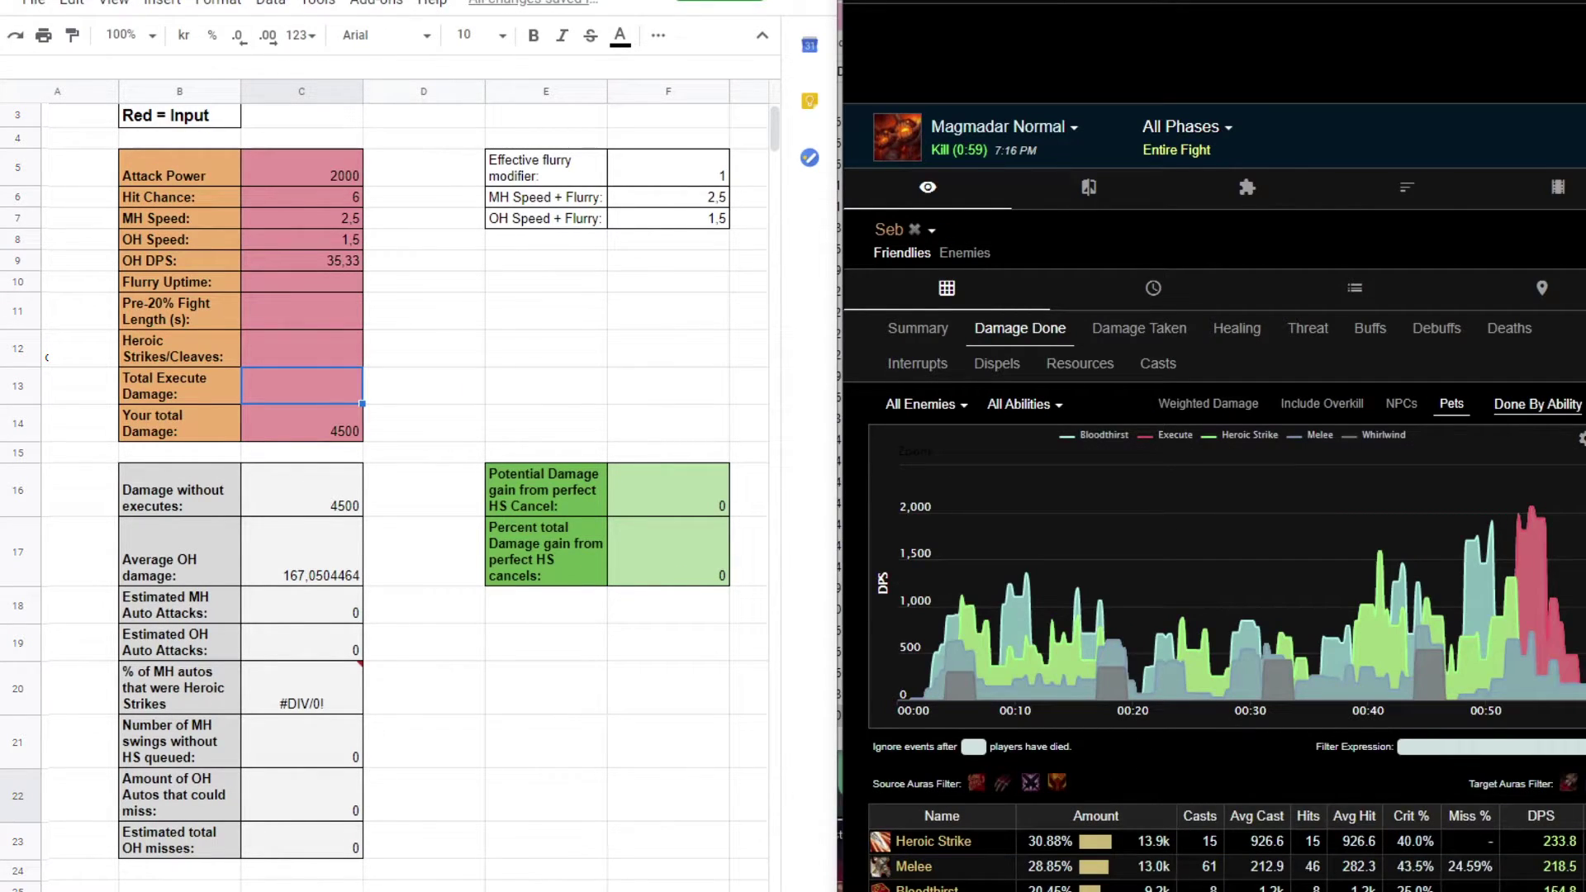
type("490")
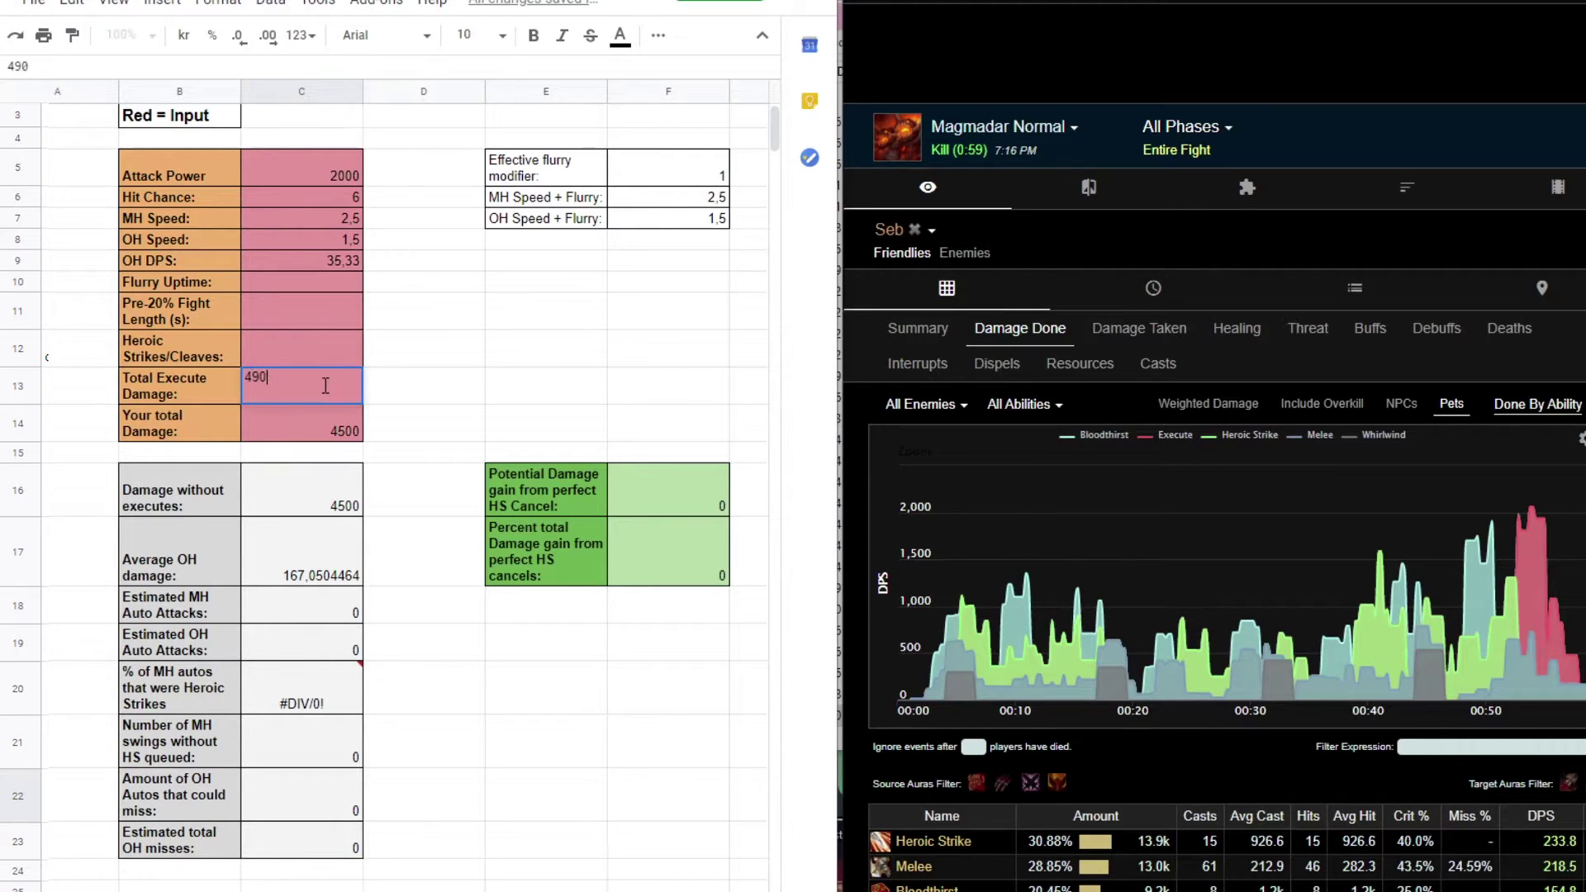
type("0")
key("Return")
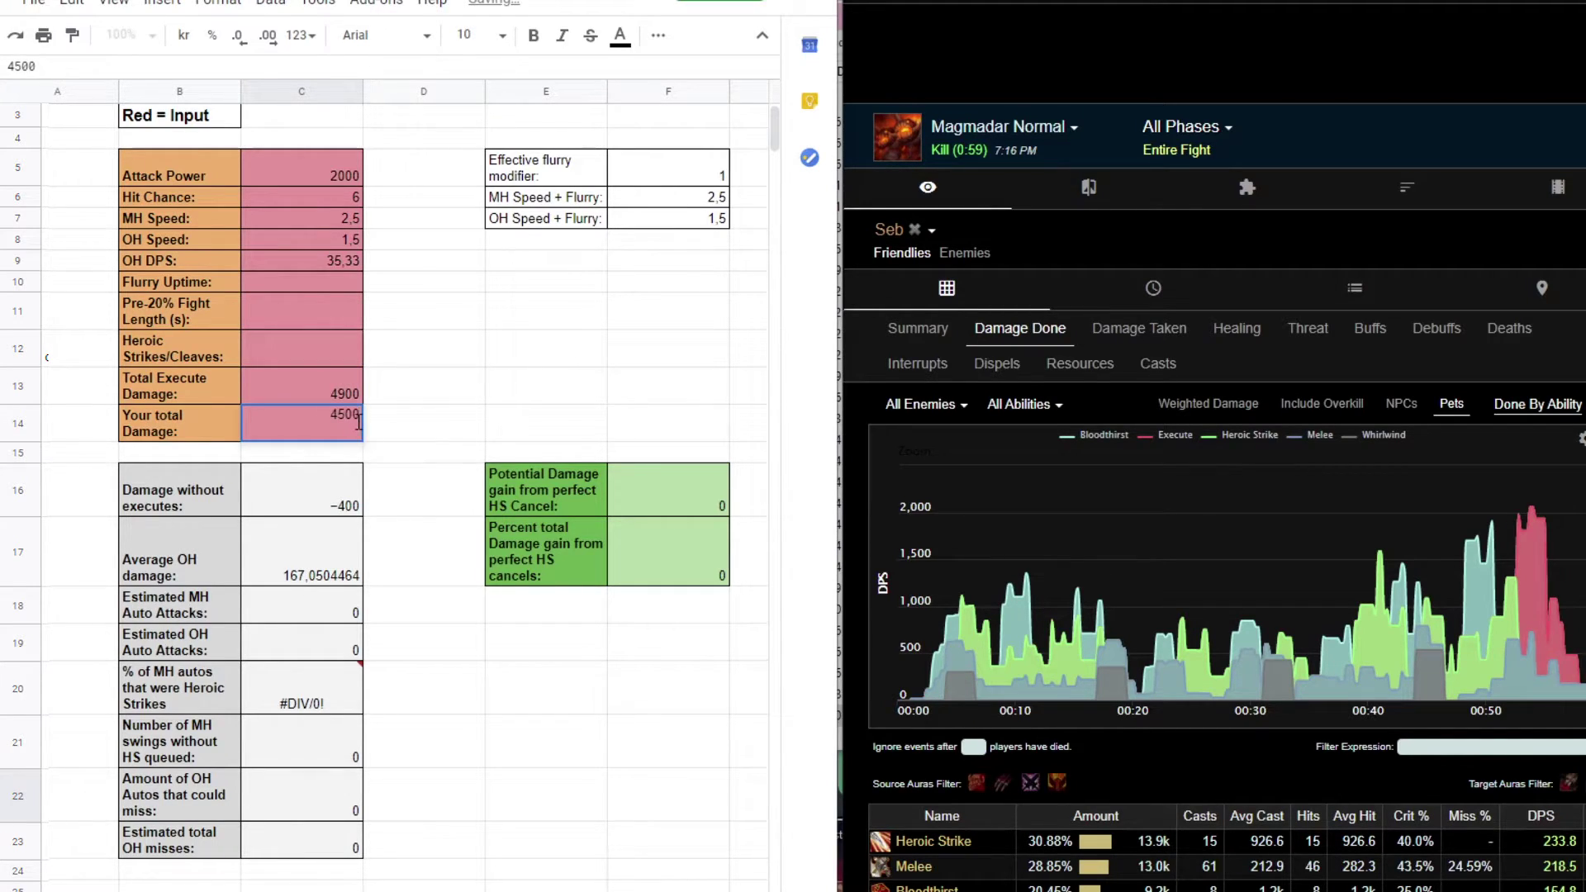
type("0")
key("Return")
Enter 15 Heroic Strikes in C12 and bring up the fight's map in the log.
left_click(297, 361)
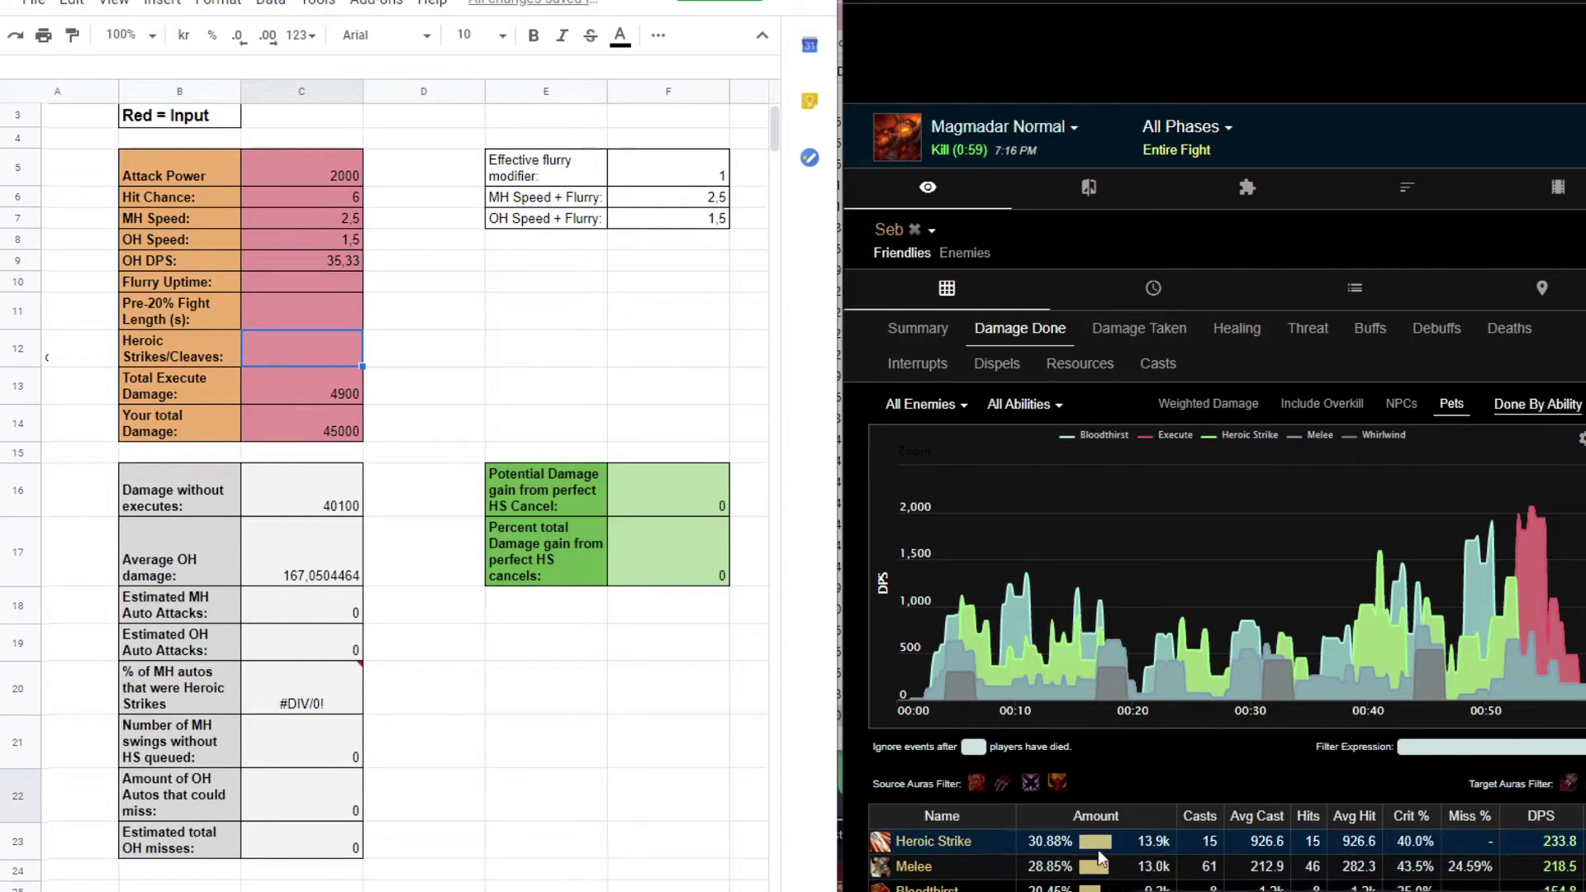
type("15")
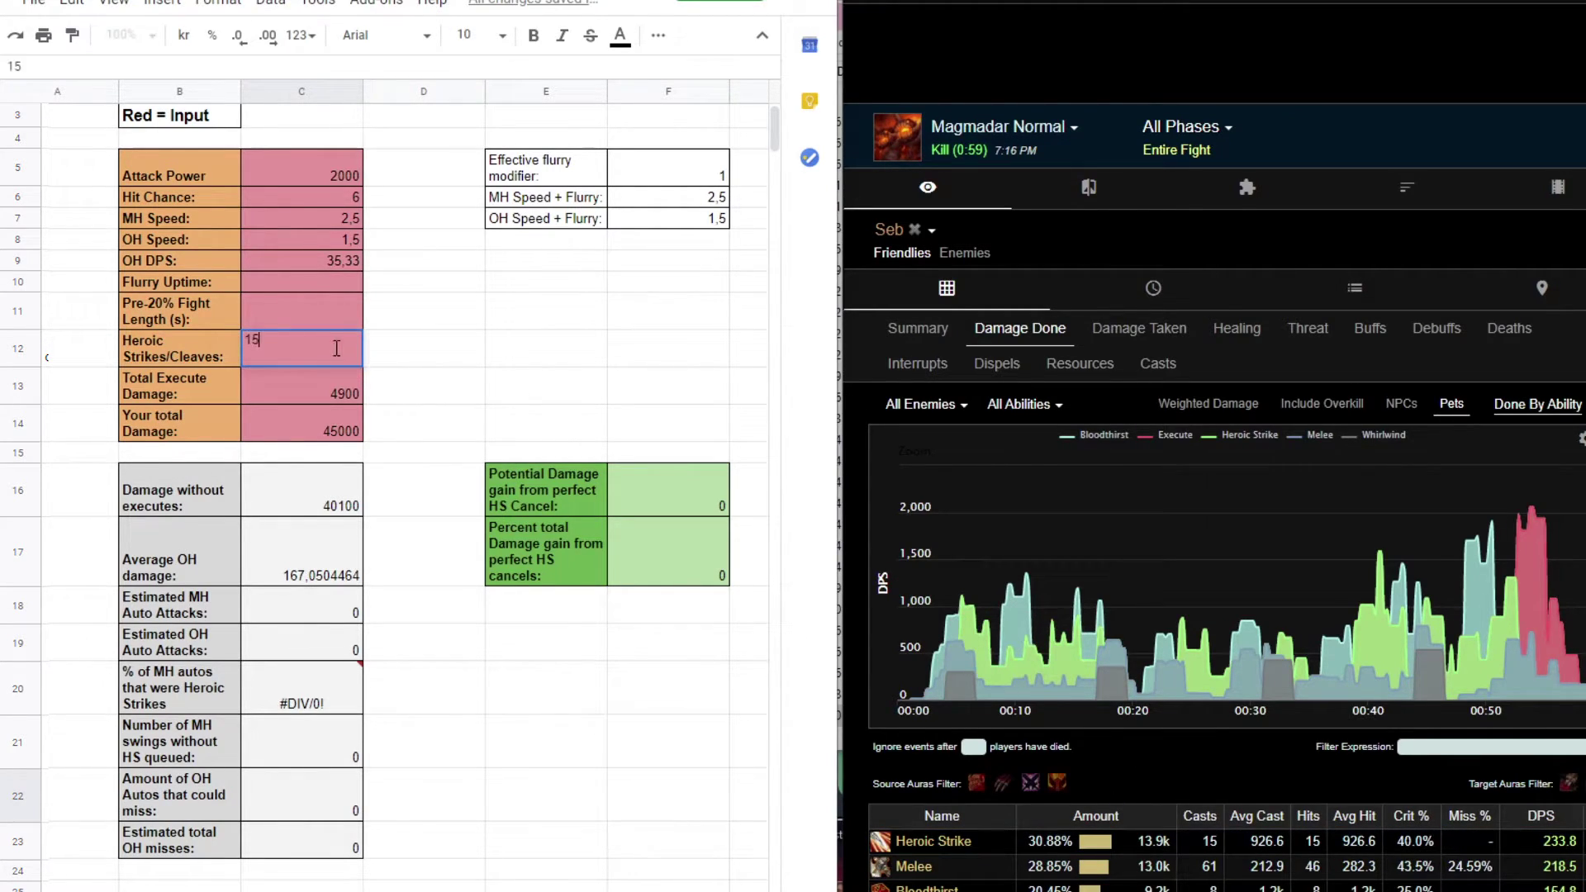
key("Tab")
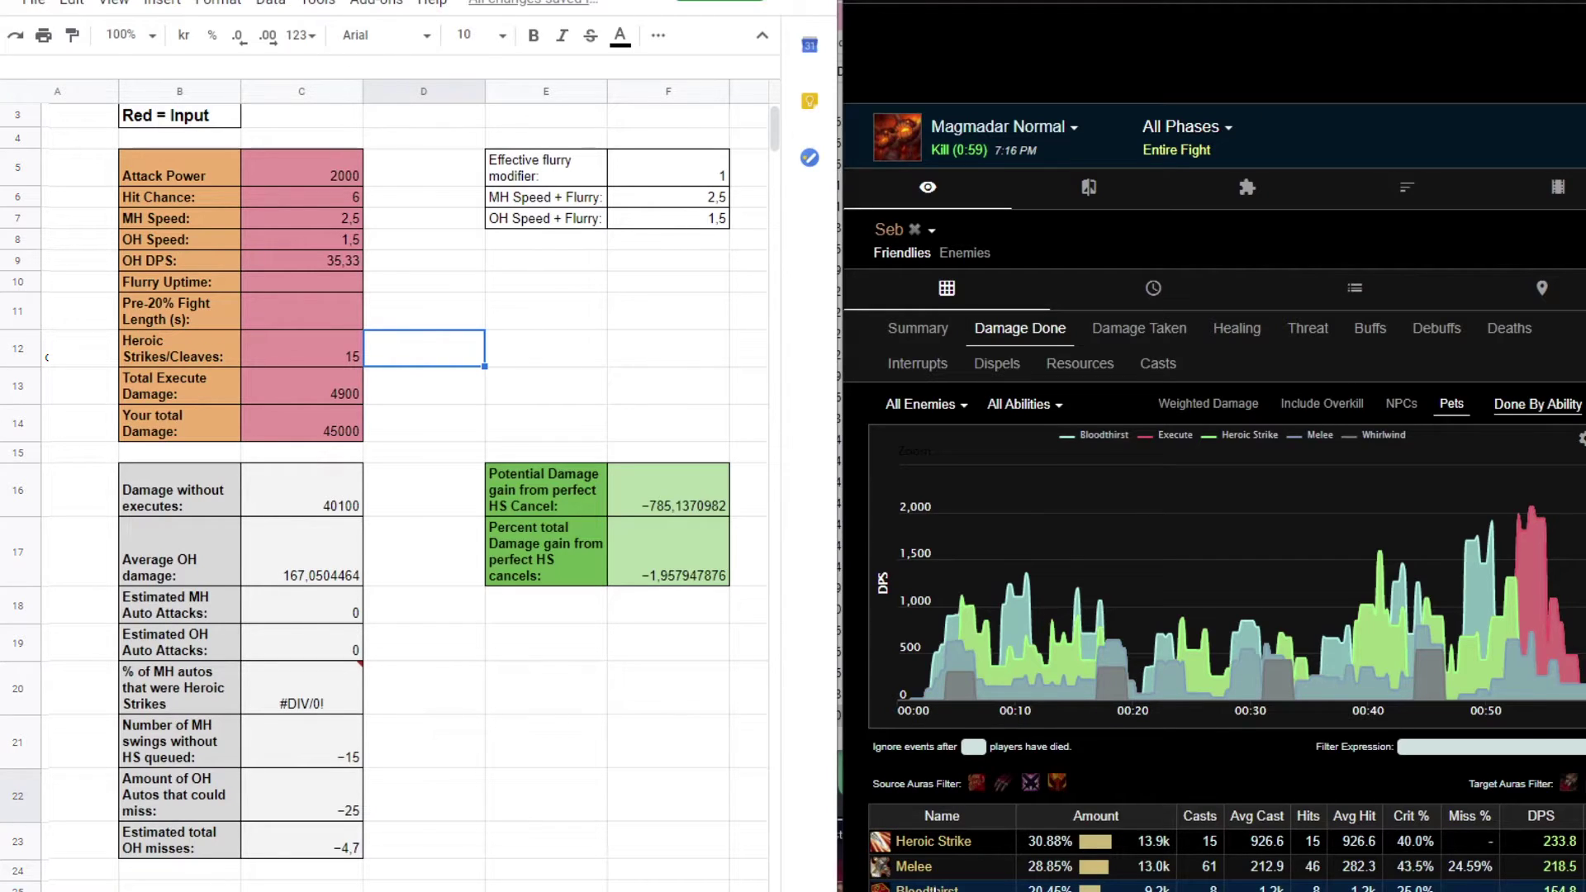
left_click(1558, 189)
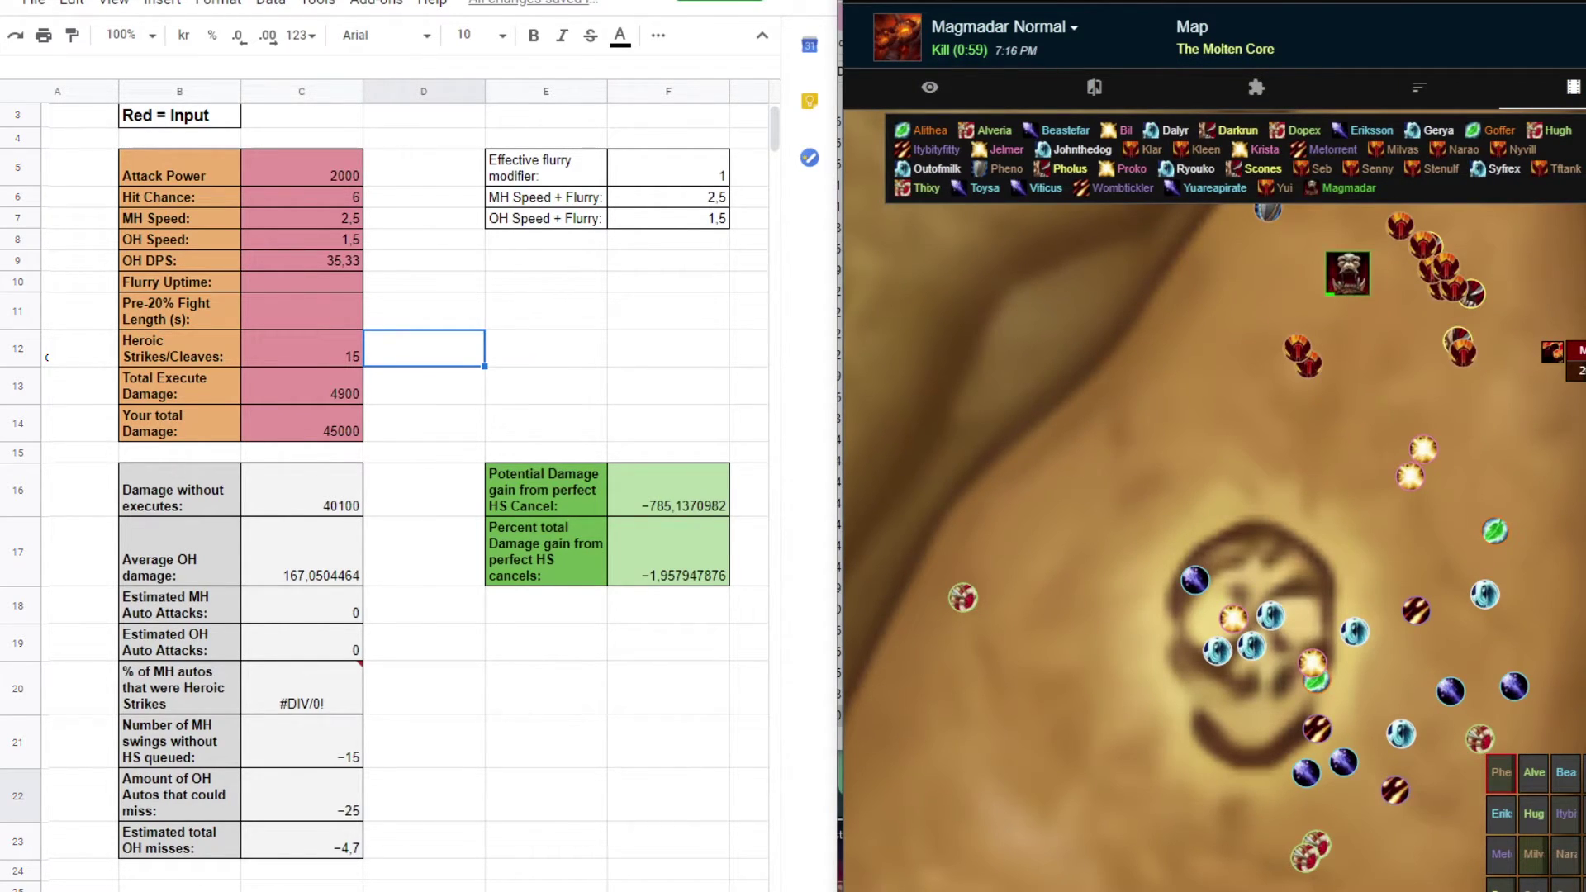
Set the pre-20% fight length in C11 to 51.
left_click(349, 313)
type("51")
key("Return")
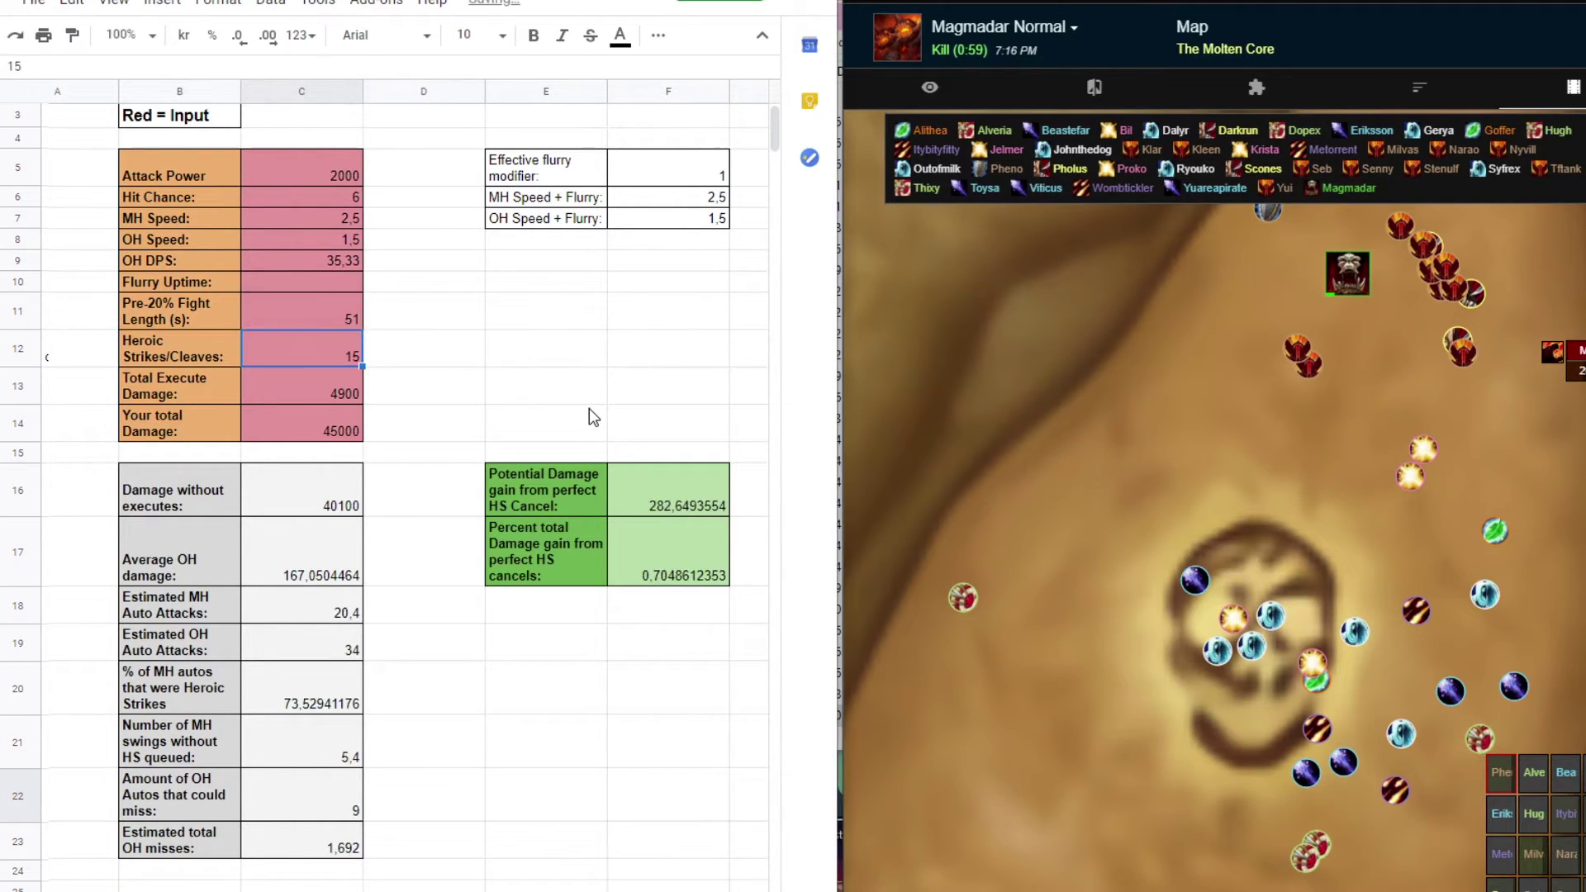
Start a 51/6 division in scratch cell E11.
left_click(561, 324)
type("51/")
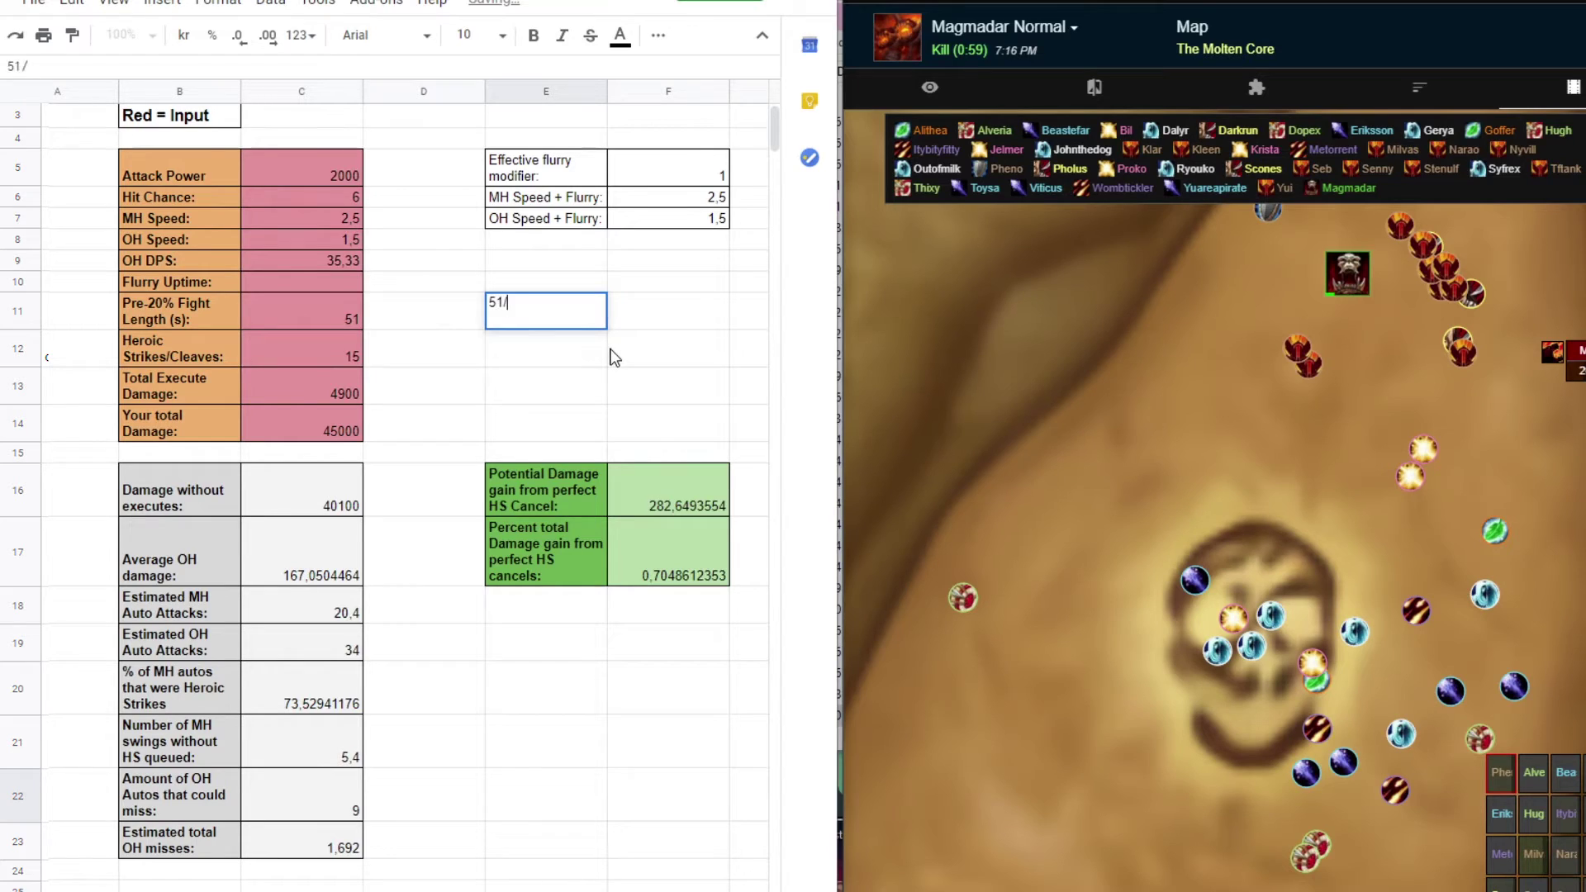
key("Tab")
left_click(561, 323)
key("Return")
double_click(567, 315)
type("6")
key("Return")
Fix E11 into the formula =51/6 so it computes 8,5.
double_click(531, 314)
key("Left")
key("Left")
key("Left")
key("shift+Left")
type("=")
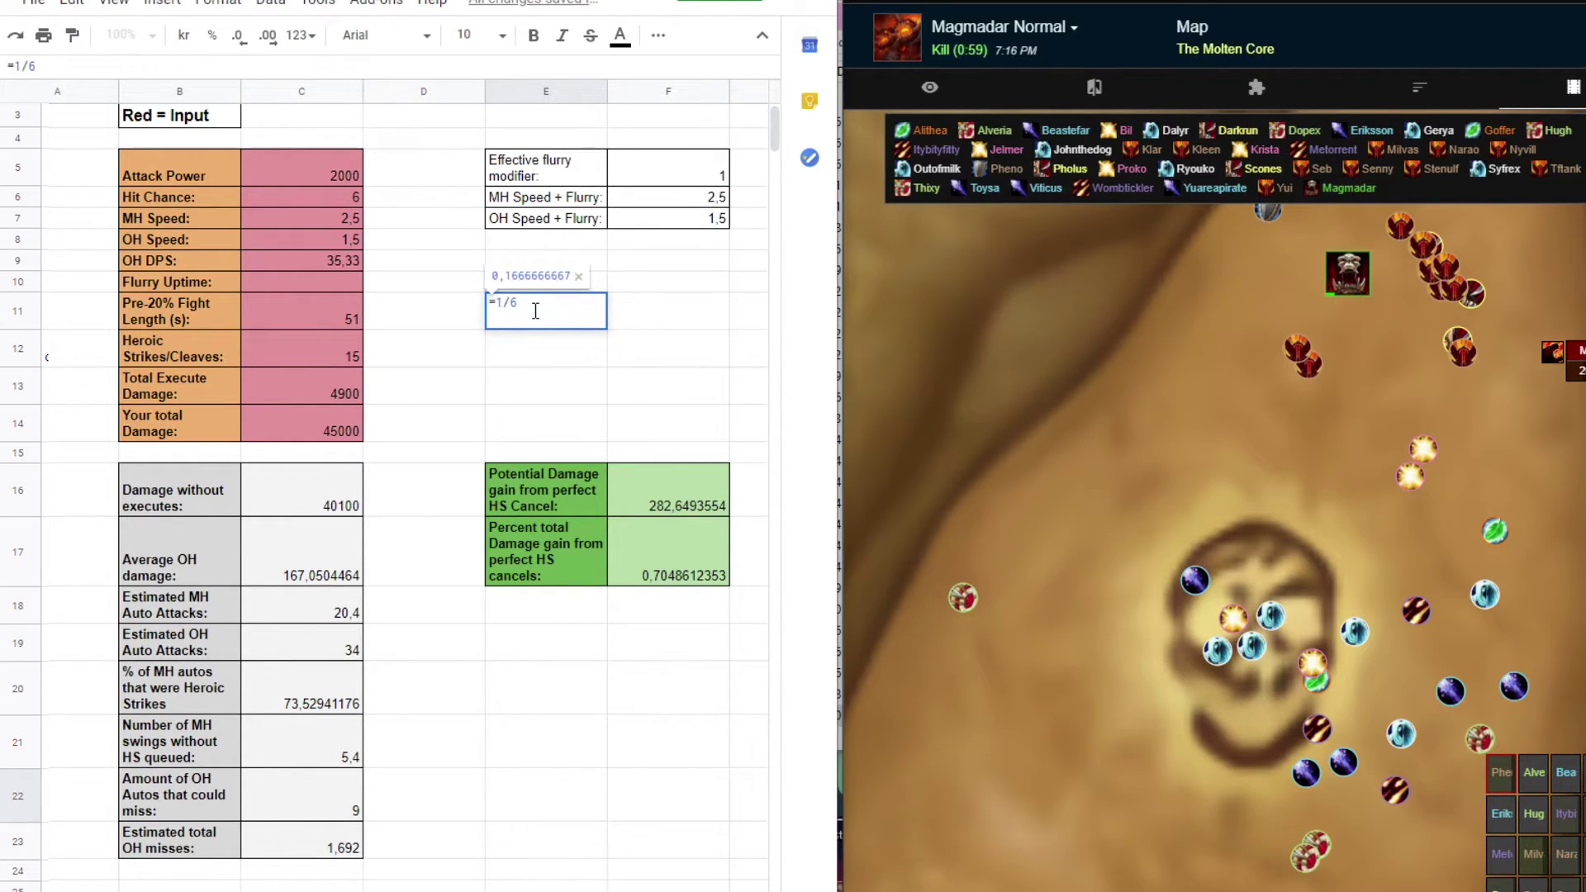
key("ctrl+a")
type("=51")
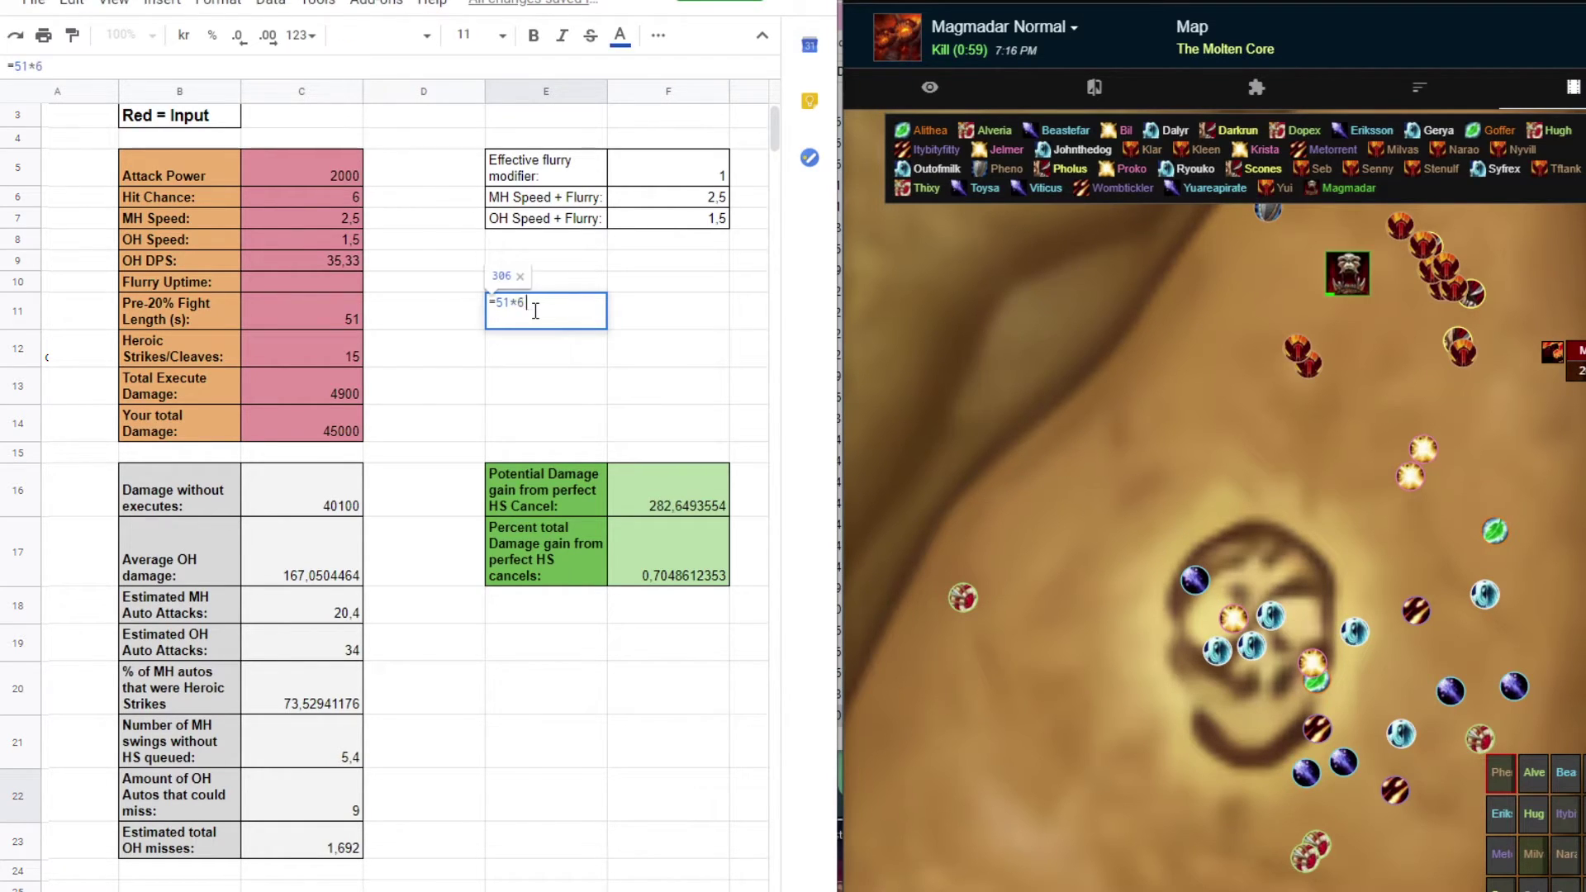
type("/6")
key("Return")
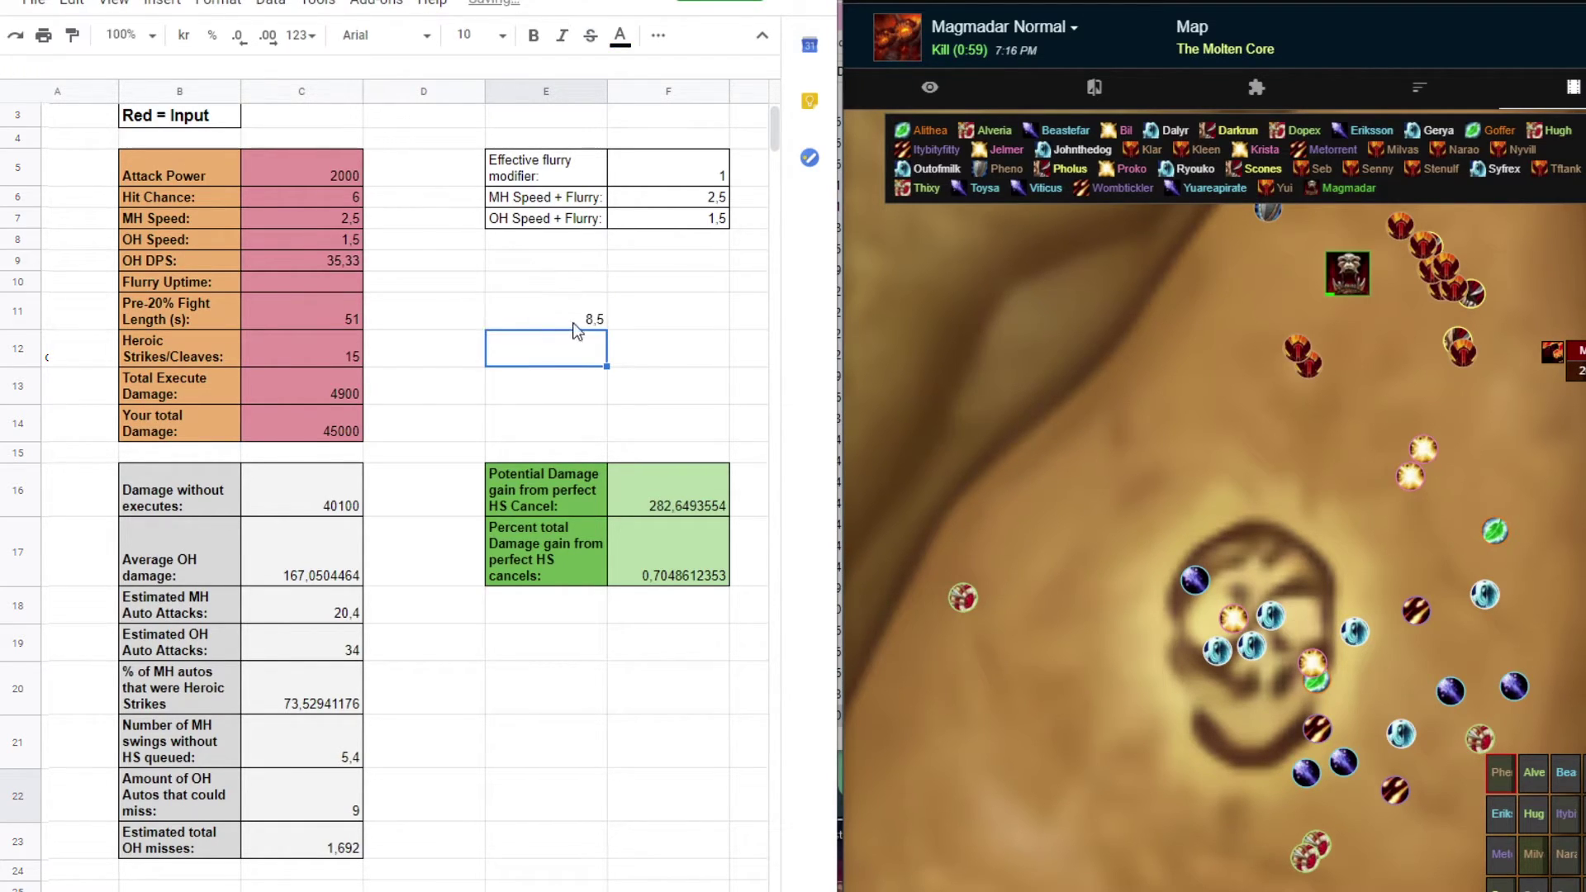
Load Magmadar Normal in the log, select E11:F11, and show Buffs with Flurry at 76.97%.
left_click(1000, 29)
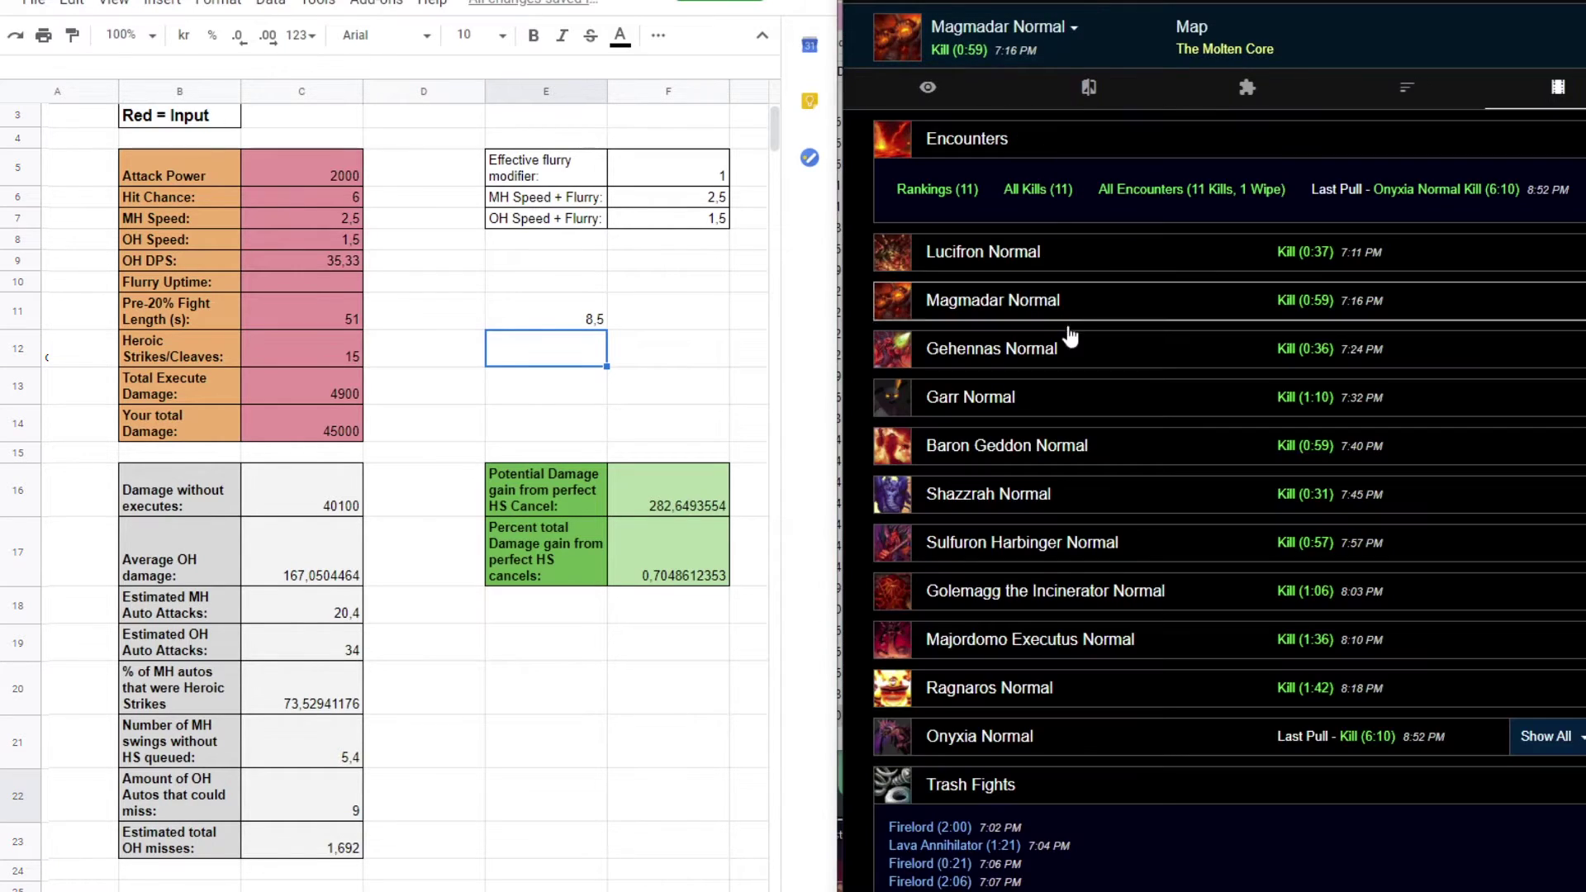
left_click(1022, 307)
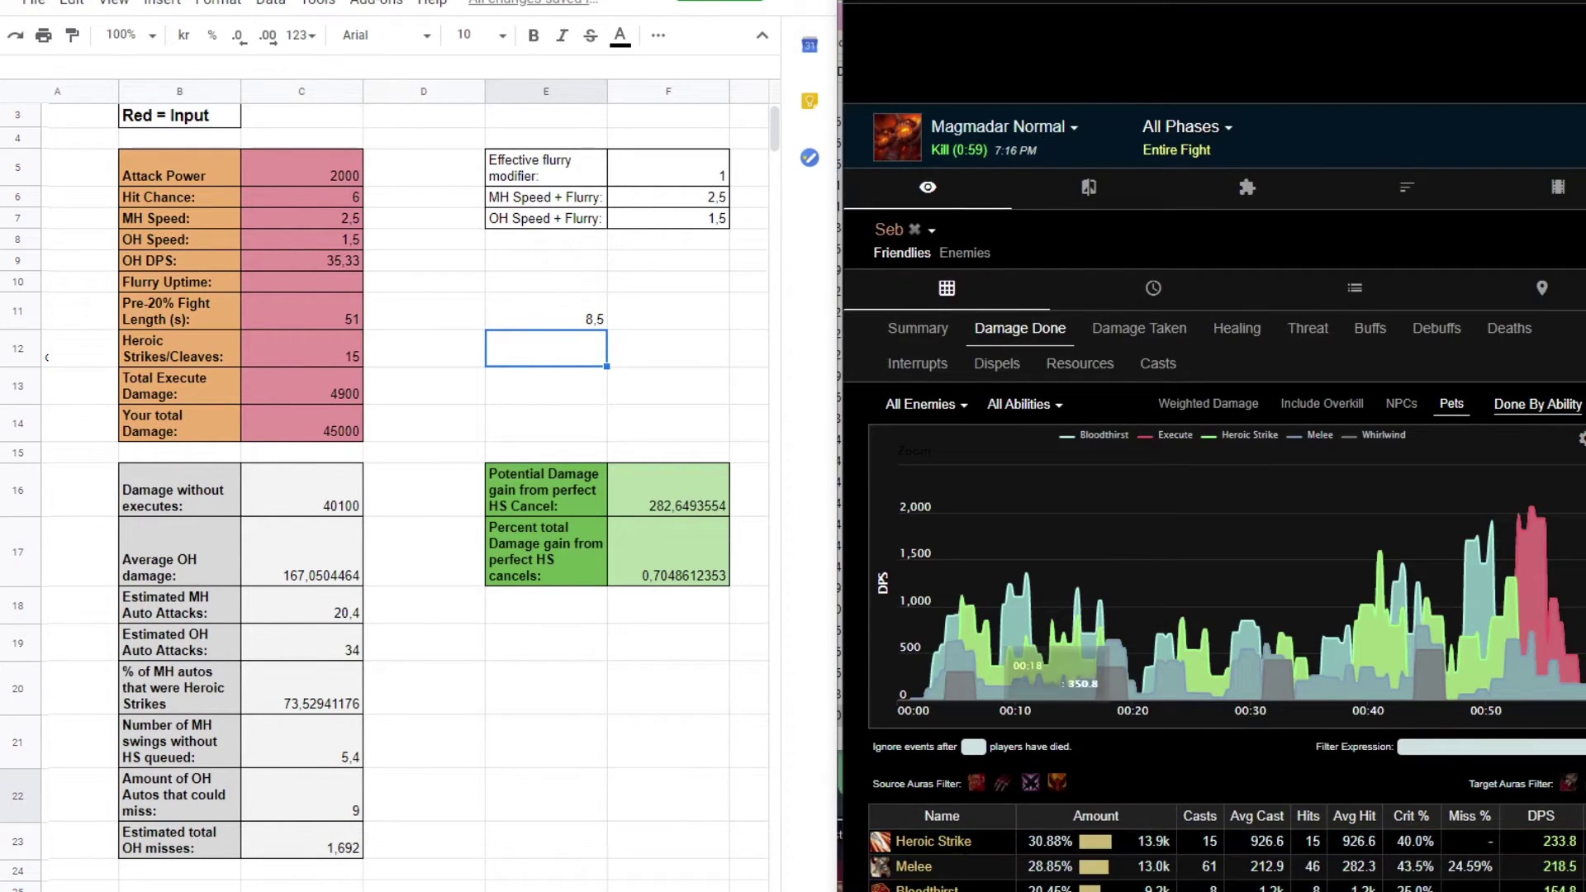
left_click(531, 312)
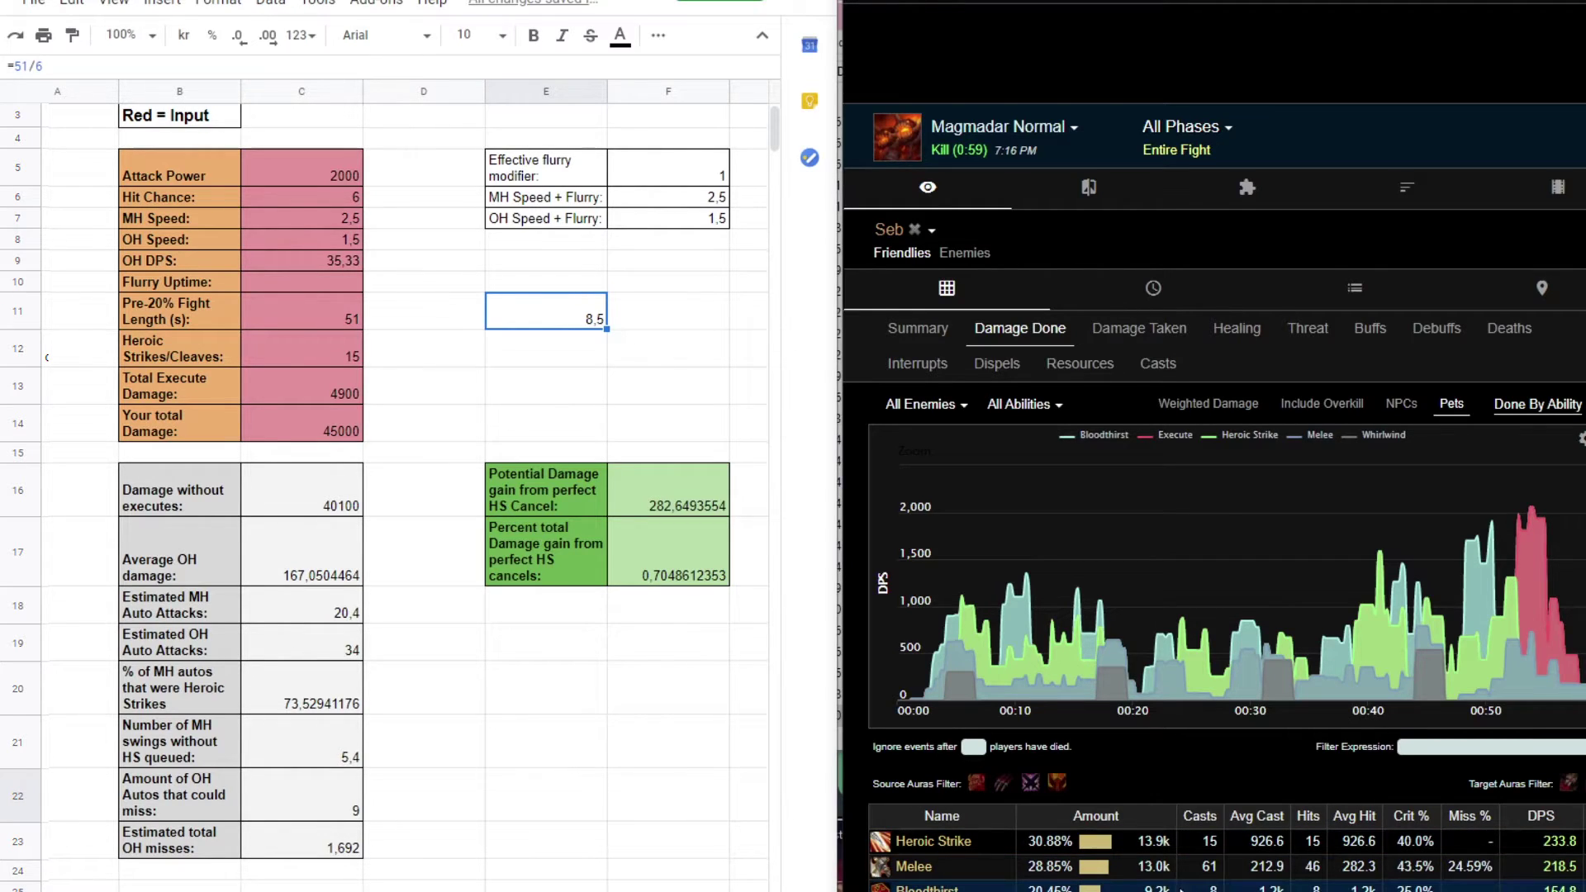
left_click(617, 308)
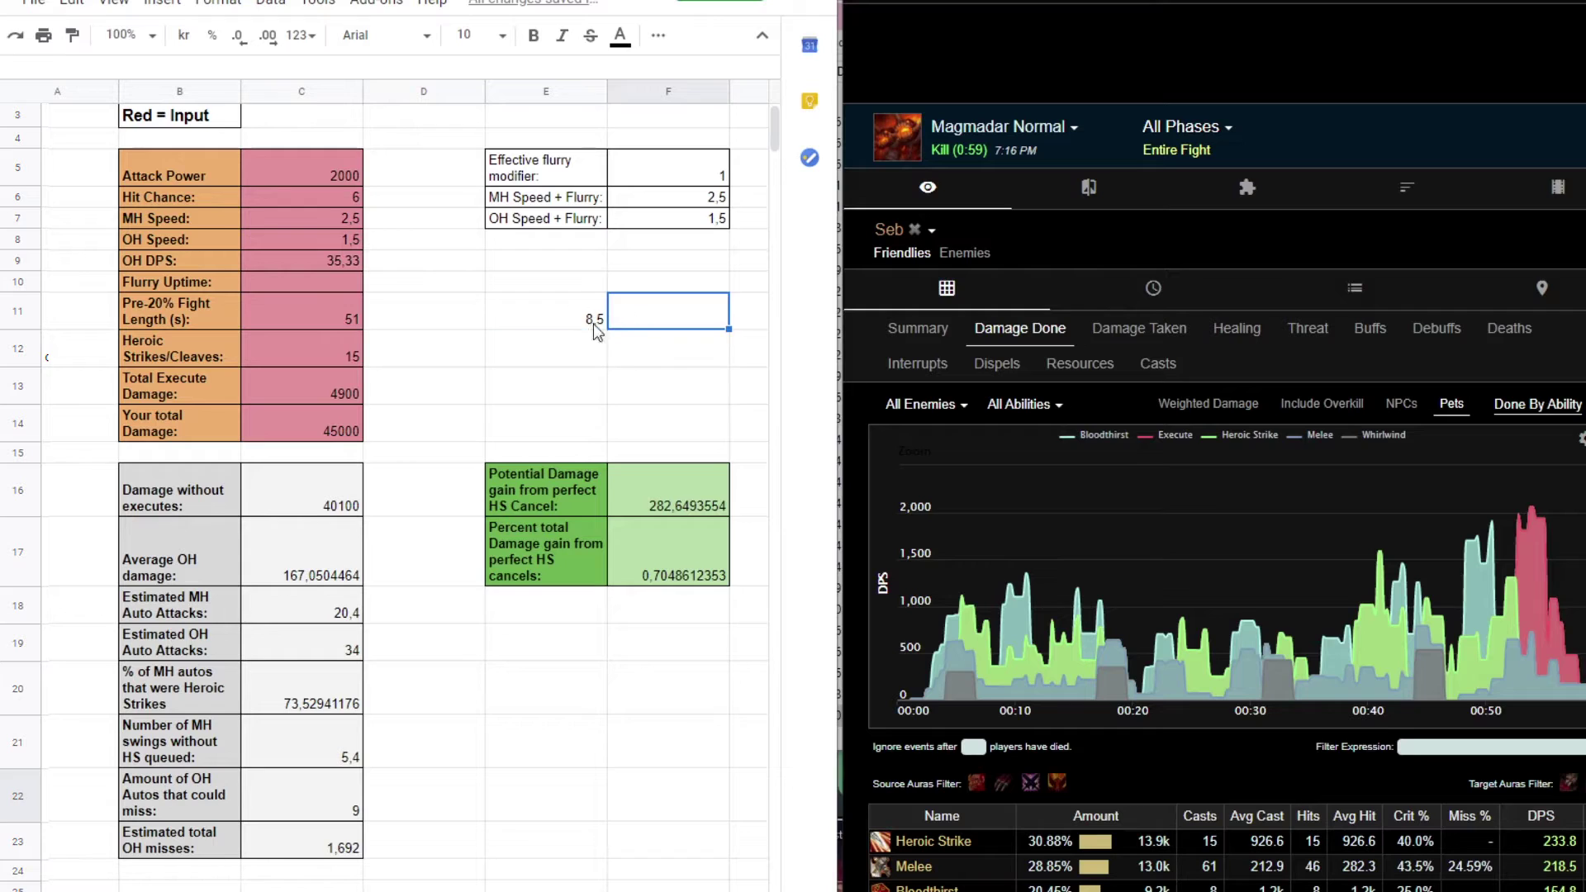
left_click_drag(594, 323, 619, 326)
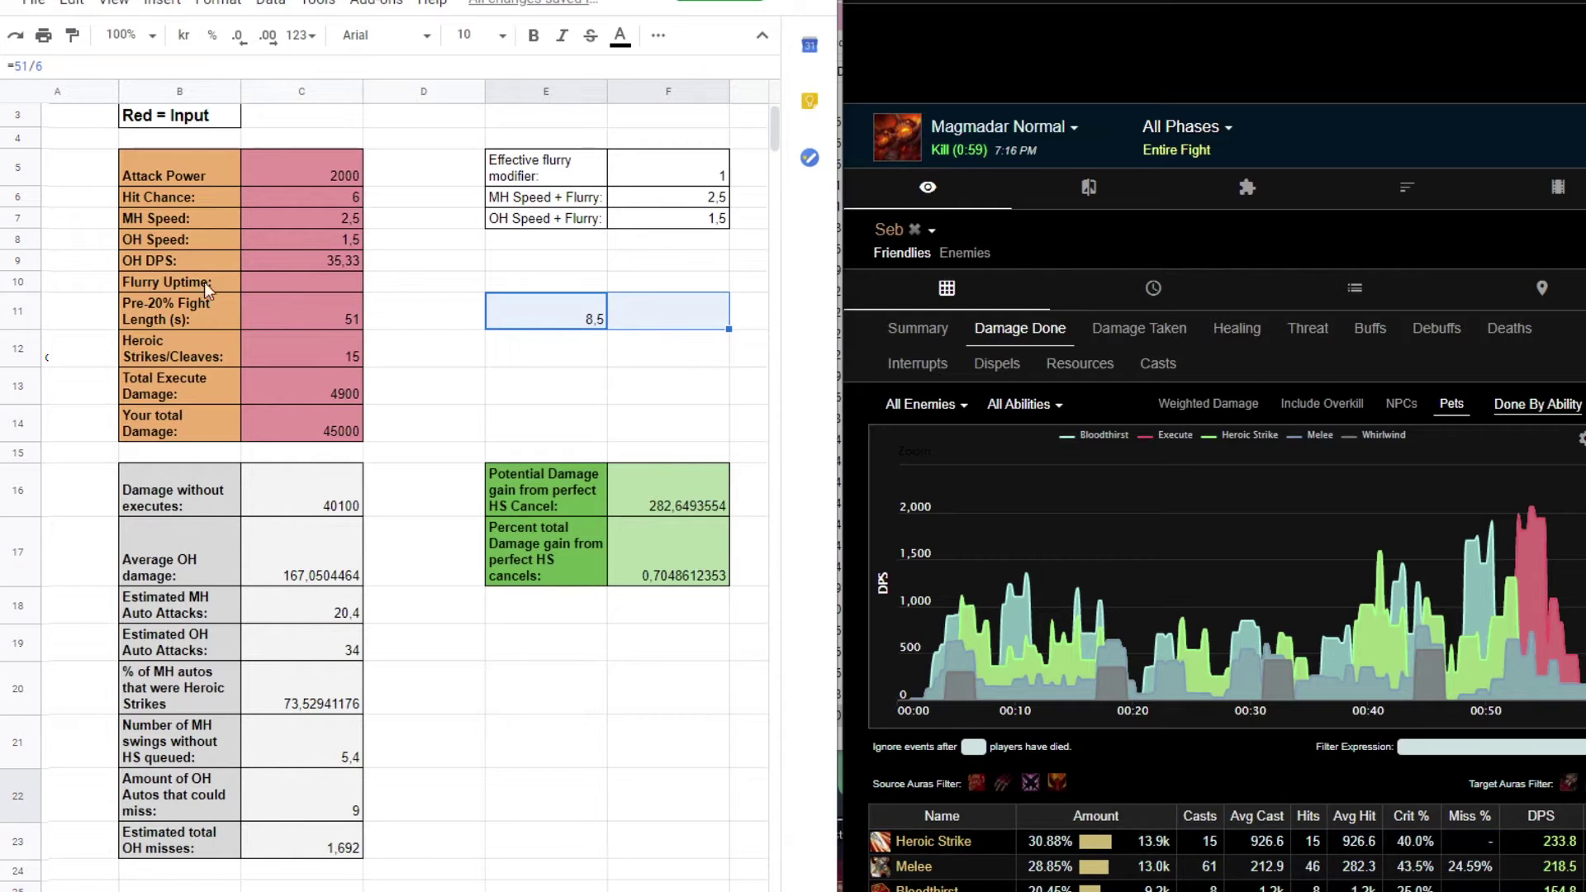
left_click(1367, 347)
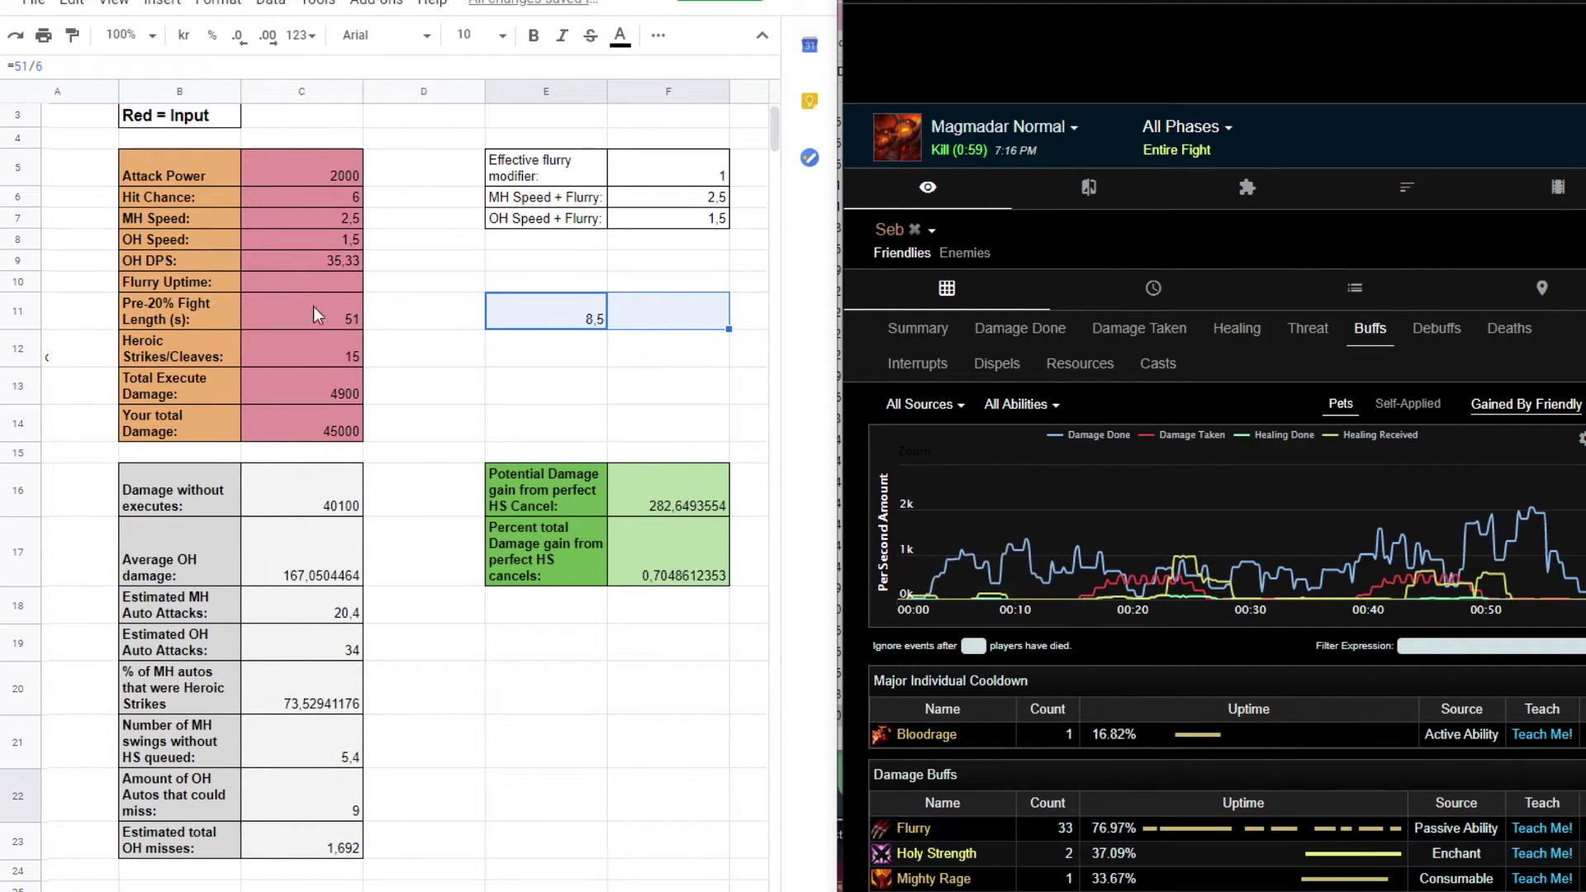
Enter 76,97 as the Flurry Uptime in C10.
left_click(305, 283)
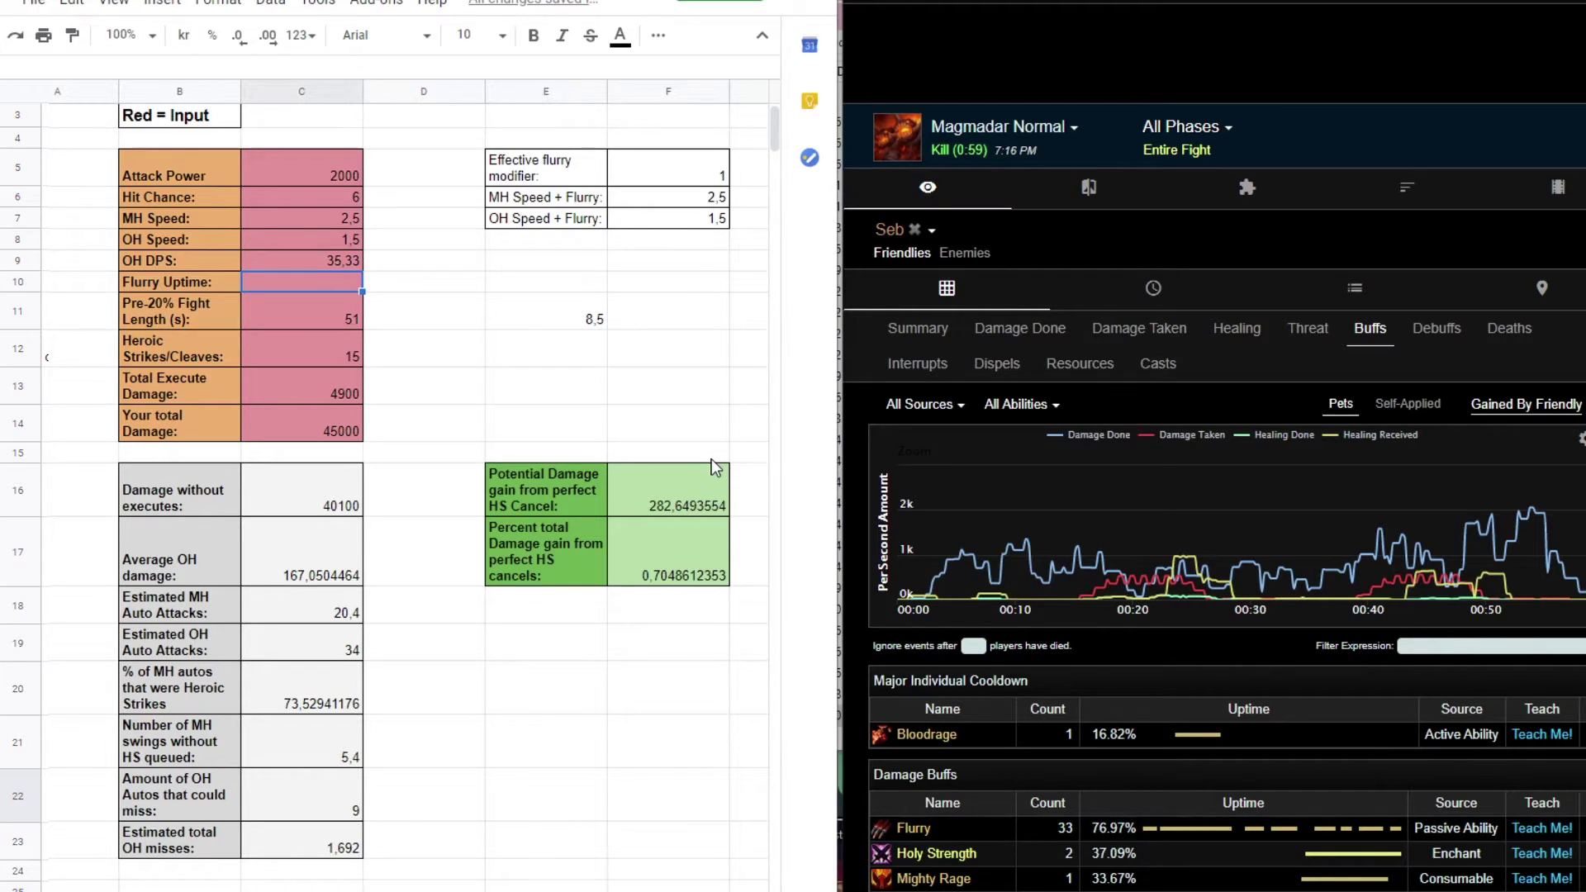
type("76,97")
key("Return")
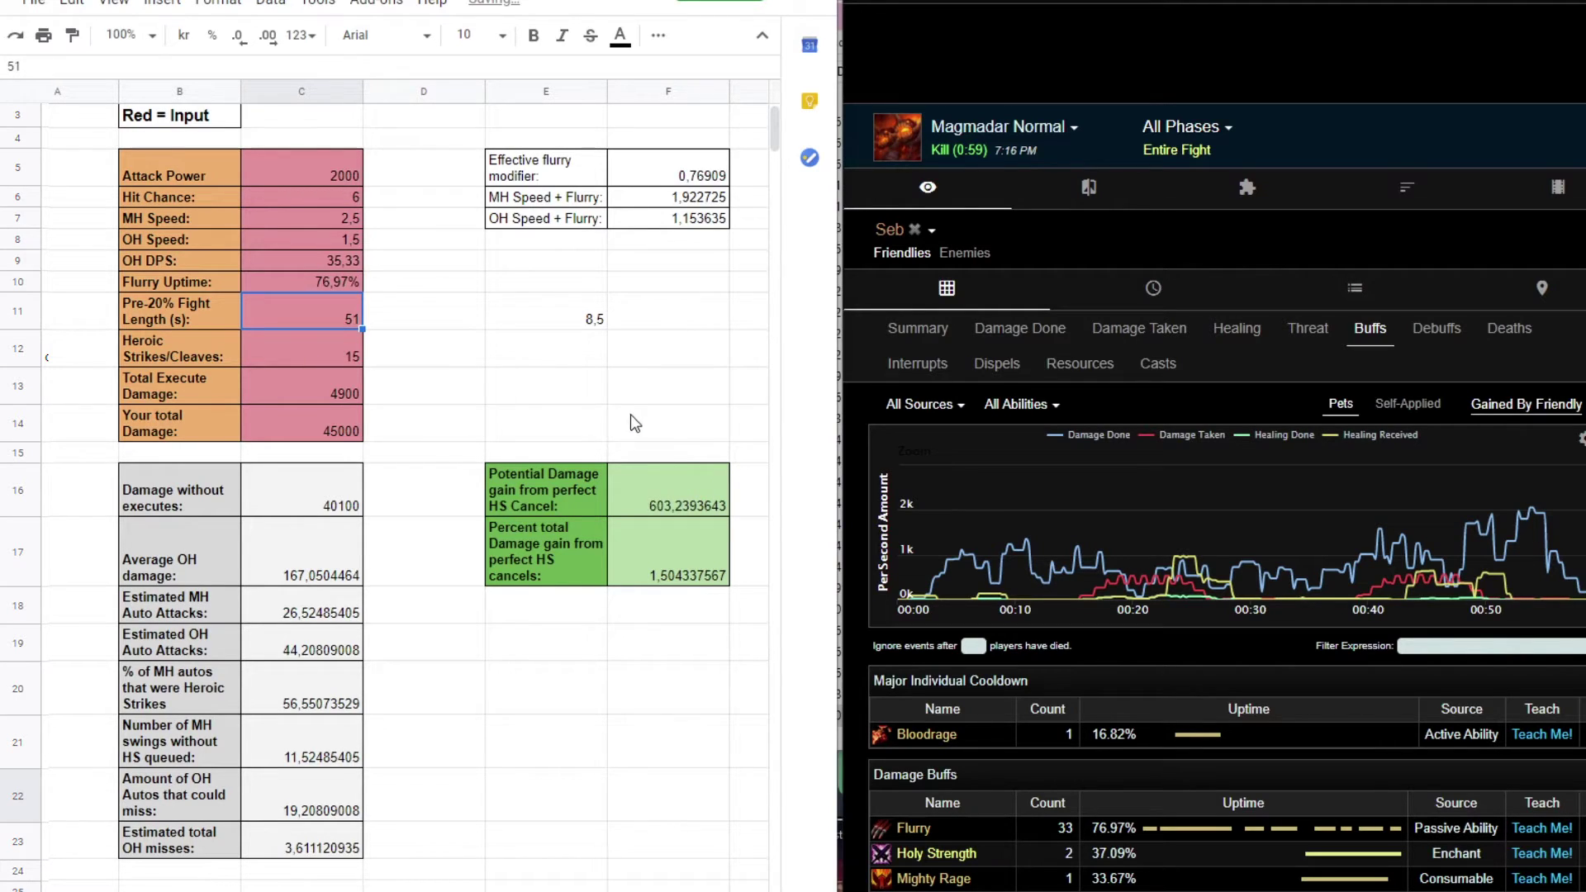
Check the recalculated 603.24 damage gain (1.50%) and highlight the whole calculator block.
left_click(664, 603)
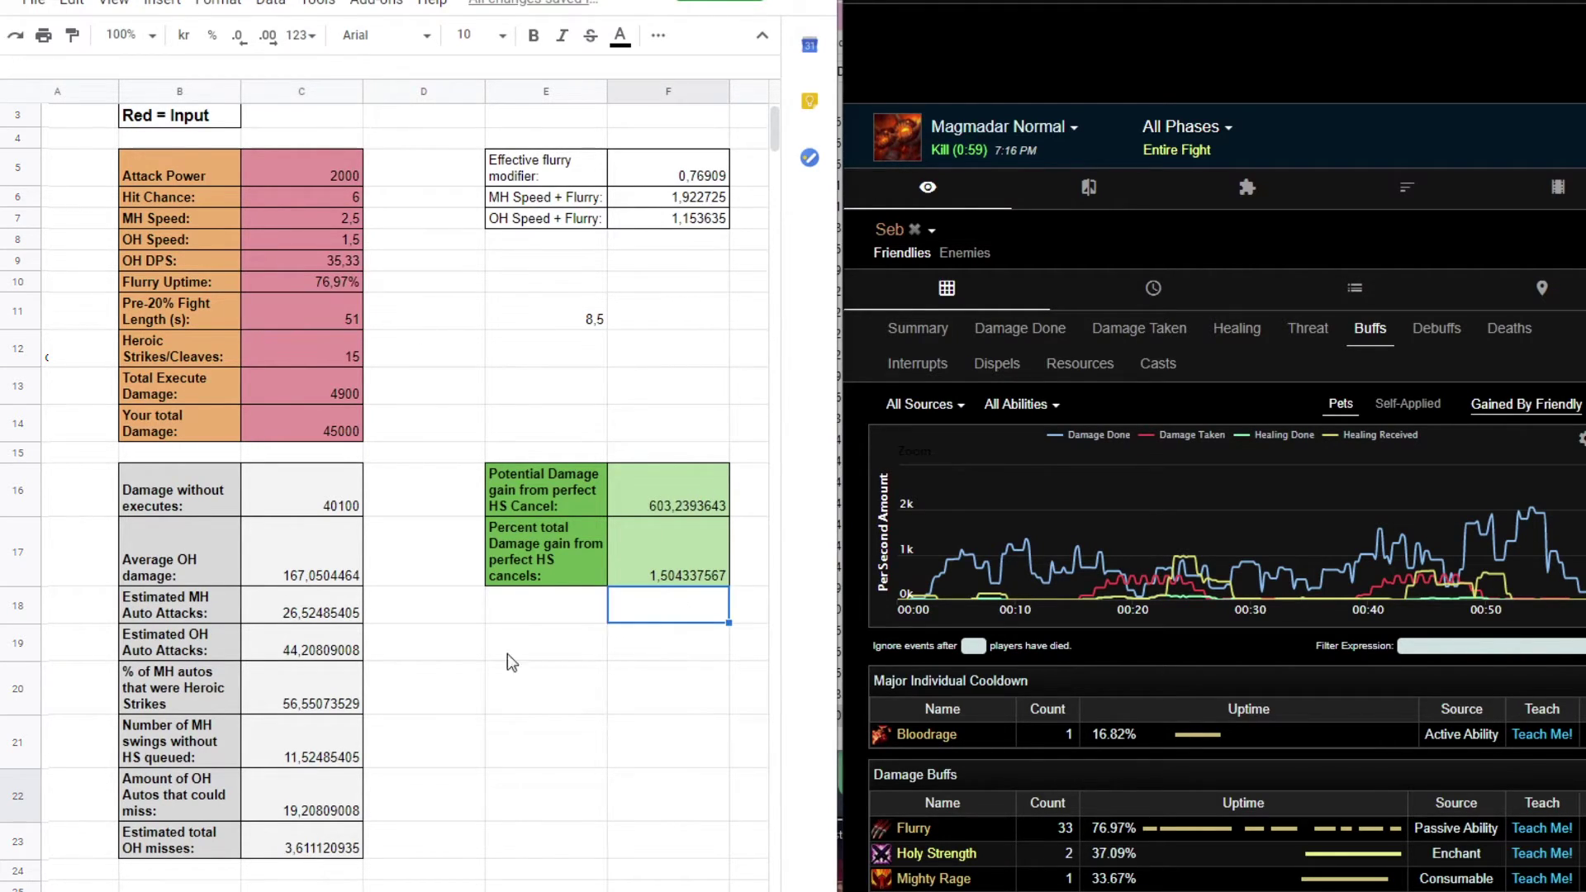
left_click(654, 578)
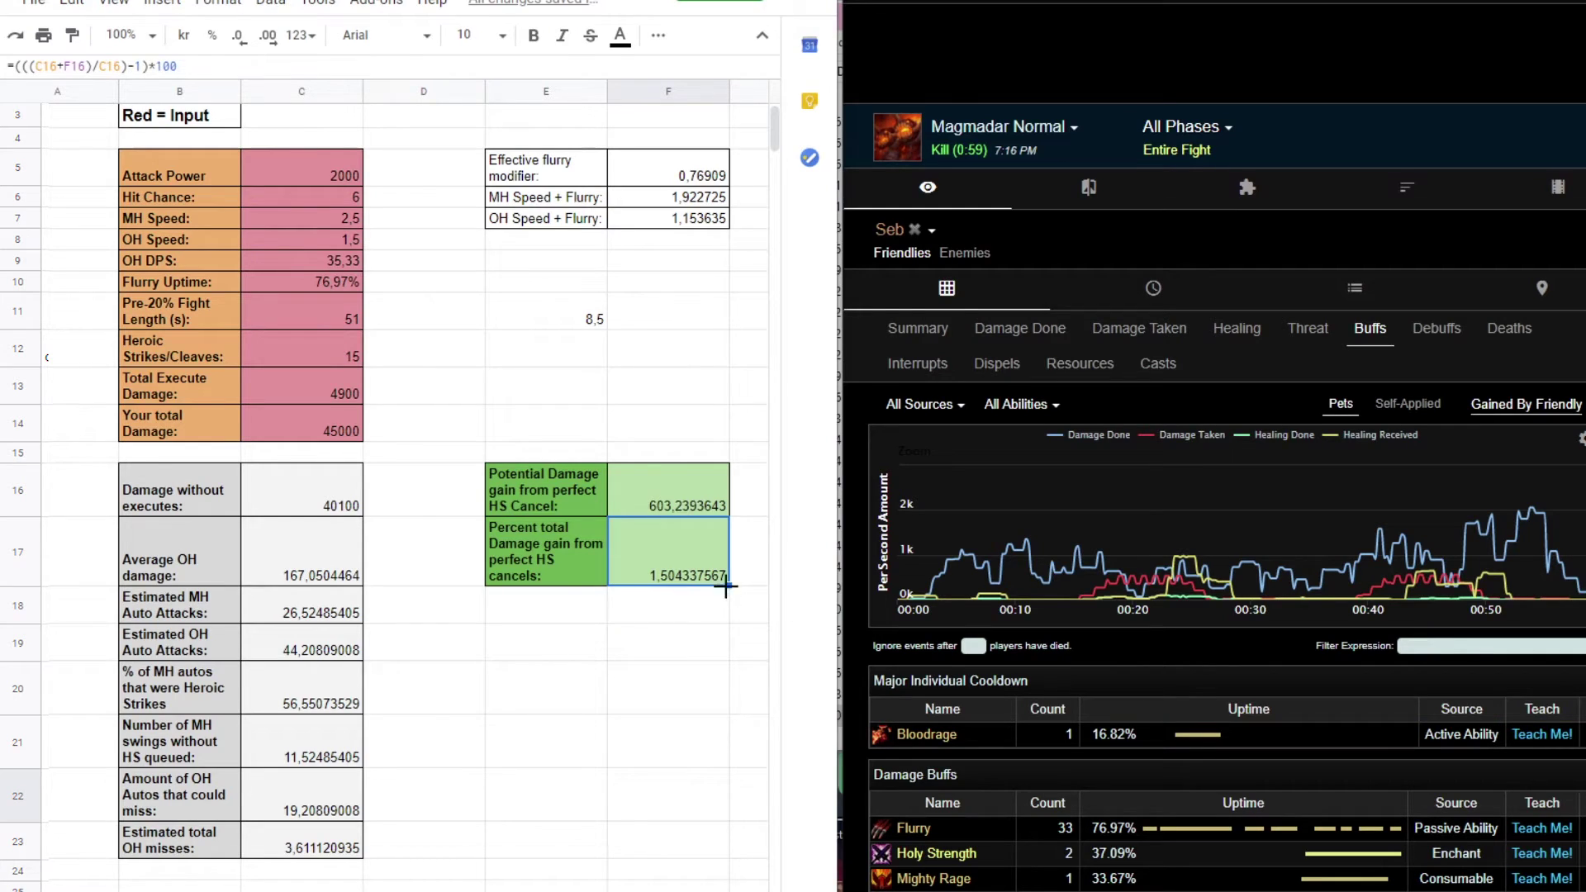
left_click(708, 498)
left_click(678, 286)
left_click(581, 673)
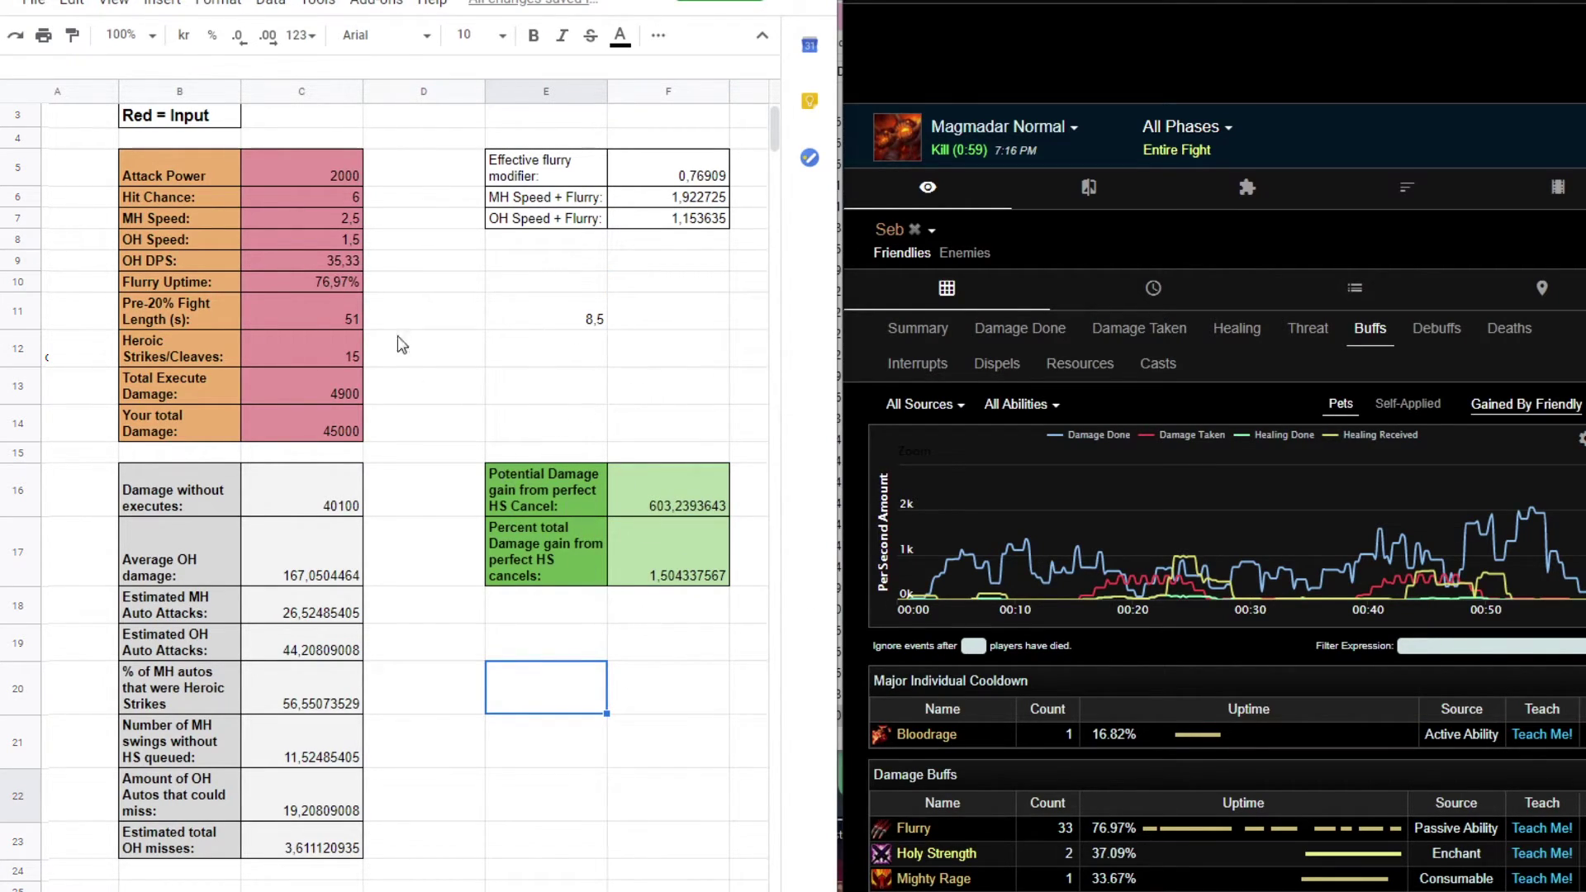
left_click_drag(83, 138, 710, 875)
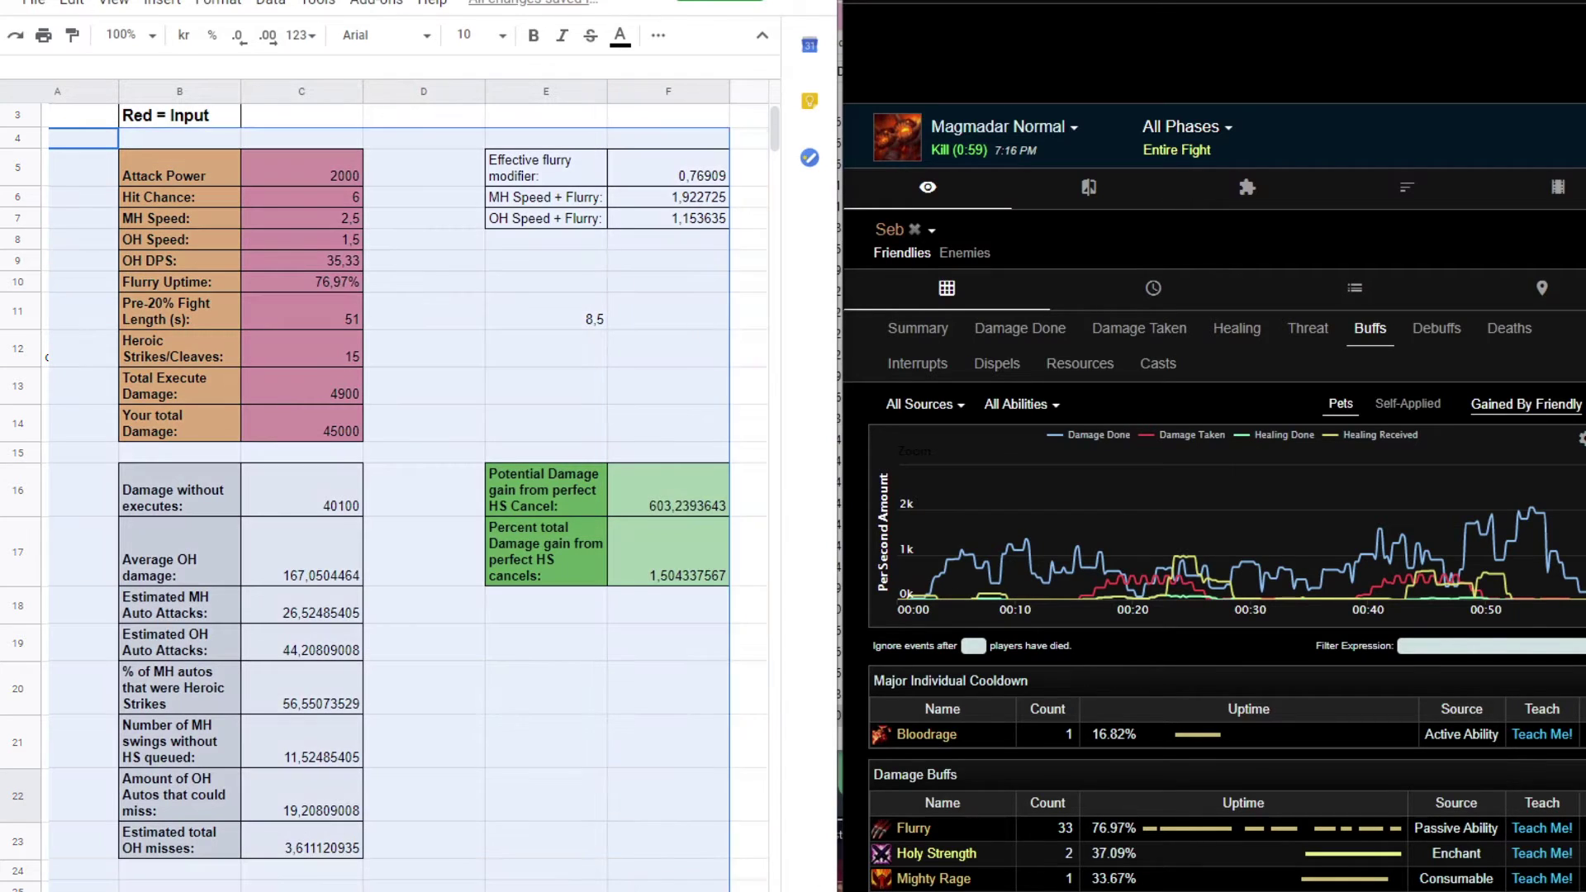
left_click(629, 310)
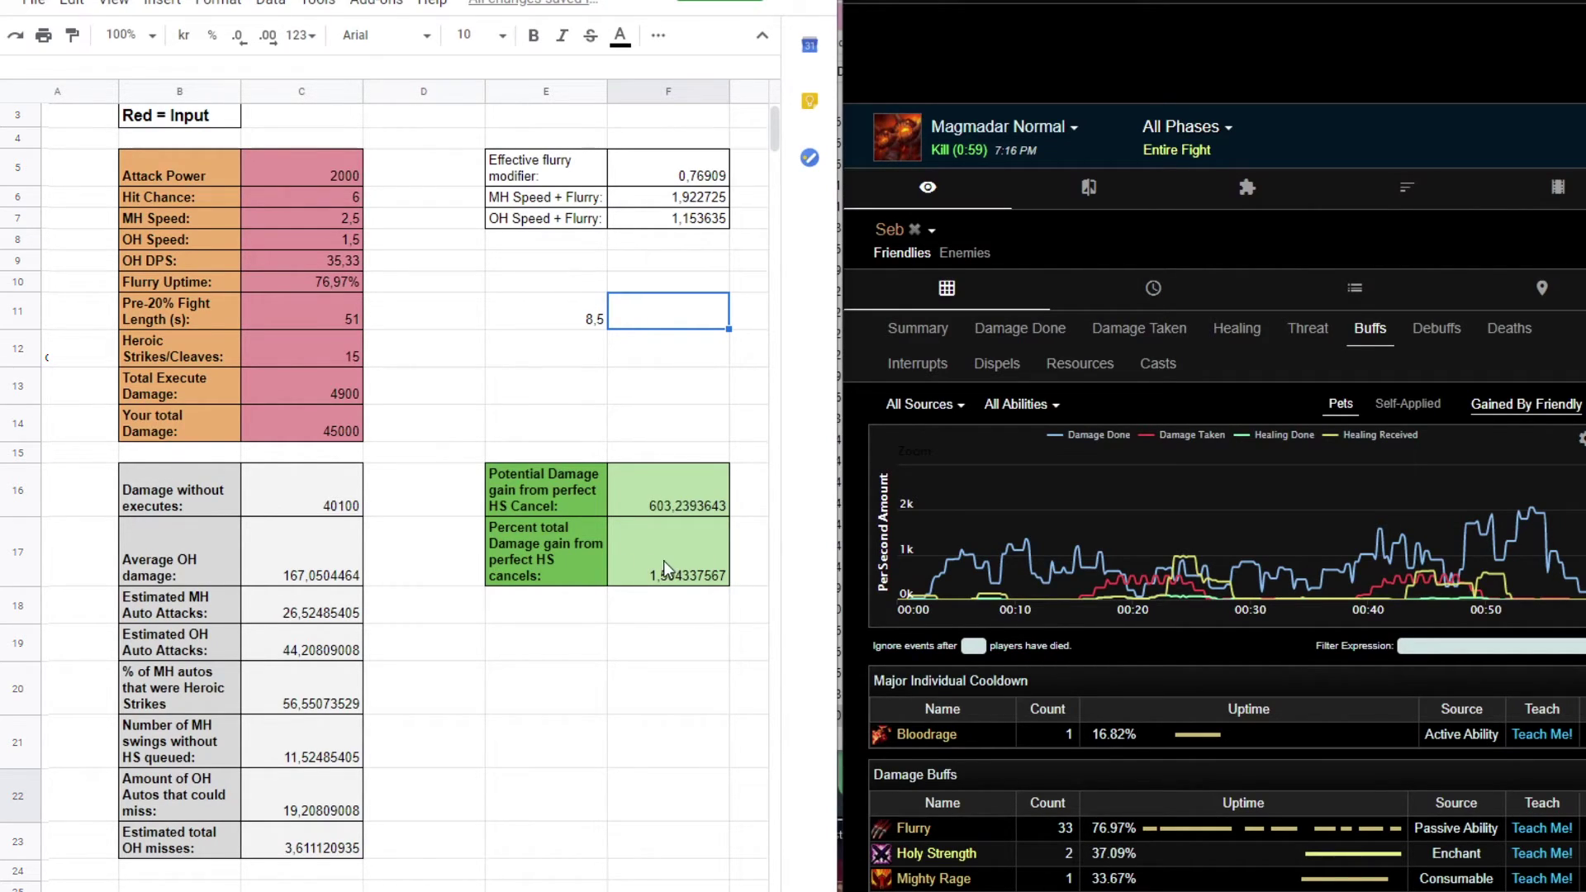
left_click(718, 731)
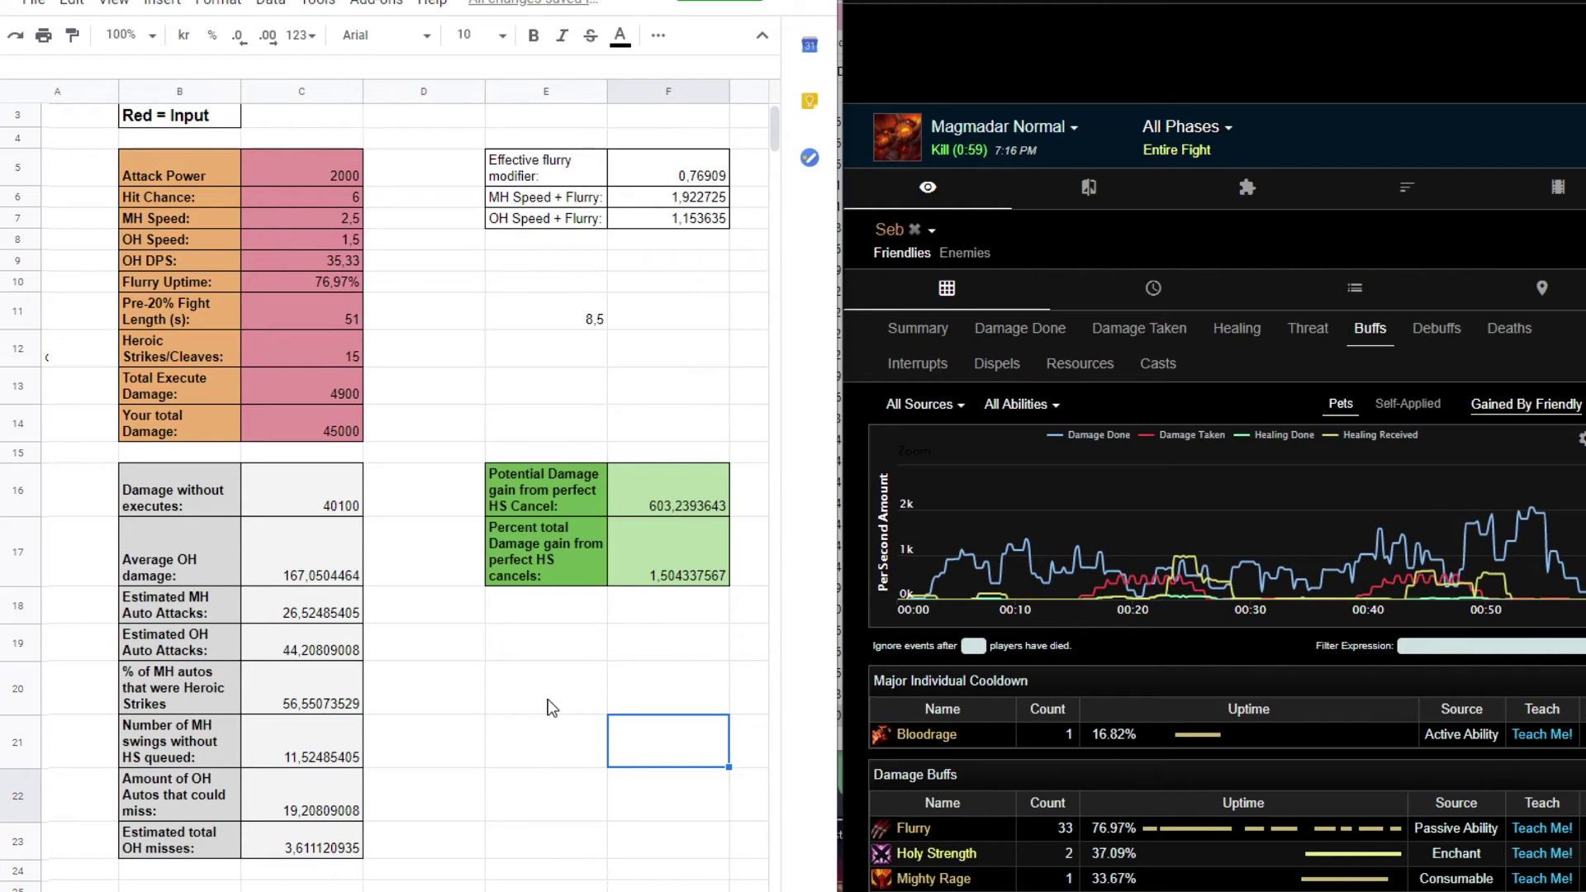
left_click_drag(613, 836, 295, 270)
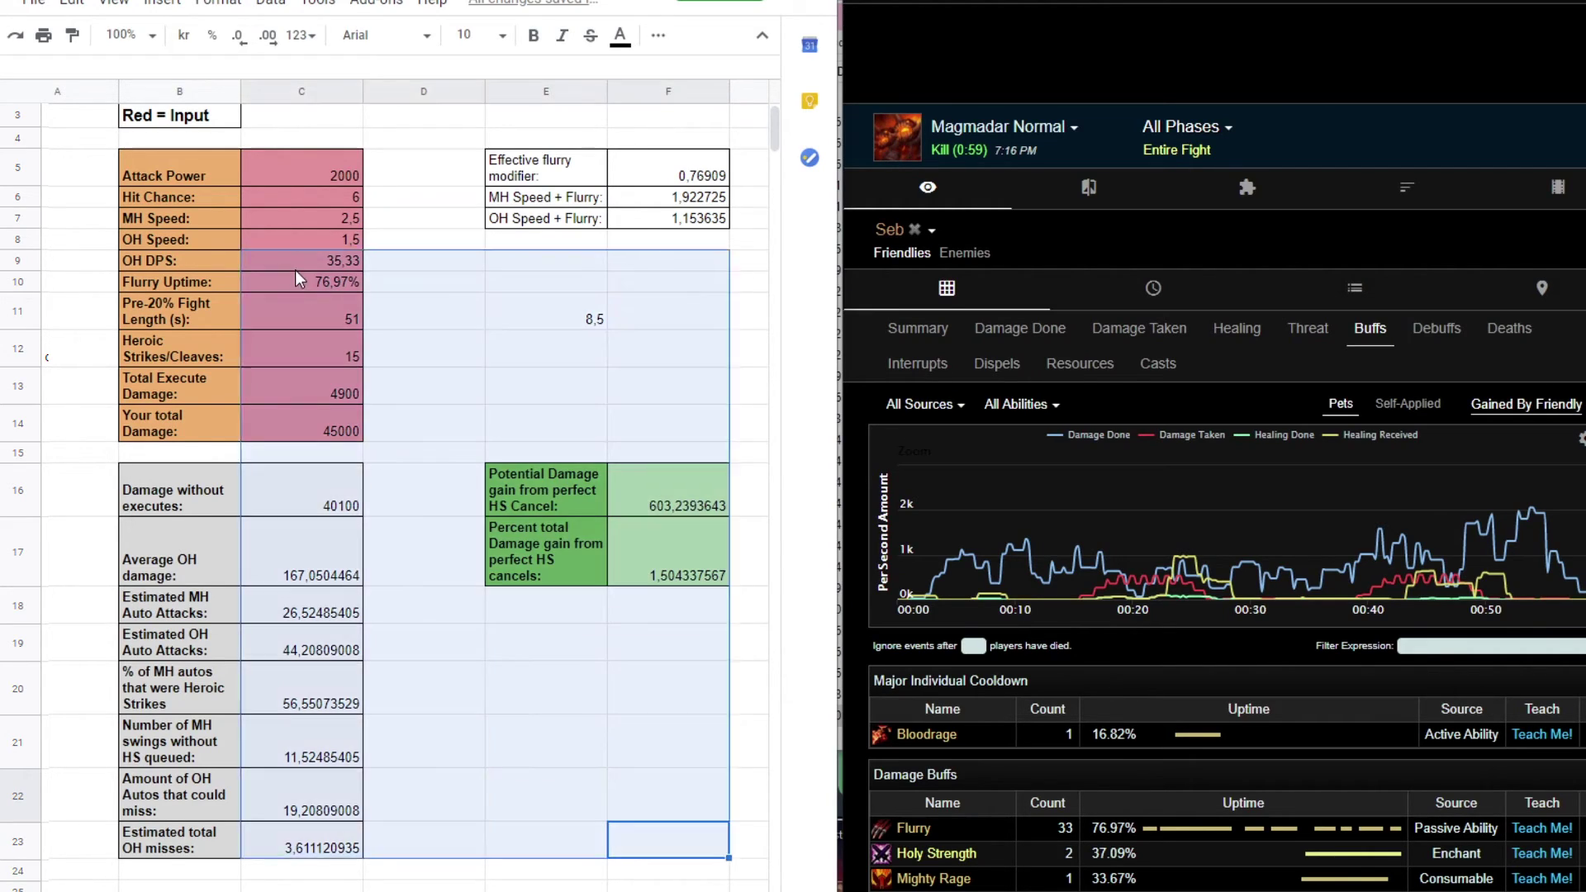
left_click(376, 280)
left_click_drag(384, 198, 356, 797)
left_click(498, 839)
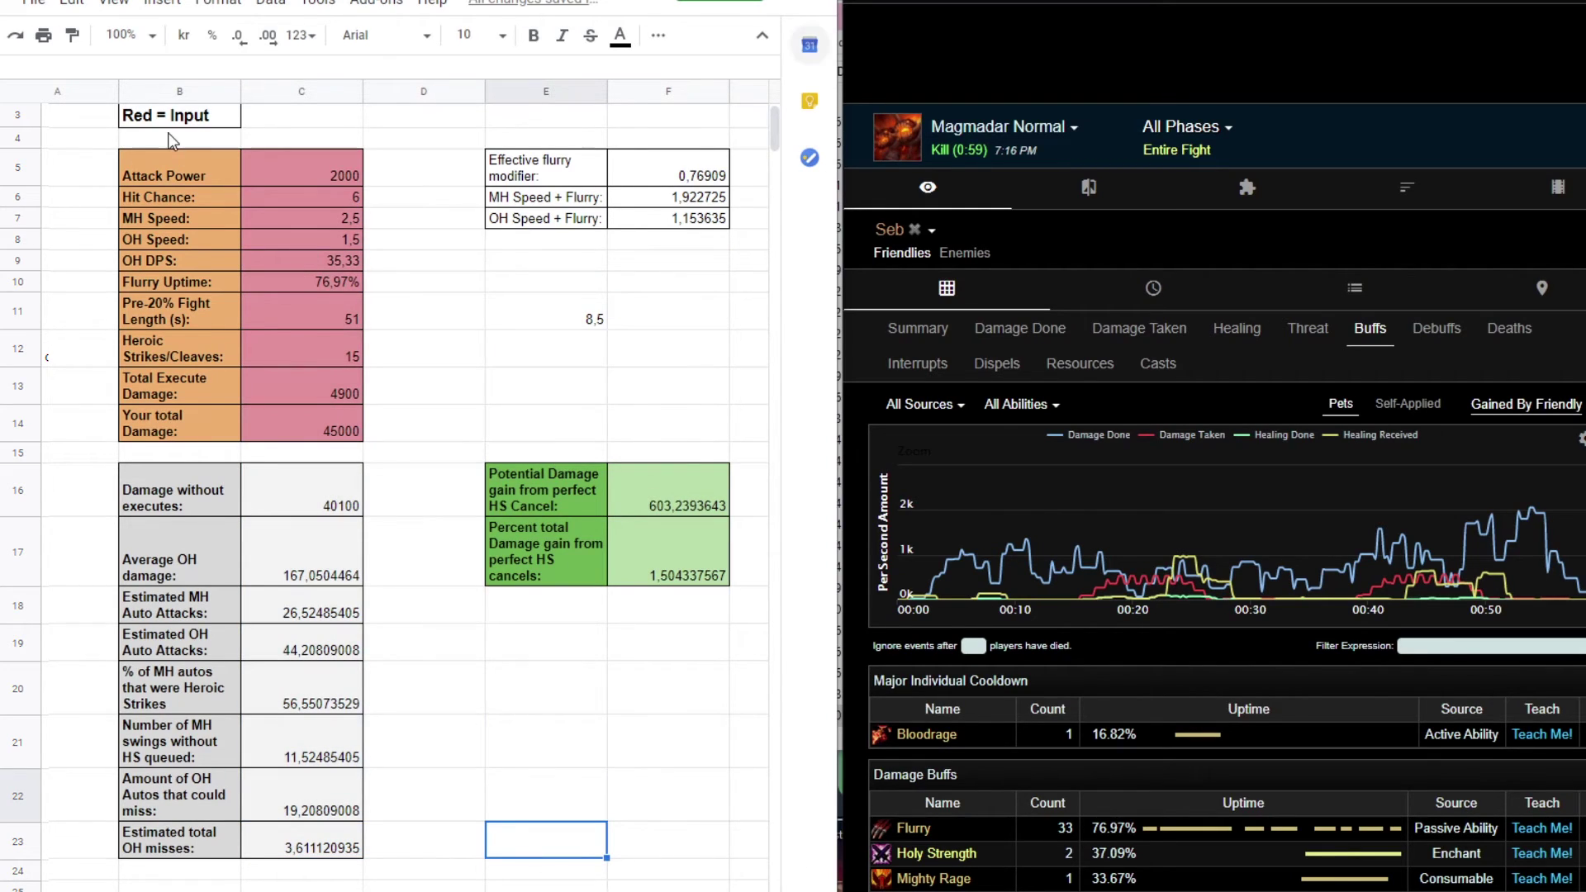
left_click(67, 157)
left_click(636, 844)
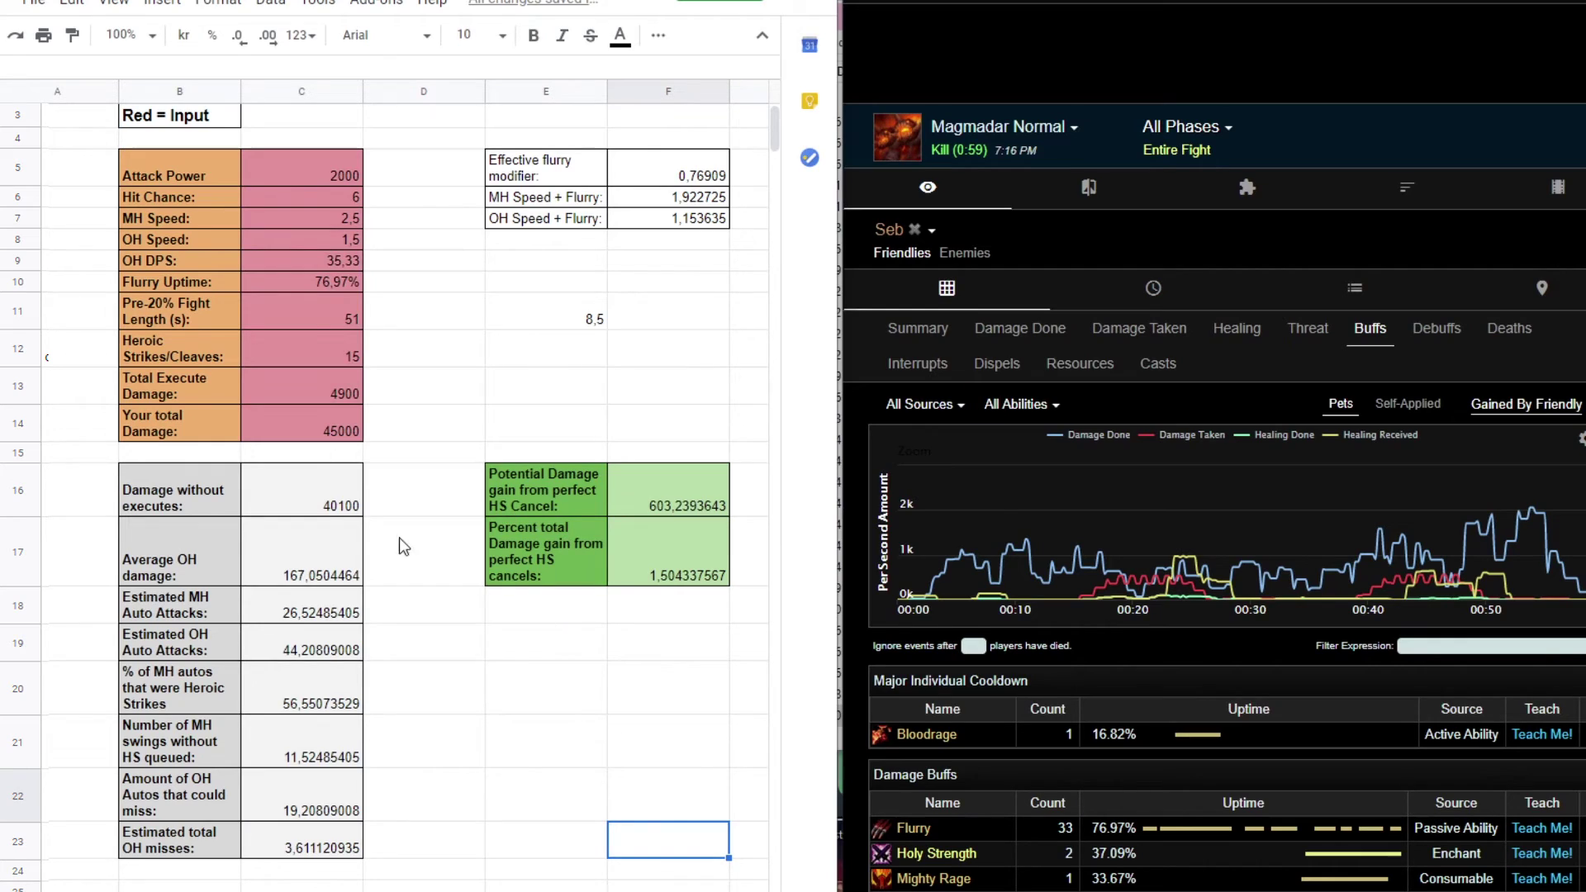
left_click(338, 175)
left_click(306, 492)
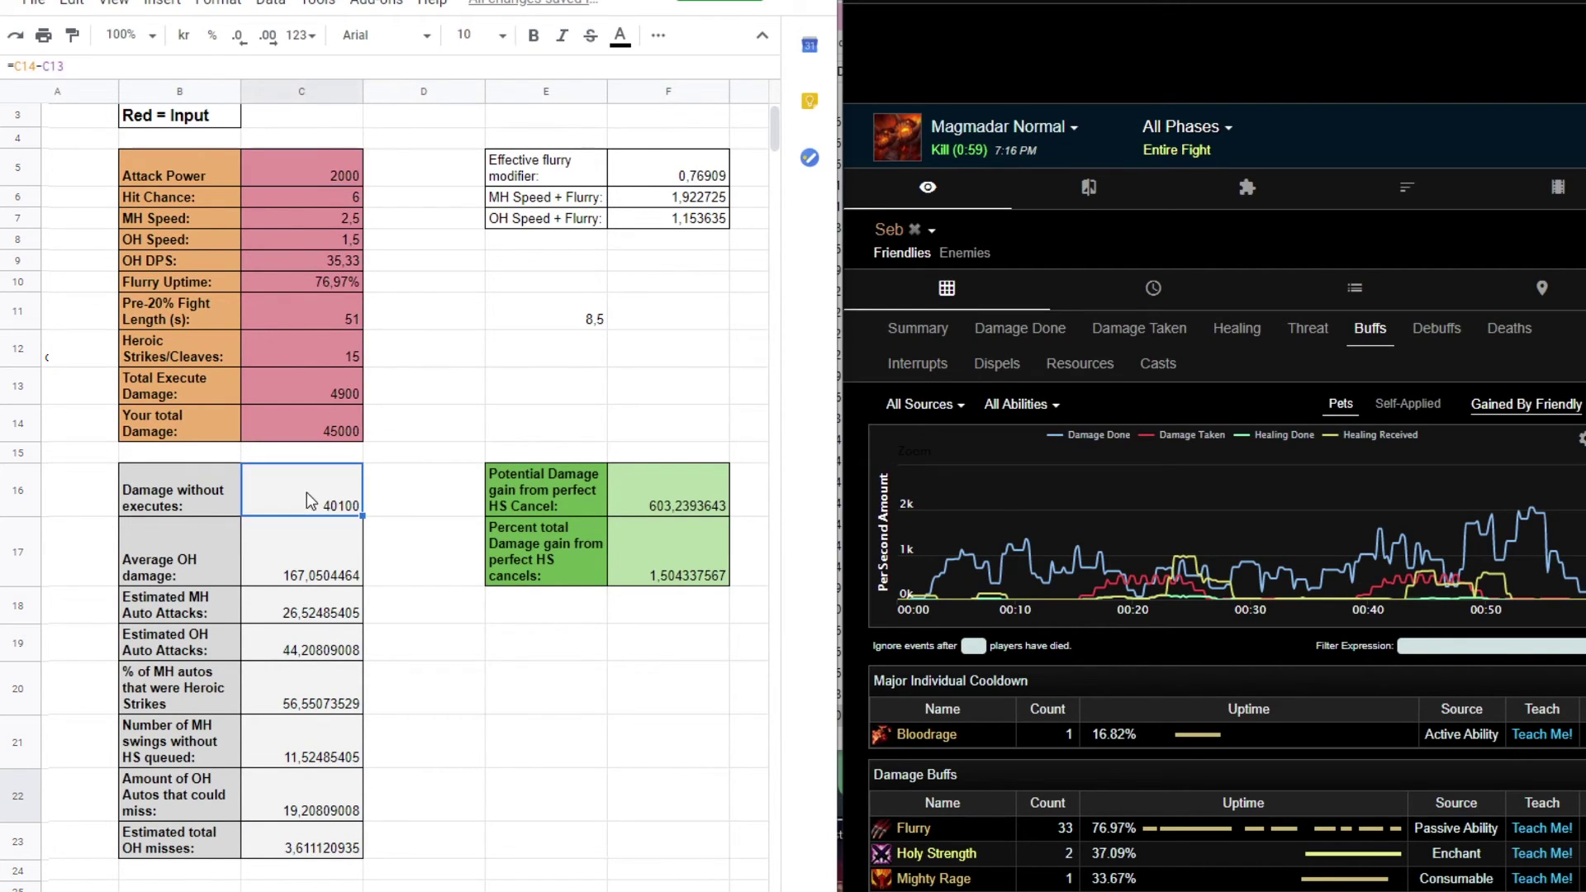
left_click(333, 581)
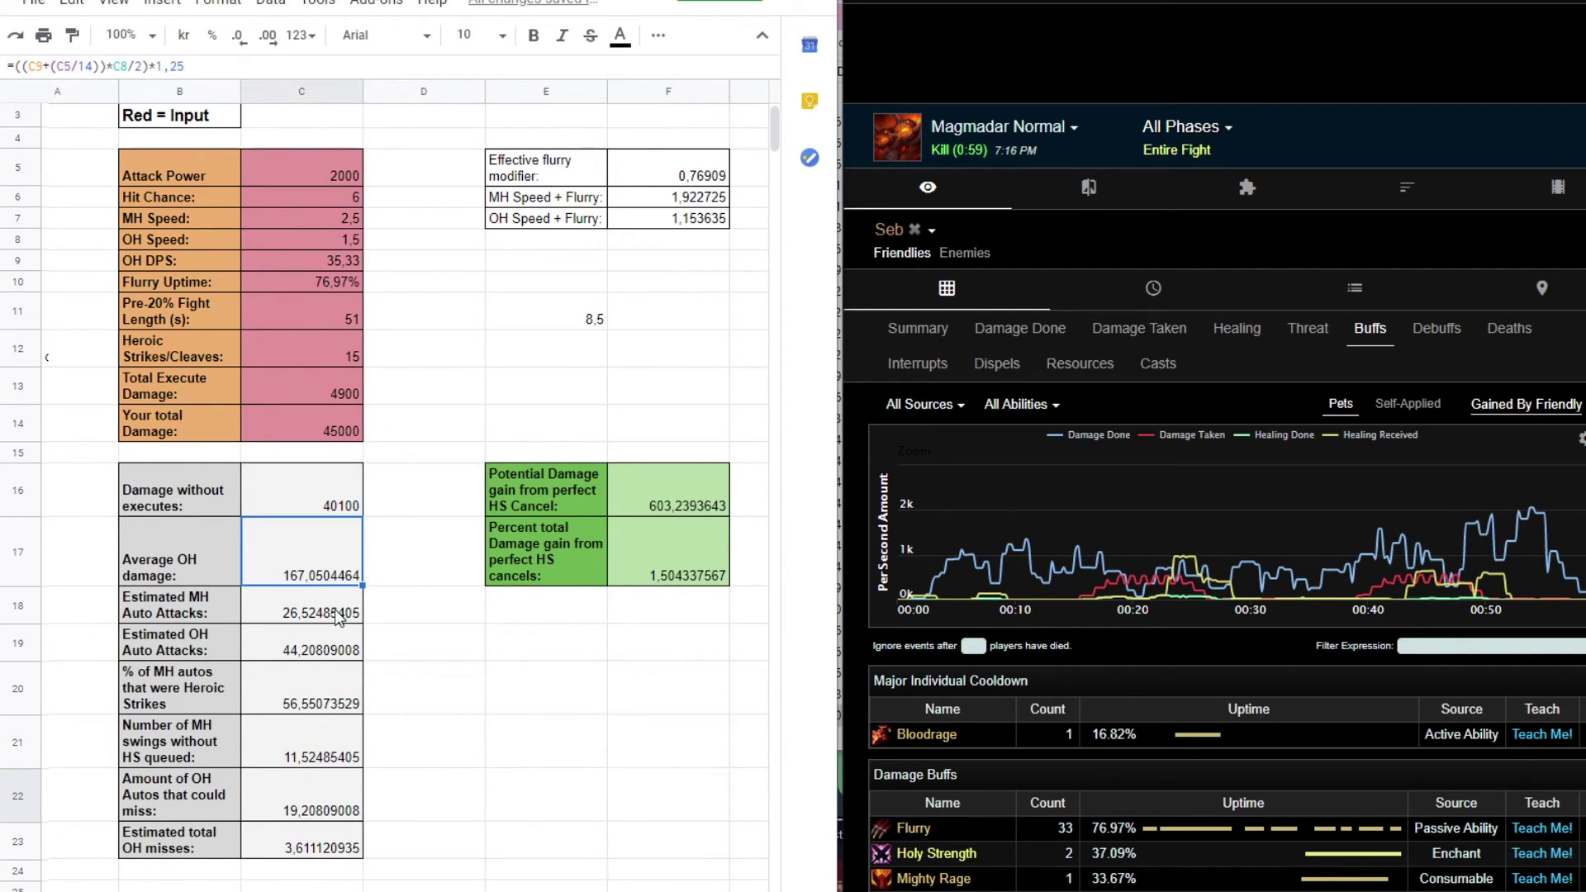
left_click(337, 618)
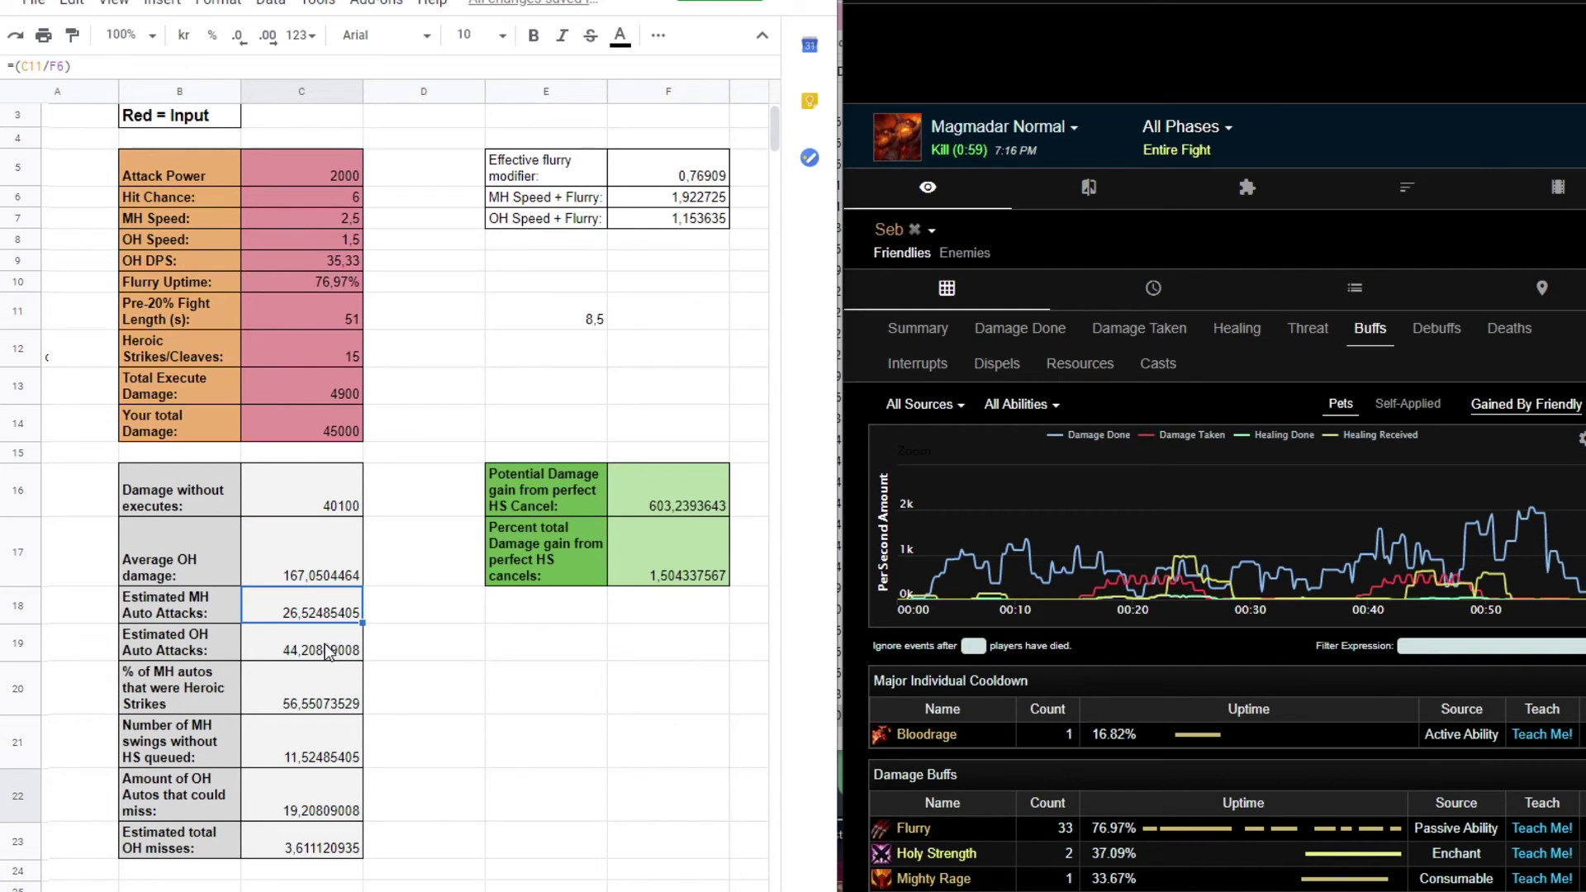
left_click(329, 658)
left_click(332, 693)
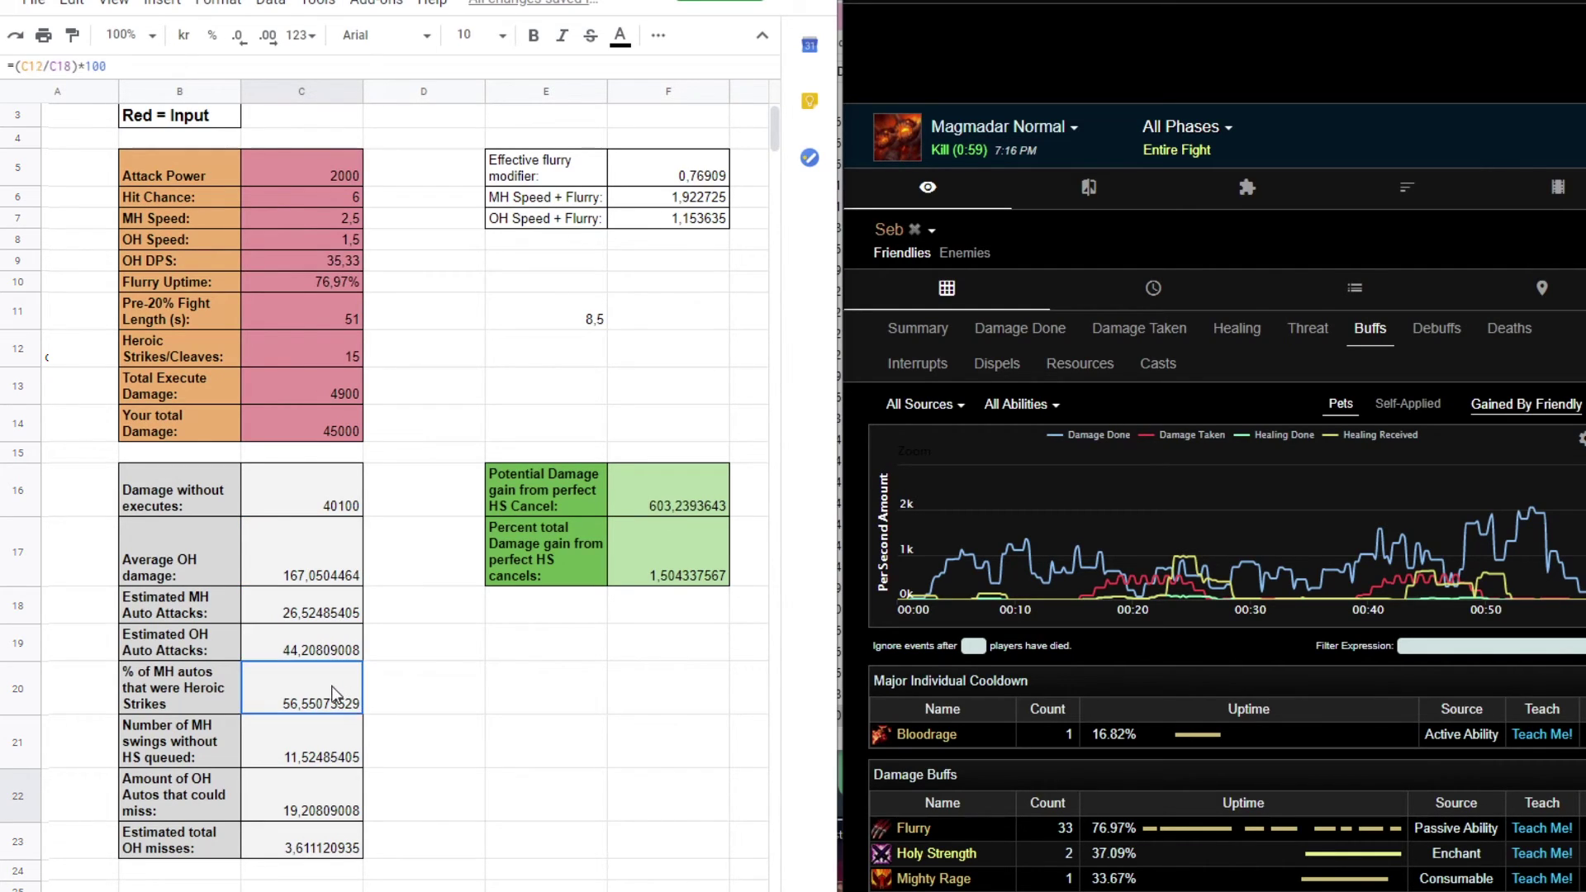
left_click(305, 758)
left_click(325, 811)
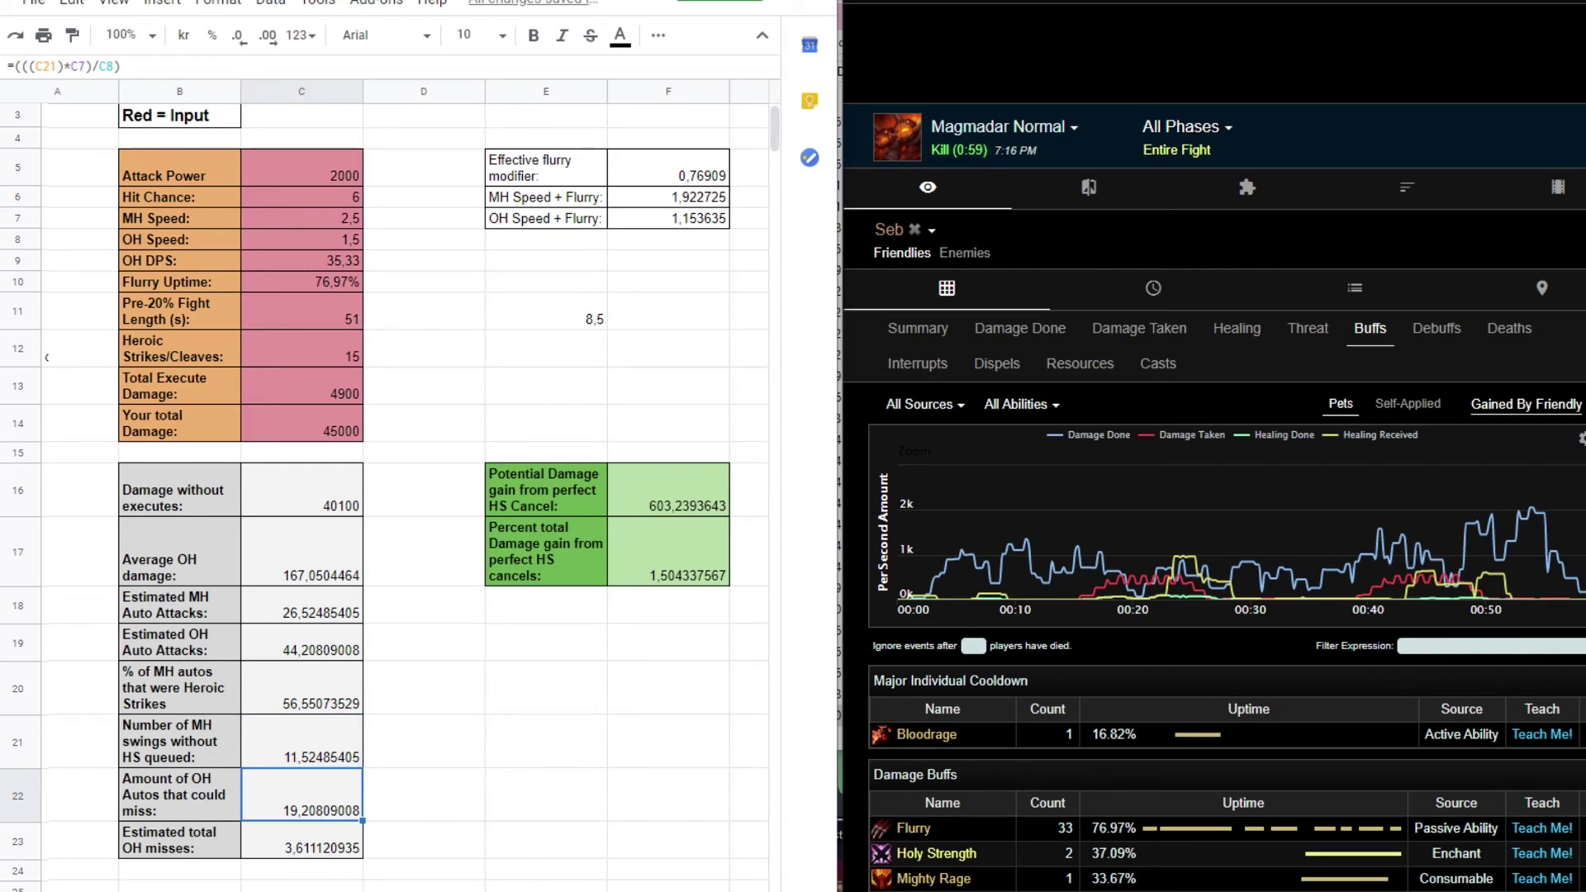
left_click(327, 855)
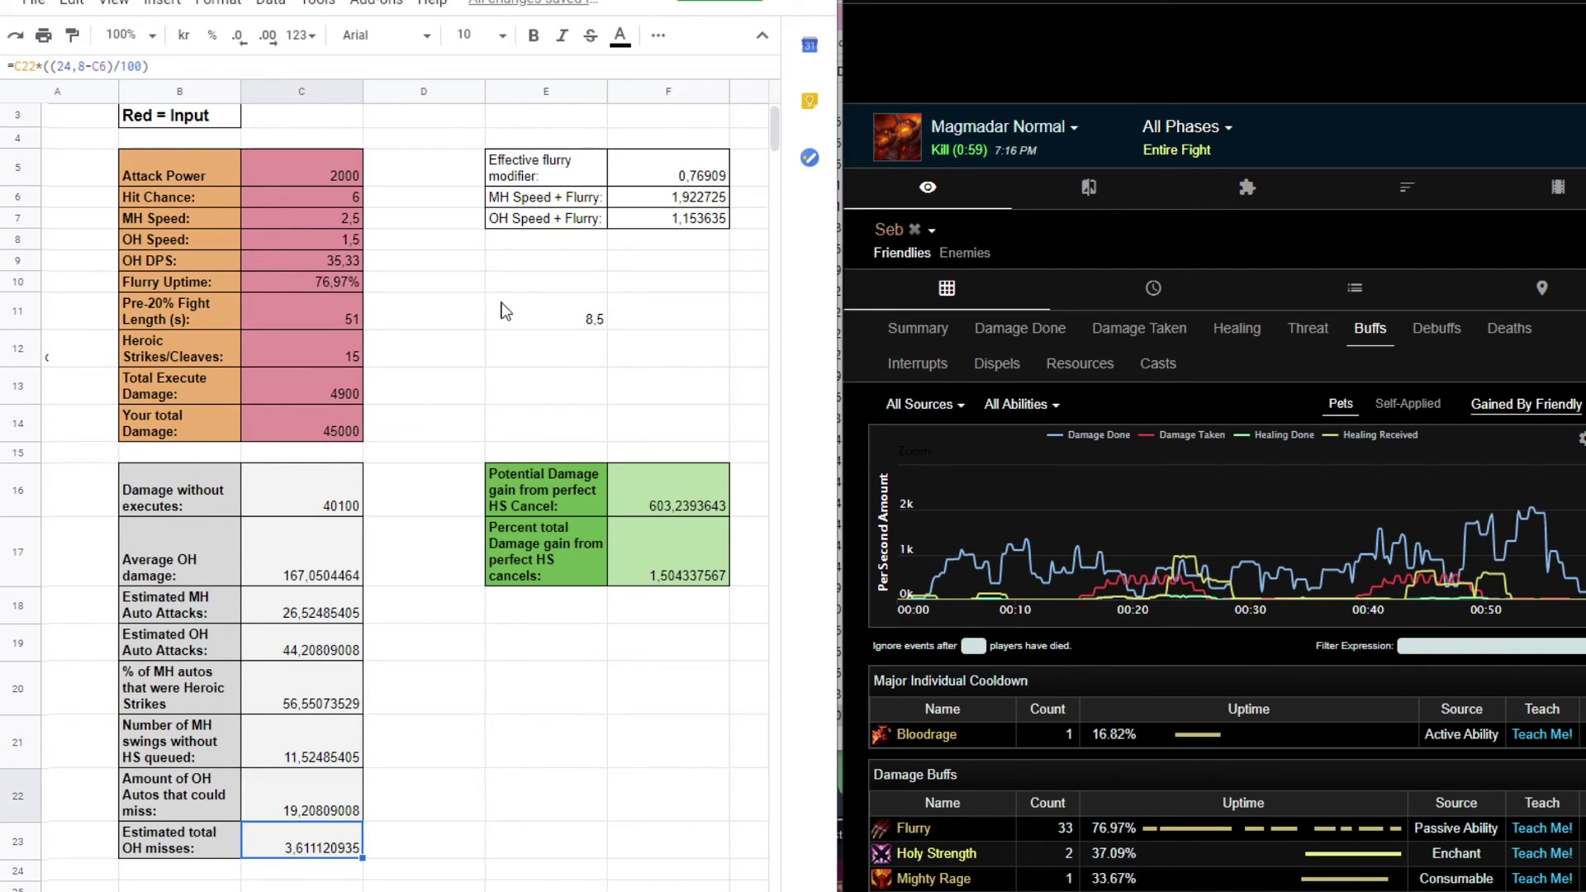
left_click(673, 177)
left_click(658, 200)
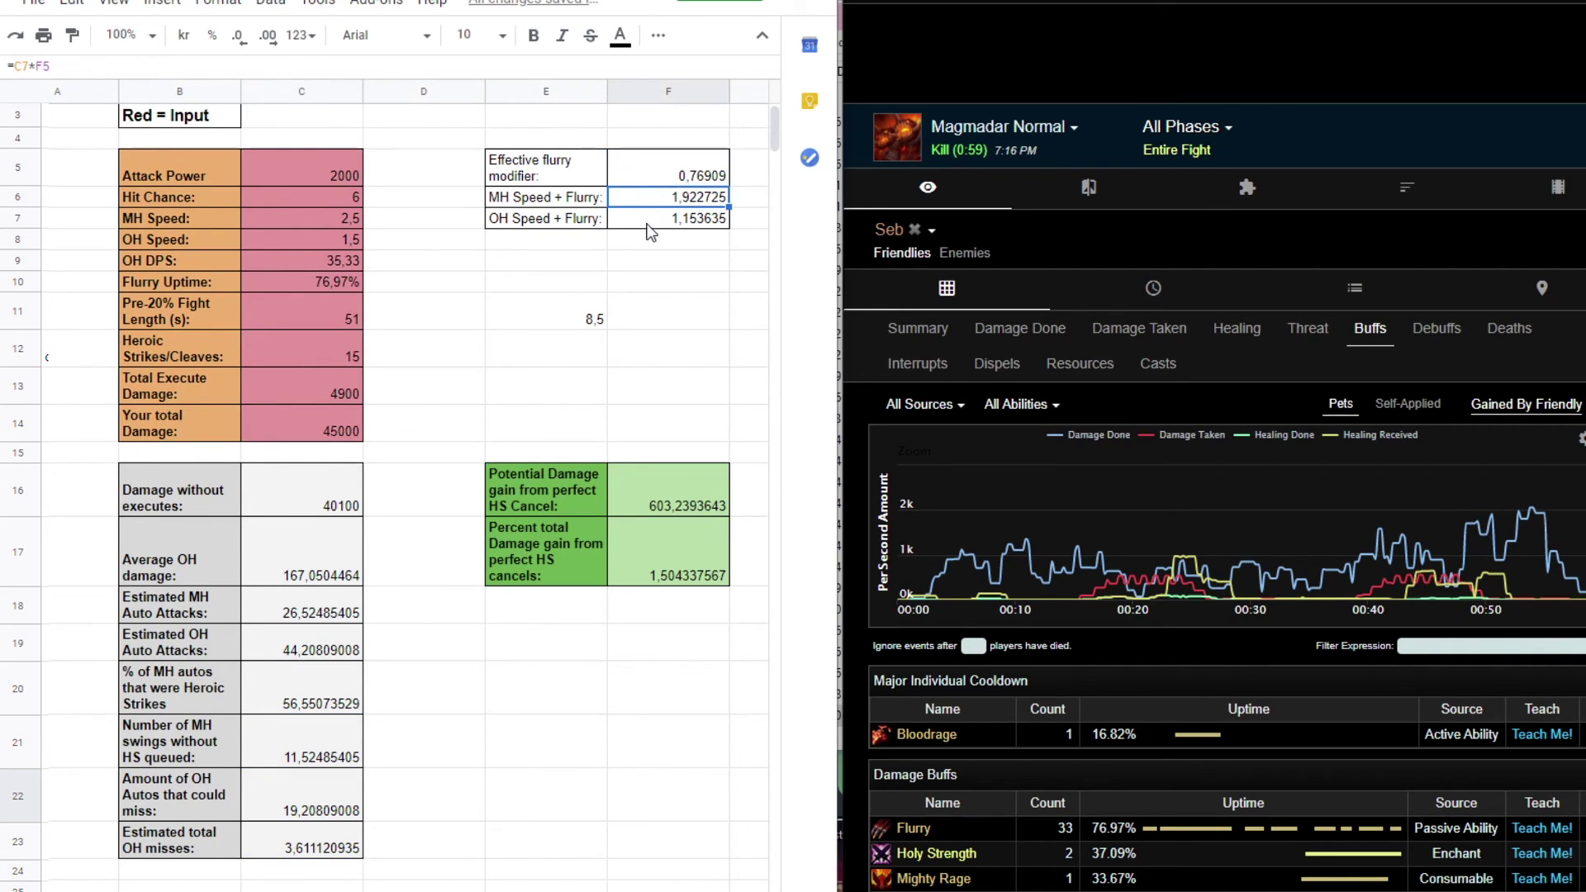
left_click(647, 226)
left_click(675, 497)
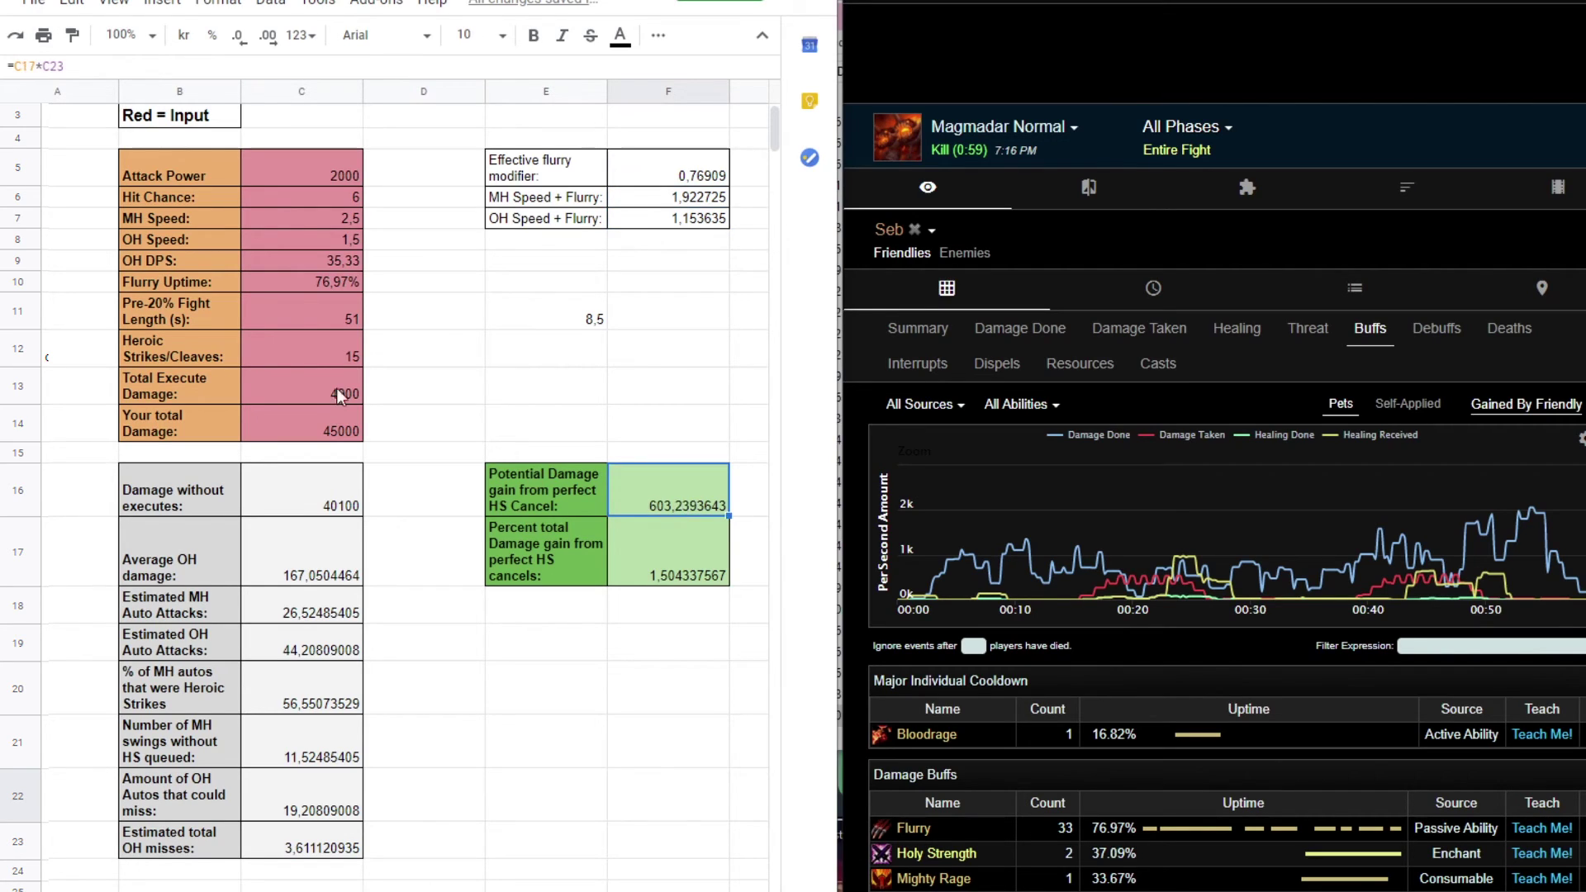
left_click(666, 571)
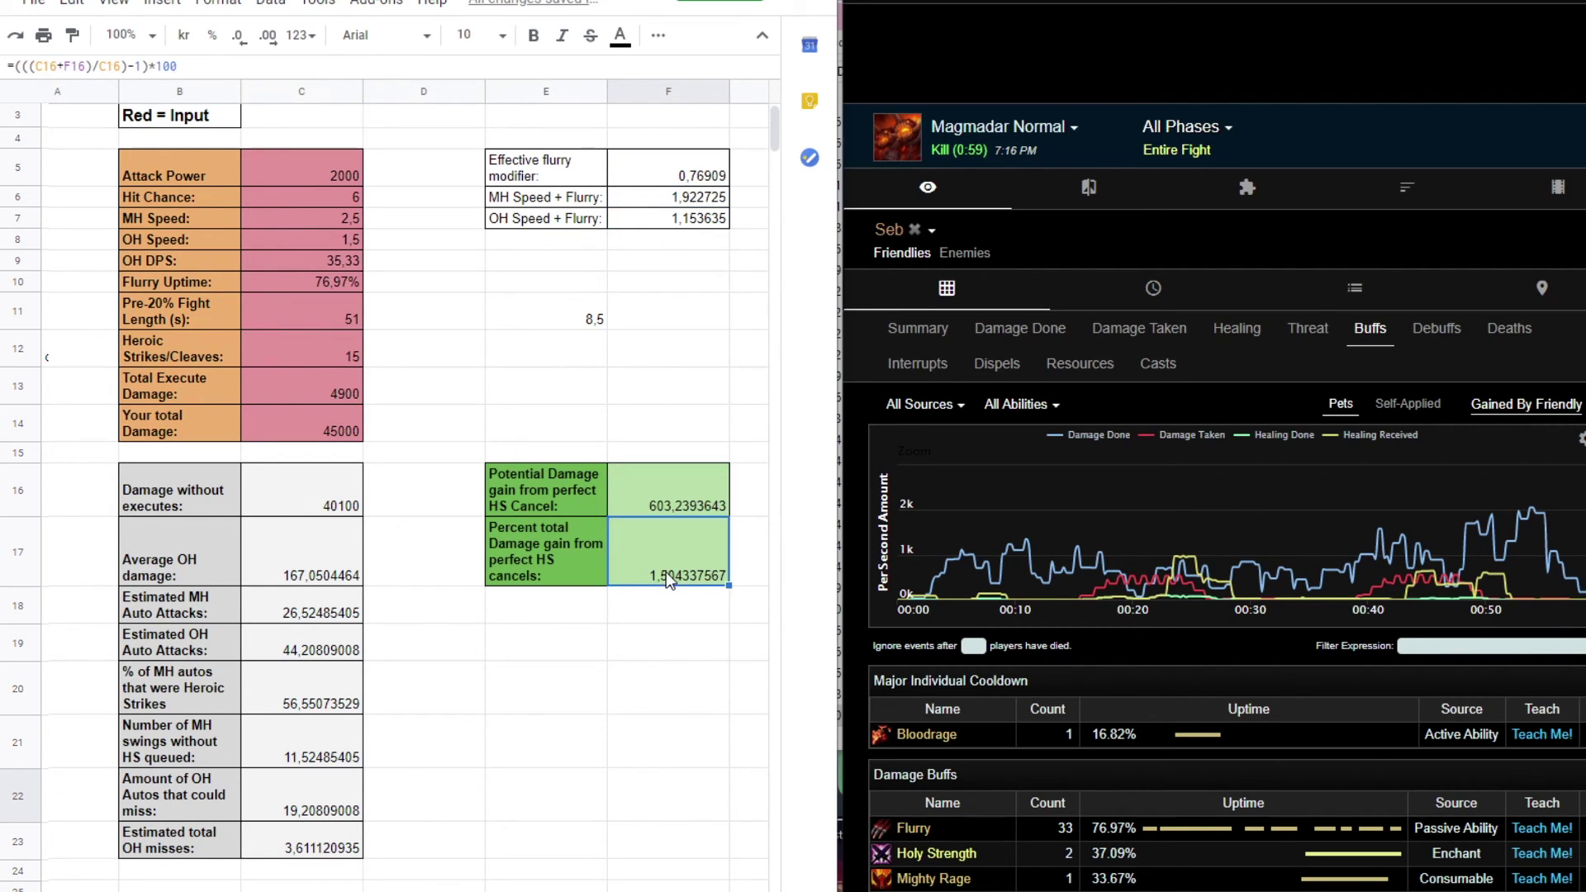
left_click(570, 797)
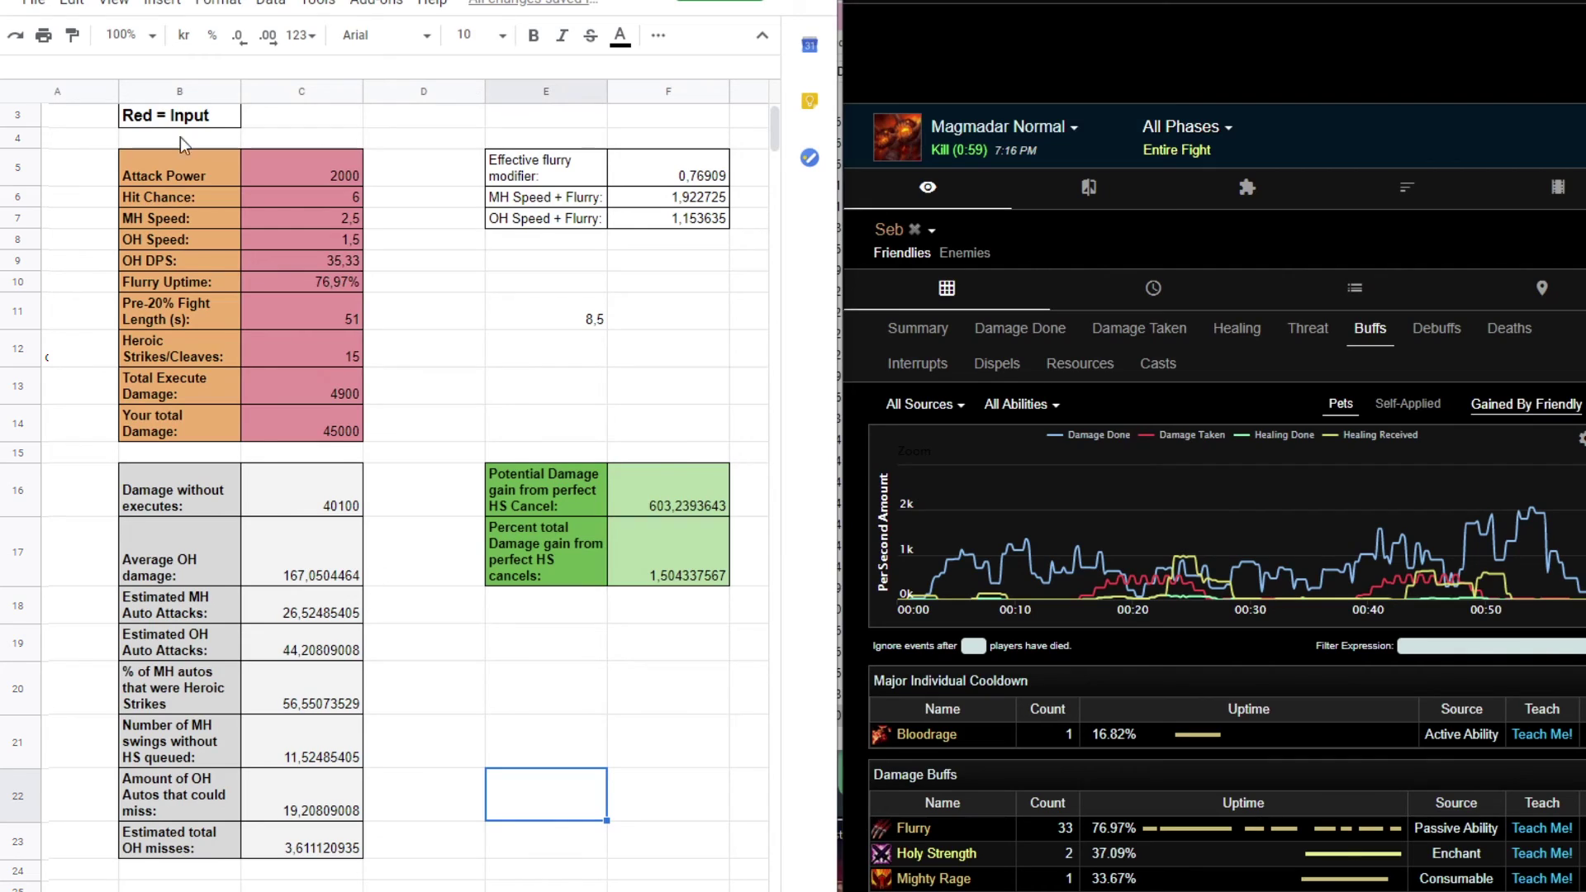
left_click(289, 351)
left_click(255, 733)
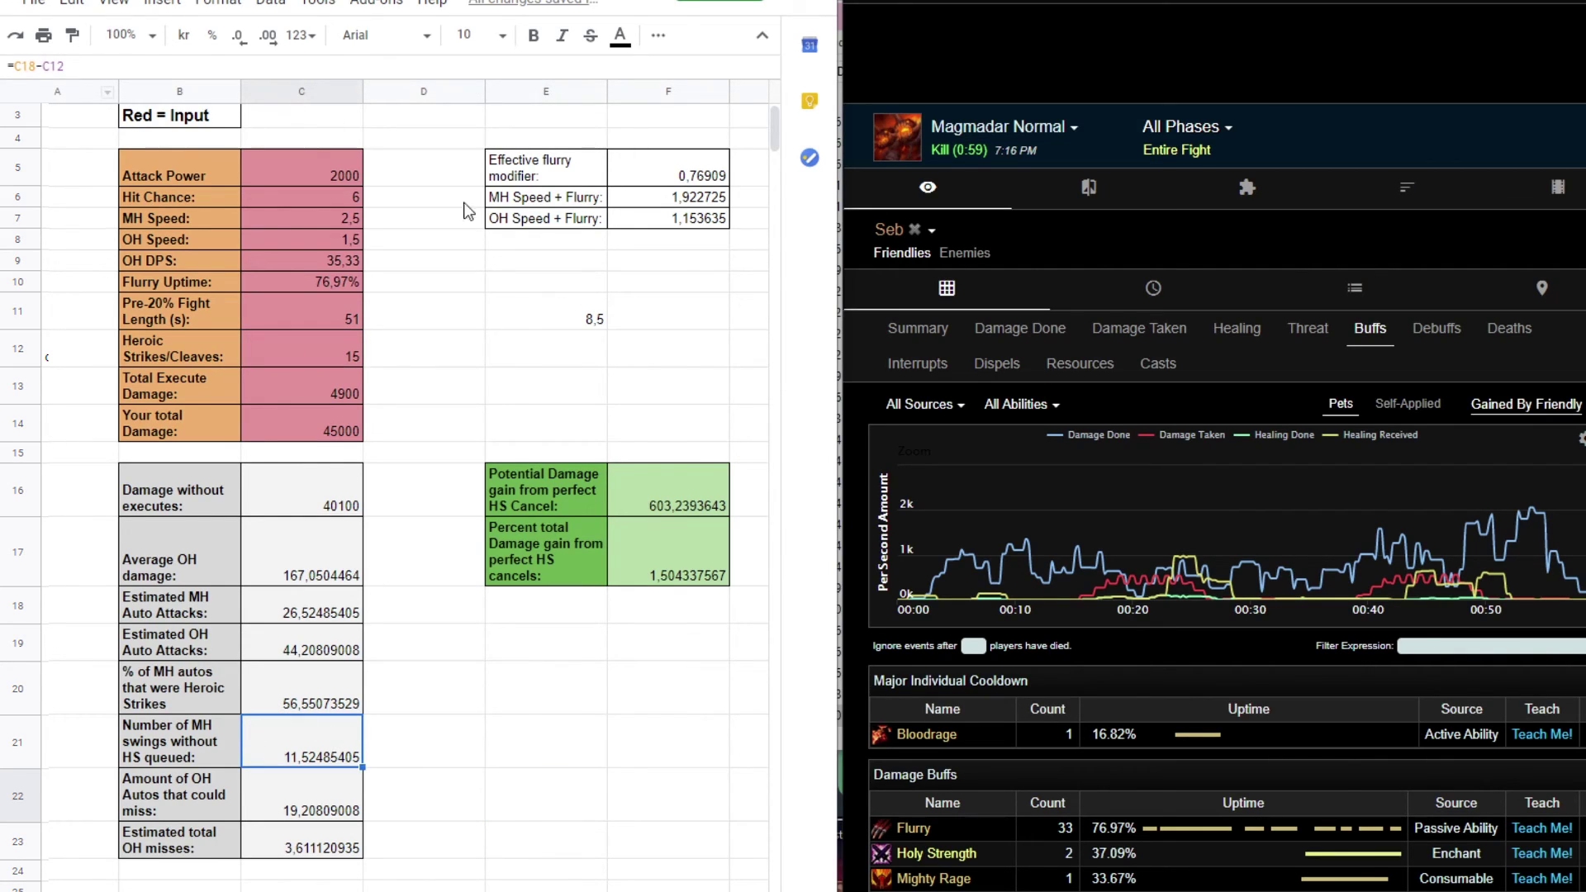
left_click(533, 739)
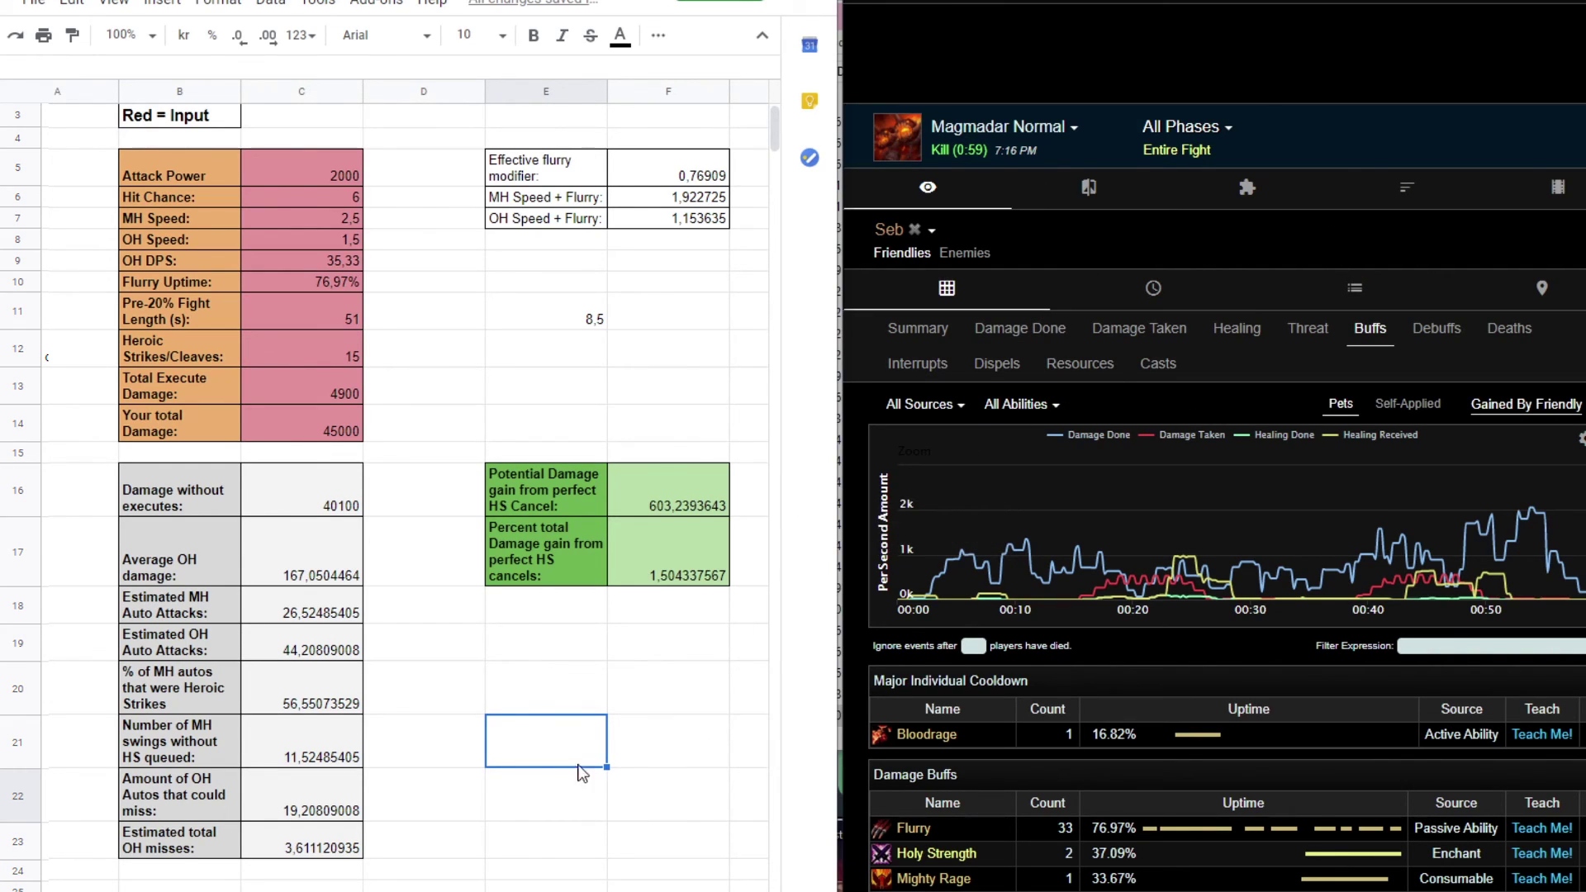
left_click(575, 684)
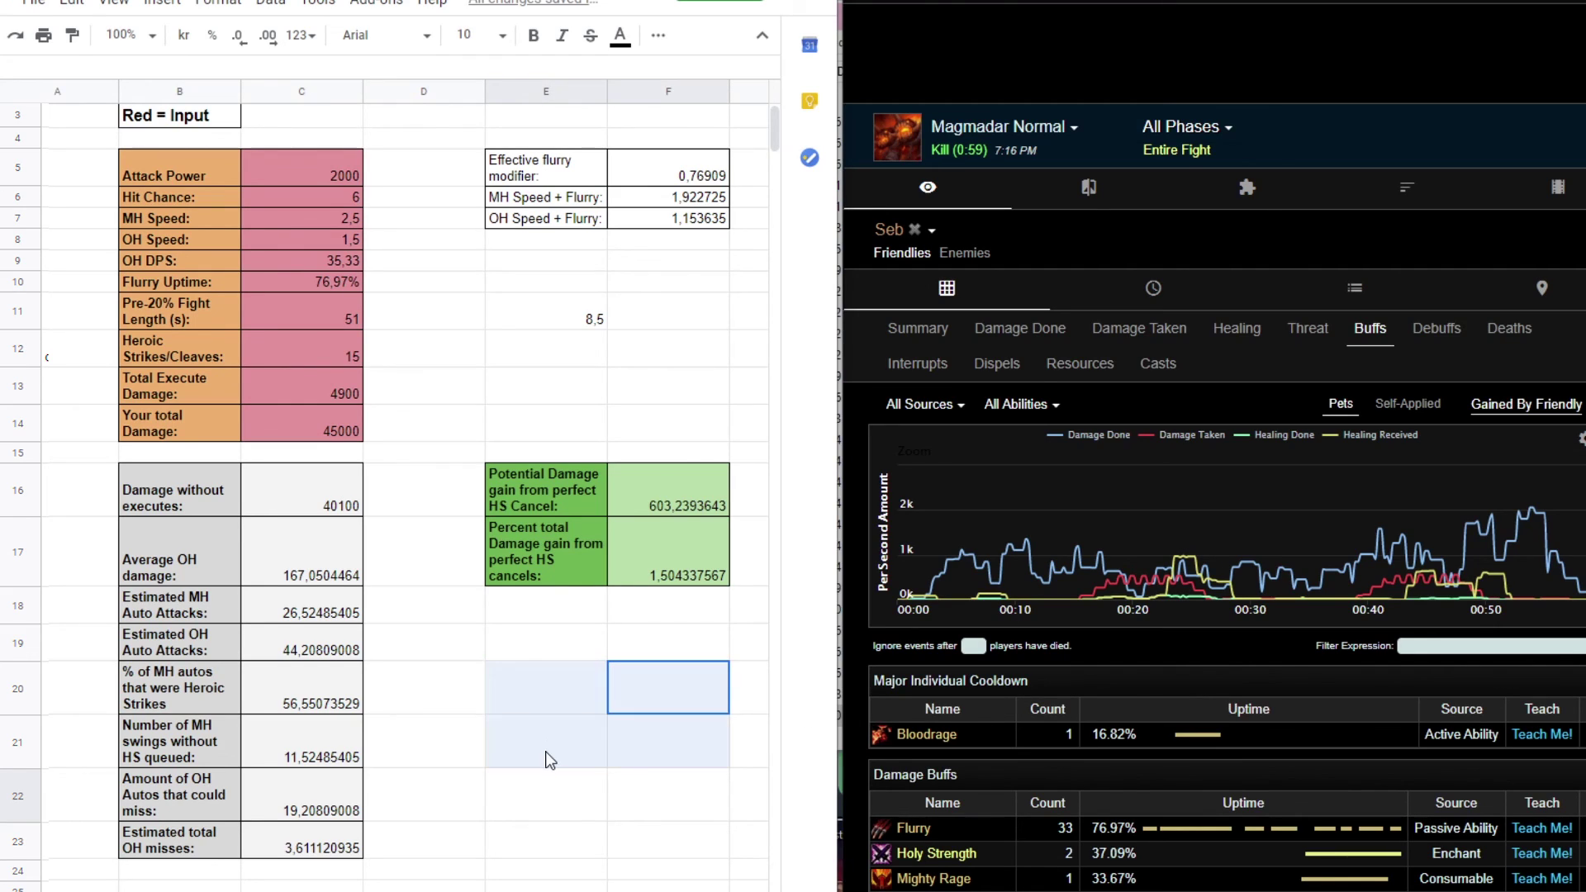
left_click(593, 813)
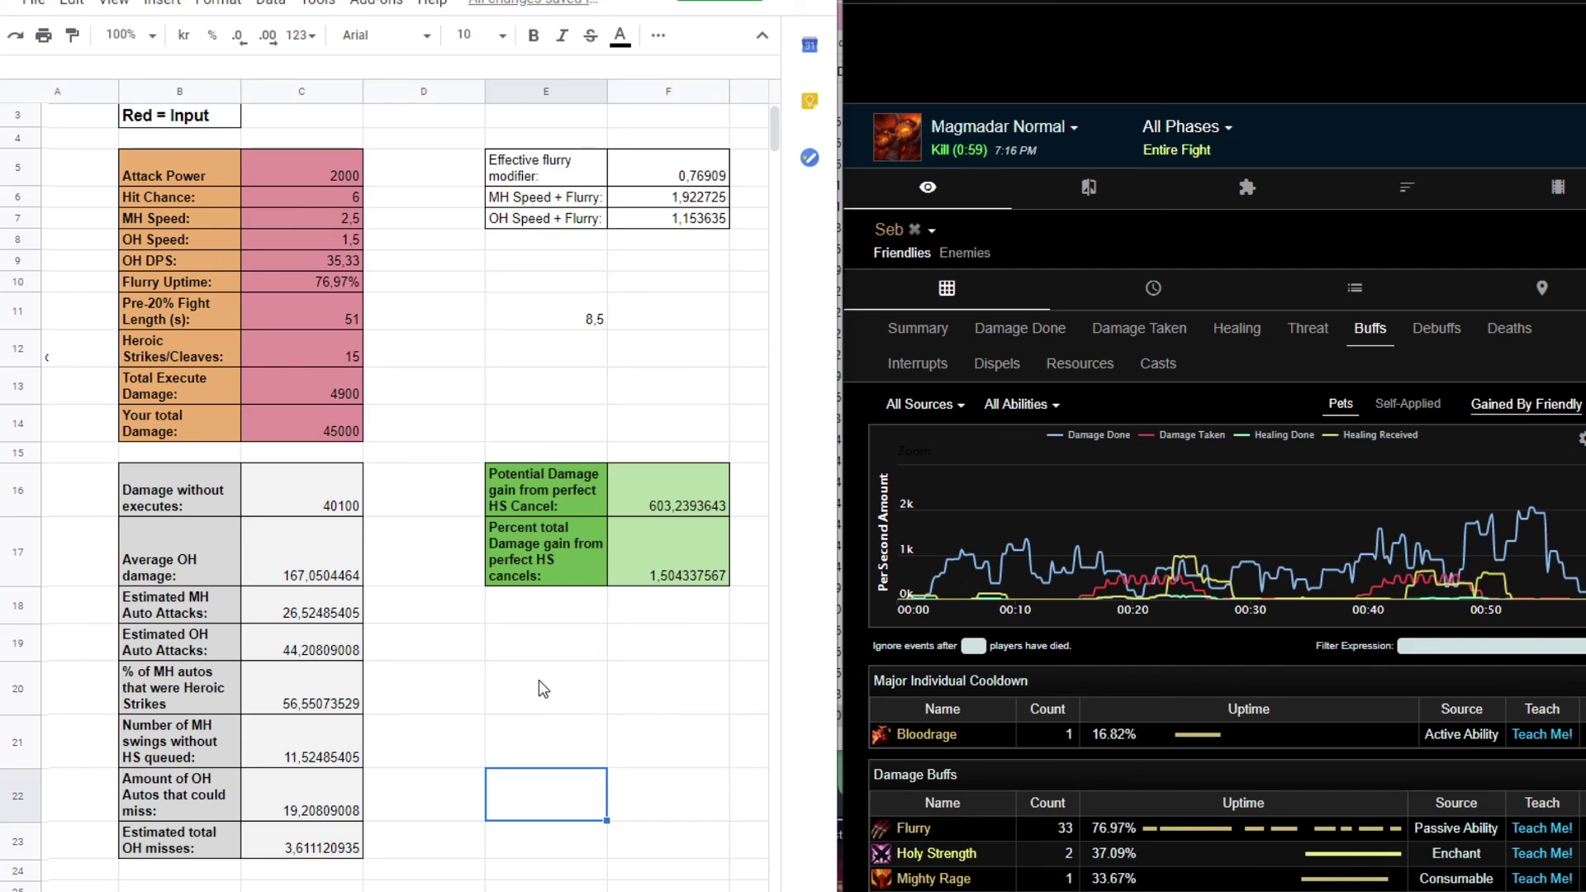